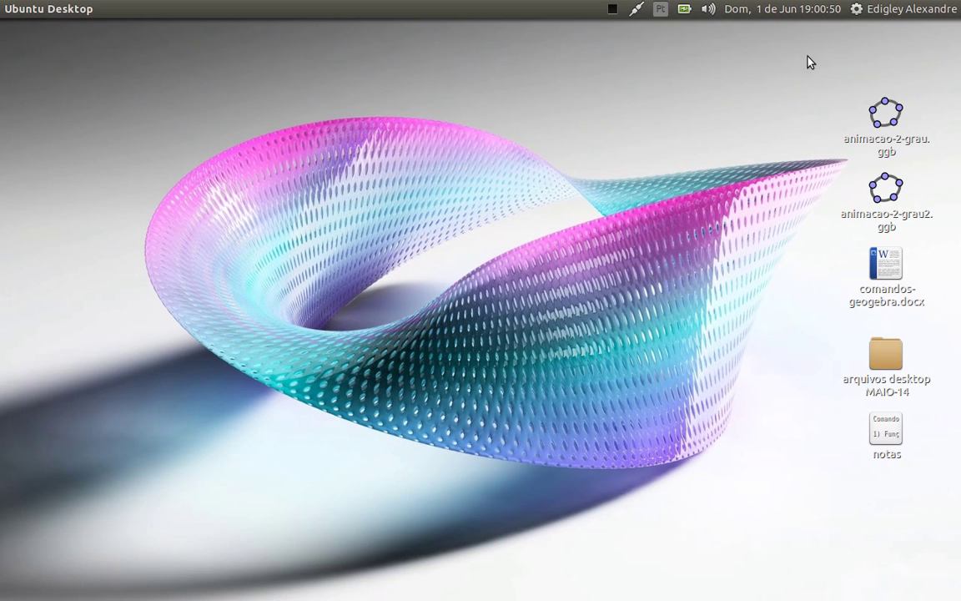
View the installed Ubuntu version and hardware overview in the system details, and close them.
click(876, 8)
click(733, 26)
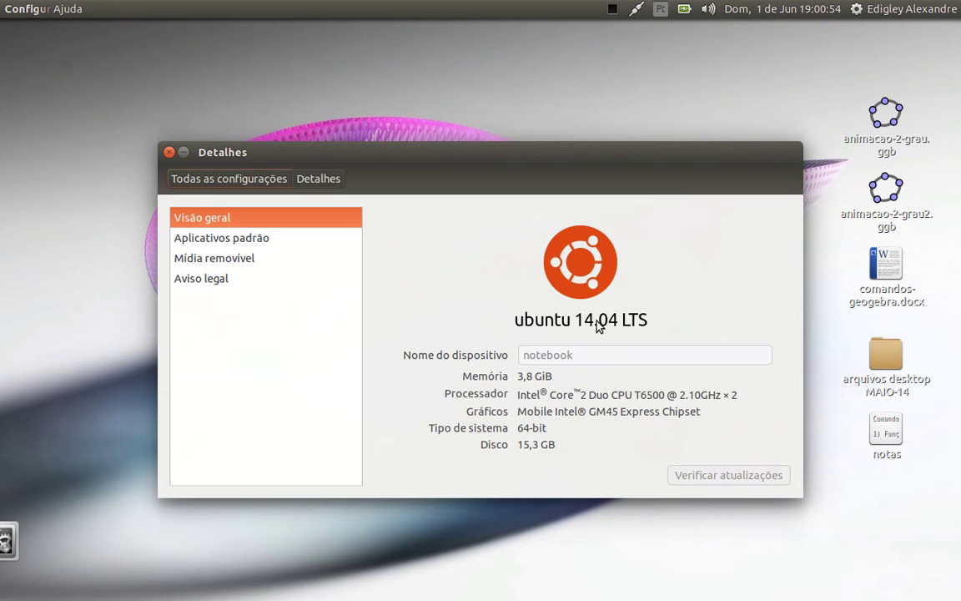
click(169, 152)
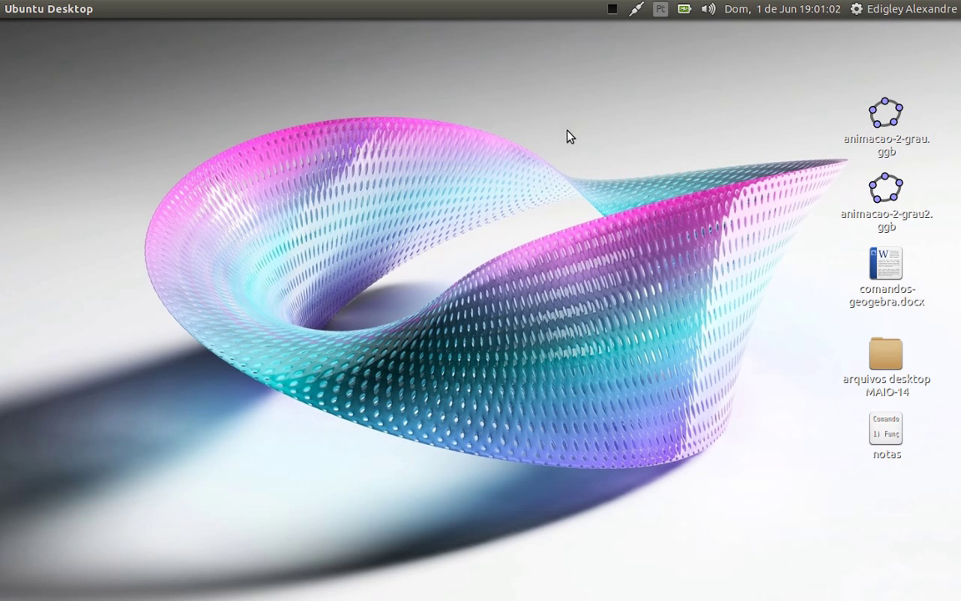
Switch to LibreOffice Writer and review the list of input commands in comandos-geogebra.docx.
mouse_move(1, 150)
click(24, 173)
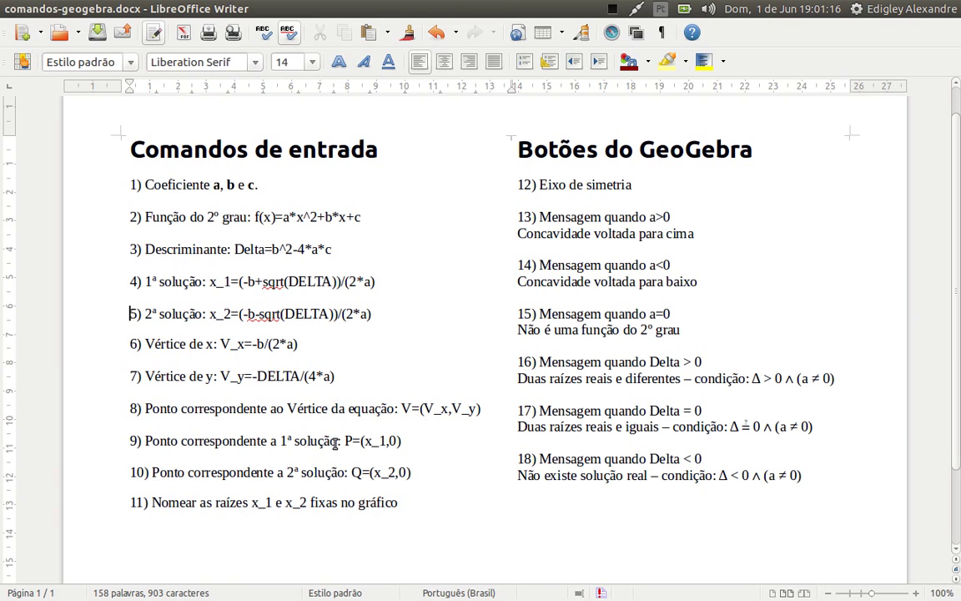
click(357, 382)
Switch to GeoGebra and turn on the grid in the graphics view.
click(23, 130)
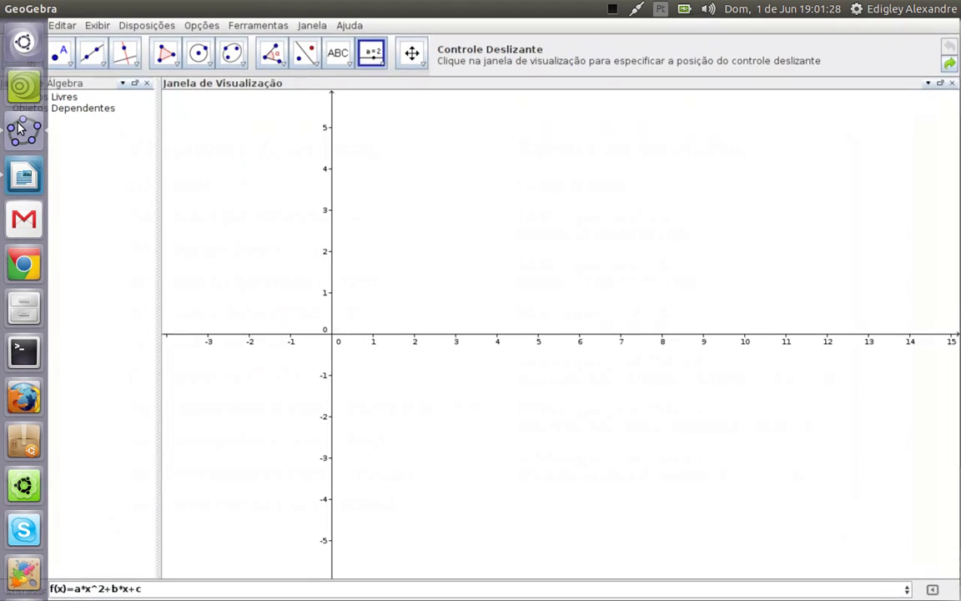
right_click(398, 172)
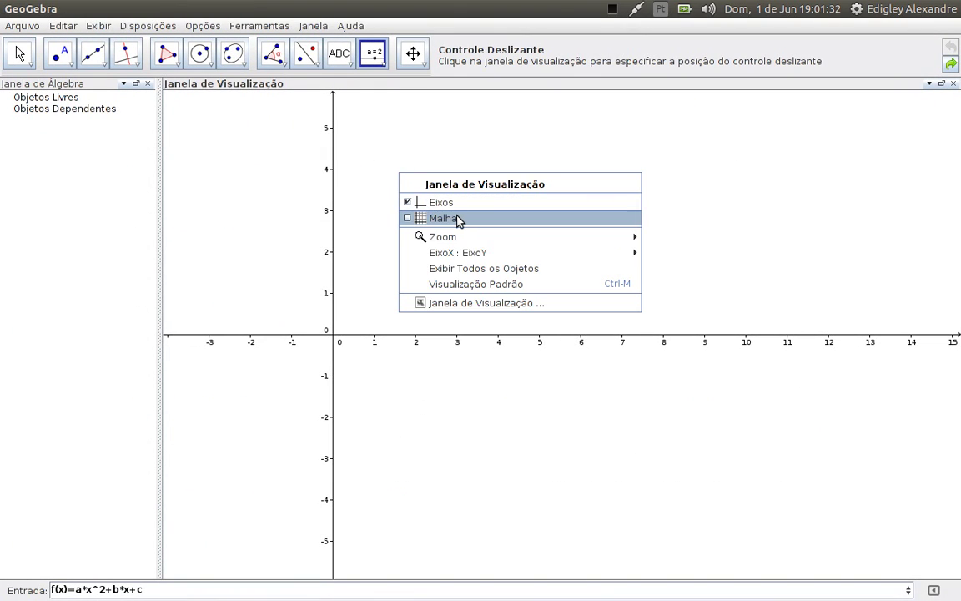
right_click(774, 174)
right_click(465, 172)
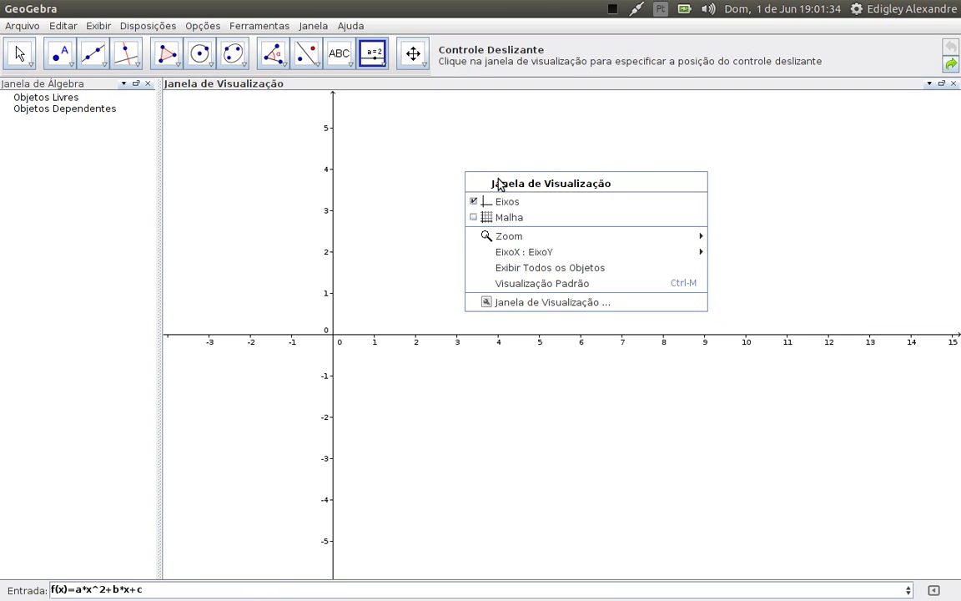
click(479, 219)
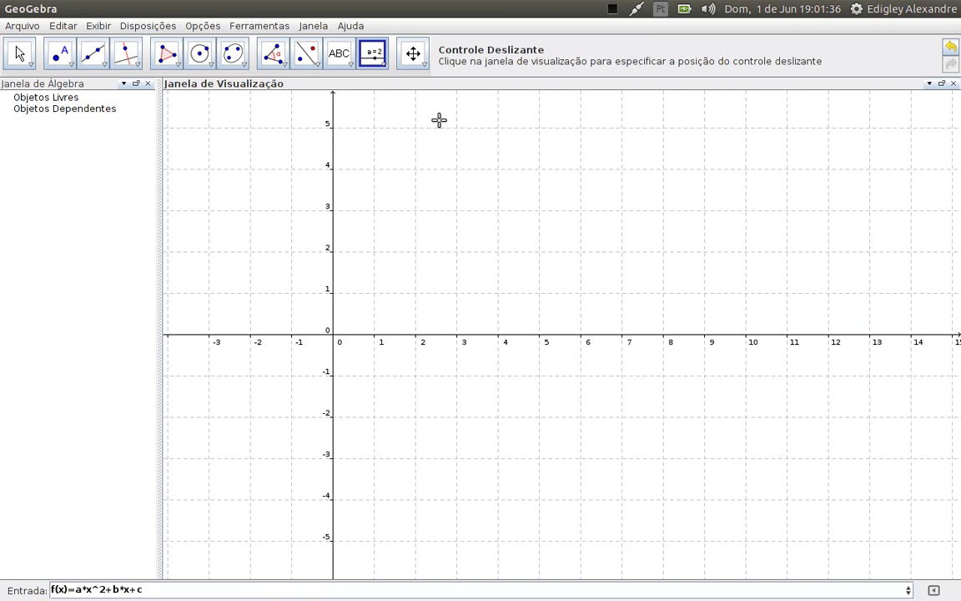
click(415, 63)
click(427, 85)
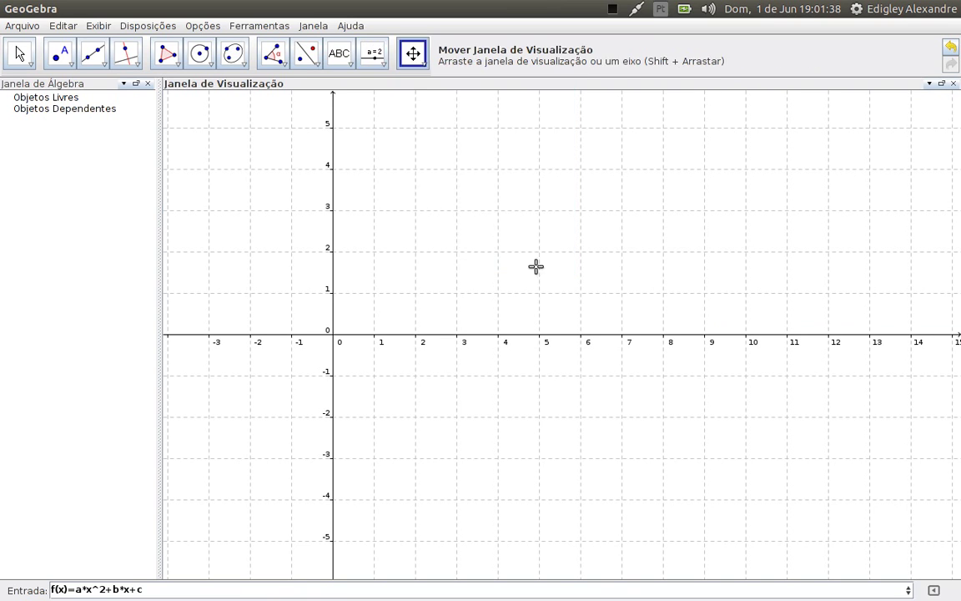
drag(424, 269, 303, 462)
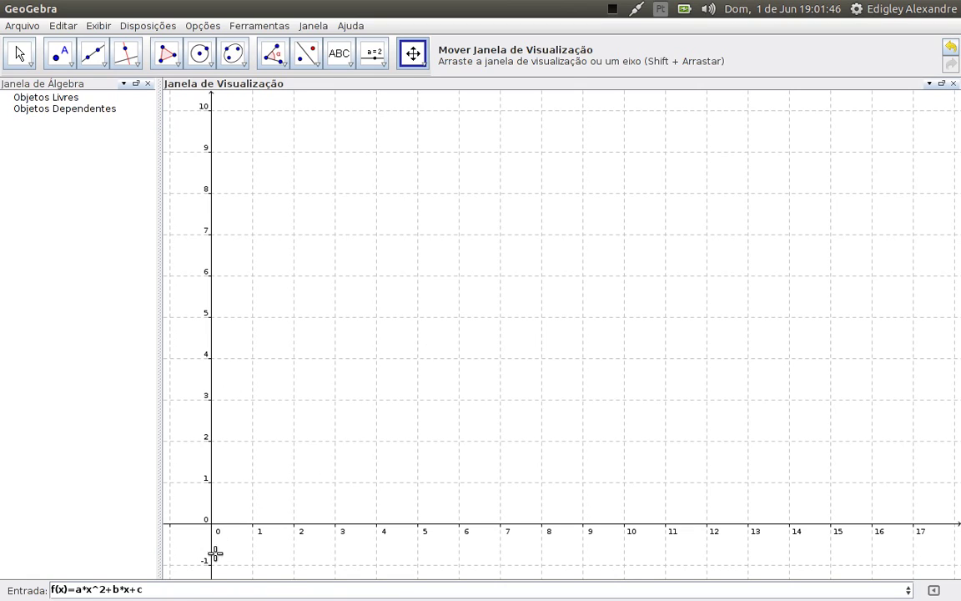
Try to enter the function f(x)=a*x^2+b*x+c without defined coefficients.
click(172, 589)
key(Return)
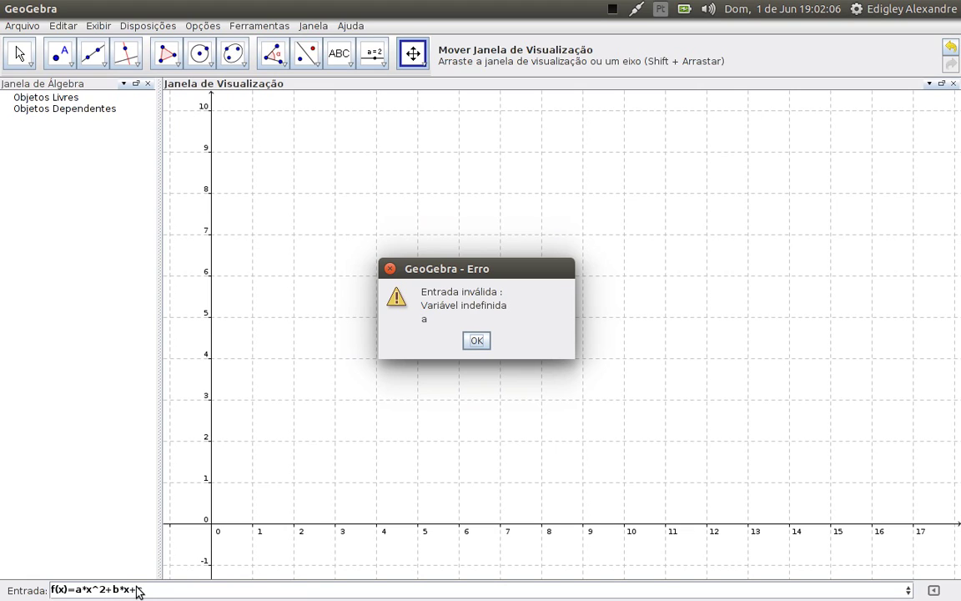
click(476, 340)
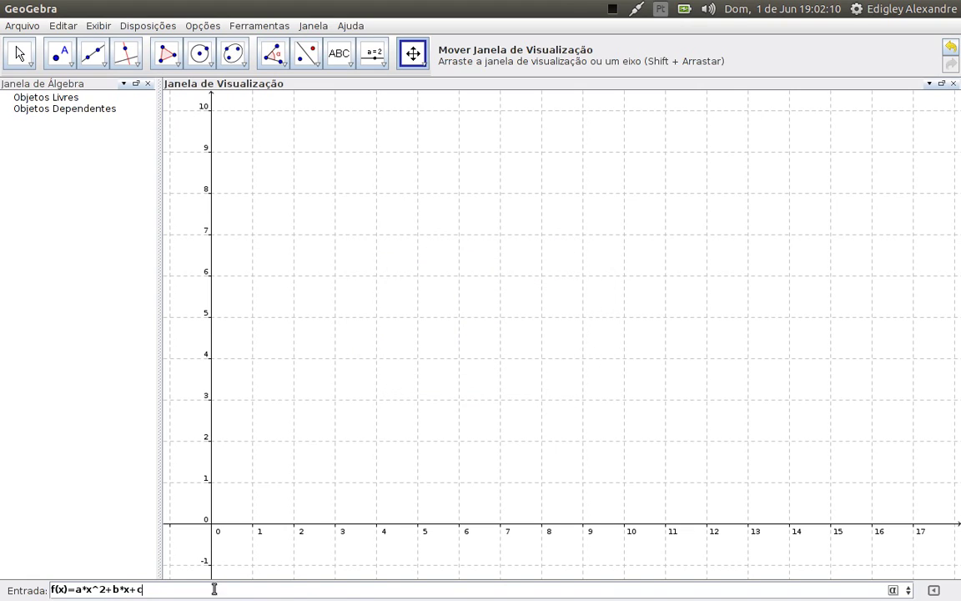
Create a number slider a near (8, 10), ranging from -10 to 10 with an increment of 1.
click(381, 66)
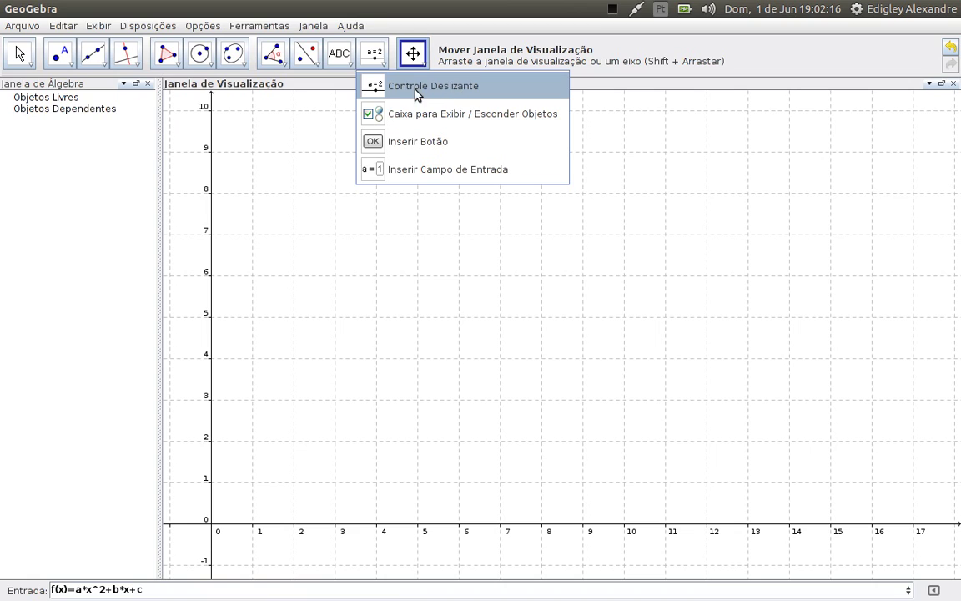
click(470, 92)
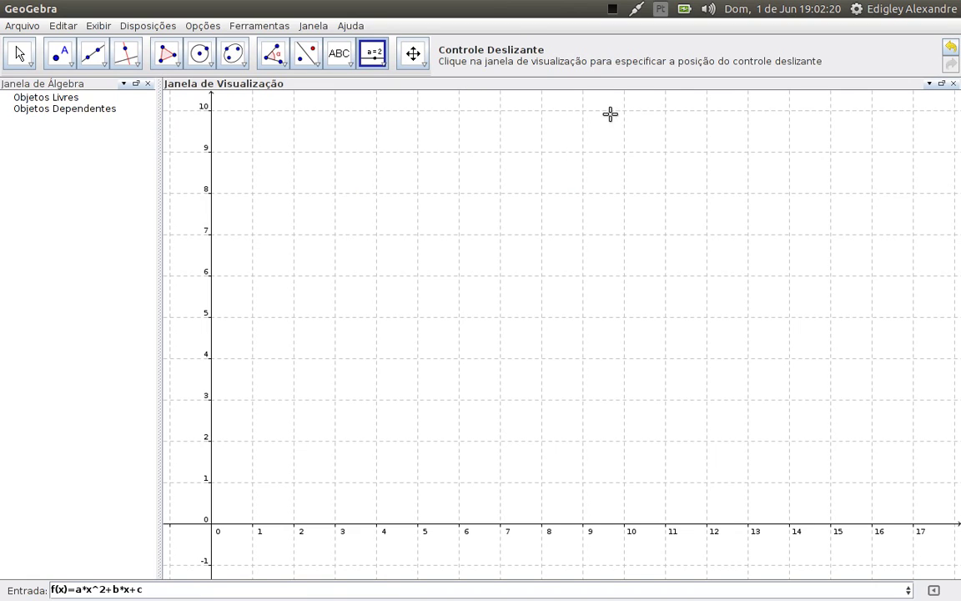
click(549, 114)
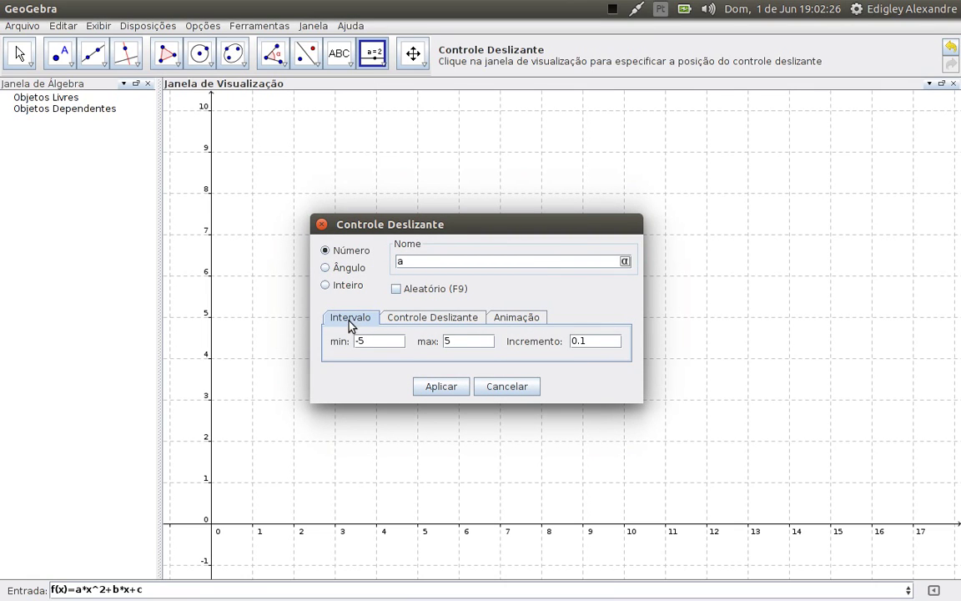
click(378, 343)
key(Tab)
key(BackSpace)
text(10)
key(BackSpace)
key(BackSpace)
key(BackSpace)
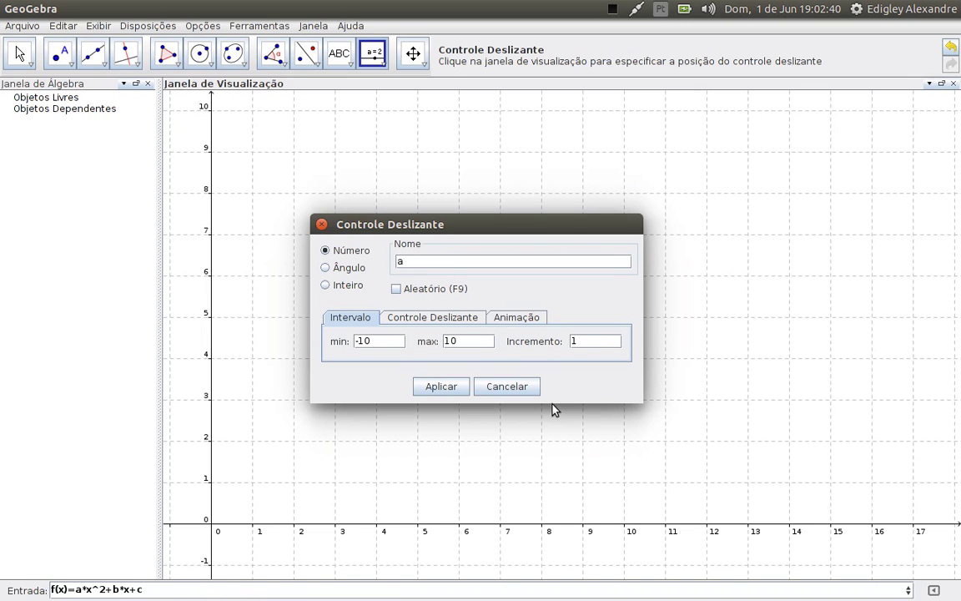
click(440, 386)
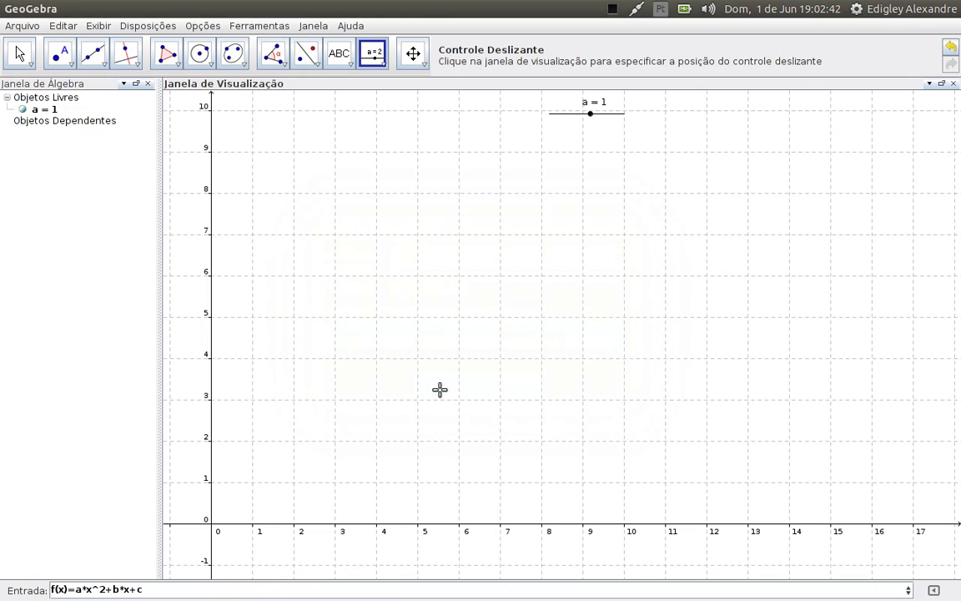
Create number sliders b and c in a row beside slider a, each ranging from -10 to 10 with an increment of 1.
click(656, 118)
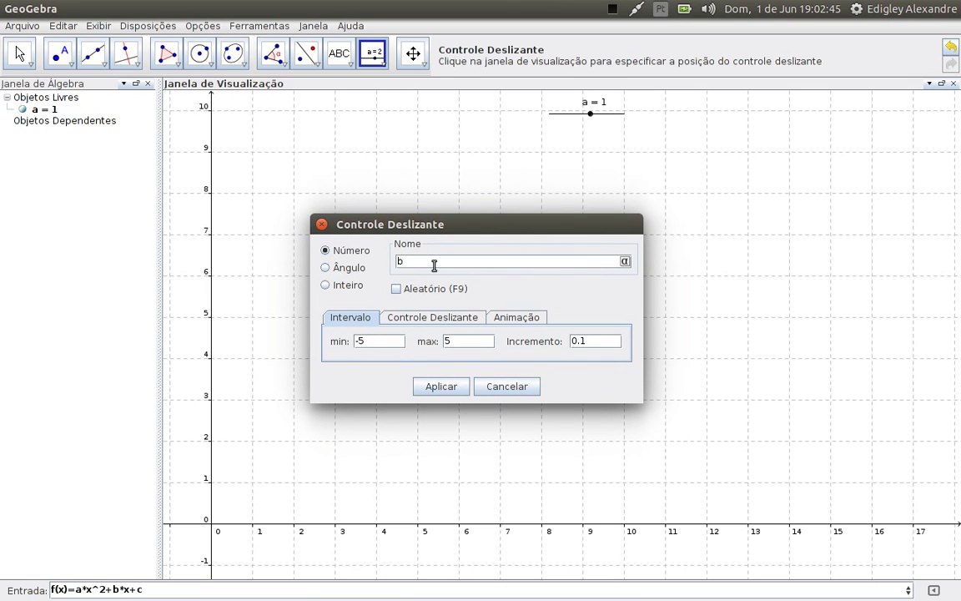
click(395, 344)
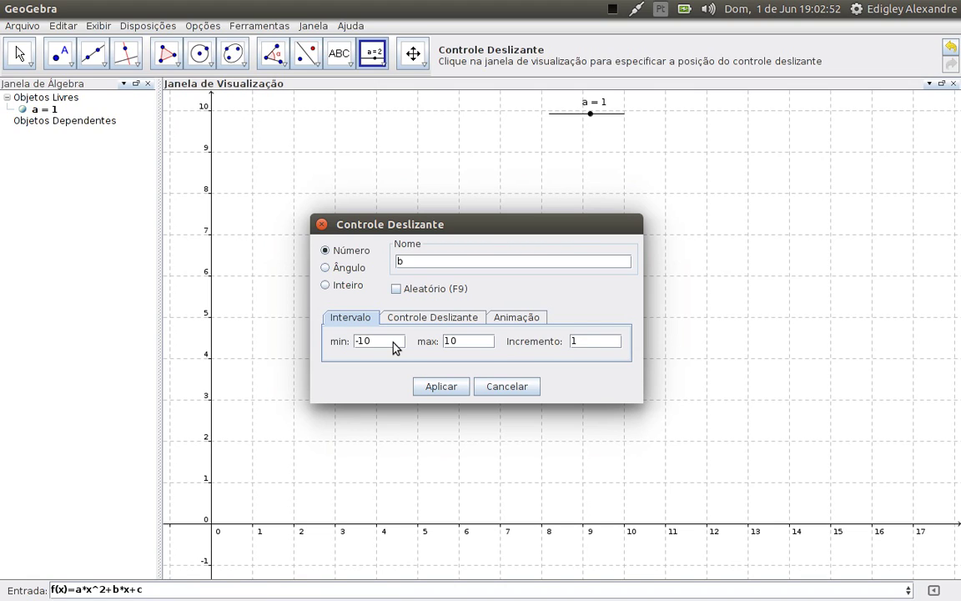
click(441, 387)
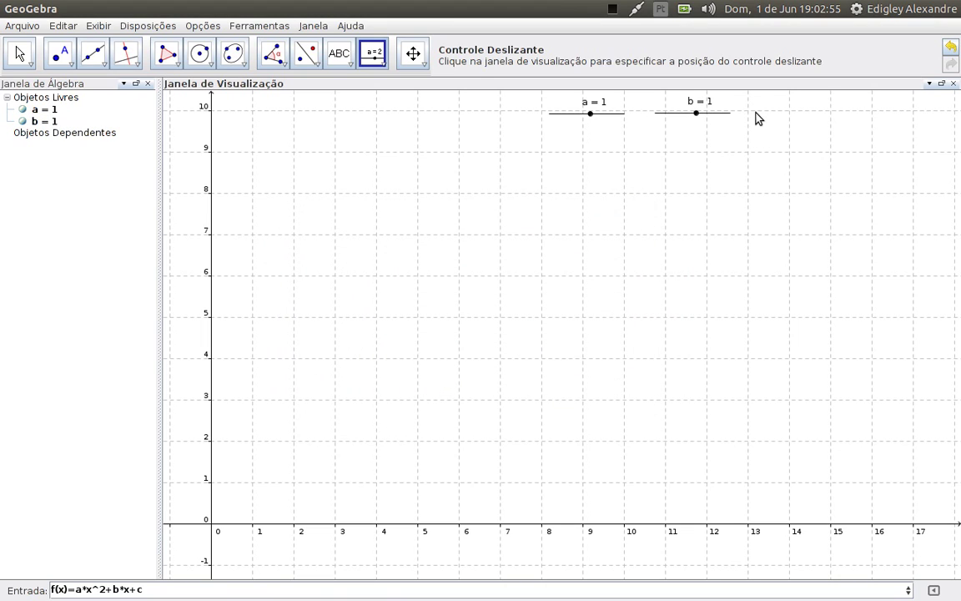
click(758, 118)
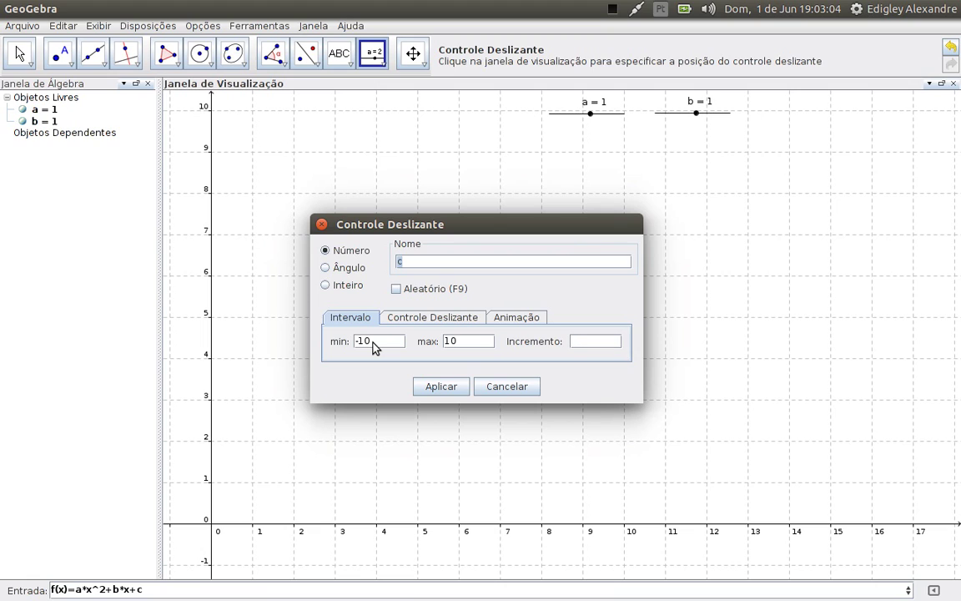
click(423, 386)
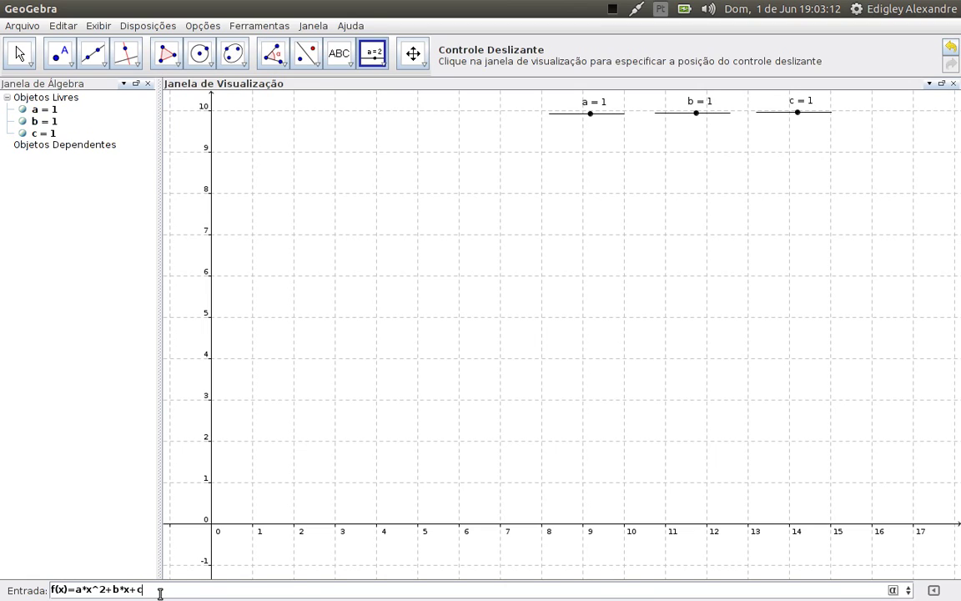
Plot the quadratic function f(x)=a*x^2+b*x+c.
key(Return)
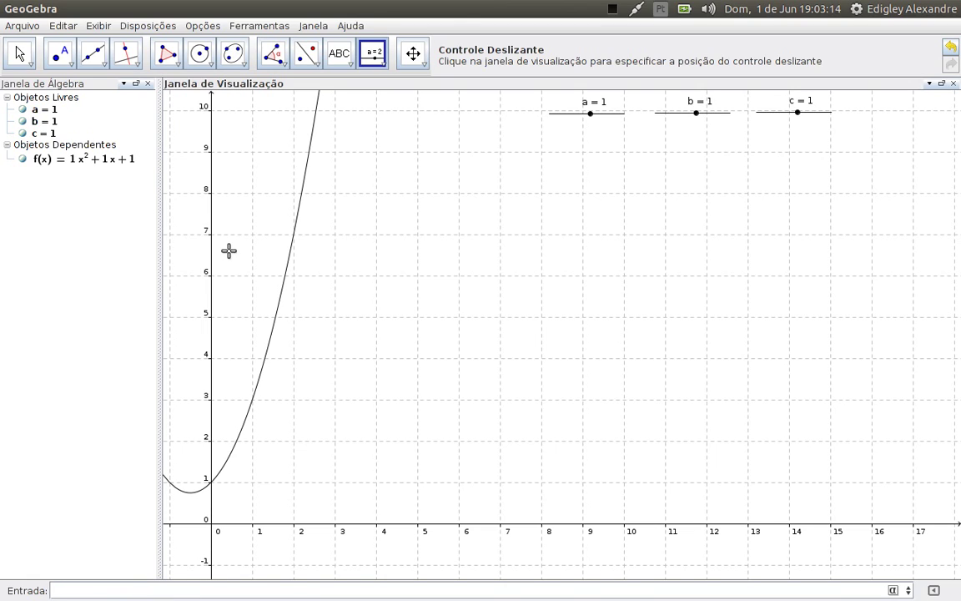
click(413, 53)
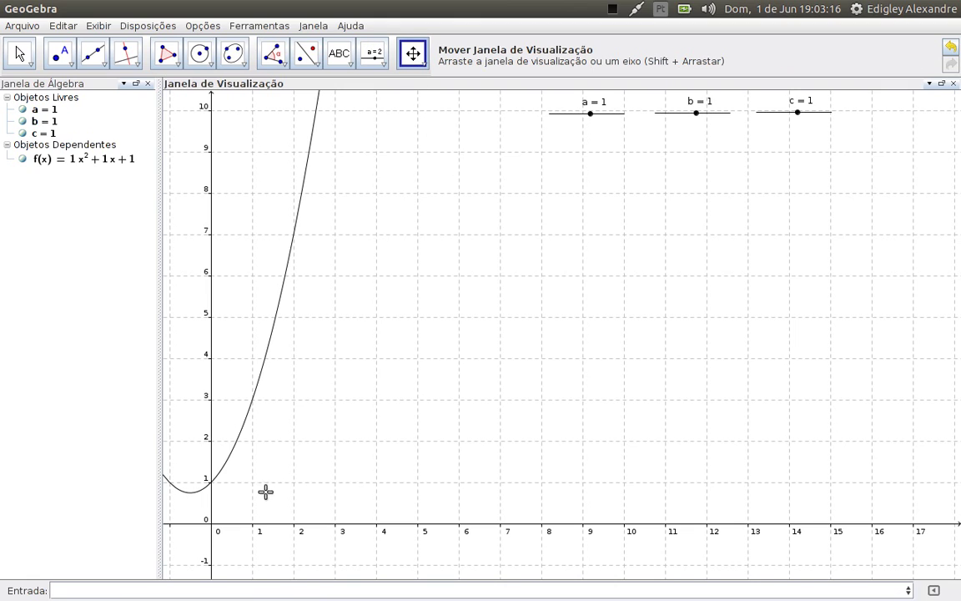
drag(271, 498, 375, 463)
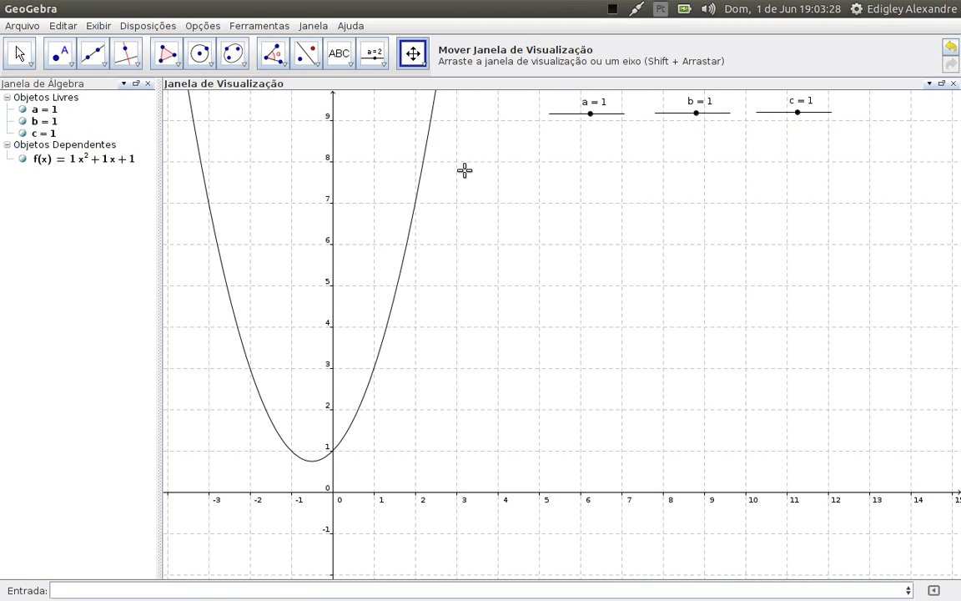
Vary the coefficient sliders to reshape the graph, setting a = 3, b = -1 and c = 2.
click(19, 60)
click(48, 80)
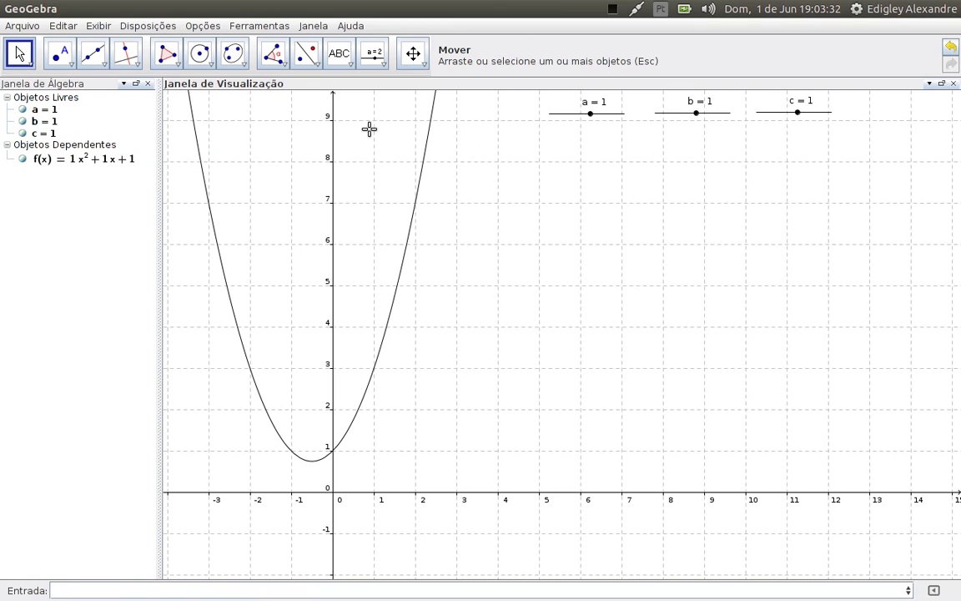
click(591, 116)
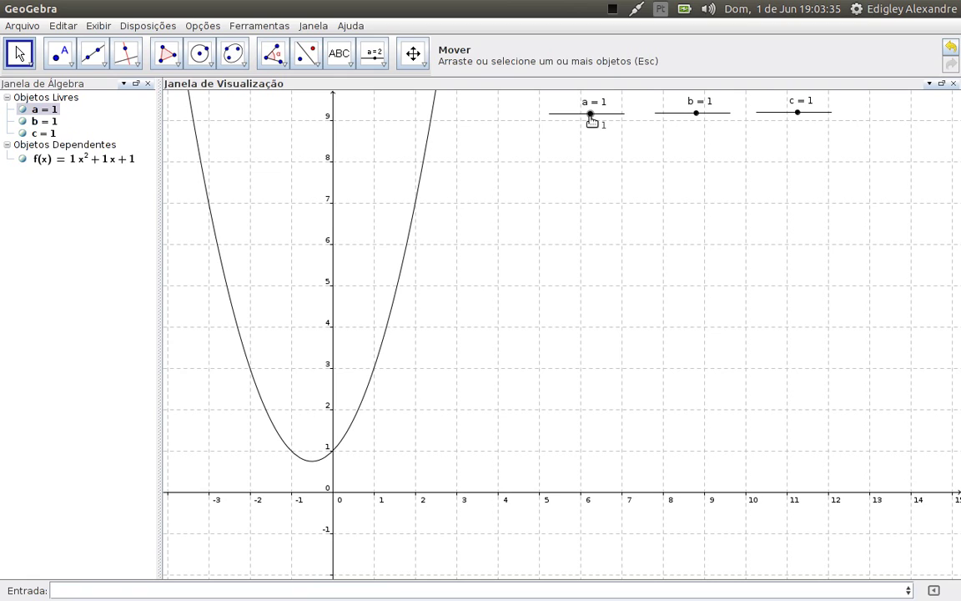
mouse_move(590, 120)
mouse_down()
mouse_move(577, 122)
mouse_move(588, 123)
mouse_up()
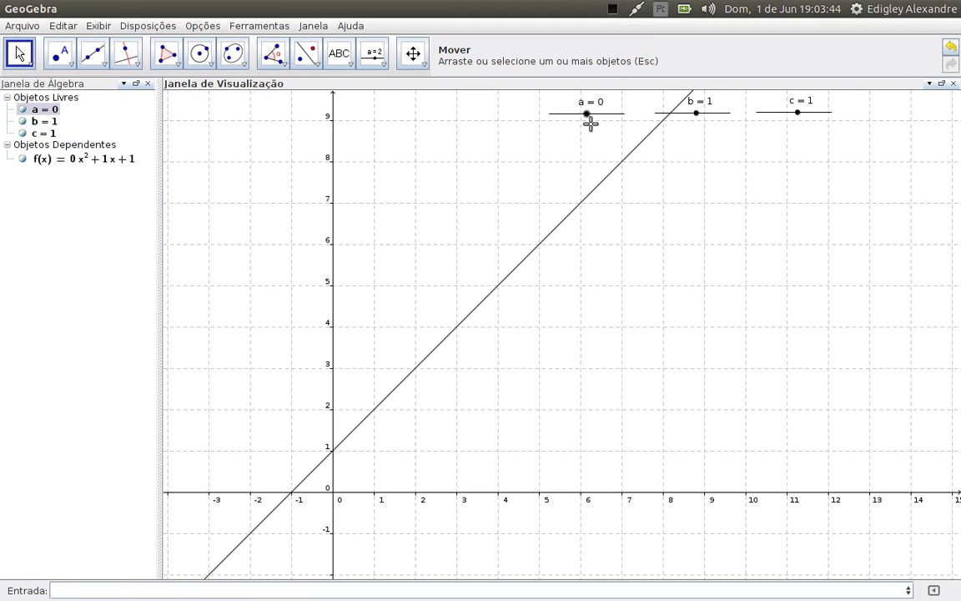
mouse_move(587, 116)
mouse_down()
mouse_move(578, 120)
mouse_move(598, 121)
mouse_up()
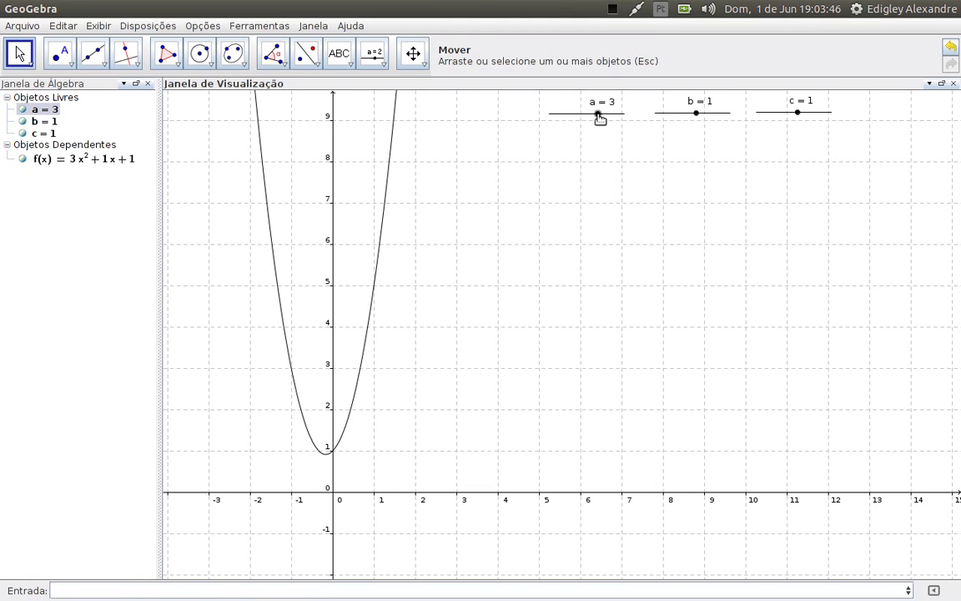
click(697, 116)
mouse_move(697, 116)
mouse_down()
mouse_move(679, 123)
mouse_move(689, 124)
mouse_up()
mouse_move(793, 115)
mouse_down()
mouse_move(779, 118)
mouse_move(811, 113)
mouse_move(789, 114)
mouse_move(800, 114)
mouse_up()
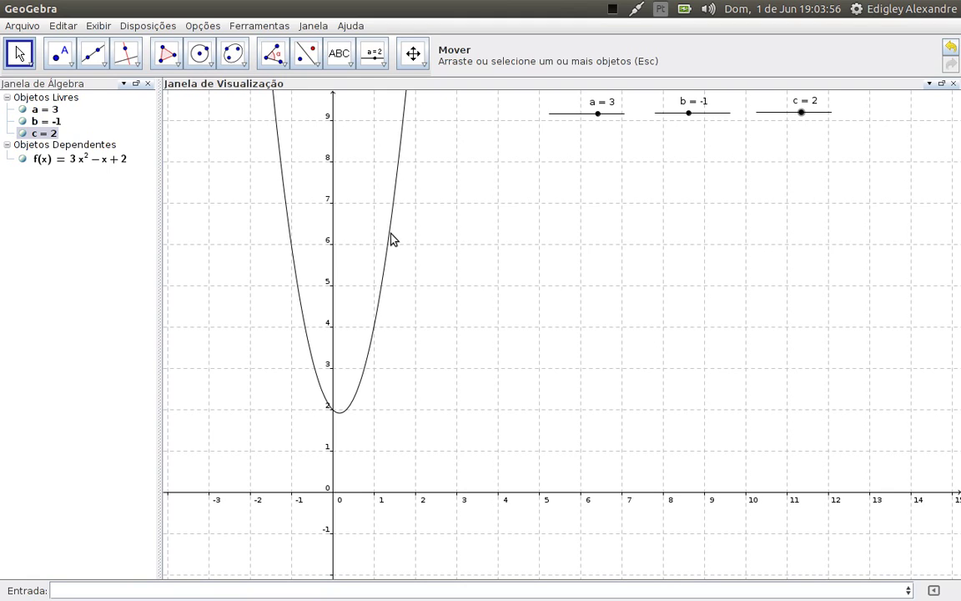
Change the colour of function f to blue (0, 0, 255) and its line thickness to 5.
mouse_move(393, 240)
mouse_move(75, 154)
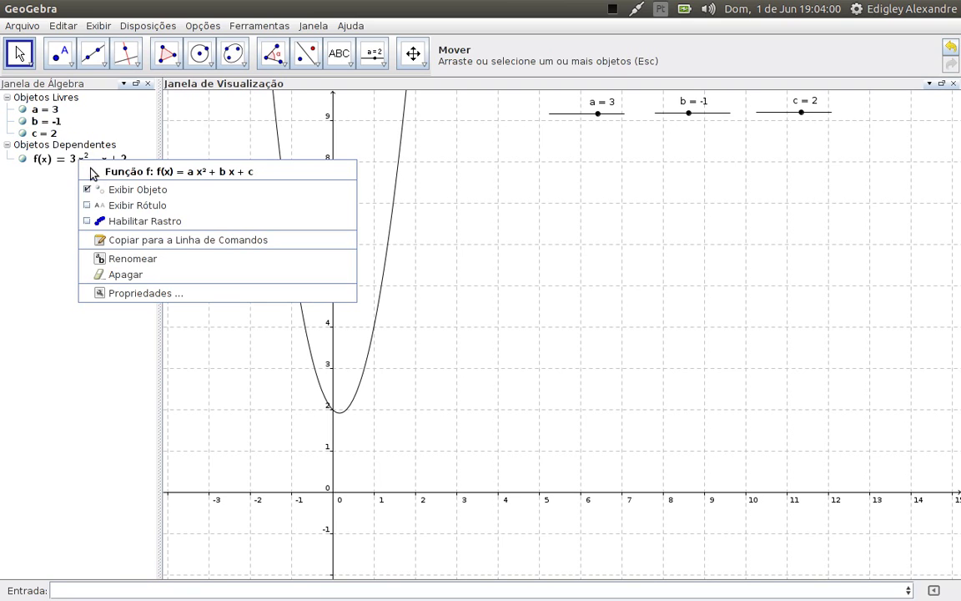
click(170, 297)
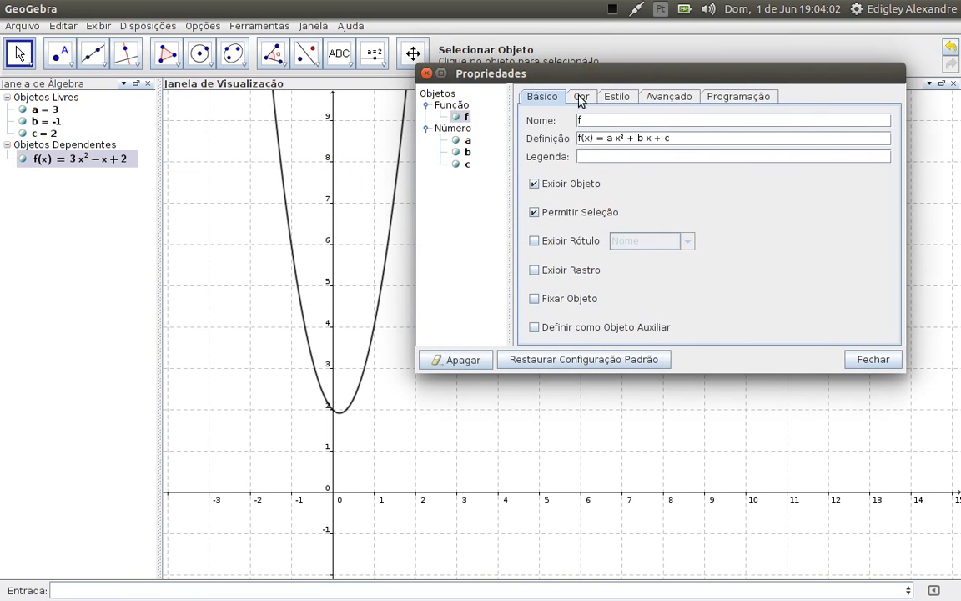
click(598, 184)
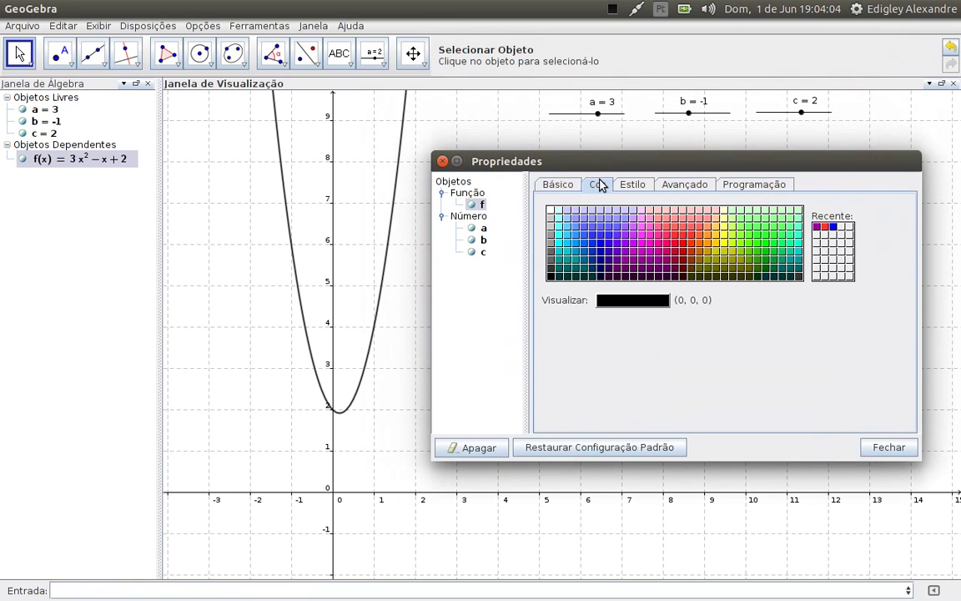
click(834, 227)
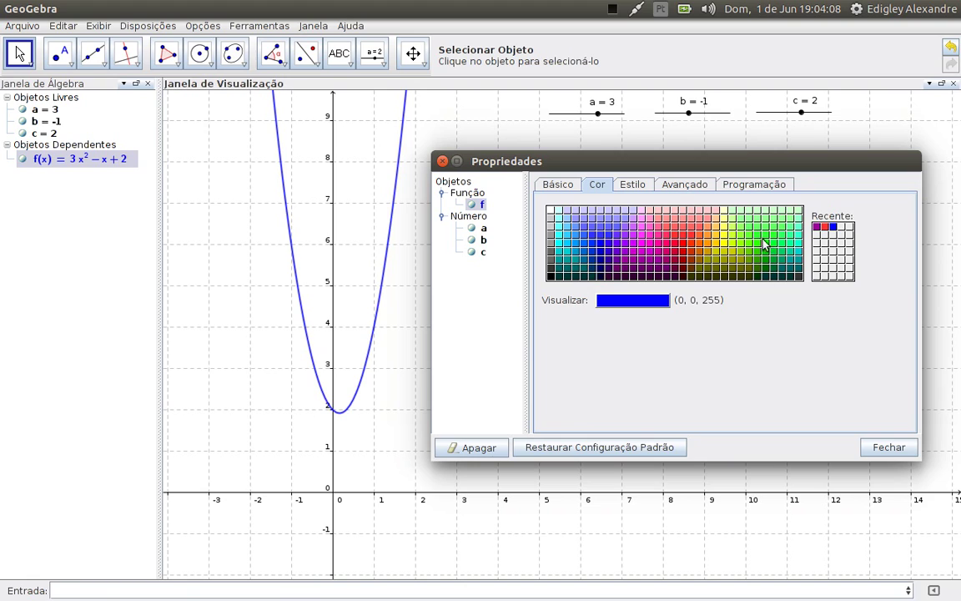
click(630, 186)
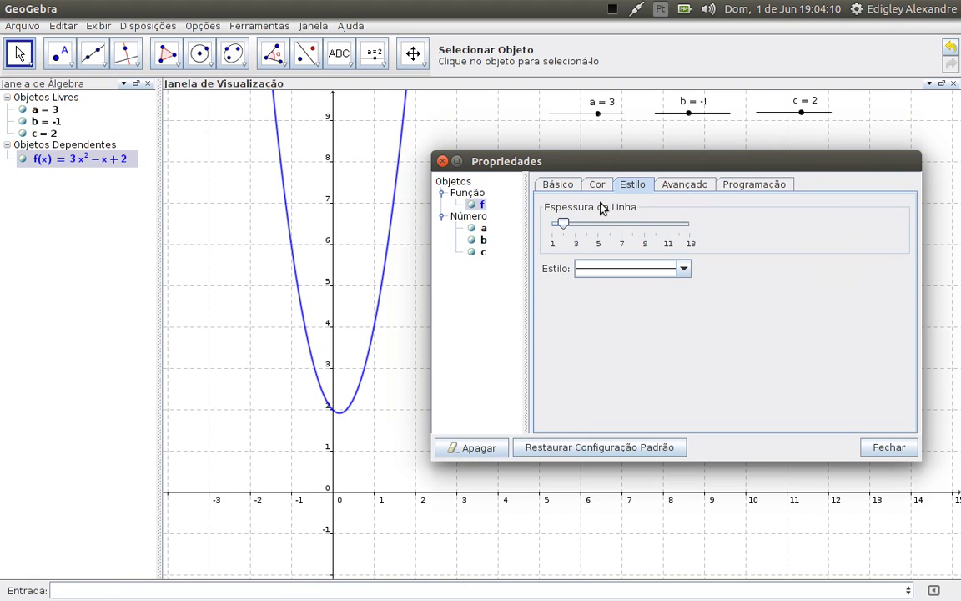
drag(567, 223, 599, 233)
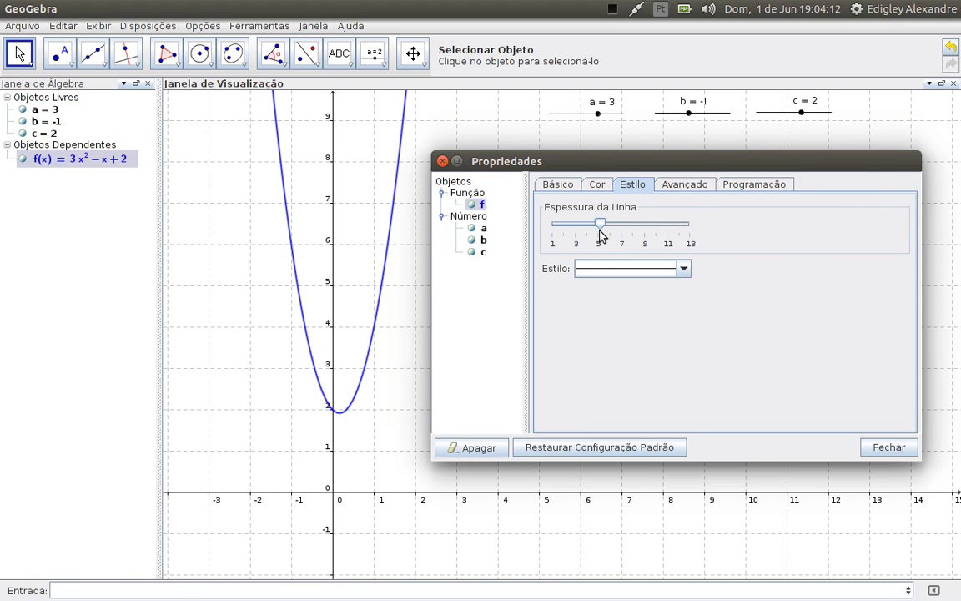
Close the function's properties, switch to the LibreOffice Writer command list and highlight items 1 and 2 in yellow.
click(880, 449)
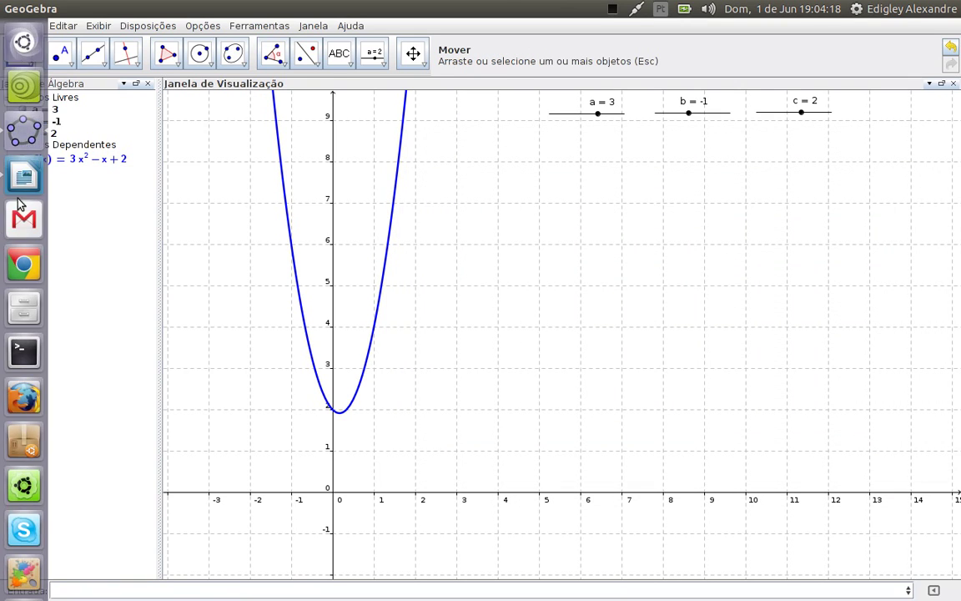
click(22, 165)
drag(260, 185, 129, 184)
click(664, 63)
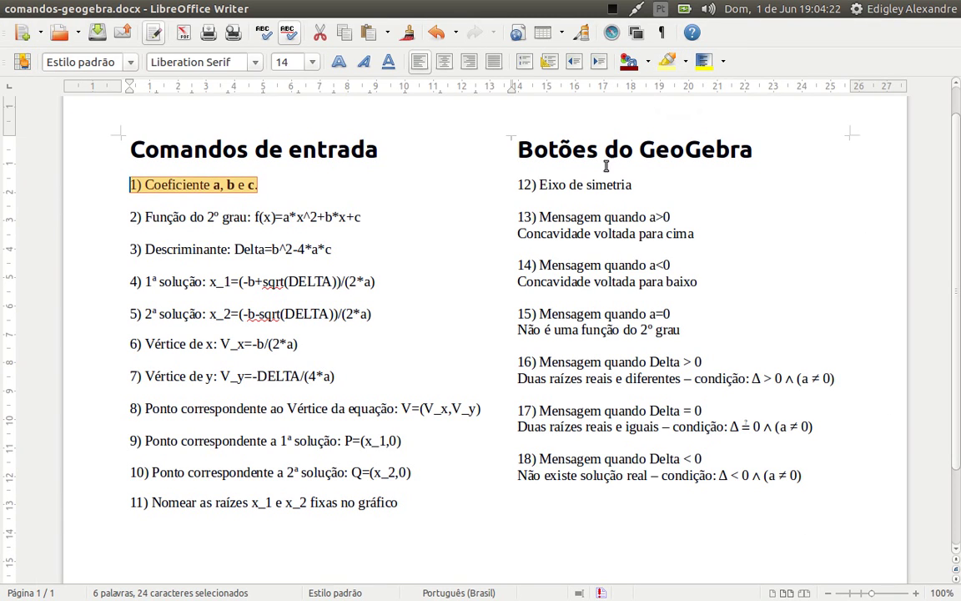
drag(361, 216, 129, 216)
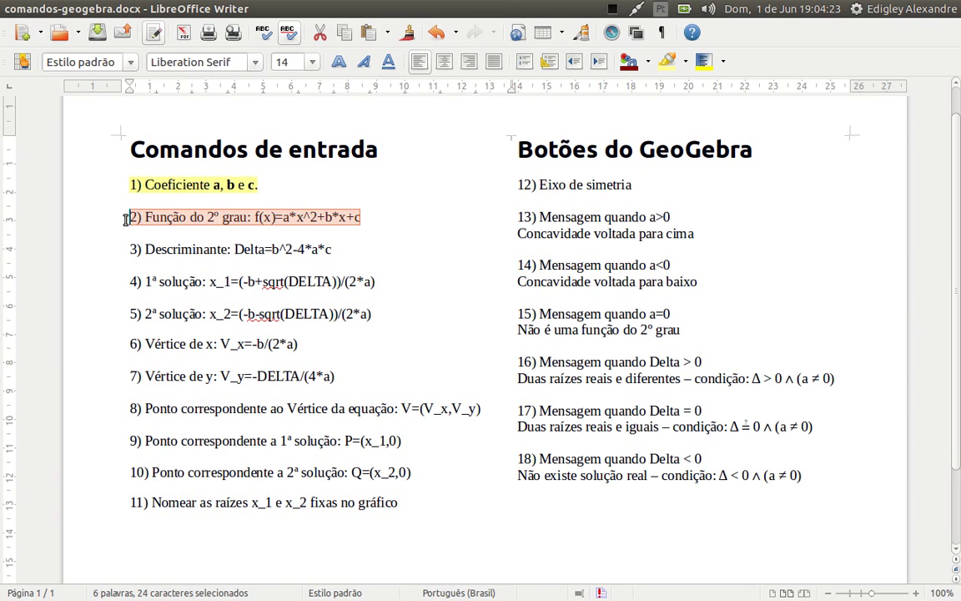
click(665, 62)
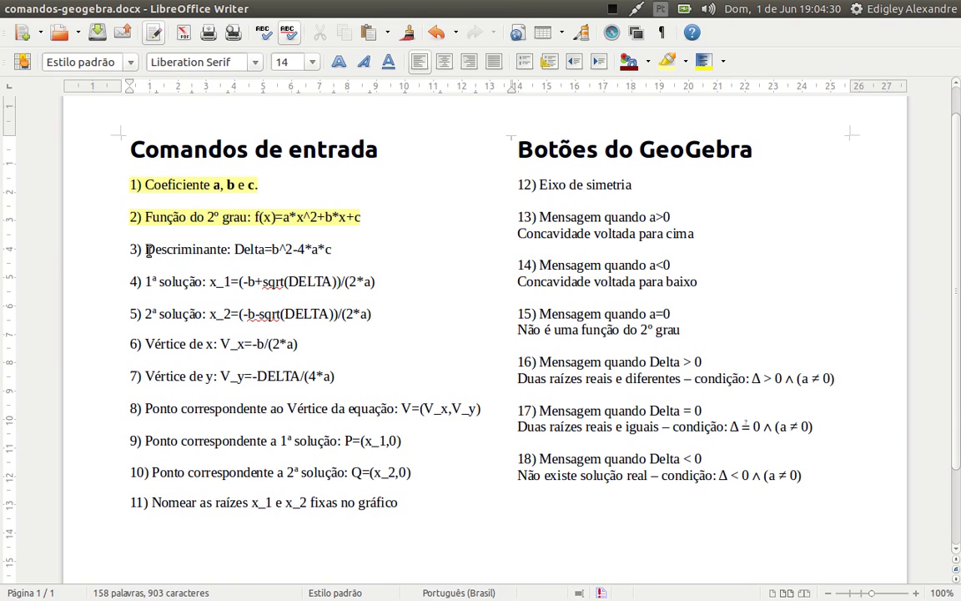
Copy the expression "=b^2-4*a*c" from item 3 of the command list, leaving out the word Delta.
click(234, 248)
key(shift+Right)
key(shift+Right)
key(shift+Right)
key(shift+Right)
key(shift+Right)
key(shift+Right)
key(shift+Right)
key(shift+Right)
key(shift+Right)
key(shift+Right)
key(ctrl+c)
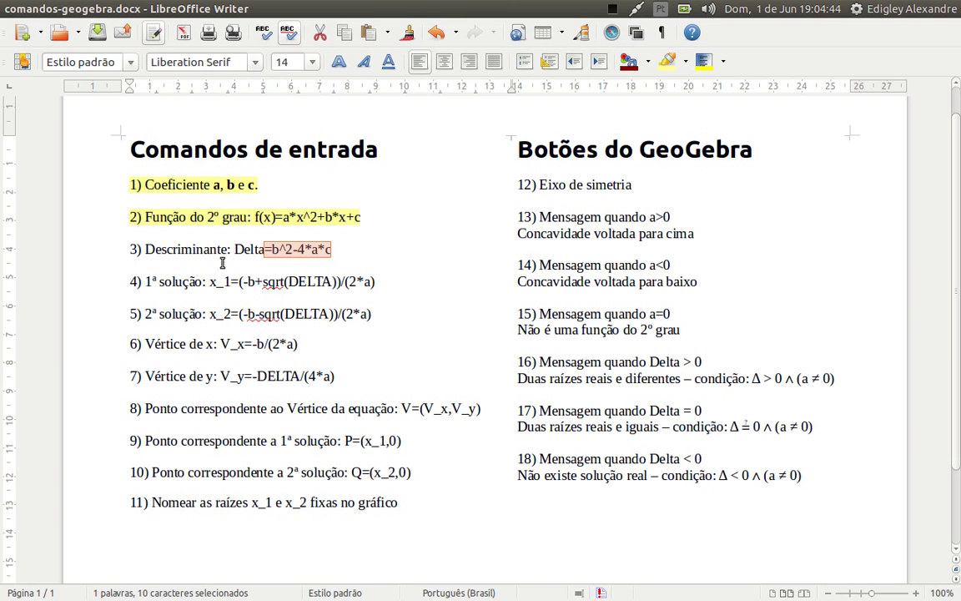
Switch to GeoGebra, define the discriminant as Δ=b^2-4*a*c using the Δ symbol, and set slider a to 2.
mouse_move(2, 158)
click(23, 129)
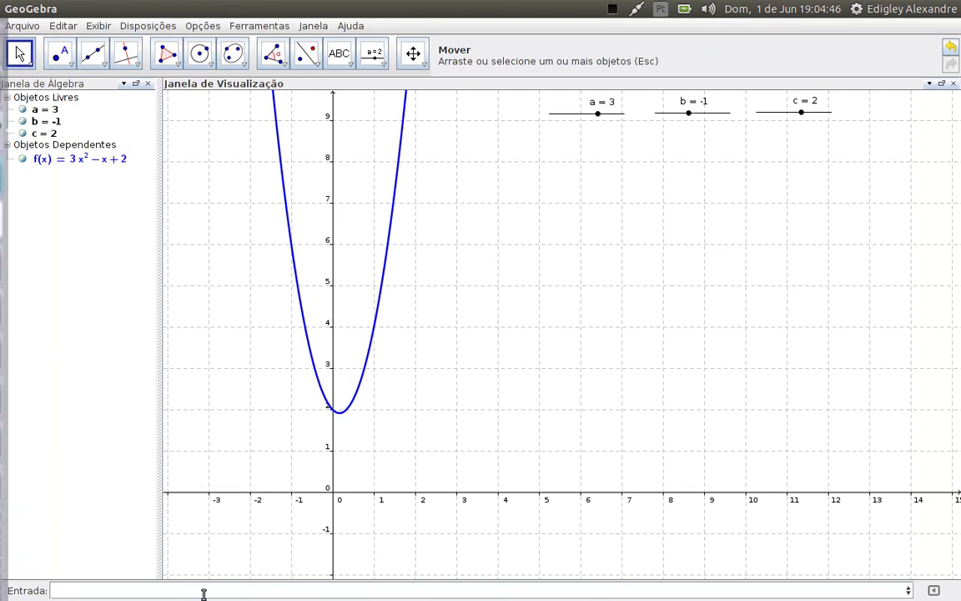
click(177, 595)
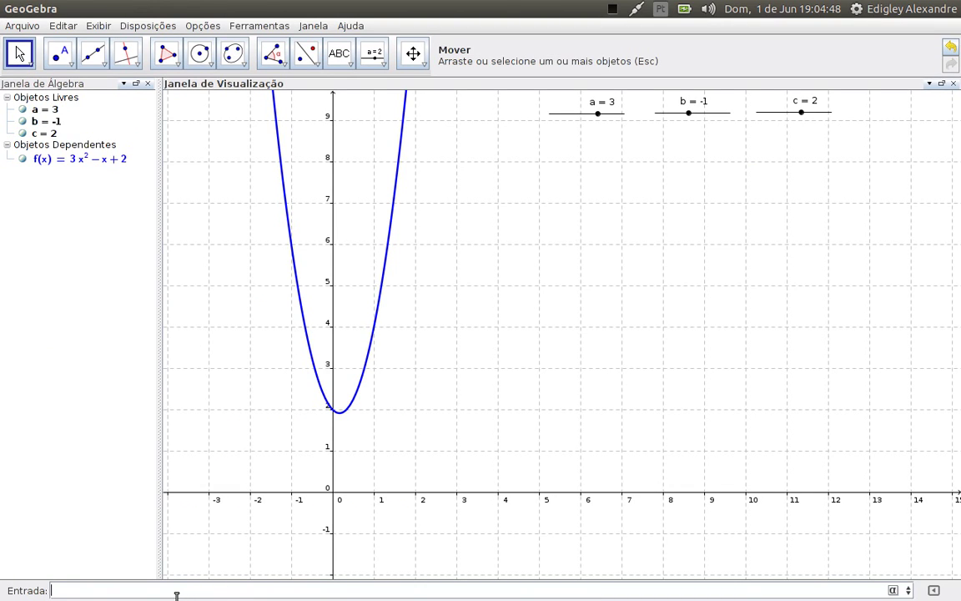
key(ctrl+v)
click(893, 590)
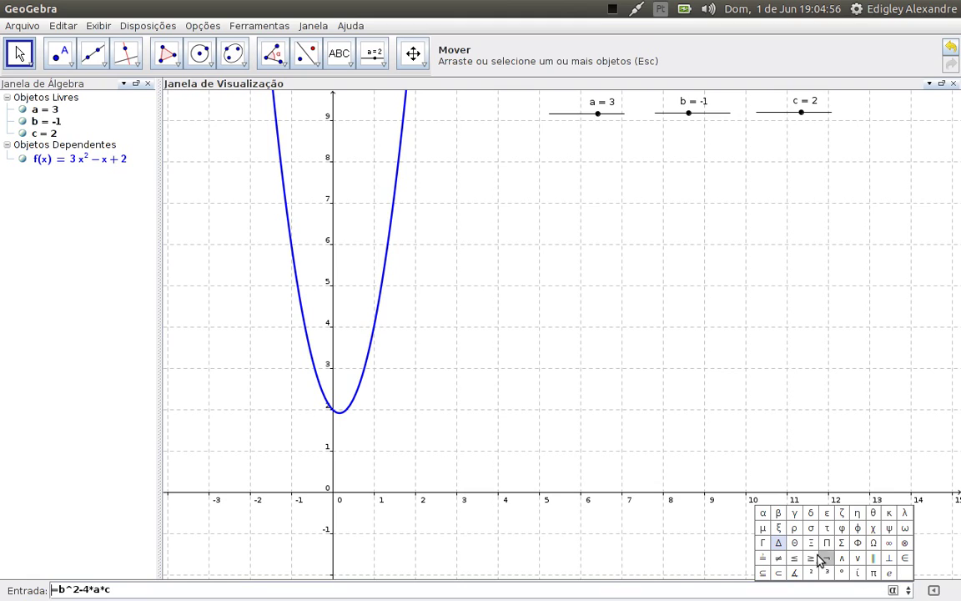
click(778, 542)
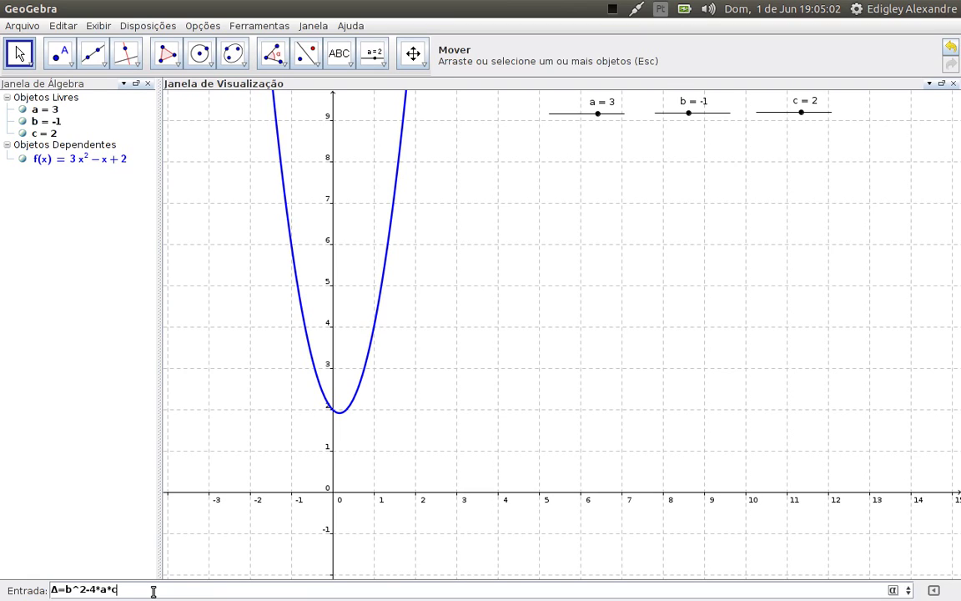
key(Return)
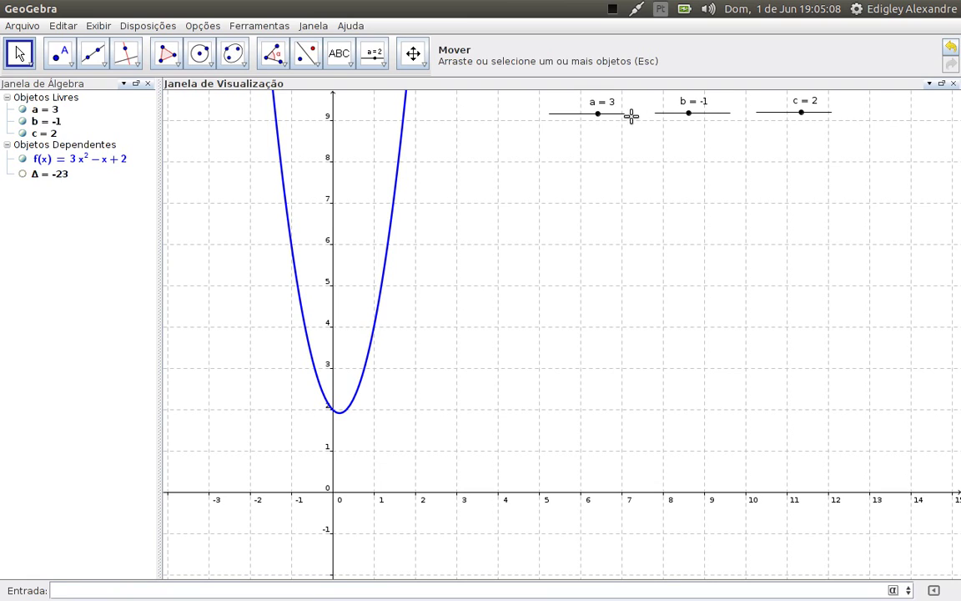
mouse_move(597, 114)
mouse_down()
mouse_move(579, 118)
mouse_move(595, 118)
mouse_up()
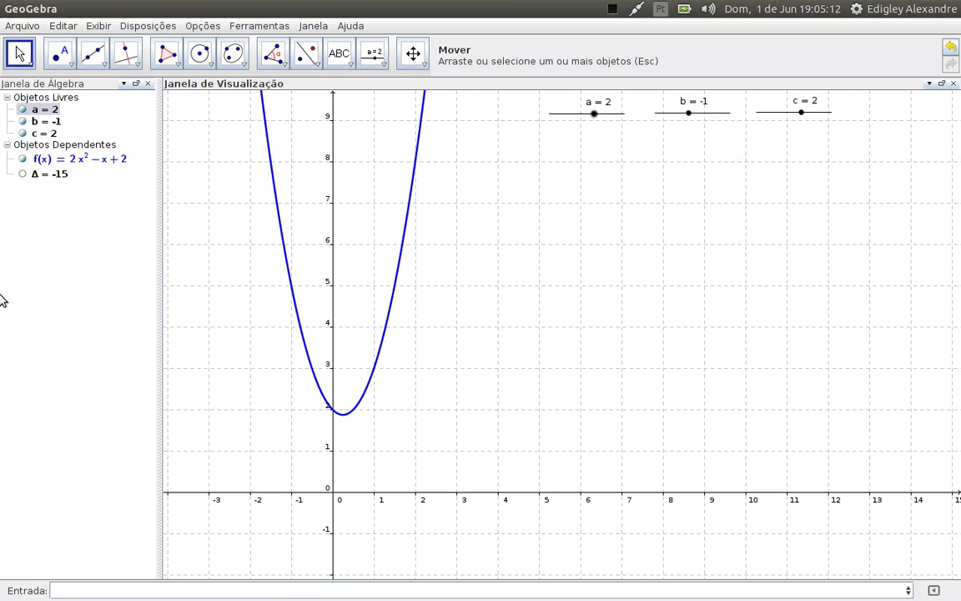
Switch back to the LibreOffice Writer command list and highlight item 3, the discriminant, in yellow.
click(18, 176)
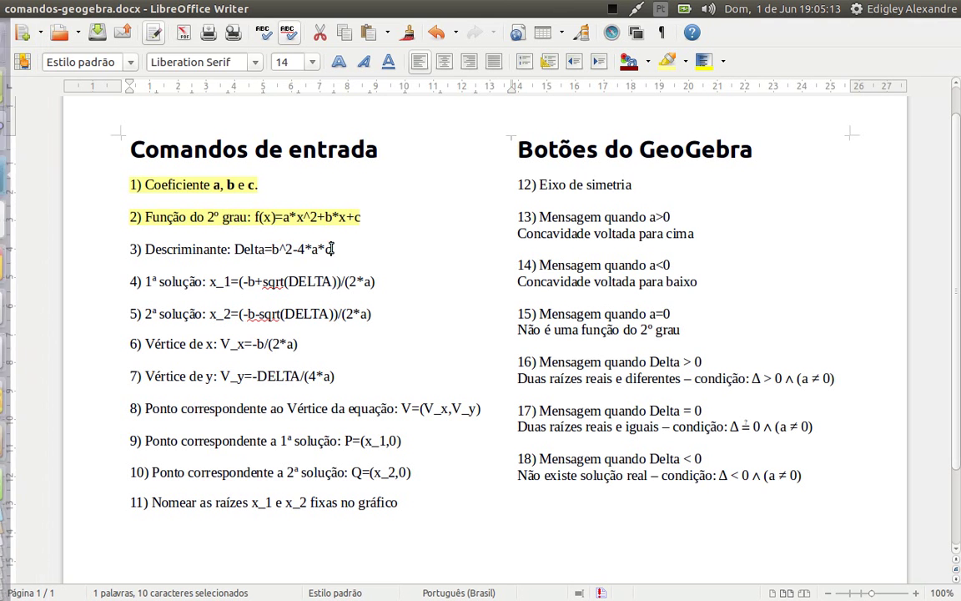
drag(332, 249, 125, 247)
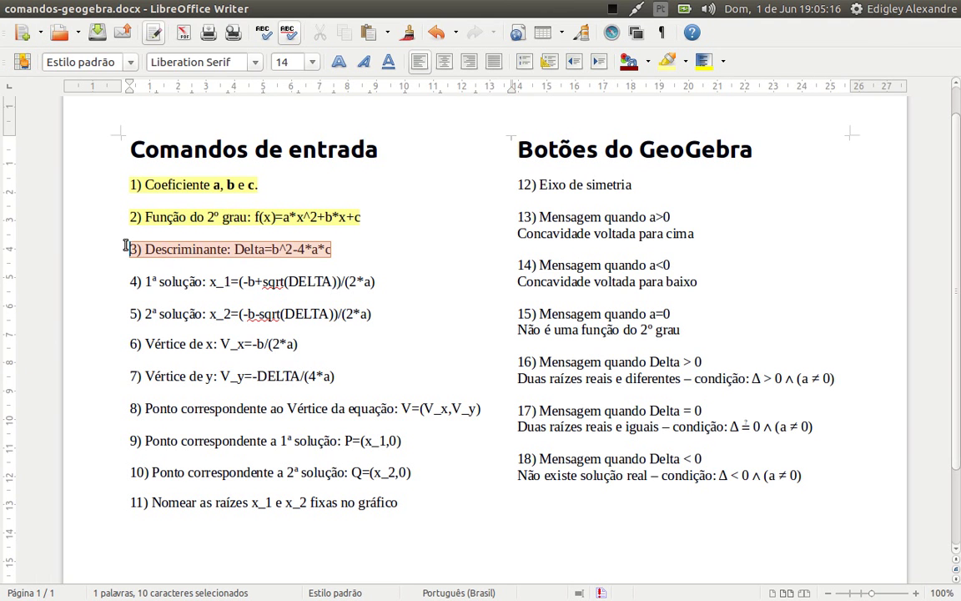
click(667, 61)
click(404, 282)
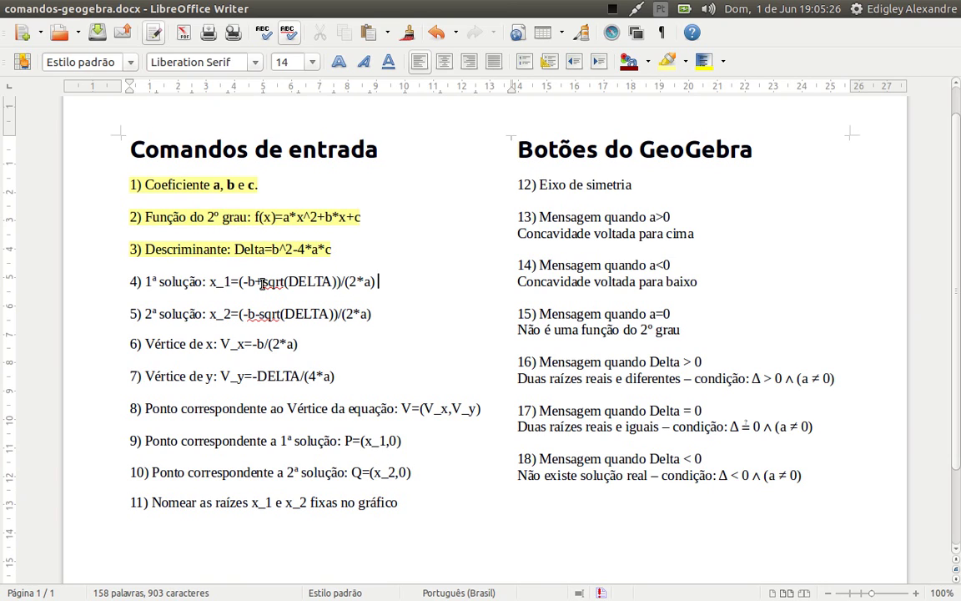
click(260, 324)
Select the first solution's formula "x_1=(-b+sqrt(DELTA))/(2*a)" in item 4 for copying.
click(210, 282)
key(shift+Right)
key(shift+Right)
key(shift+Right)
key(shift+Right)
key(shift+Right)
key(shift+Right)
key(shift+Right)
key(shift+Right)
key(shift+Right)
key(shift+Right)
key(shift+Right)
key(shift+Right)
key(shift+Right)
key(shift+Right)
key(shift+Right)
key(shift+Right)
key(shift+Right)
key(shift+Right)
key(shift+Right)
key(shift+Right)
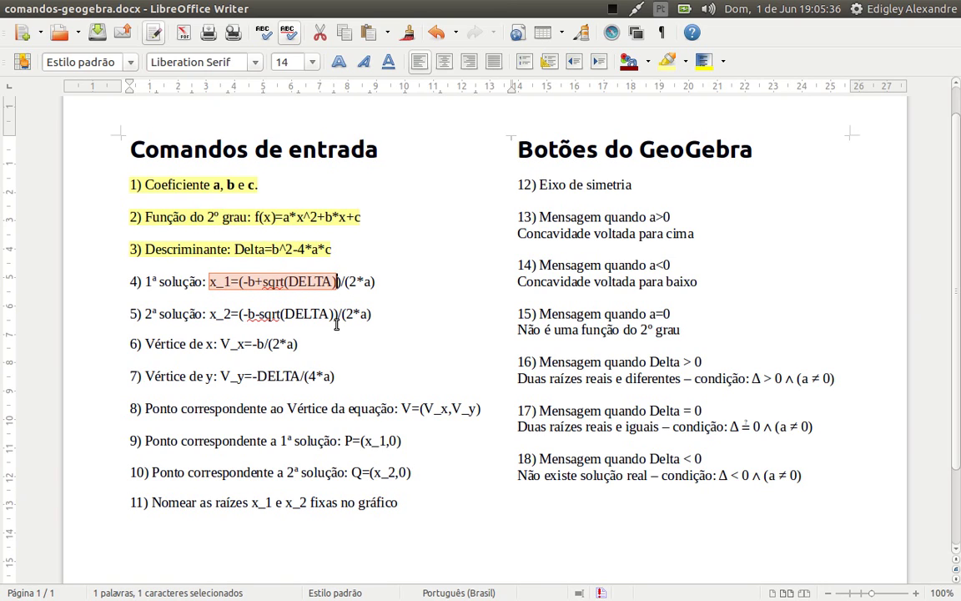
key(shift+Right)
key(shift+Right)
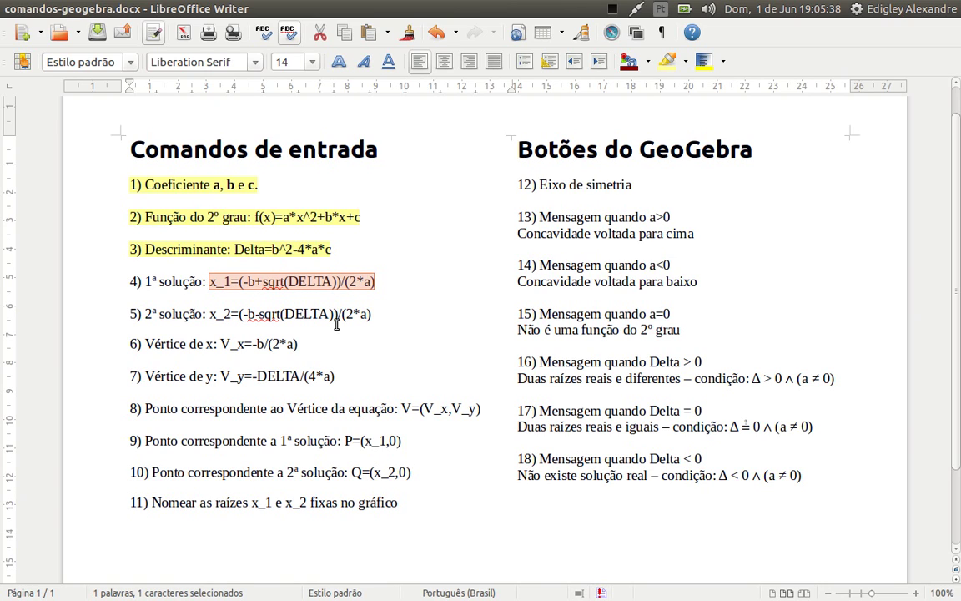
Switch to GeoGebra and define the first root as x_1=(-b+sqrt(Δ))/(2*a), replacing the word DELTA with the Δ symbol.
mouse_move(7, 246)
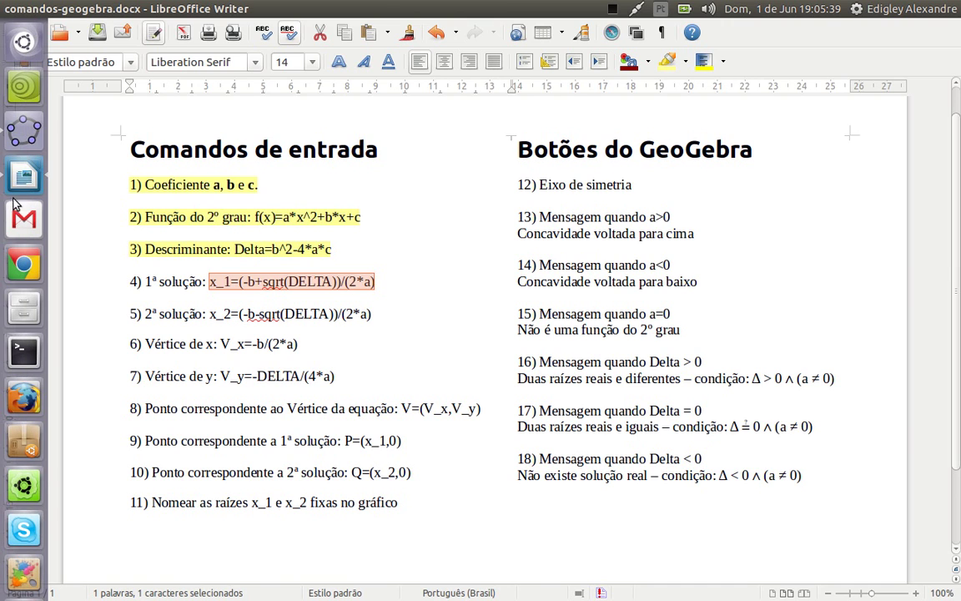
click(24, 130)
click(216, 588)
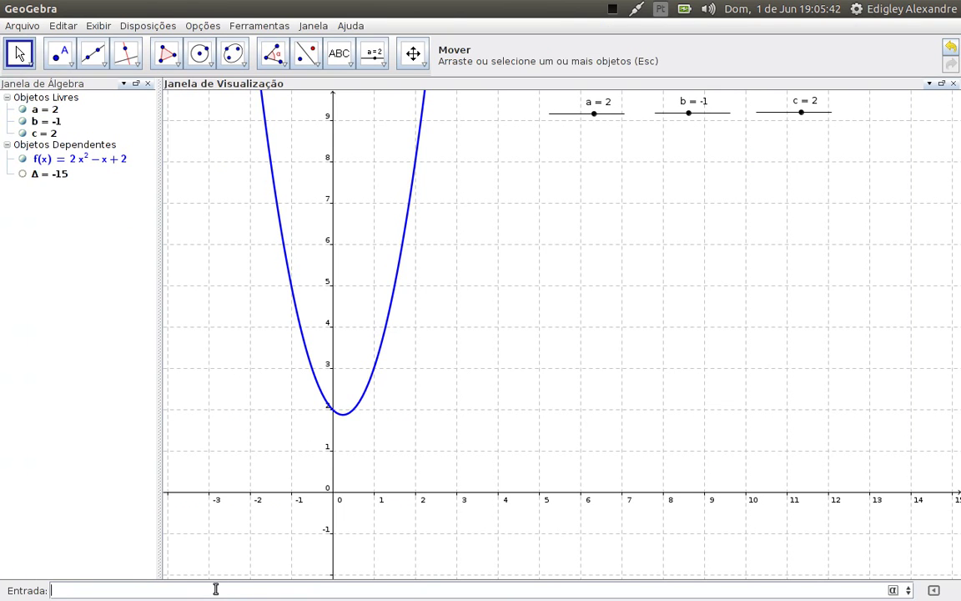
text(x_1=(-b+sqrt(DELTA))/(2*a))
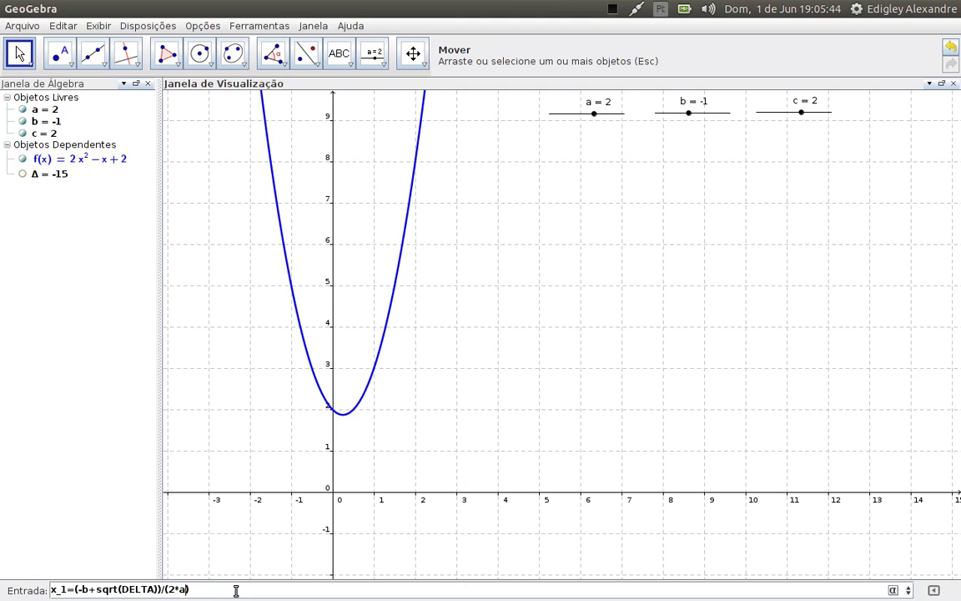
key(BackSpace)
key(BackSpace)
key(BackSpace)
key(BackSpace)
key(BackSpace)
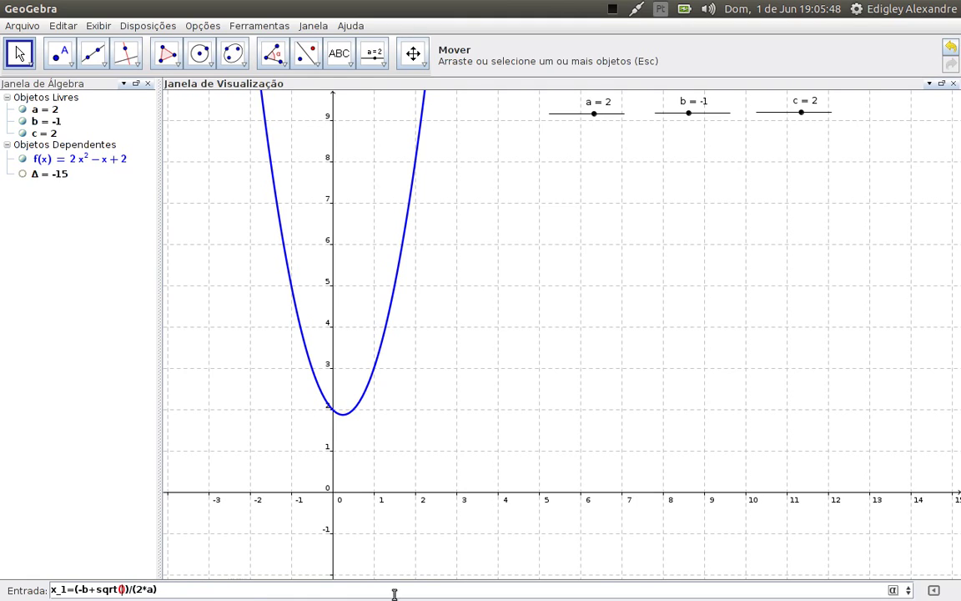
click(893, 591)
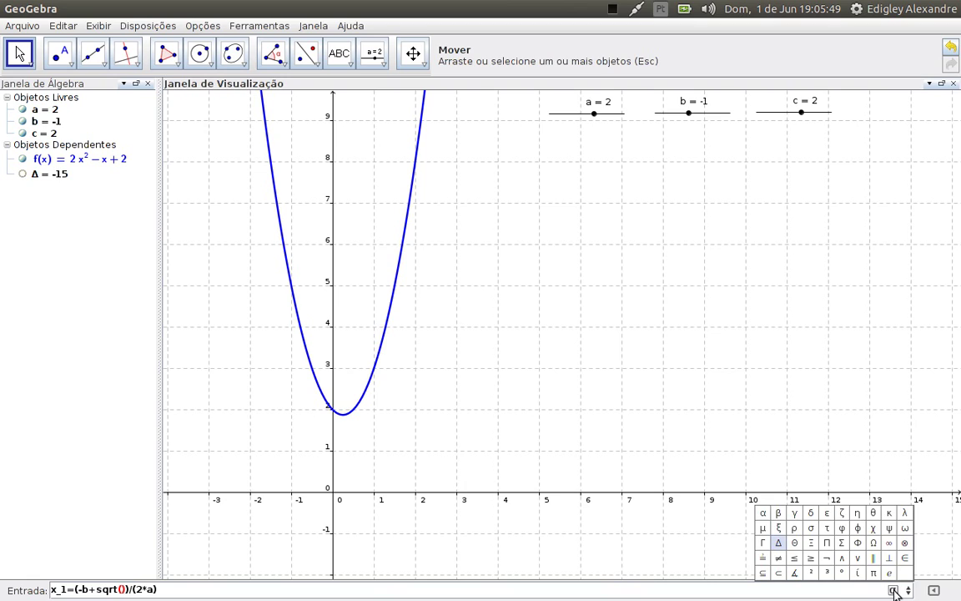
click(783, 544)
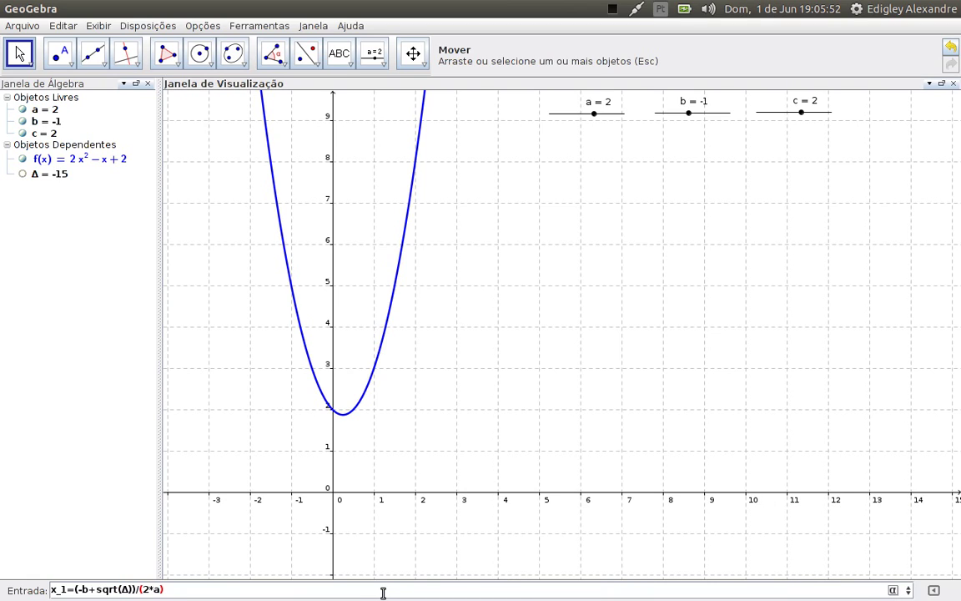
key(Return)
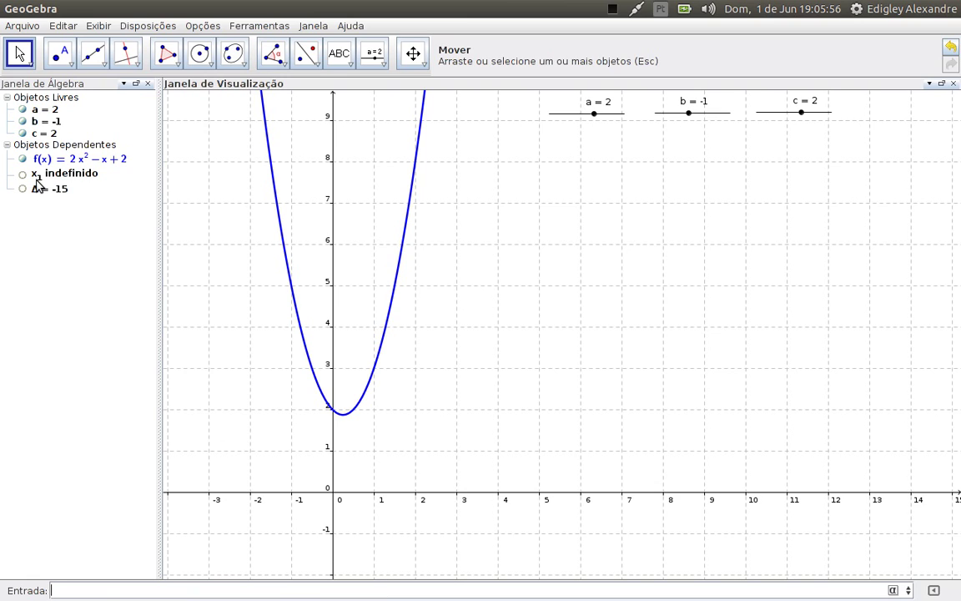
mouse_move(37, 184)
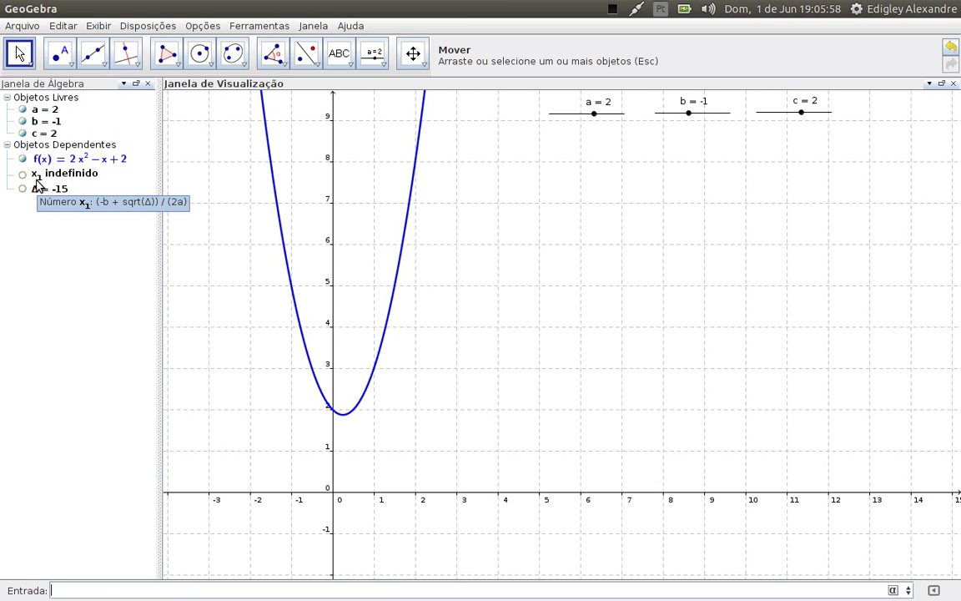
Return to the LibreOffice Writer command list and highlight item 4, the first solution, in yellow.
mouse_move(1, 179)
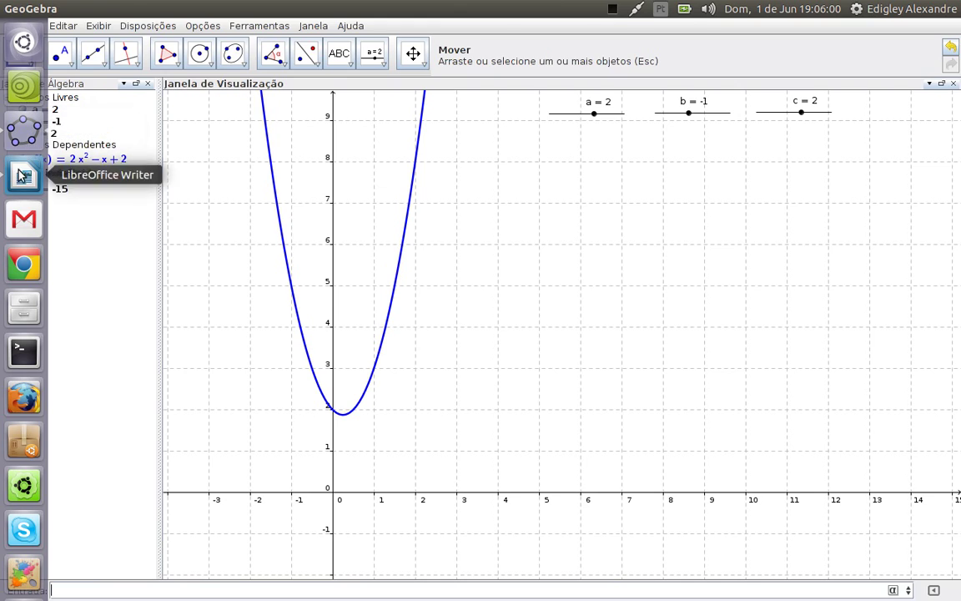
click(22, 175)
click(375, 281)
drag(374, 281, 129, 283)
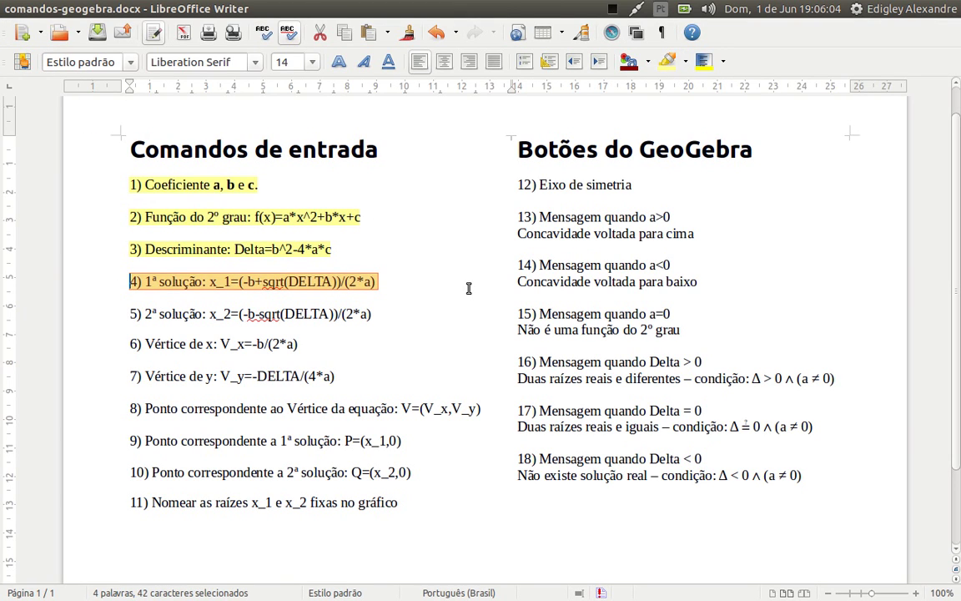
Copy the second solution's formula "x_2=(-b-sqrt(DELTA))/(2*a)" from item 5 of the command list.
click(415, 313)
key(shift+Left)
key(shift+Left)
key(shift+Left)
key(shift+Left)
key(shift+Left)
key(shift+Left)
key(shift+Left)
key(shift+Left)
key(shift+Left)
key(shift+Left)
key(shift+Left)
key(shift+Left)
key(shift+Left)
key(shift+Left)
key(shift+Left)
key(shift+Left)
key(shift+Left)
key(shift+Left)
key(shift+Left)
key(shift+Left)
key(ctrl+c)
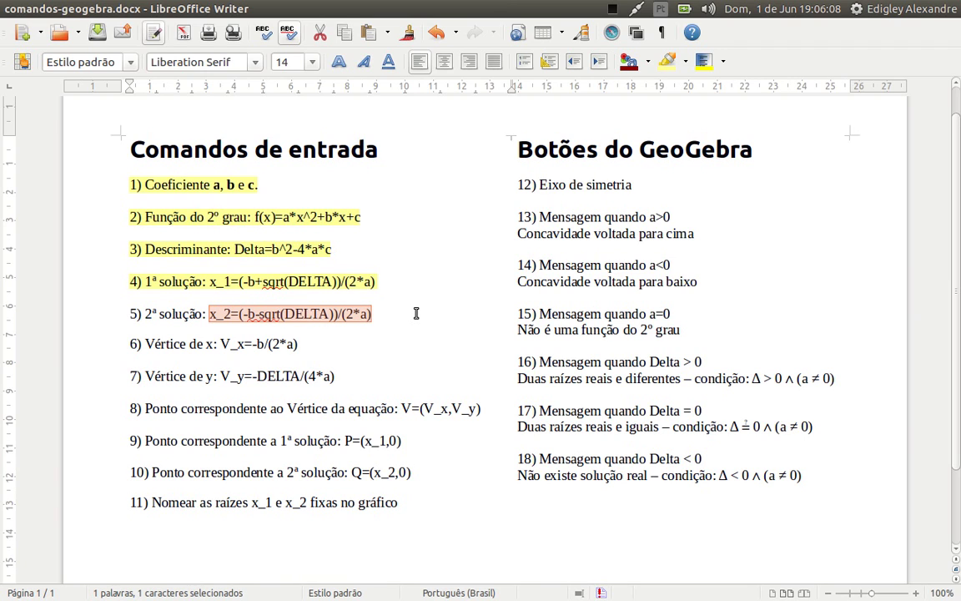
Switch to GeoGebra and define the second root as x_2=(-b-sqrt(Δ))/(2*a), replacing the word DELTA with the Δ symbol.
mouse_move(1, 210)
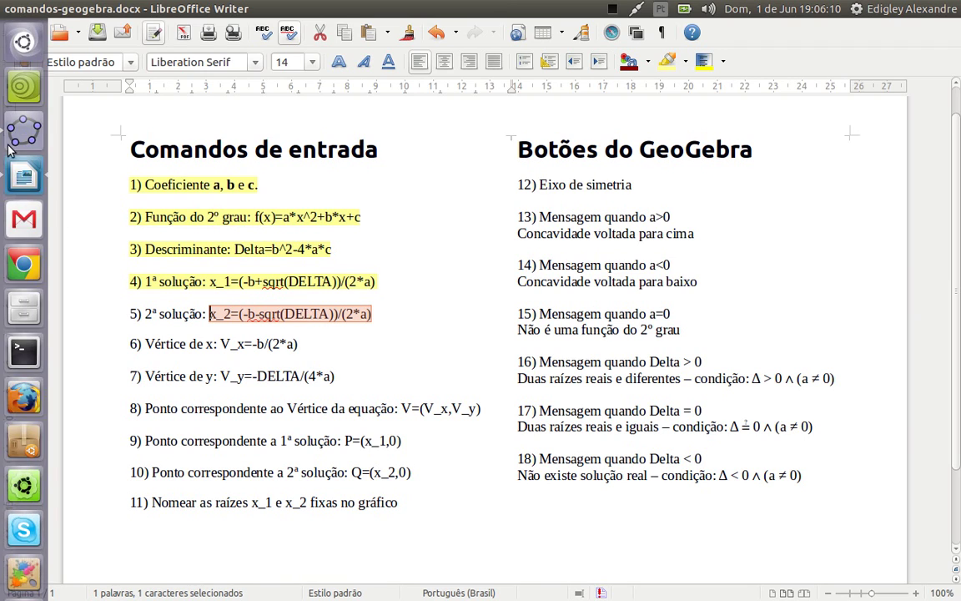
click(14, 135)
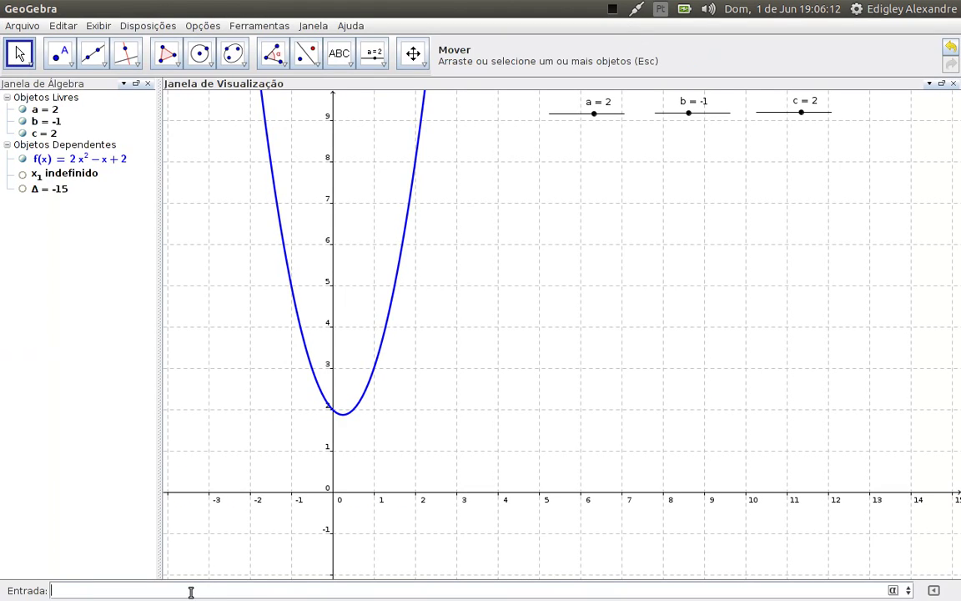
key(ctrl+v)
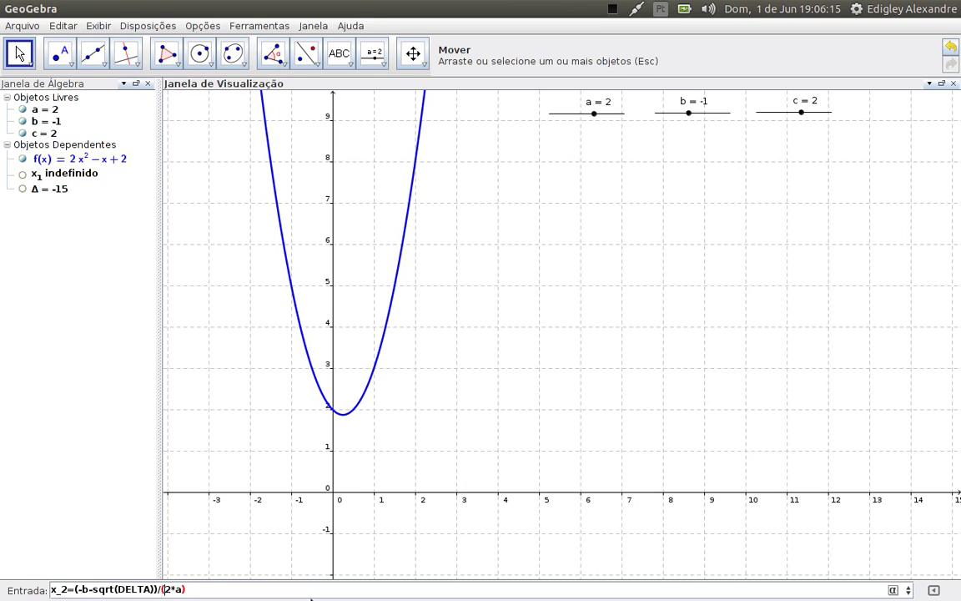
key(BackSpace)
key(BackSpace)
key(BackSpace)
key(BackSpace)
key(BackSpace)
click(893, 590)
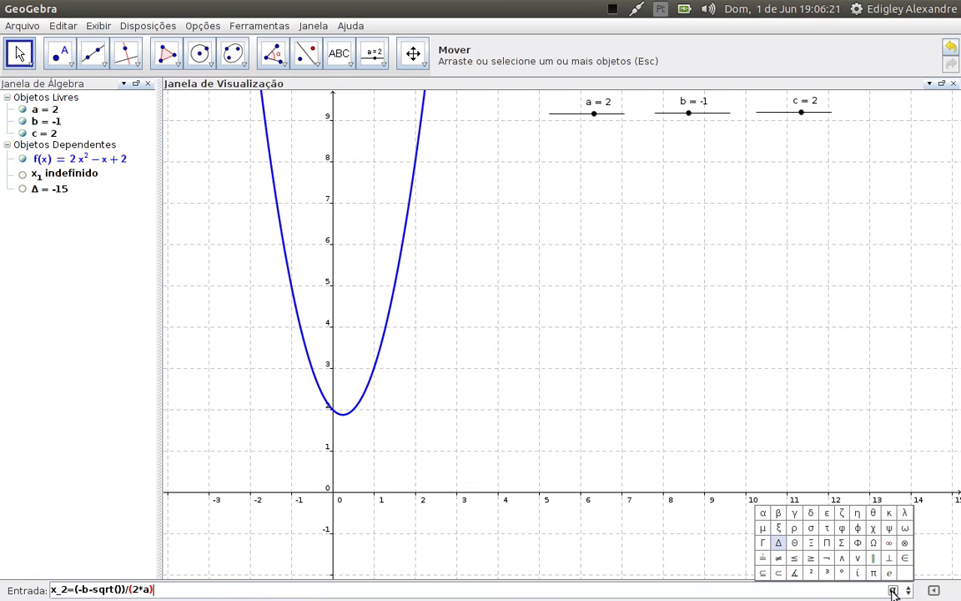
click(777, 542)
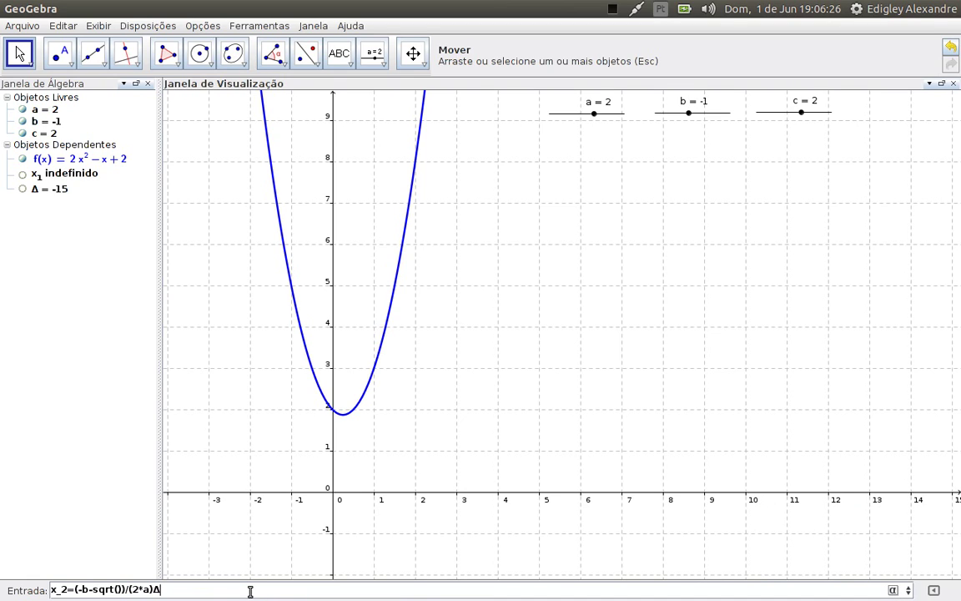
click(118, 588)
click(893, 590)
click(778, 543)
key(Return)
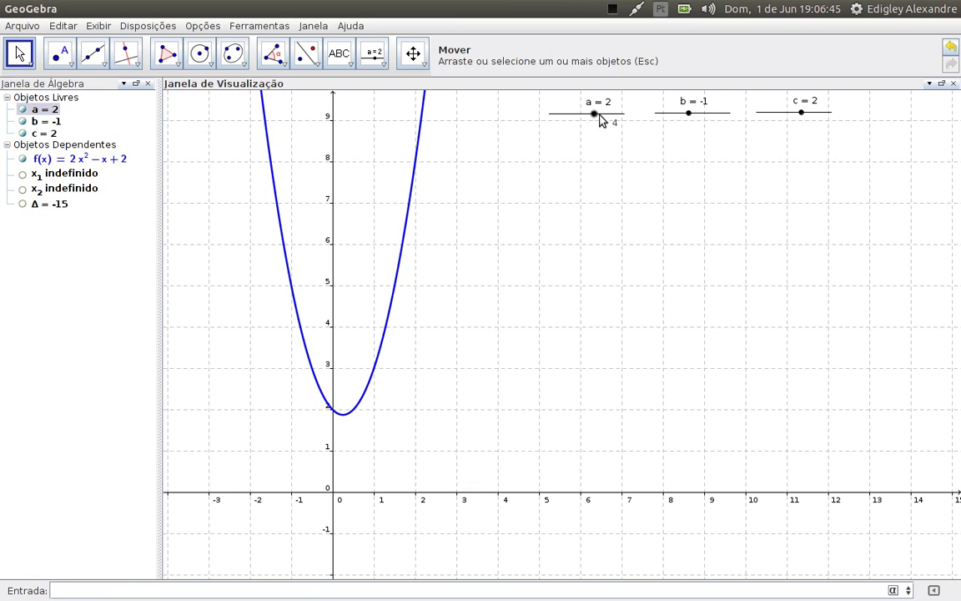
Set slider a to -2 and move the graphics view so the downward parabola and both x-axis crossings are in view.
mouse_move(594, 117)
mouse_down()
mouse_move(575, 122)
mouse_move(579, 115)
mouse_up()
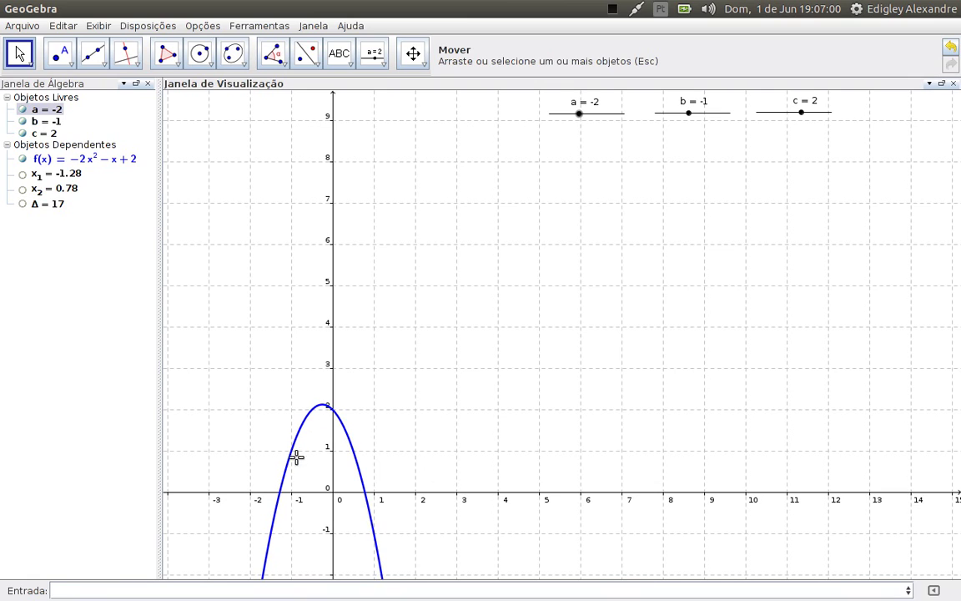
click(413, 53)
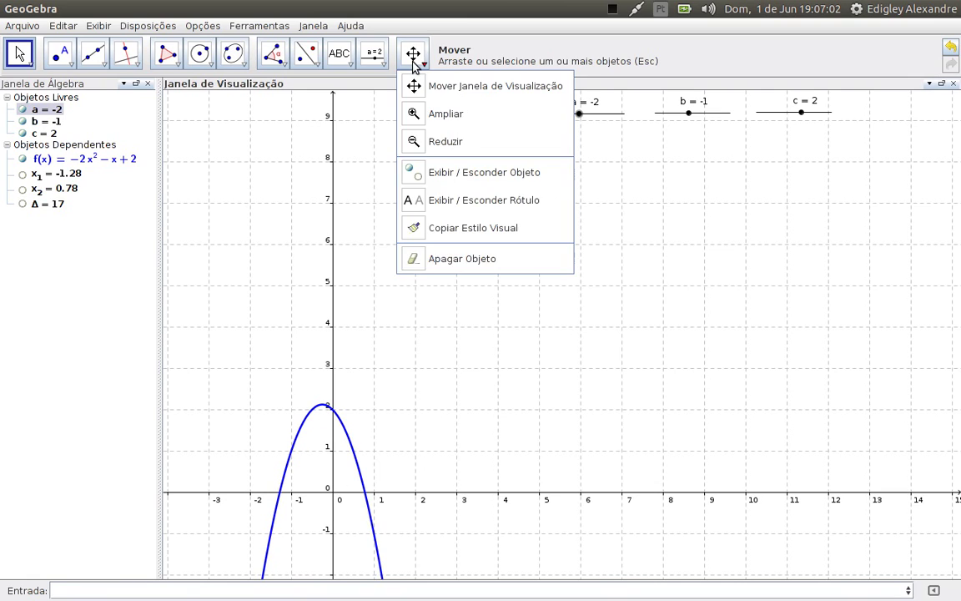
click(430, 86)
drag(436, 328, 425, 263)
Return to the LibreOffice Writer command list and highlight item 5, the second solution, in yellow.
mouse_move(2, 215)
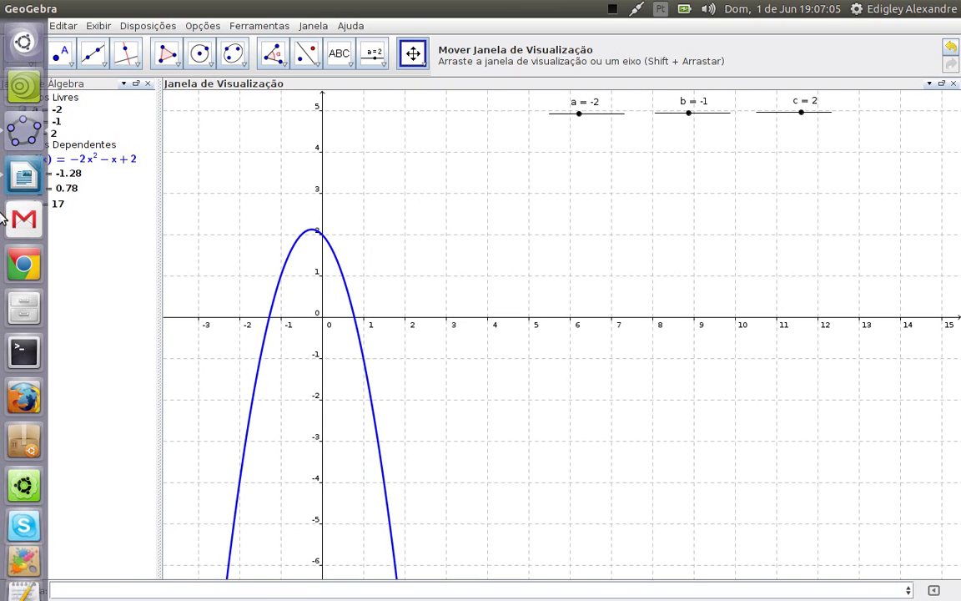
click(24, 177)
click(375, 313)
drag(377, 313, 129, 314)
click(667, 61)
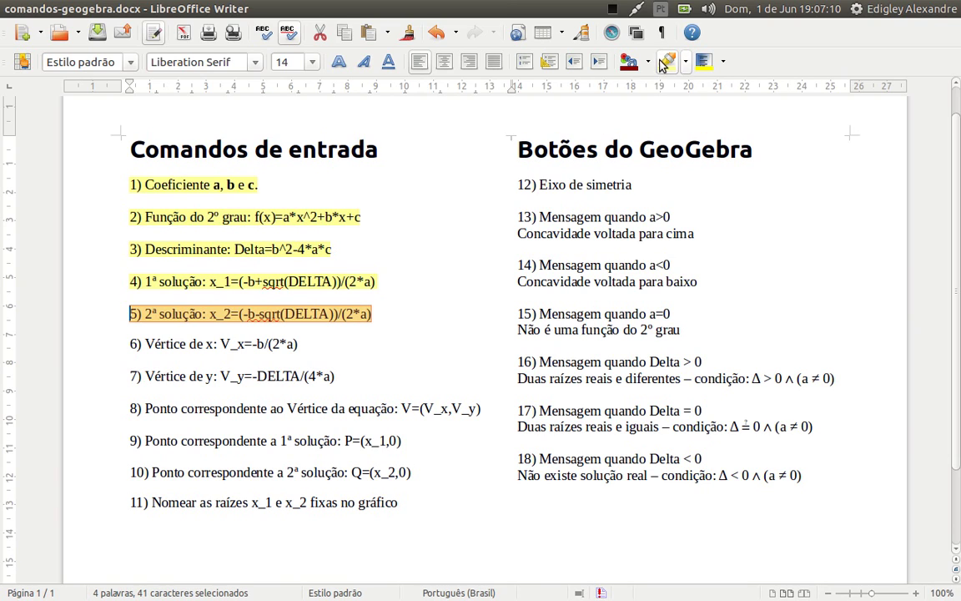
Copy the vertex x-coordinate formula "V_x=-b/(2*a)" from item 6 of the command list.
click(323, 344)
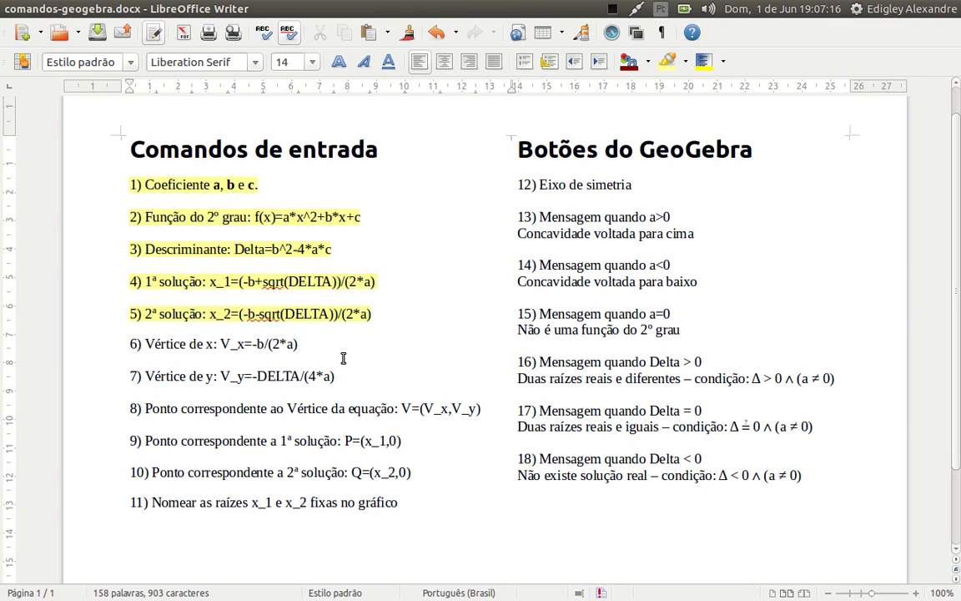
key(shift+Left)
key(shift+Left)
key(shift+Left)
key(shift+Left)
key(shift+Left)
key(shift+Left)
key(shift+Left)
key(shift+Left)
key(shift+Left)
key(shift+Left)
key(shift+Left)
key(shift+Left)
key(ctrl+c)
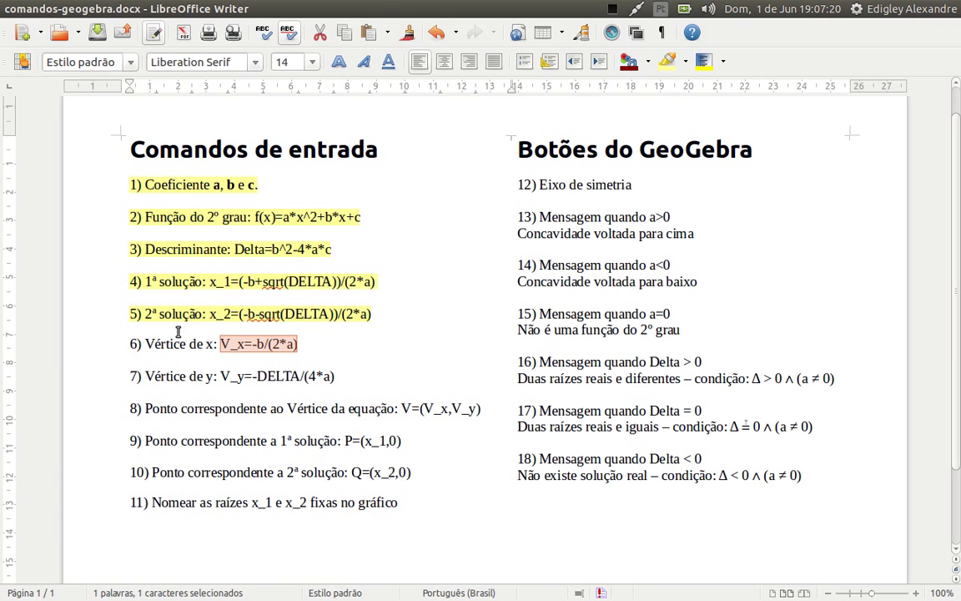
Switch to GeoGebra and define the vertex x-coordinate as V_x=-b/(2*a).
click(24, 128)
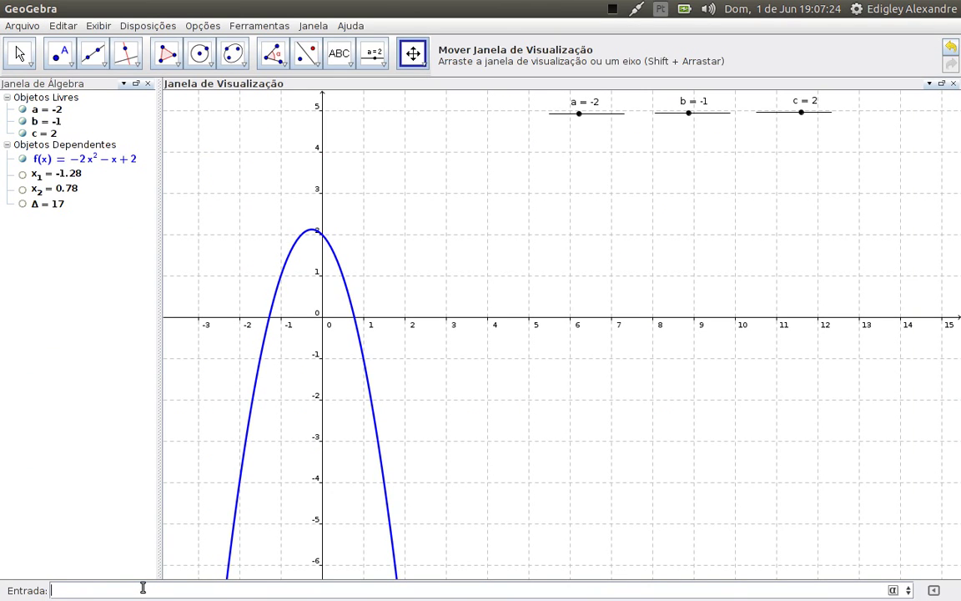
key(ctrl+v)
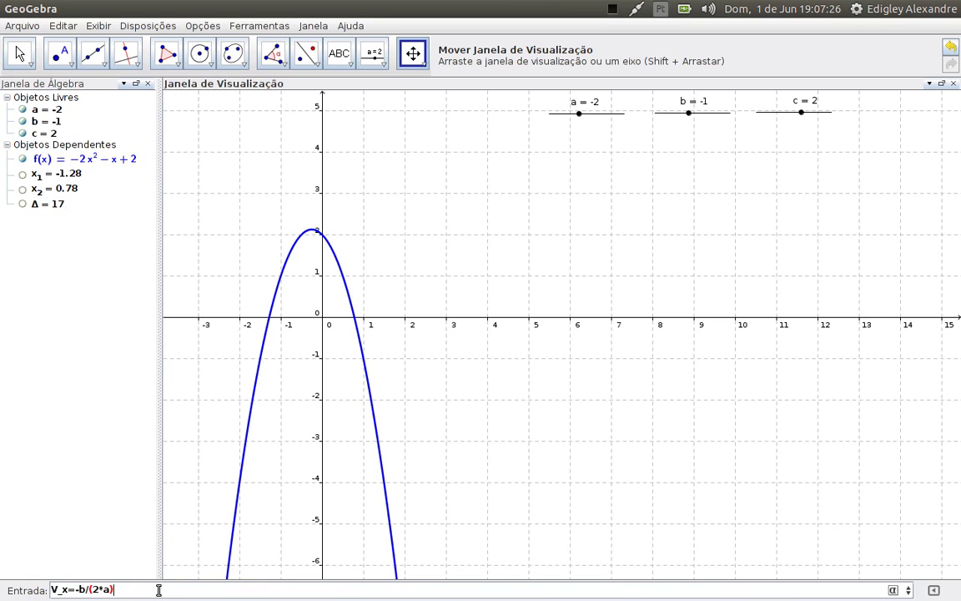
key(Return)
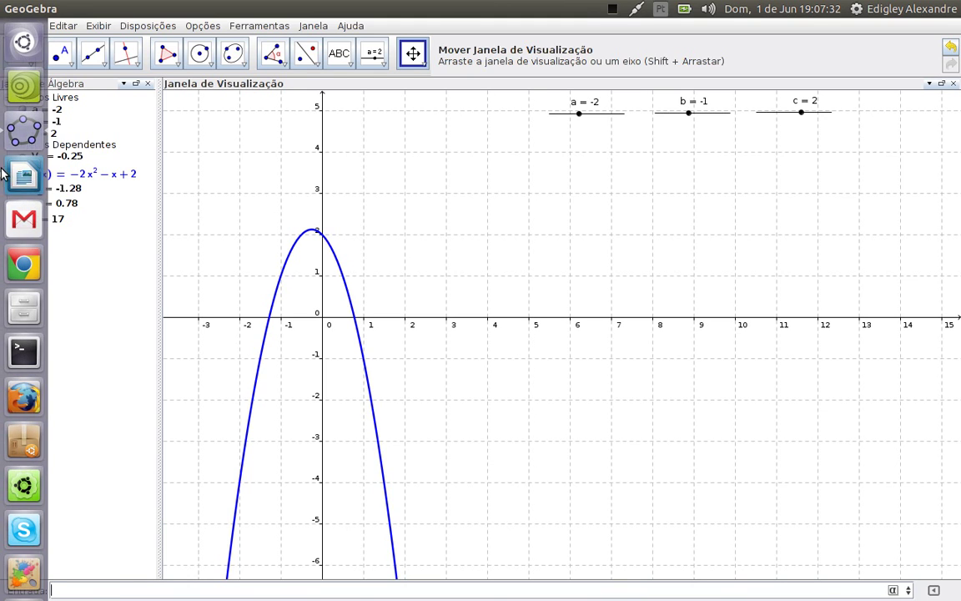
Return to the LibreOffice Writer command list and highlight item 6, the vertex x-coordinate, in yellow.
click(23, 160)
drag(309, 343, 128, 343)
click(665, 63)
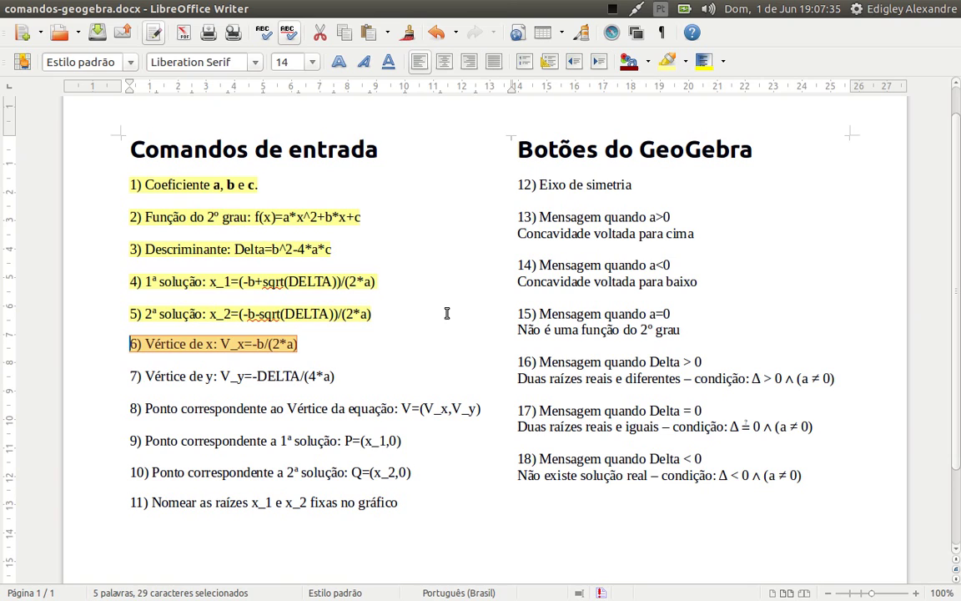
Copy the vertex y-coordinate formula "V_y=-DELTA/(4*a)" from item 7 of the command list.
click(354, 377)
key(ctrl+shift+Left)
key(ctrl+shift+Left)
key(ctrl+shift+Left)
key(ctrl+shift+Left)
key(ctrl+shift+Left)
key(ctrl+shift+Left)
key(ctrl+shift+Left)
key(ctrl+shift+Left)
key(ctrl+c)
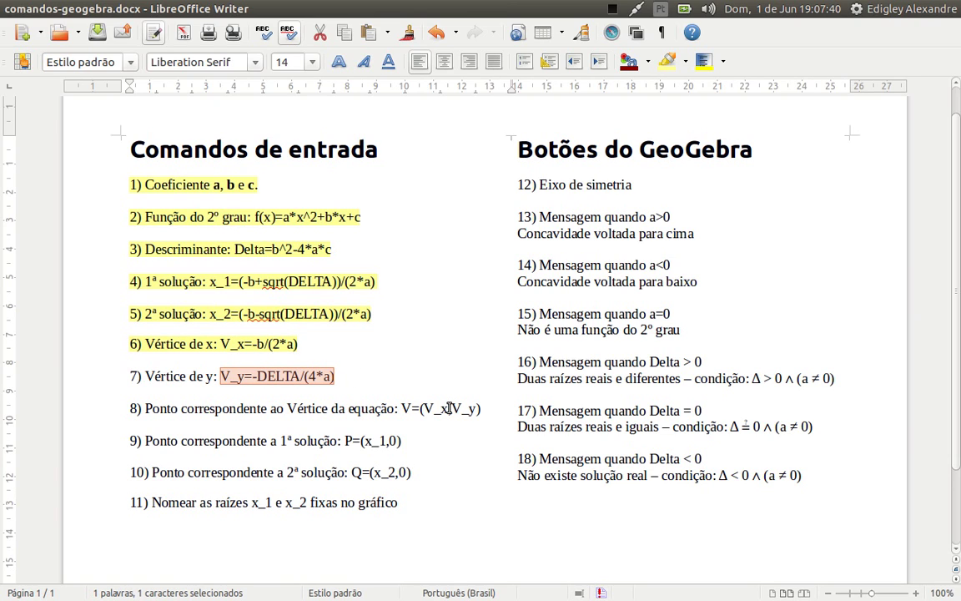
Switch to GeoGebra and define the vertex y-coordinate as V_y=-Δ/(4*a), replacing the word DELTA with the Δ symbol.
mouse_move(11, 156)
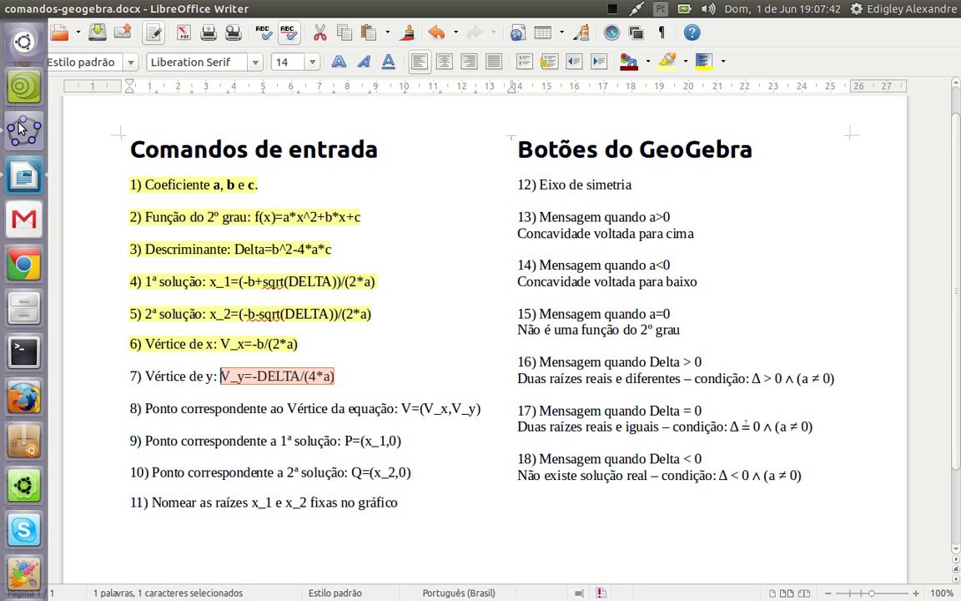
click(25, 133)
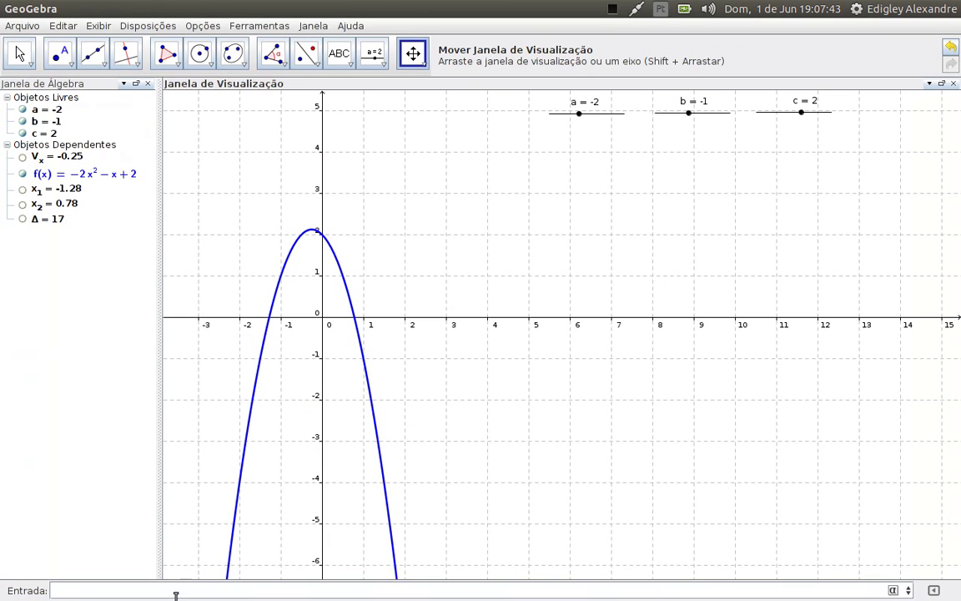
click(167, 591)
key(ctrl+v)
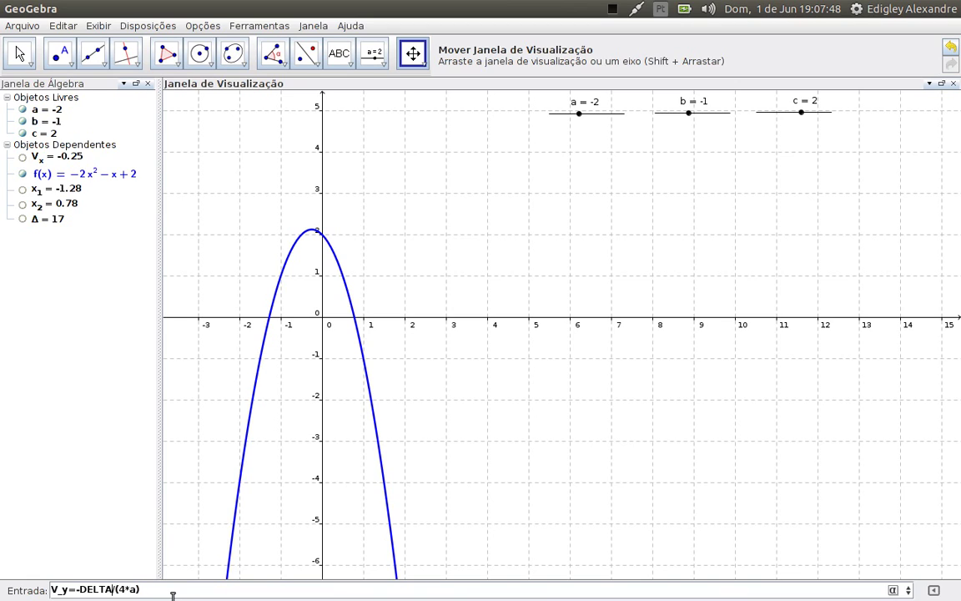
key(BackSpace)
key(BackSpace)
key(BackSpace)
key(BackSpace)
key(BackSpace)
click(893, 590)
click(779, 543)
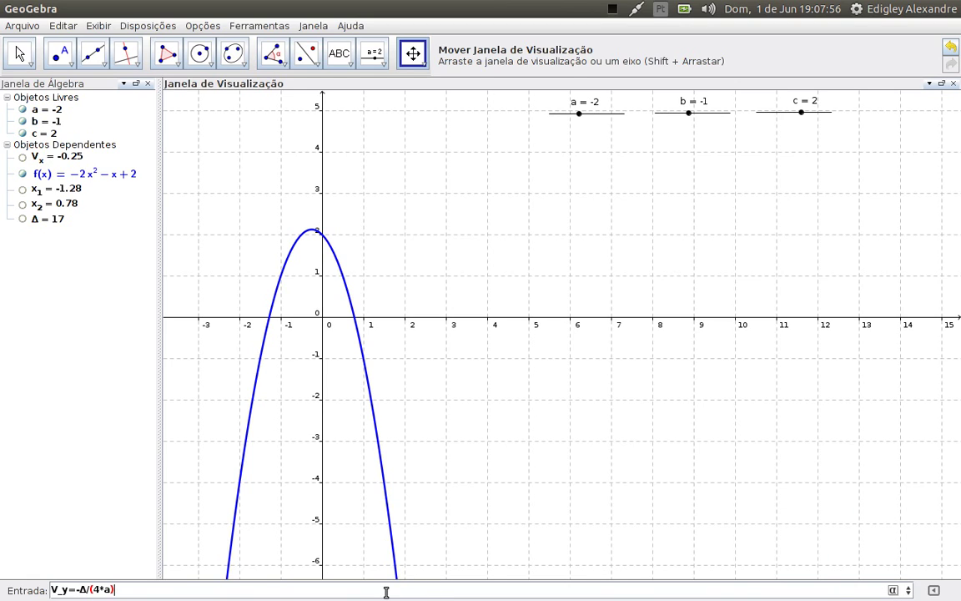
key(Return)
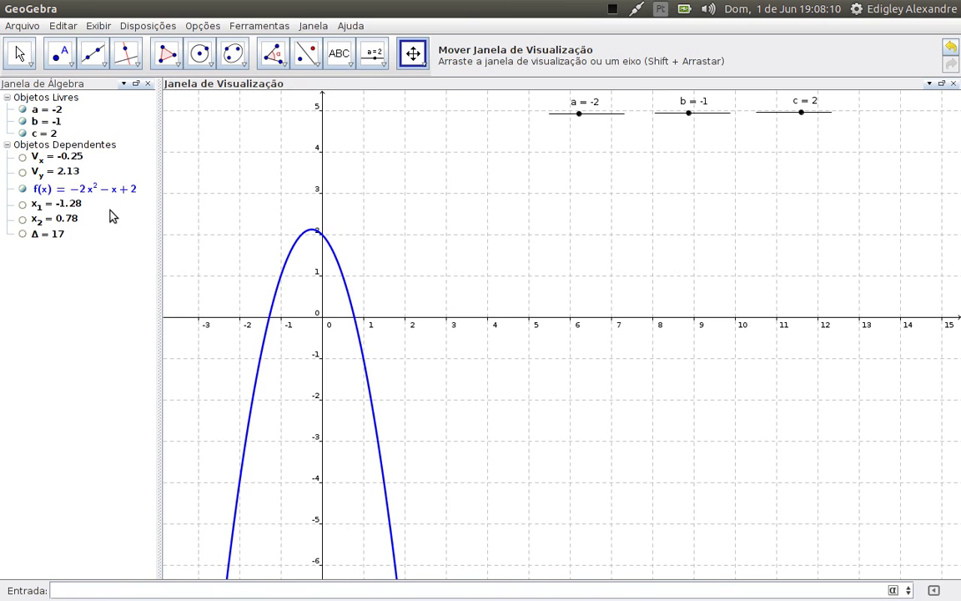
Return to the LibreOffice Writer command list and highlight item 7, the vertex y-coordinate, in yellow.
mouse_move(1, 227)
click(23, 182)
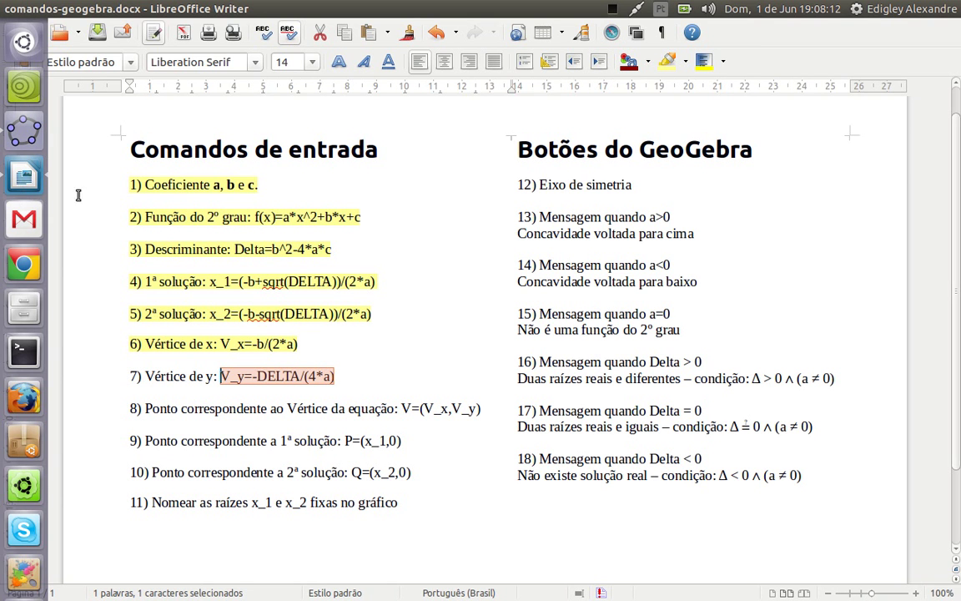
drag(398, 375, 64, 371)
click(668, 63)
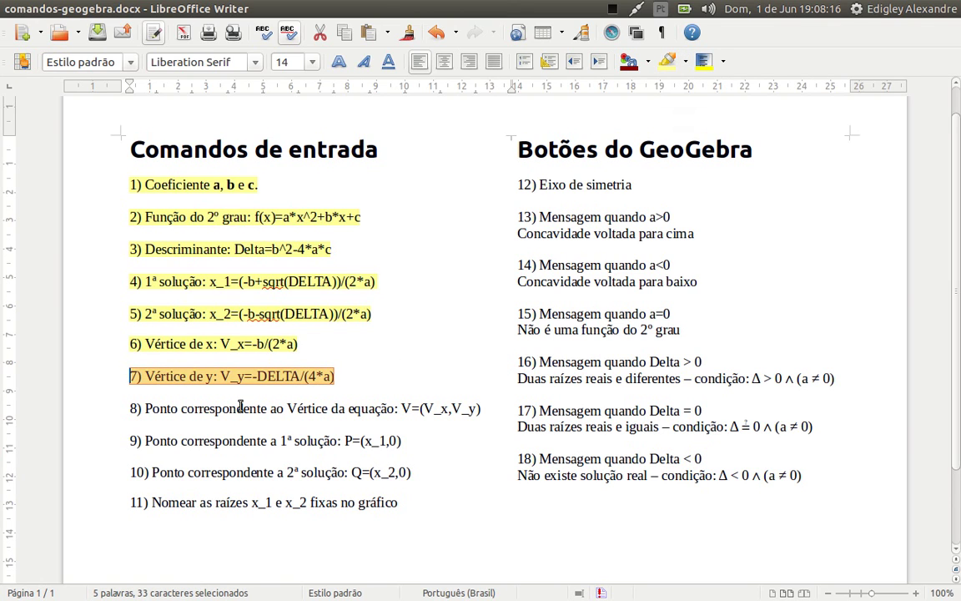
click(242, 407)
Copy the vertex point definition "V=(V_x,V_y)" from item 8 of the command list.
scroll(242, 407, down, 1)
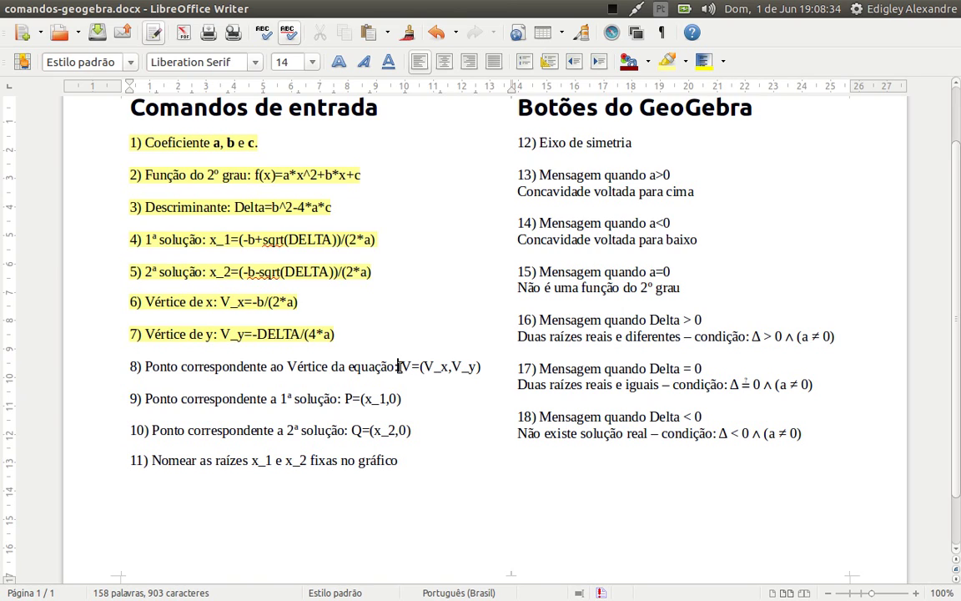
drag(402, 367, 481, 367)
key(ctrl+c)
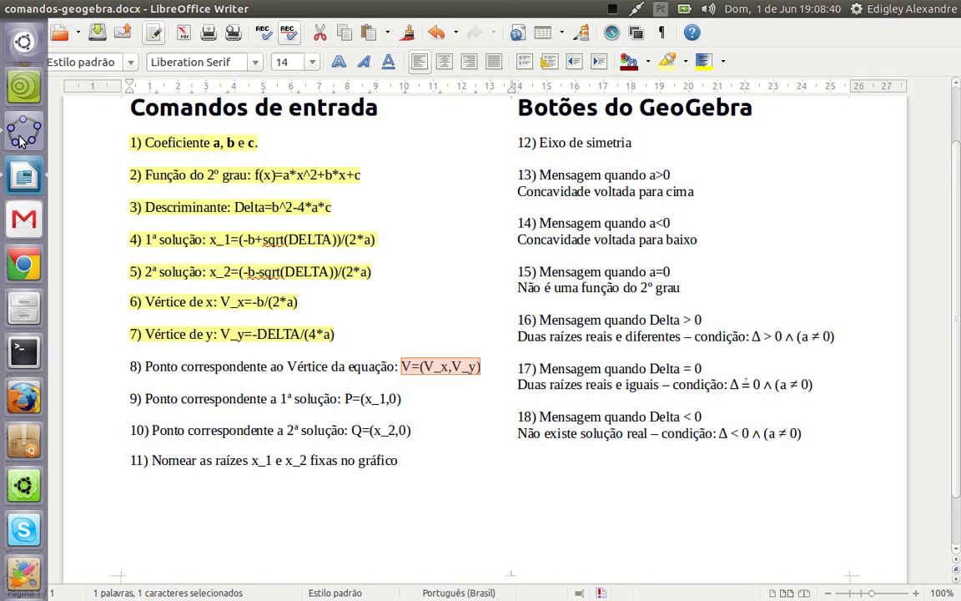
Switch to GeoGebra and create the vertex point as V=(V_x,V_y).
click(23, 133)
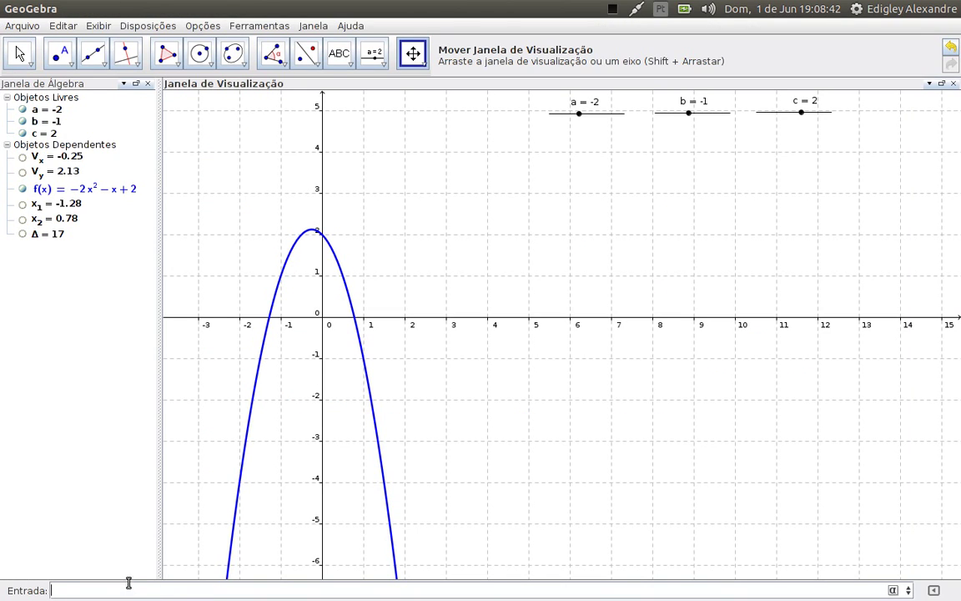
key(ctrl+v)
key(Return)
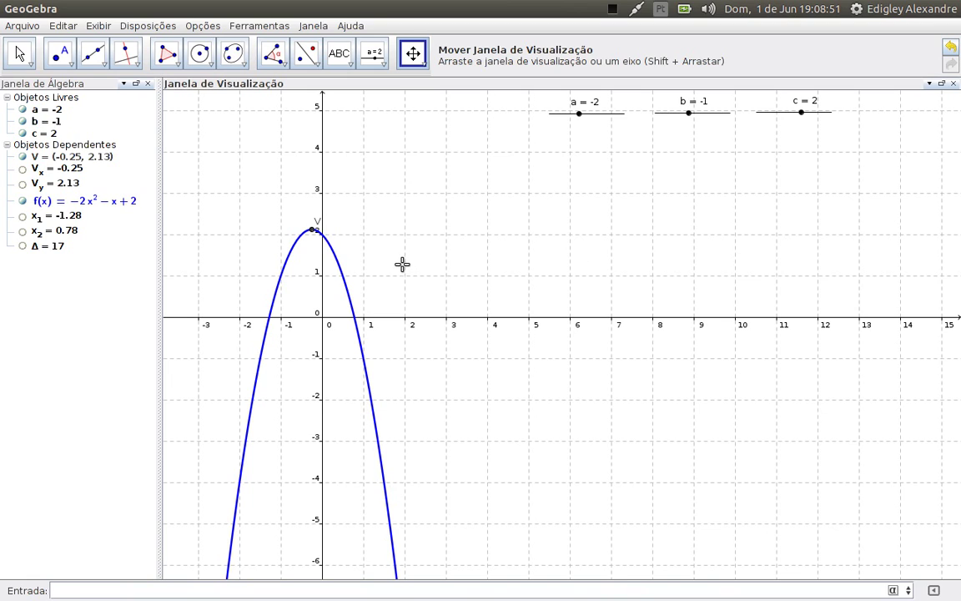
Format vertex point V with the red colour (255, 51, 51) and a point size of 5.
right_click(63, 156)
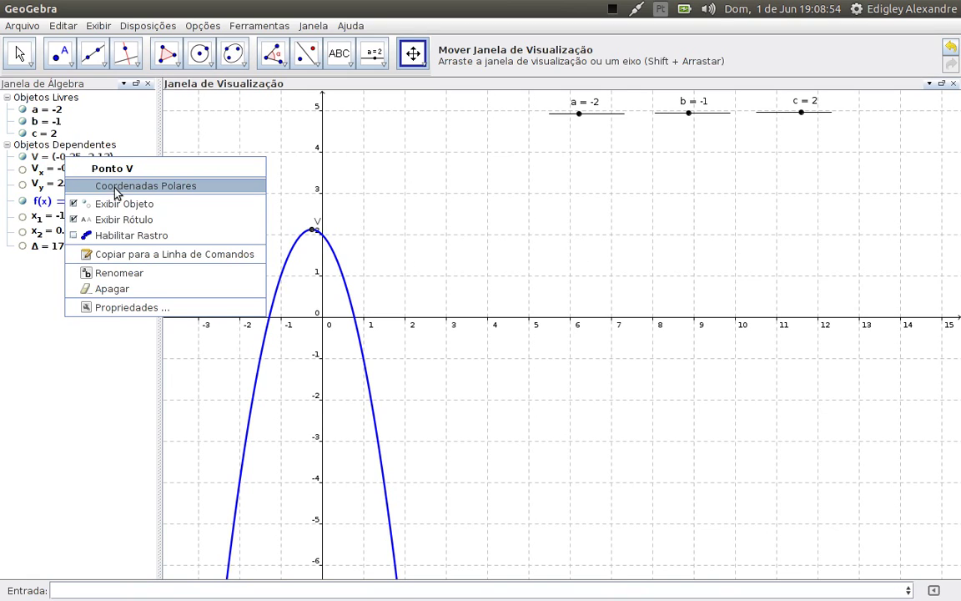
click(121, 307)
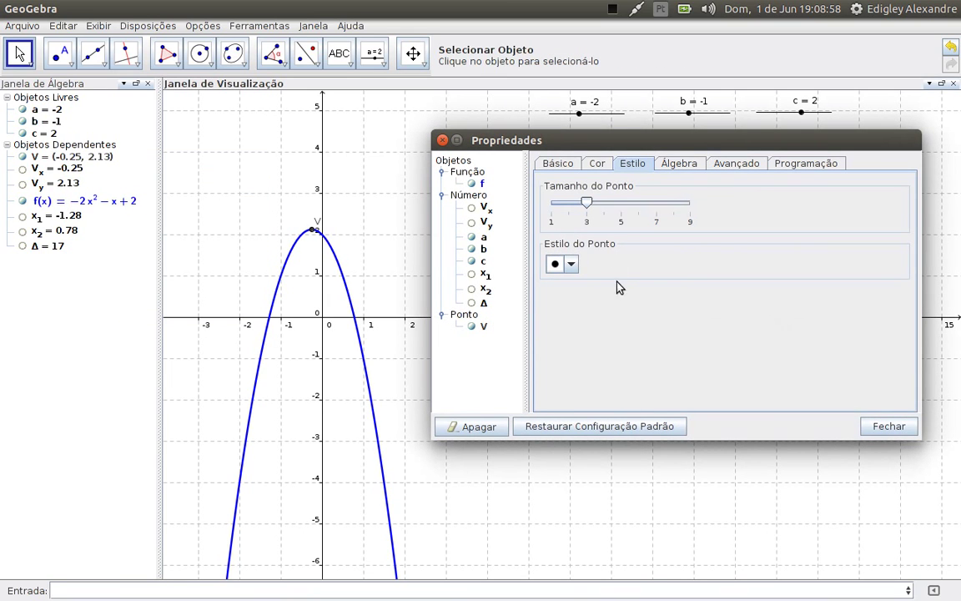
click(600, 163)
click(825, 205)
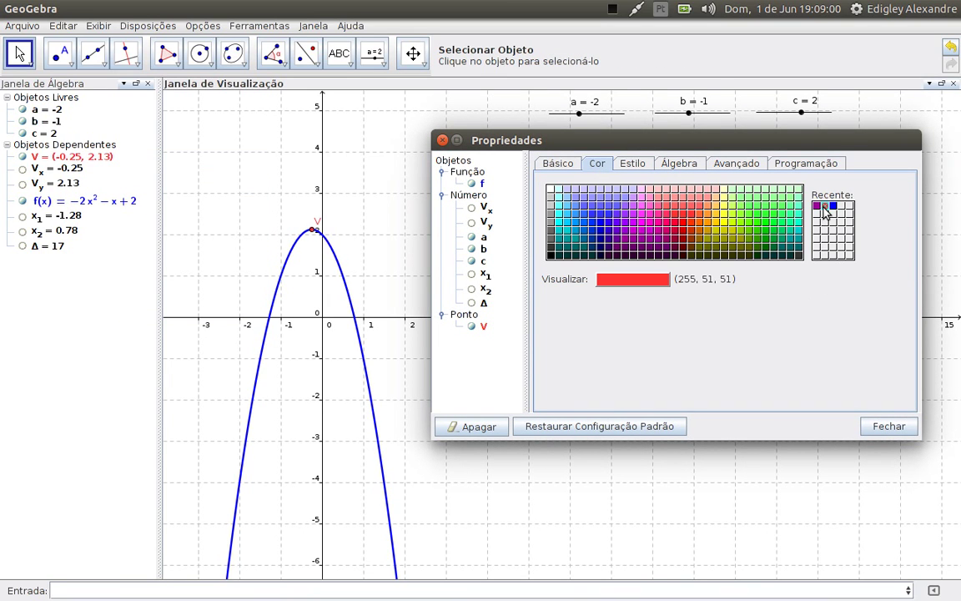
click(634, 164)
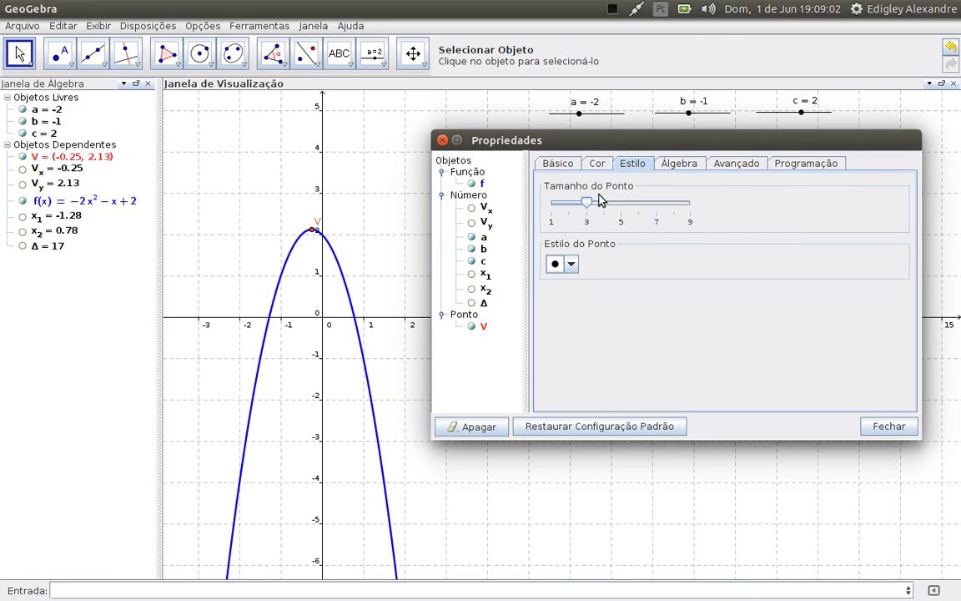
drag(587, 202, 622, 224)
click(876, 425)
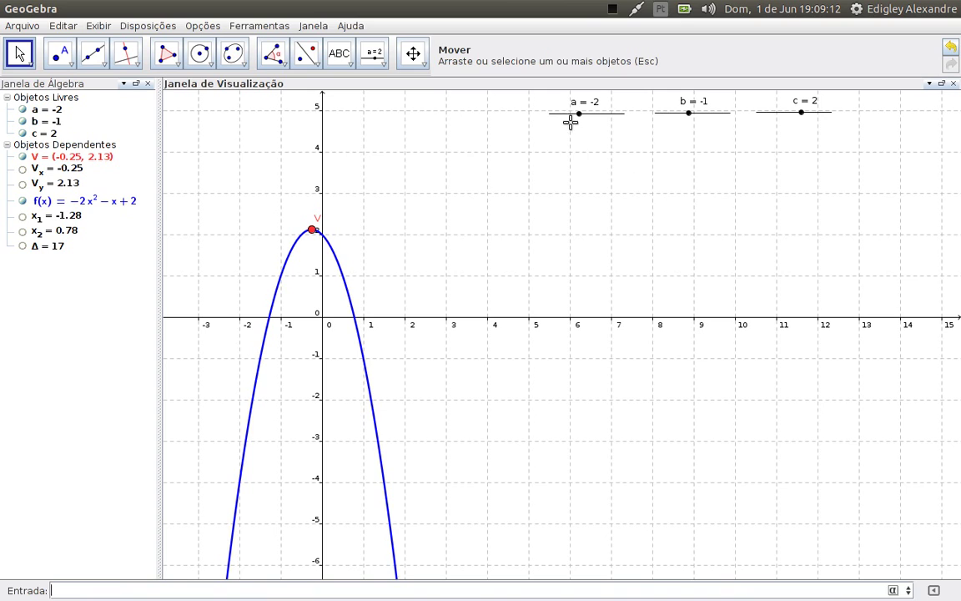
Test how vertex V follows the parabola by setting the sliders to a = -1, b = 3 and c = 2.
mouse_move(579, 115)
mouse_down()
mouse_move(598, 119)
mouse_move(549, 124)
mouse_move(583, 123)
mouse_up()
mouse_move(688, 116)
mouse_down()
mouse_move(714, 117)
mouse_move(679, 117)
mouse_move(704, 120)
mouse_up()
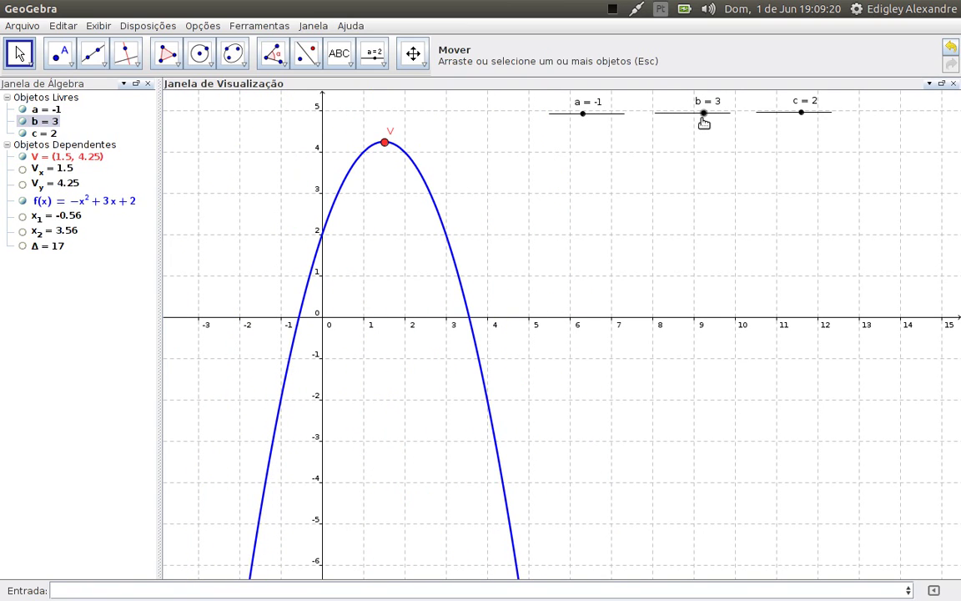
mouse_move(815, 121)
mouse_down()
mouse_move(786, 123)
mouse_move(811, 123)
mouse_move(796, 123)
mouse_move(802, 127)
mouse_up()
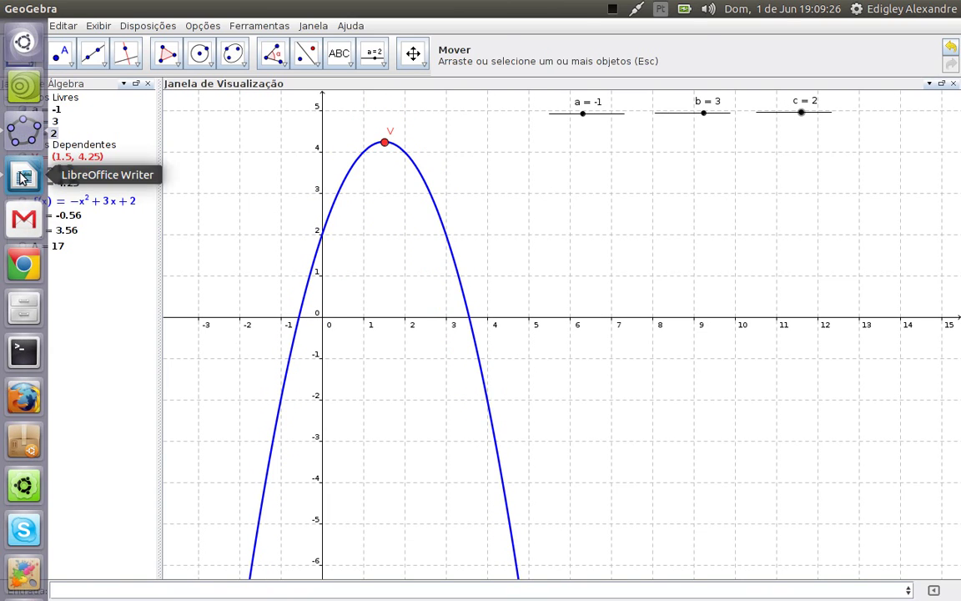
Return to the LibreOffice Writer command list and highlight item 8, the vertex point, in yellow.
click(25, 176)
click(414, 361)
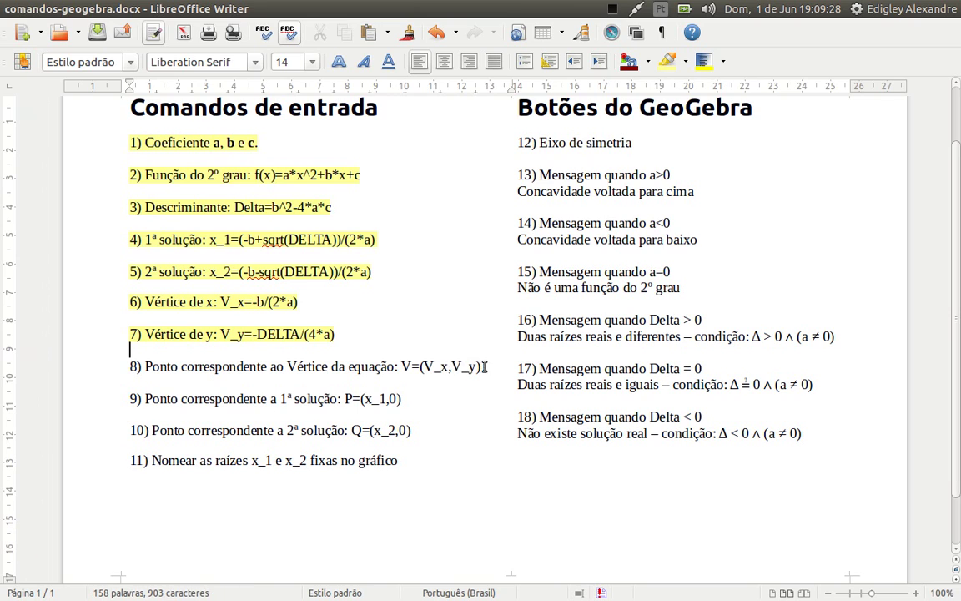
drag(484, 367, 125, 367)
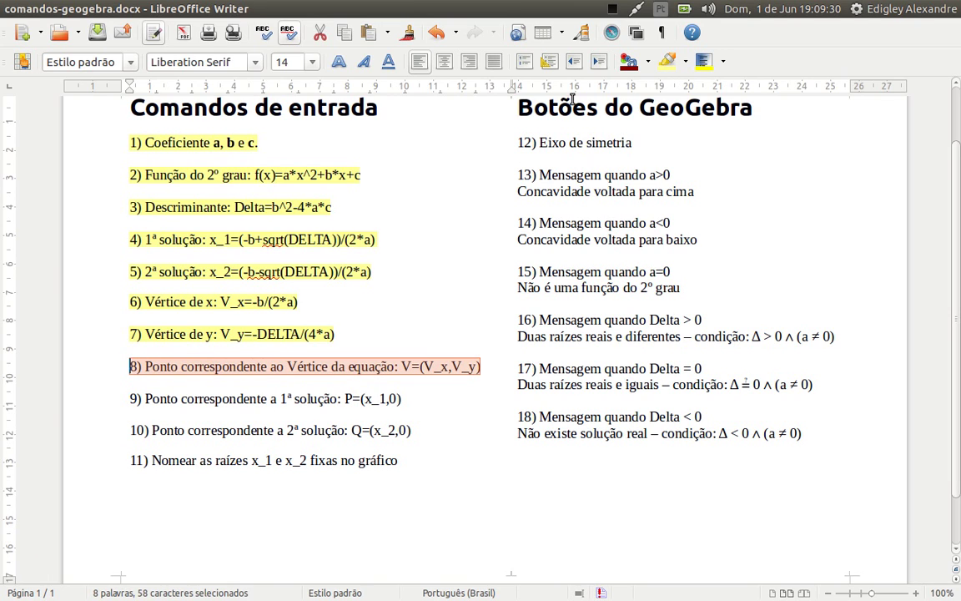
click(665, 67)
Copy the first root's point definition "P=(x_1,0)" from item 9 of the command list.
click(435, 397)
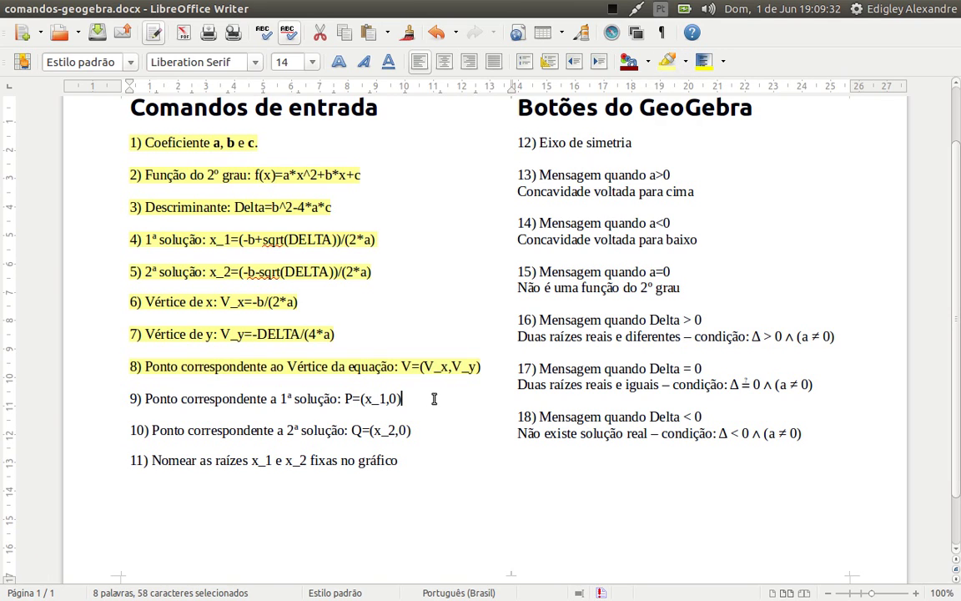
scroll(430, 398, down, 1)
scroll(429, 398, down, 1)
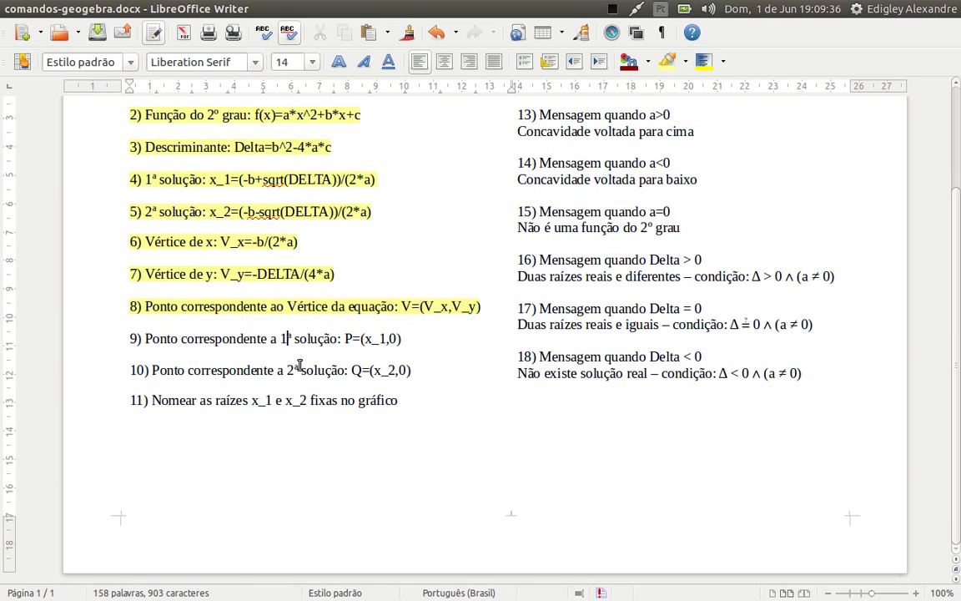
double_click(222, 178)
click(314, 369)
key(shift+Right)
key(shift+Right)
key(shift+Right)
key(shift+Right)
key(shift+Right)
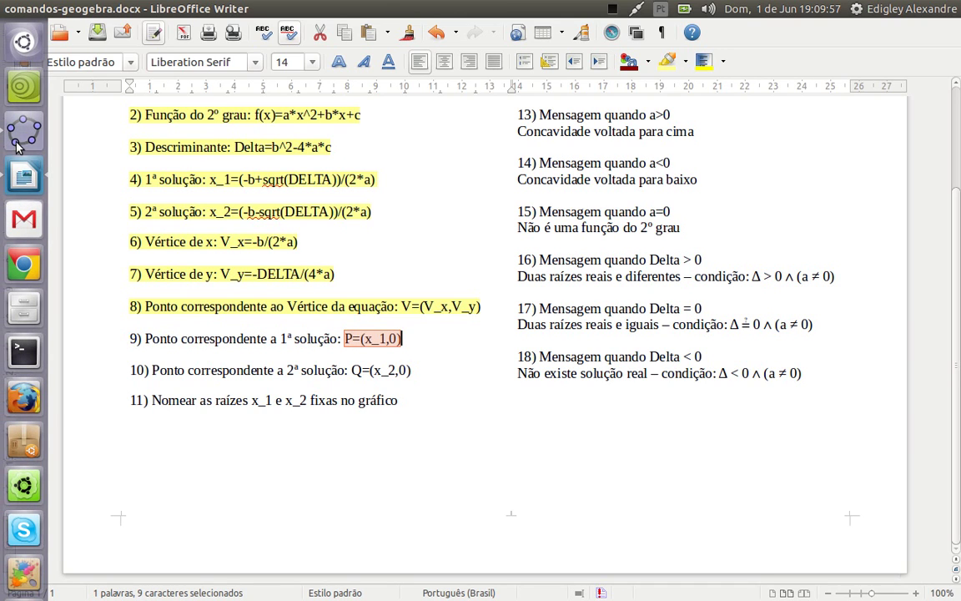
Switch to GeoGebra and create the first root's point with the definition P=(x_1,0).
click(20, 135)
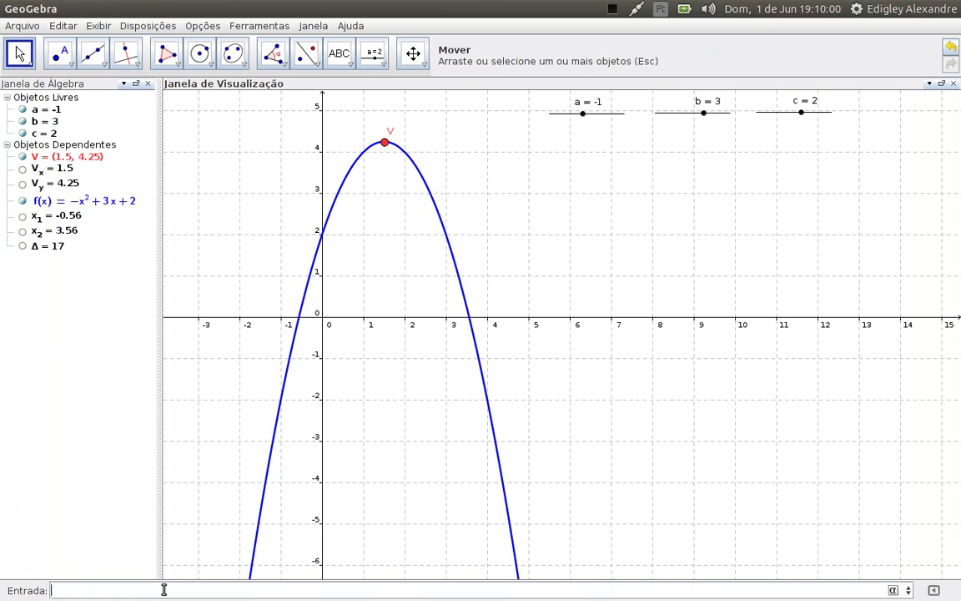
text(P=(x_1,0))
key(Return)
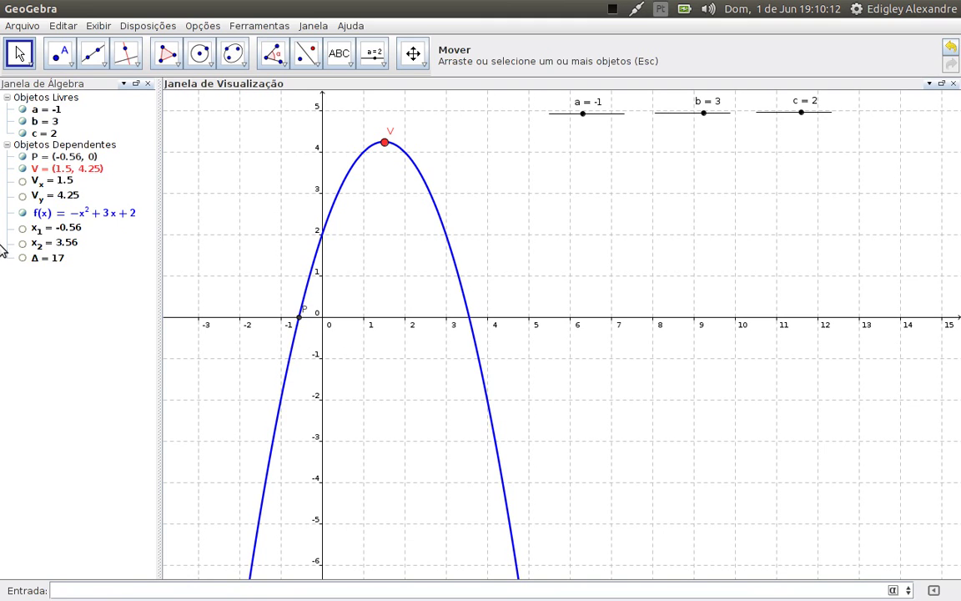
Return to the LibreOffice Writer command list and copy the second root's point definition "Q=(x_2,0)" from item 10.
mouse_move(2, 225)
click(23, 173)
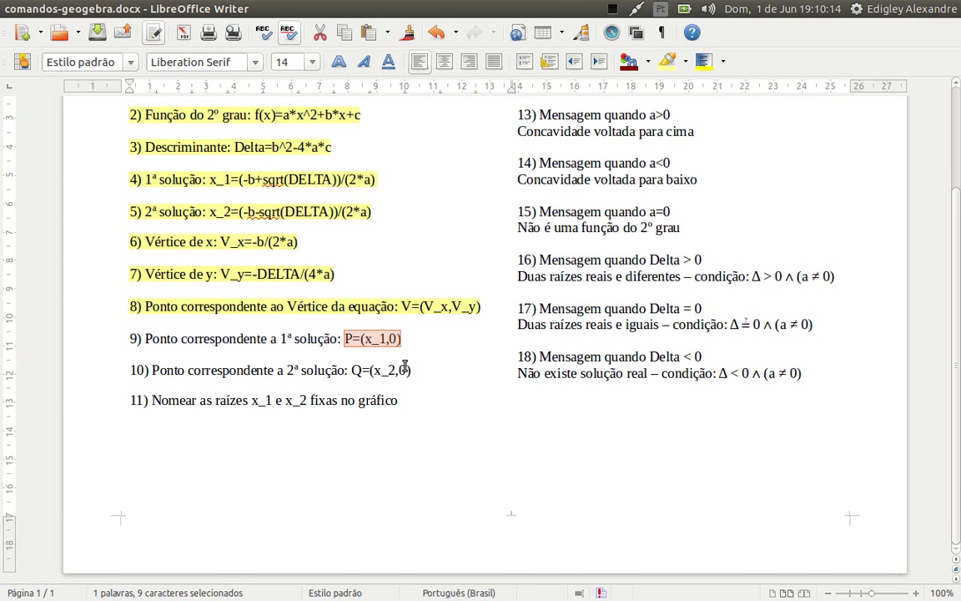
drag(421, 370, 352, 370)
key(ctrl+c)
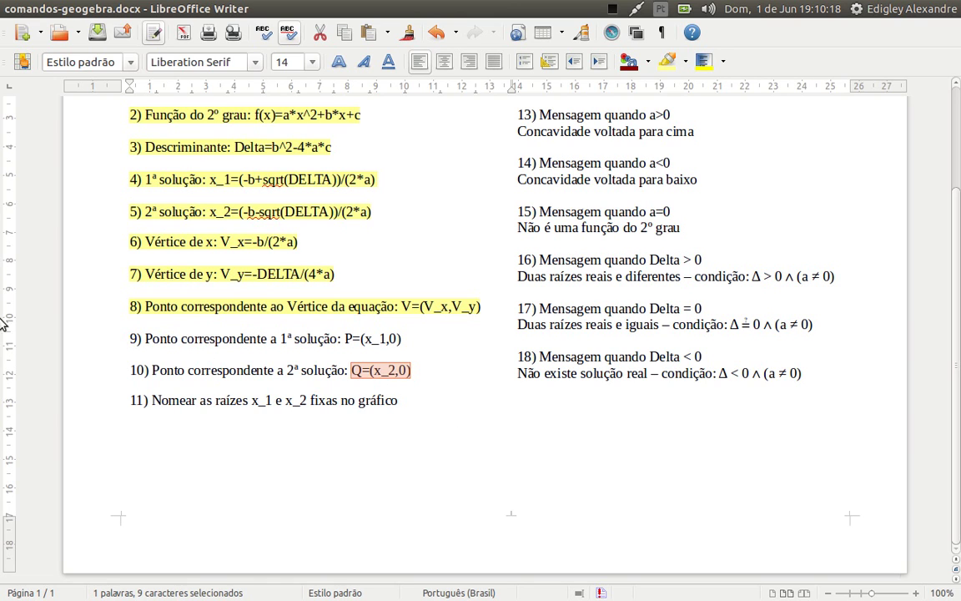
Switch to GeoGebra and create the second root's point from the copied definition Q=(x_2,0).
mouse_move(2, 292)
click(23, 140)
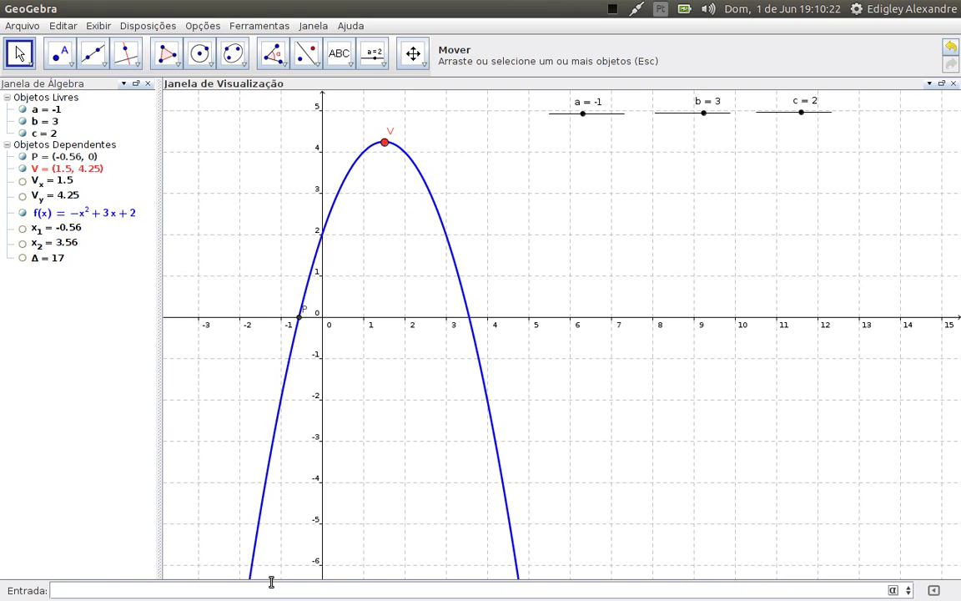
click(271, 582)
key(ctrl+v)
key(Return)
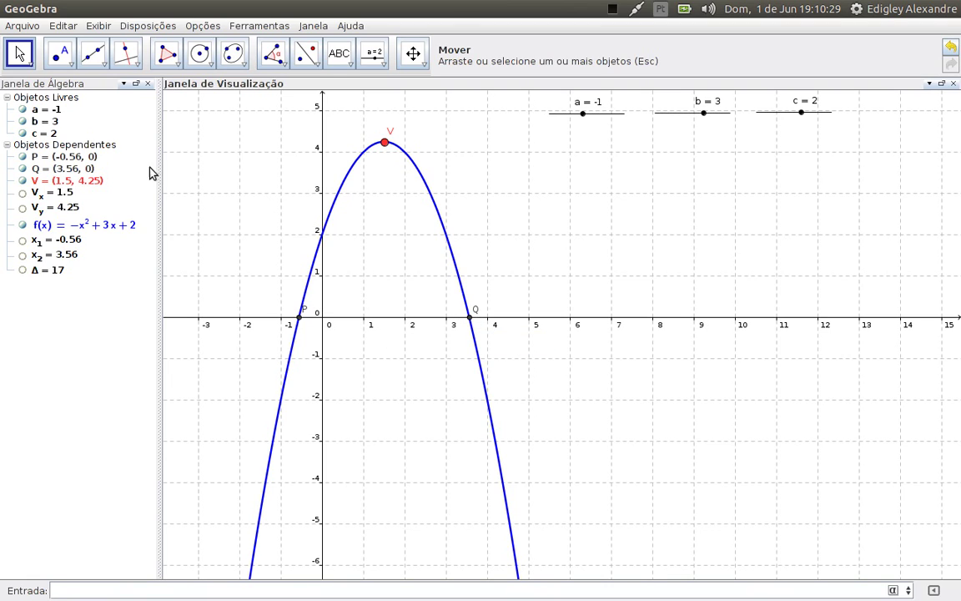
Format root point P with the blue colour (0, 0, 255) and a point size of 5.
right_click(63, 159)
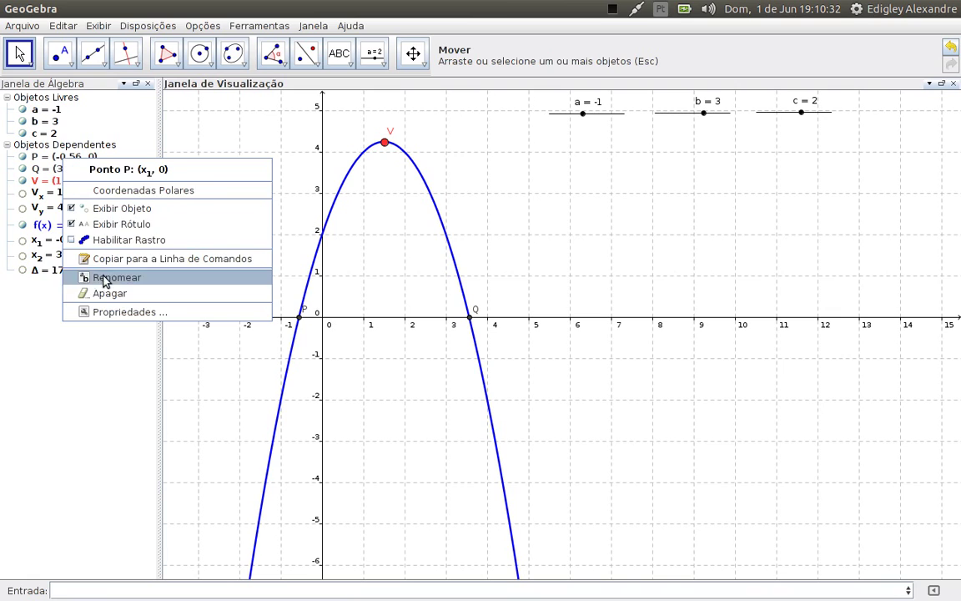
click(166, 312)
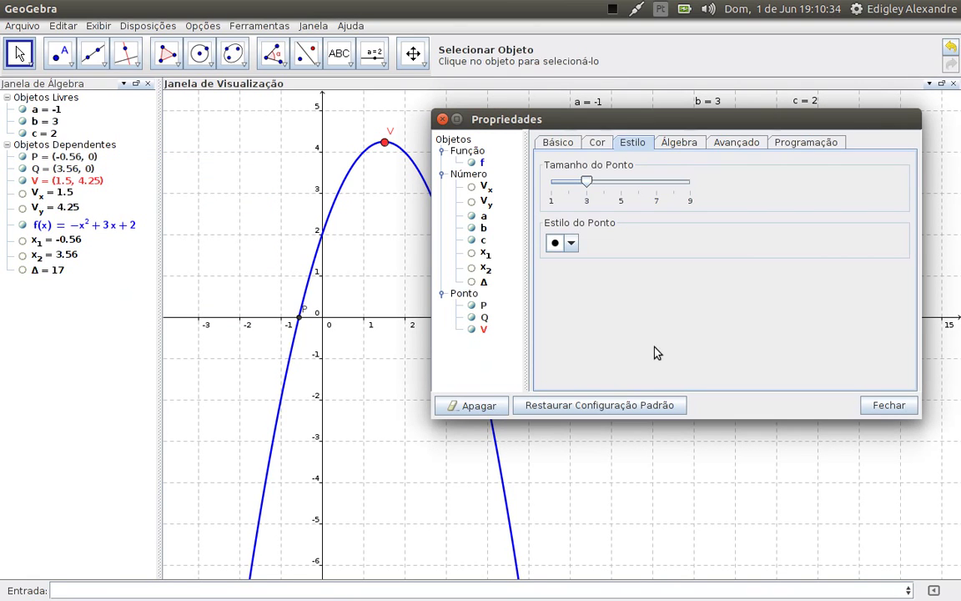
click(599, 143)
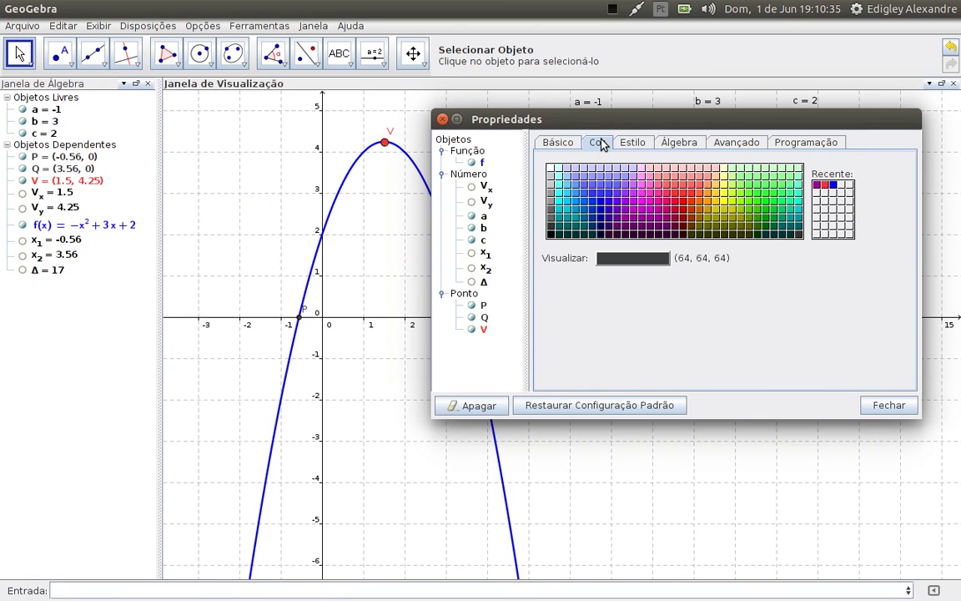
click(832, 184)
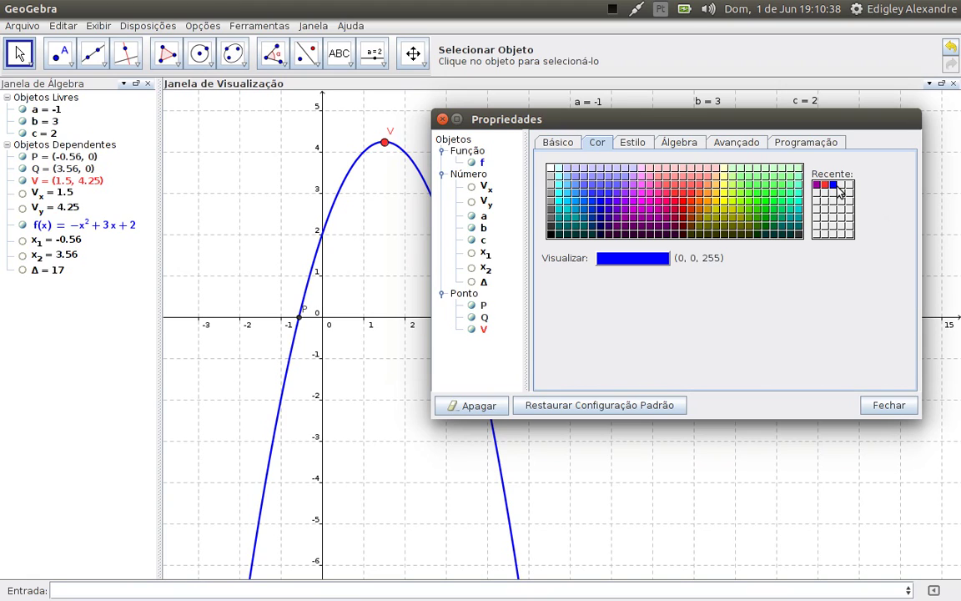
click(631, 142)
drag(590, 187, 623, 208)
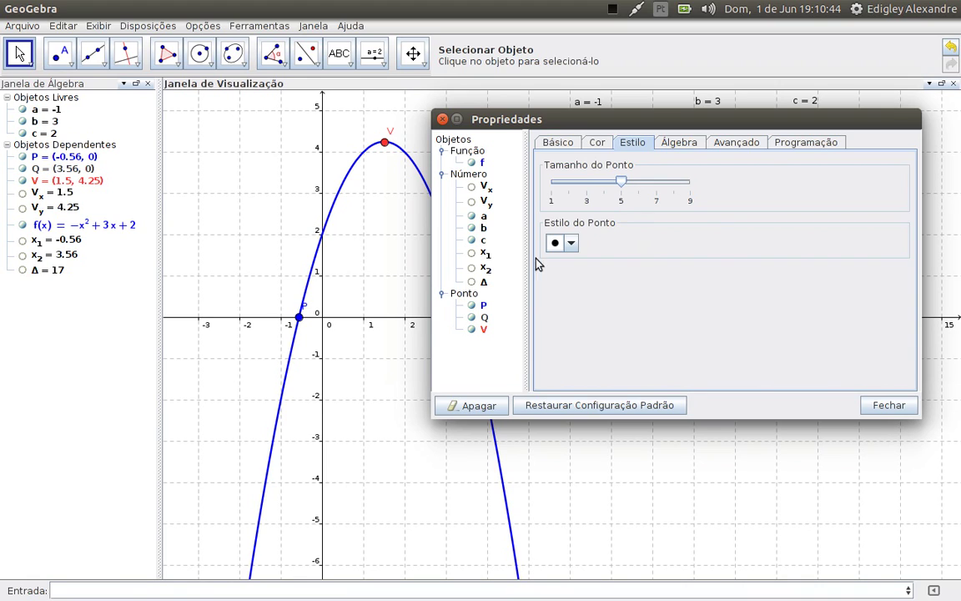
Give root point Q a point size of 5 and the blue colour (0, 0, 255).
click(484, 318)
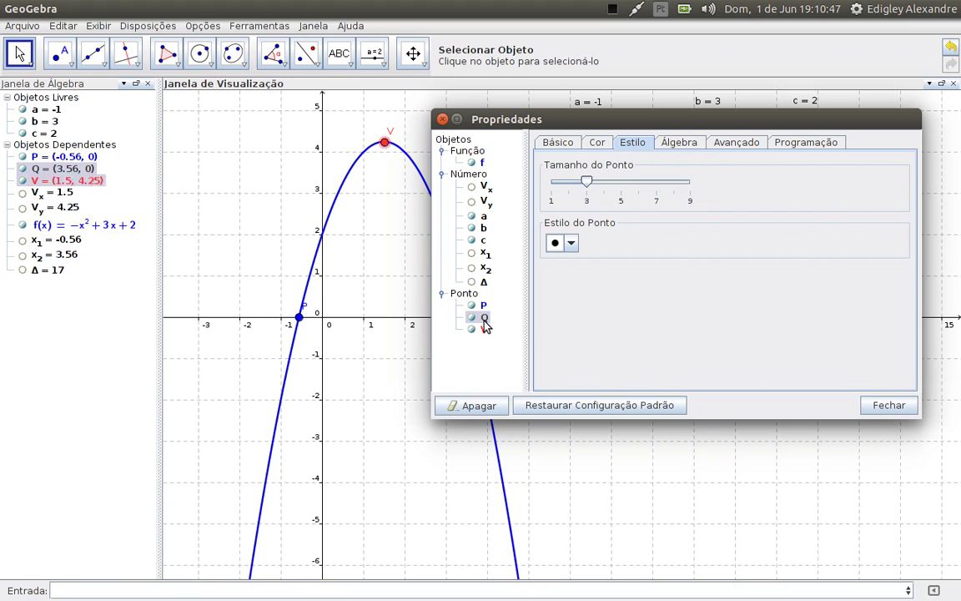
drag(587, 181, 625, 204)
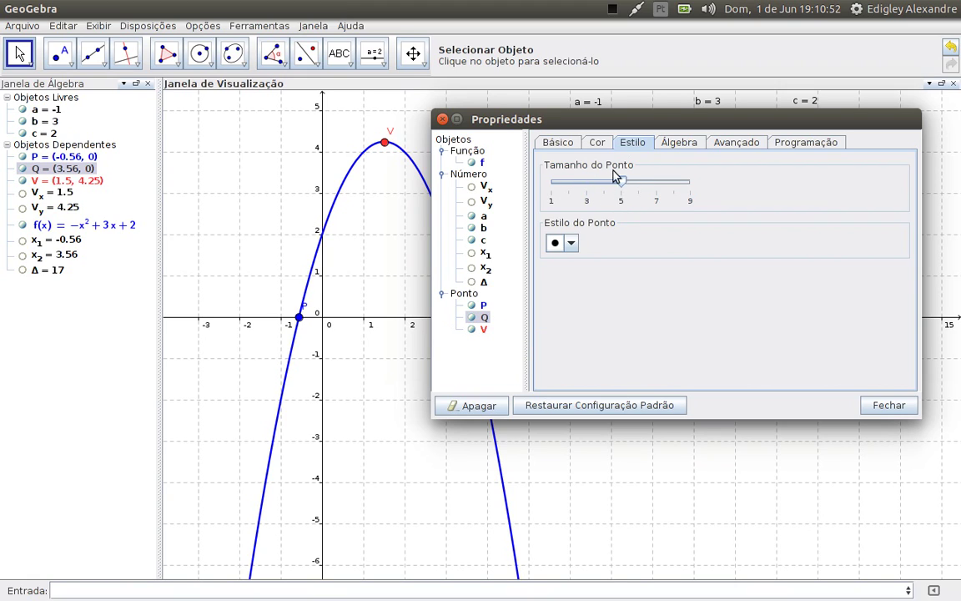
click(598, 143)
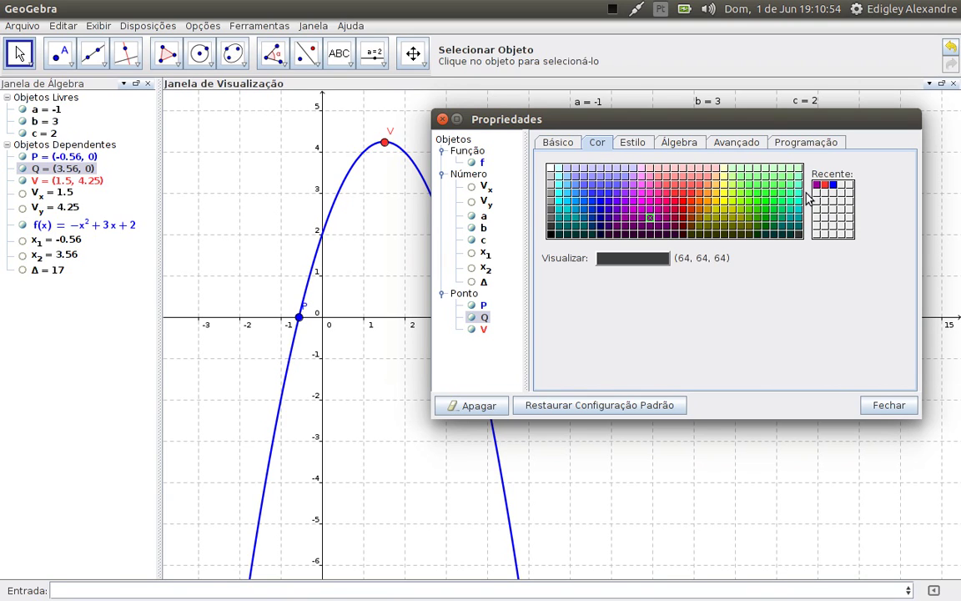
click(833, 186)
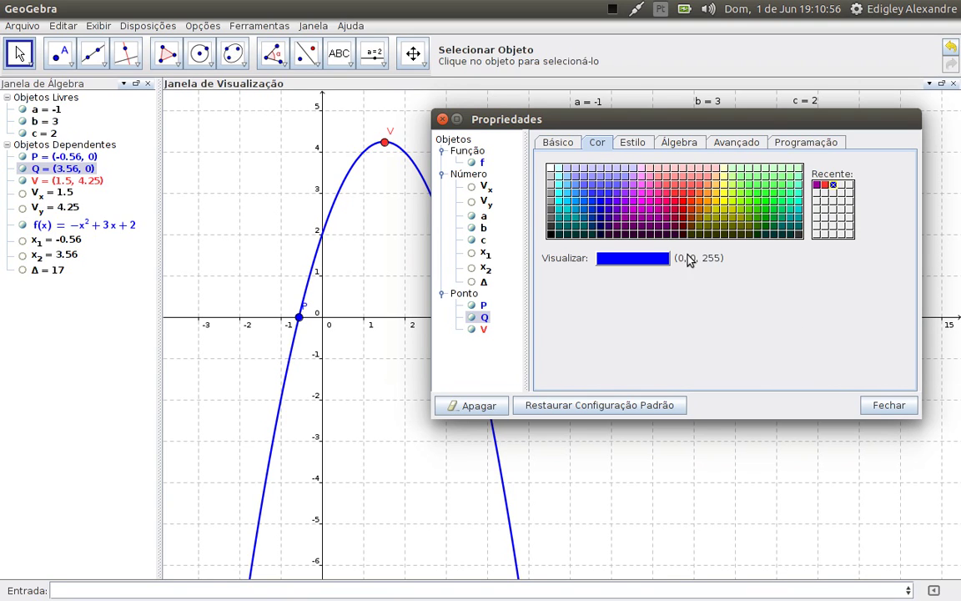
Hide the labels of root points P and Q and close their properties.
click(567, 148)
drag(507, 119, 590, 119)
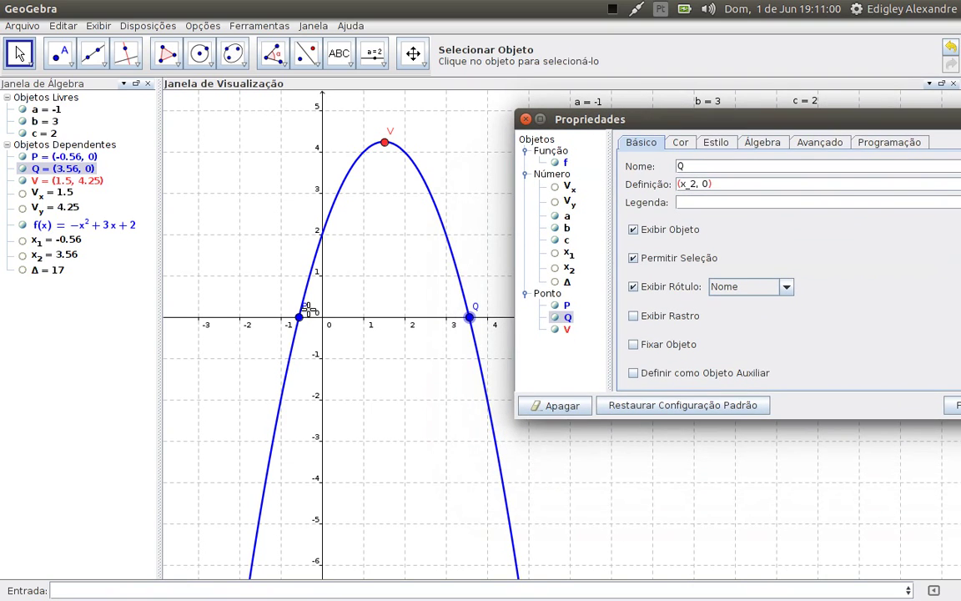
ctrl+click(303, 315)
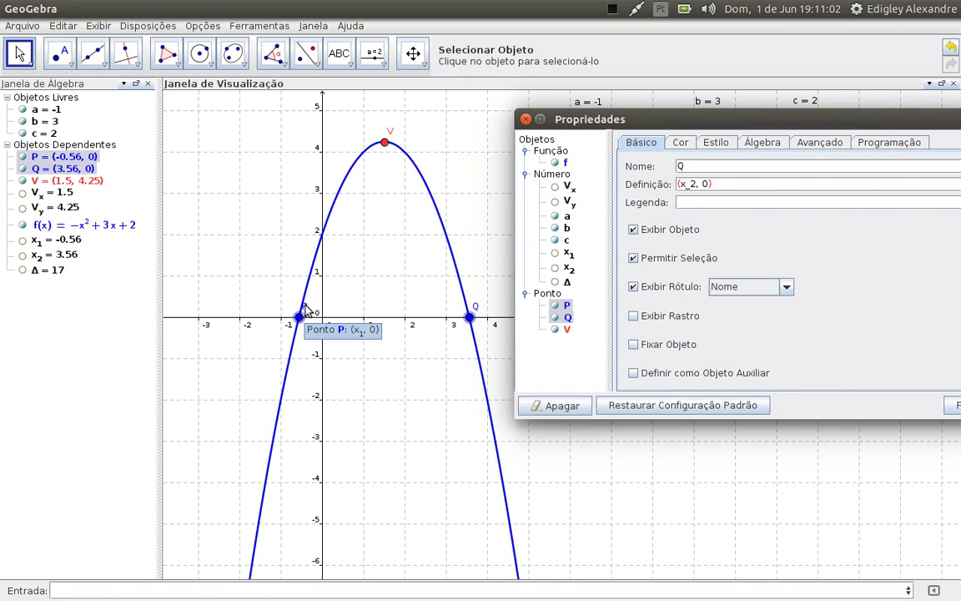
ctrl+click(302, 314)
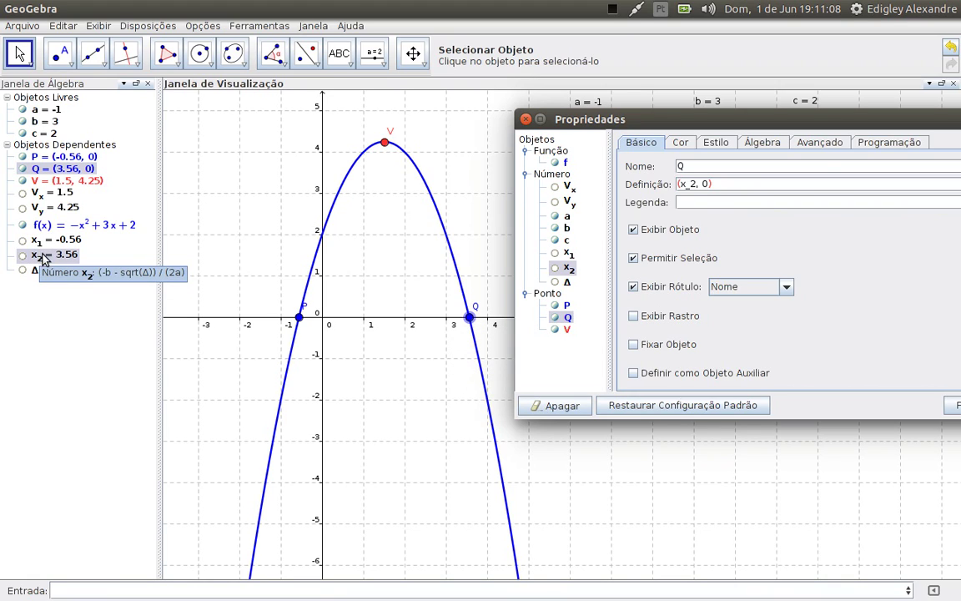
ctrl+click(567, 305)
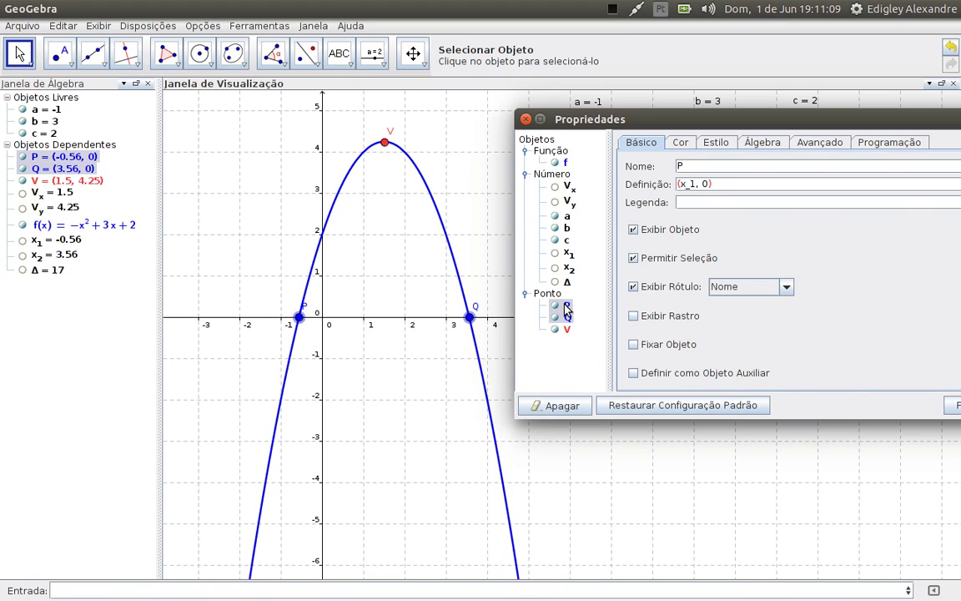
click(565, 307)
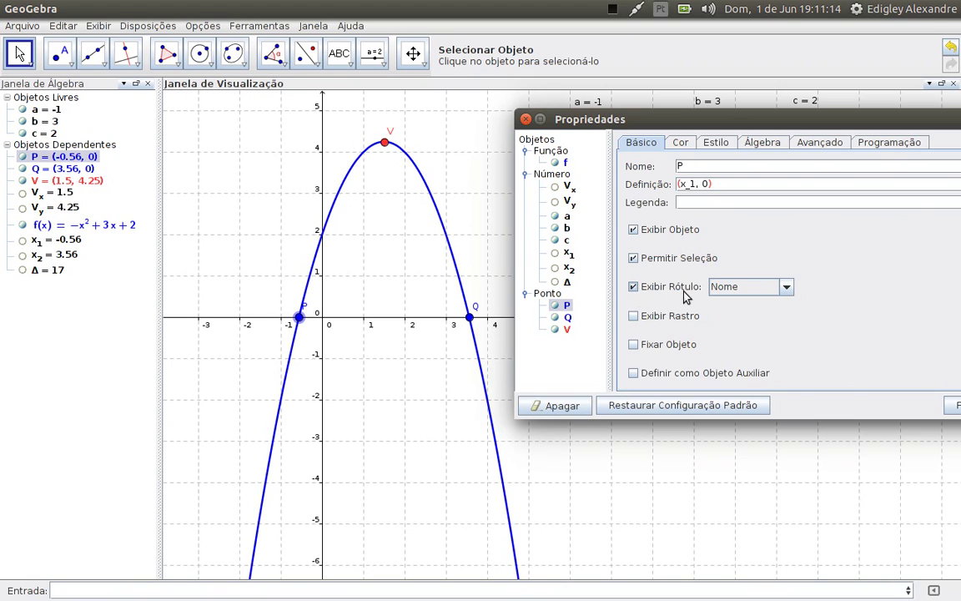
click(633, 287)
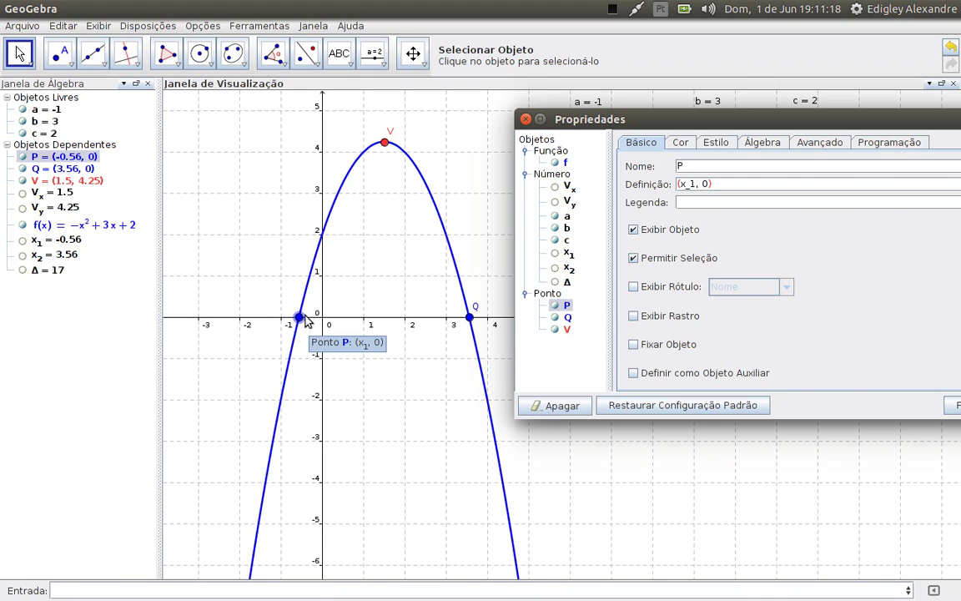
click(567, 317)
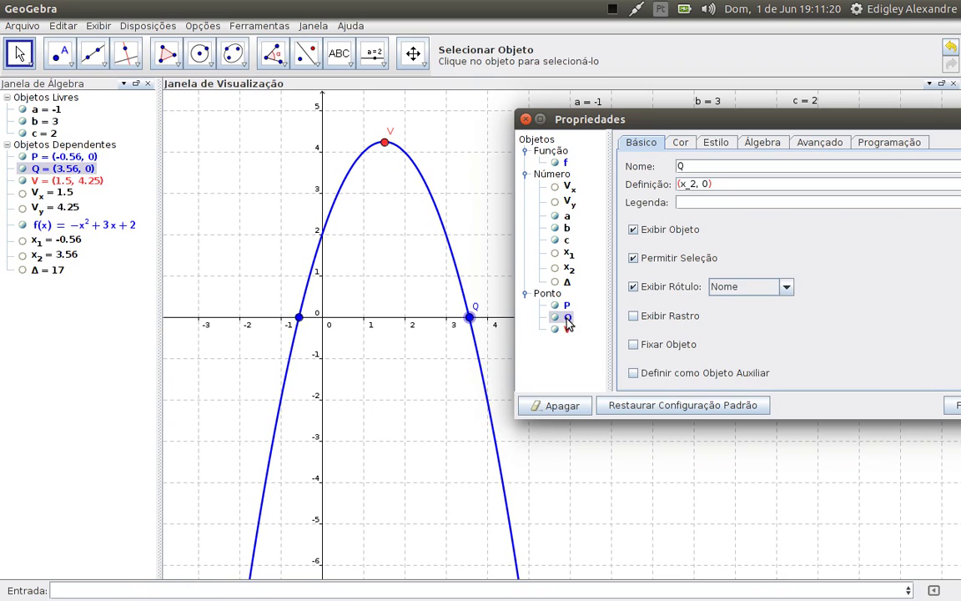
click(634, 287)
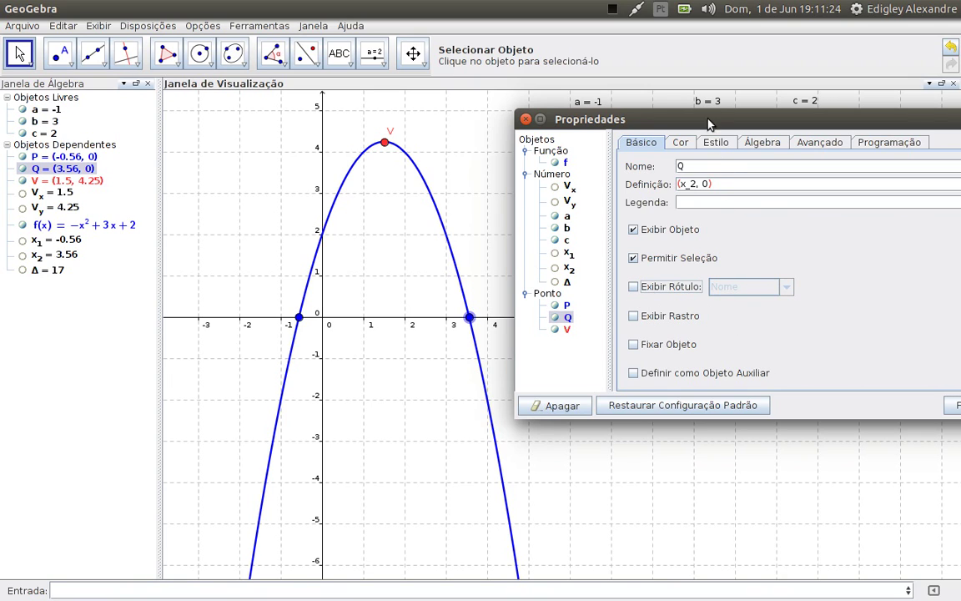
drag(707, 124, 572, 112)
click(832, 395)
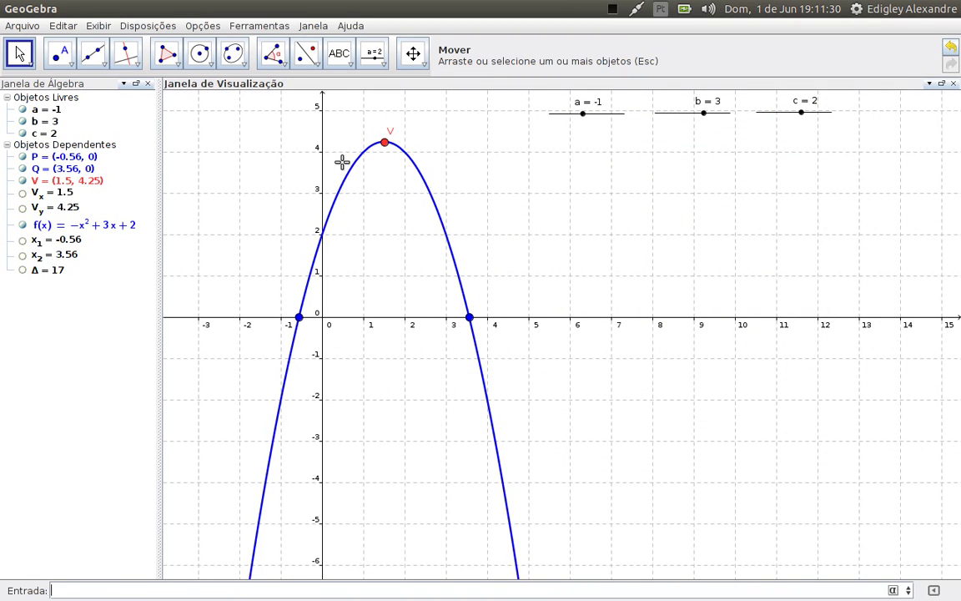
Test how the root points follow the parabola by setting slider a to 2, changing it to -2, and setting b to 0.
mouse_move(583, 114)
mouse_down()
mouse_move(593, 117)
mouse_move(570, 116)
mouse_move(593, 111)
mouse_up()
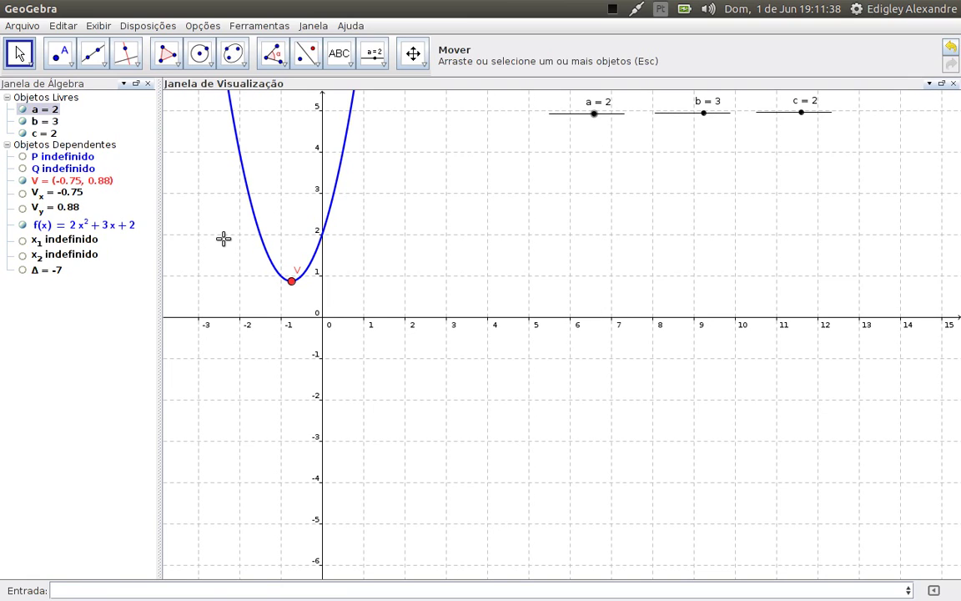
drag(597, 122, 580, 122)
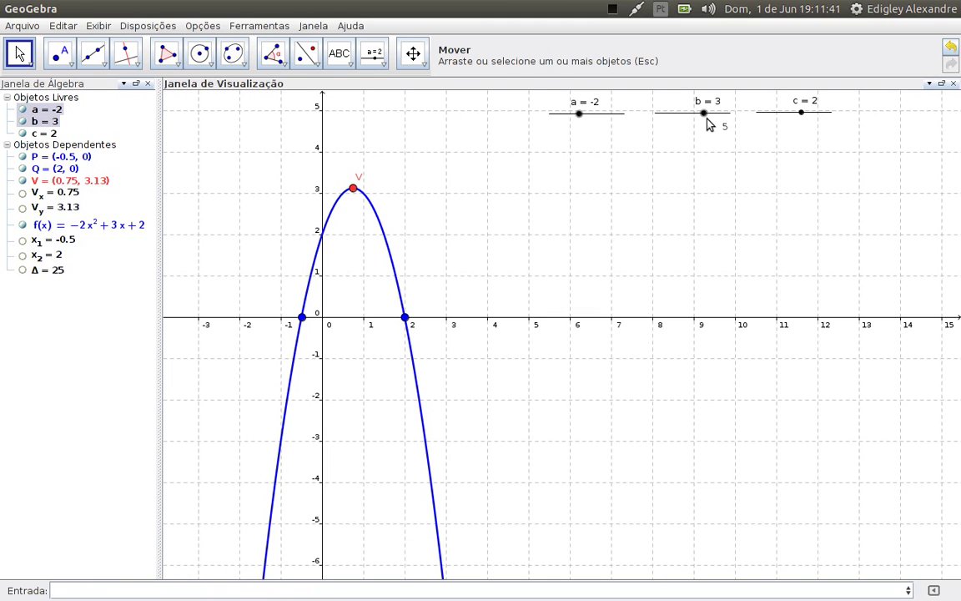
mouse_move(701, 123)
mouse_down()
mouse_move(672, 123)
mouse_move(746, 120)
mouse_move(694, 130)
mouse_up()
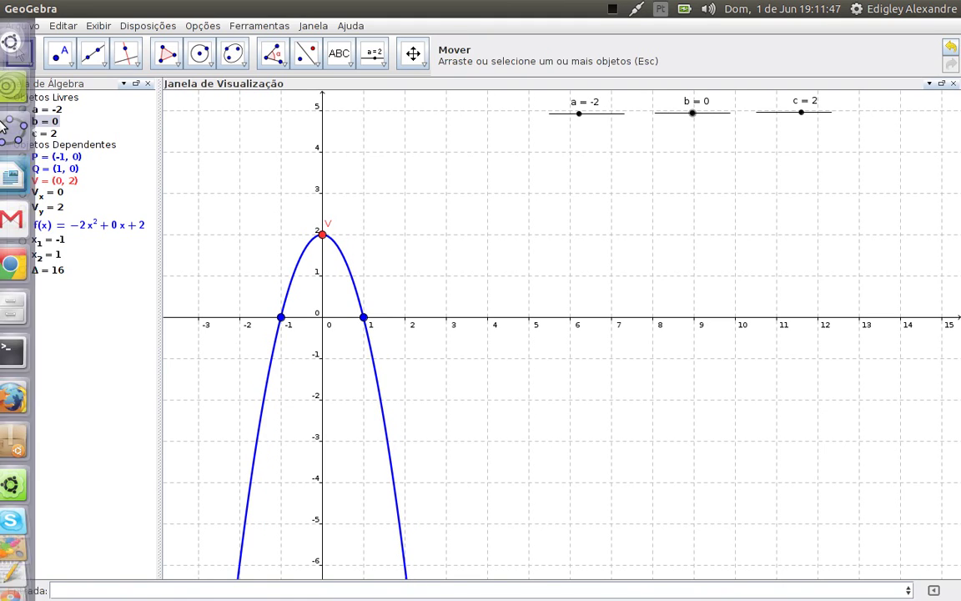
Return to the LibreOffice Writer command list and highlight items 9 and 10, the two root points, in yellow.
click(25, 162)
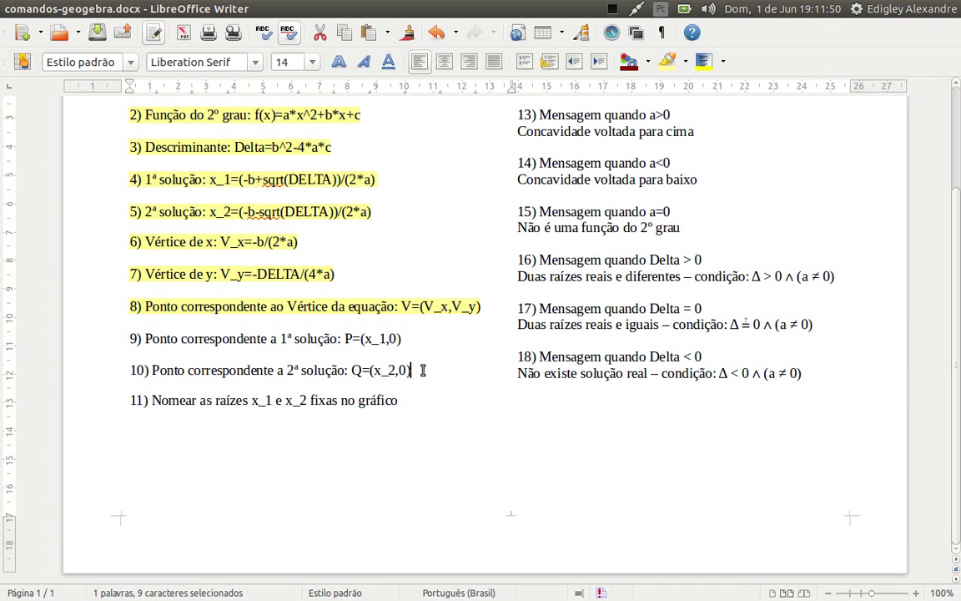
drag(415, 375, 129, 338)
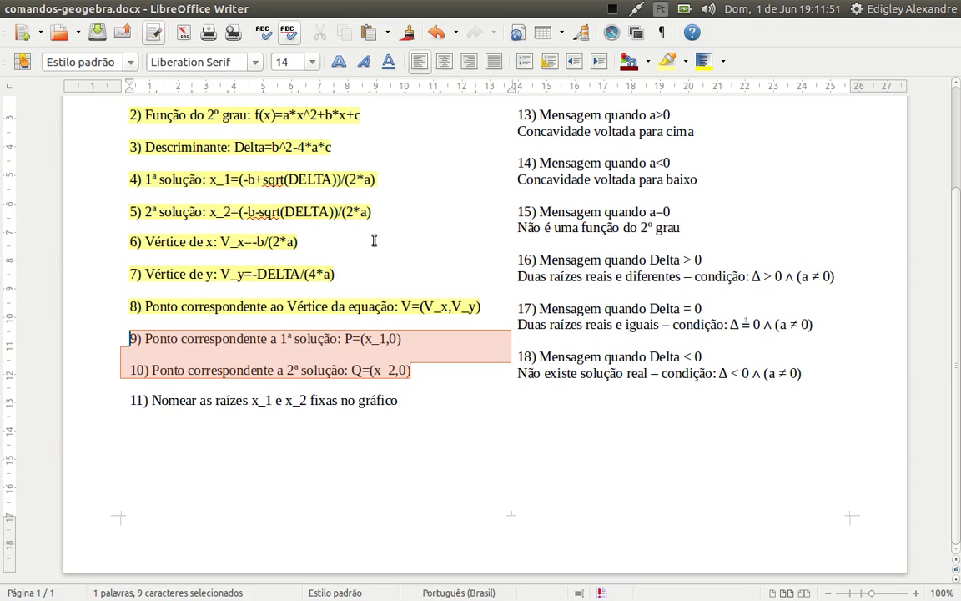
click(665, 62)
click(429, 395)
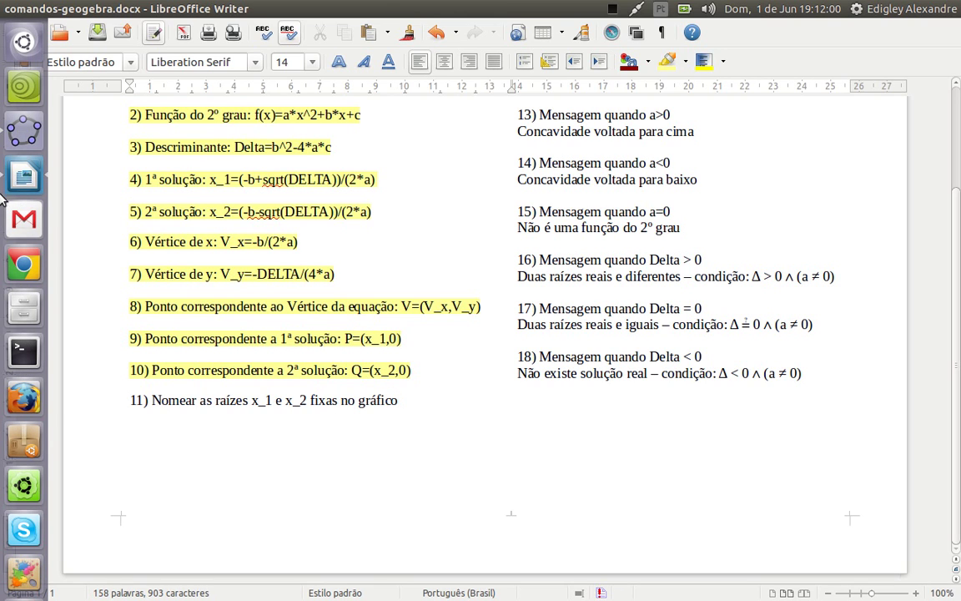
Switch to GeoGebra and start a text label beside the left root point, entering x_1 as a LaTeX formula.
click(24, 127)
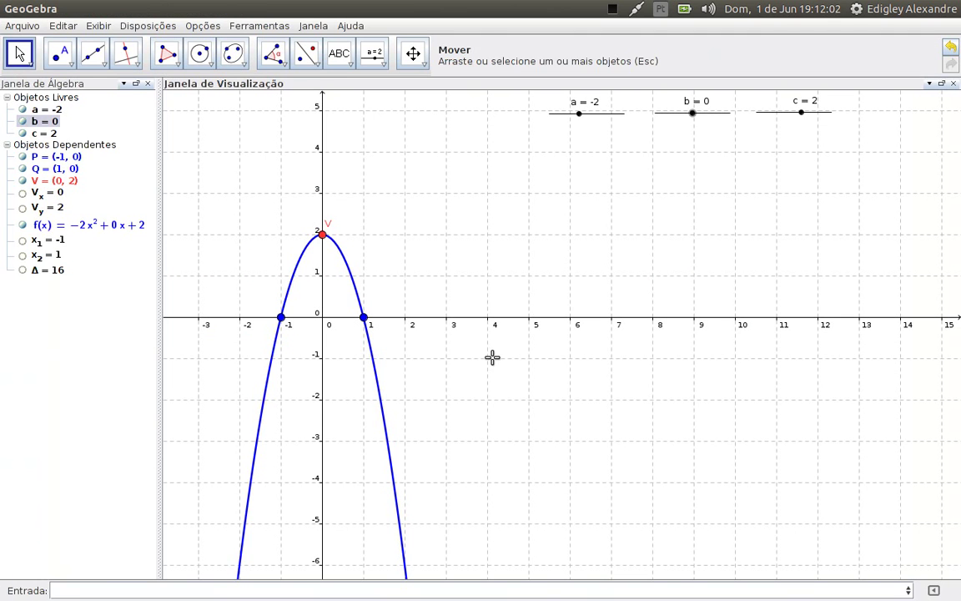
click(347, 69)
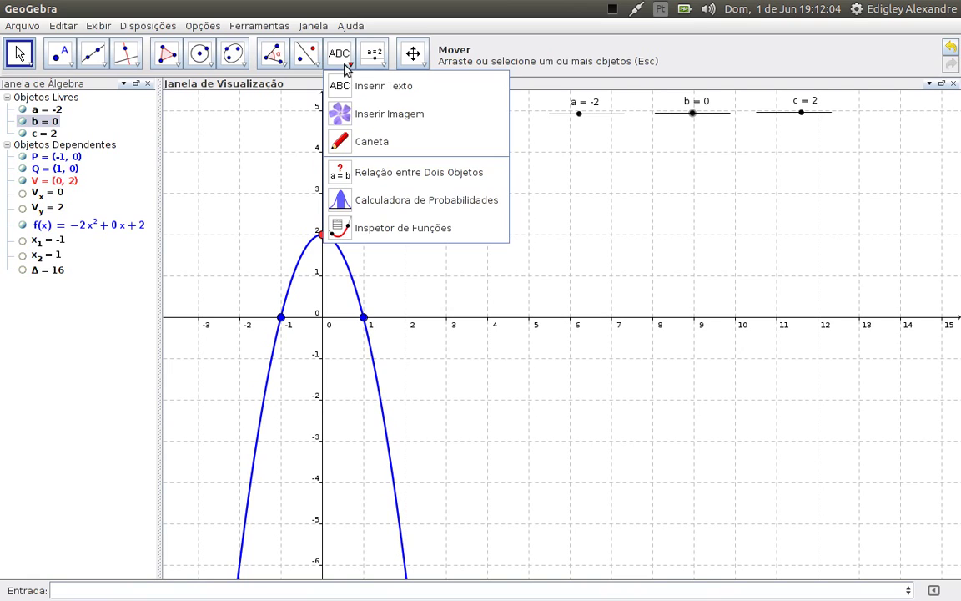
click(406, 91)
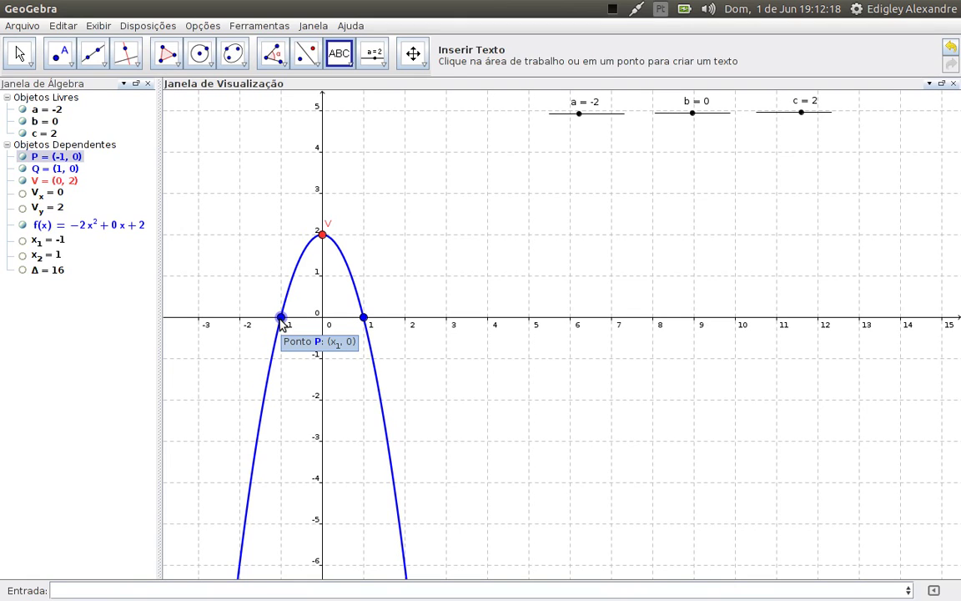
click(258, 308)
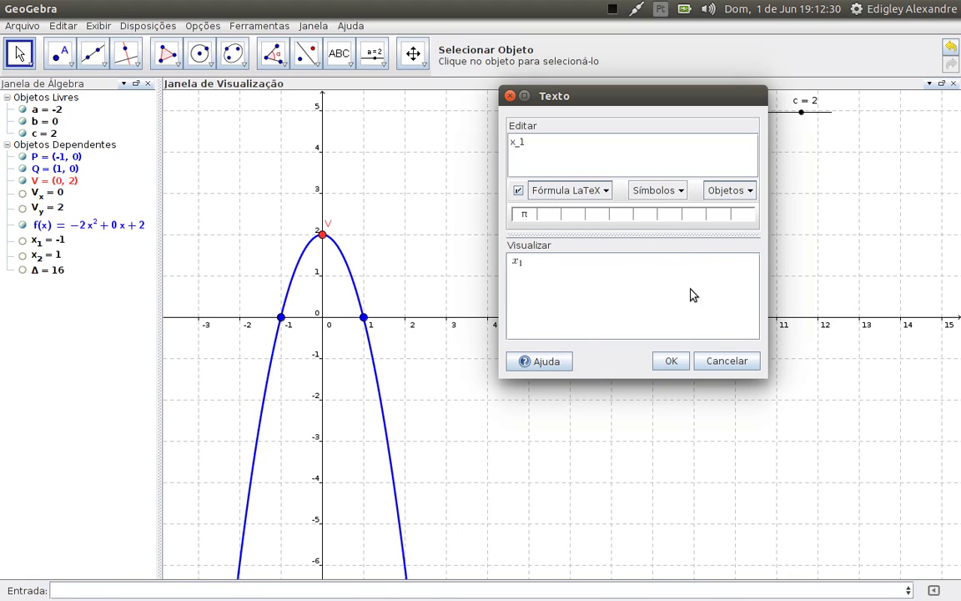
click(748, 191)
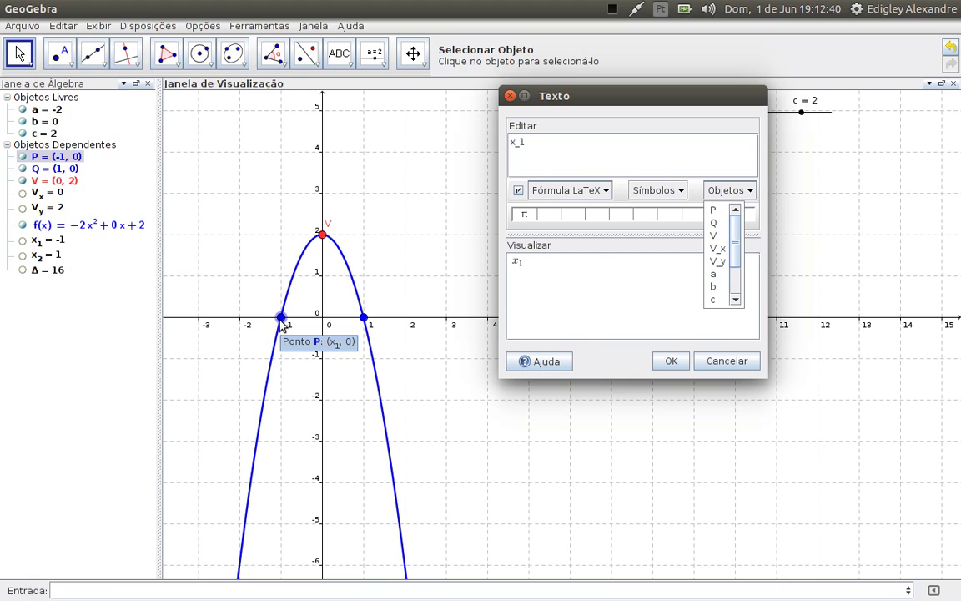
click(714, 212)
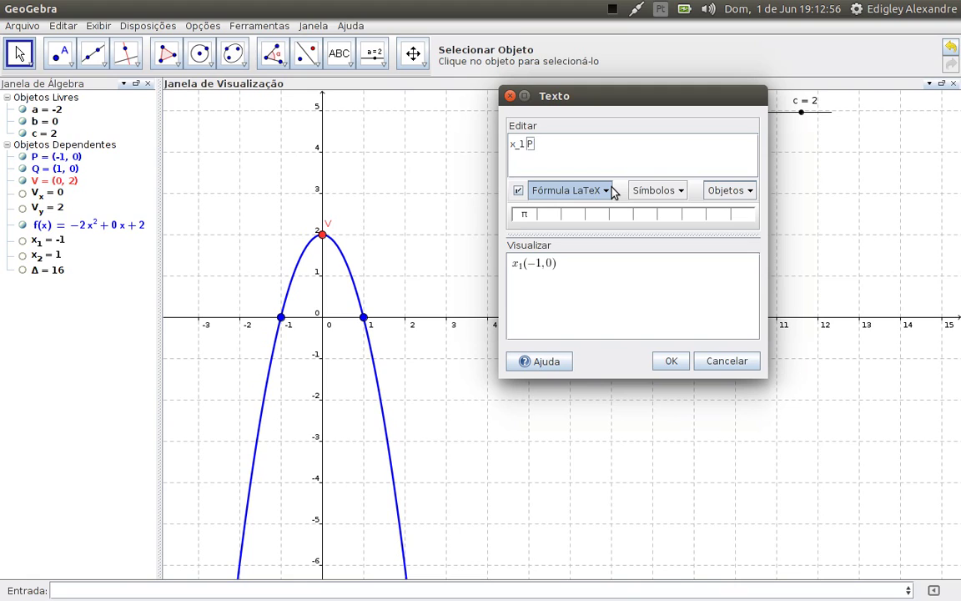
key(BackSpace)
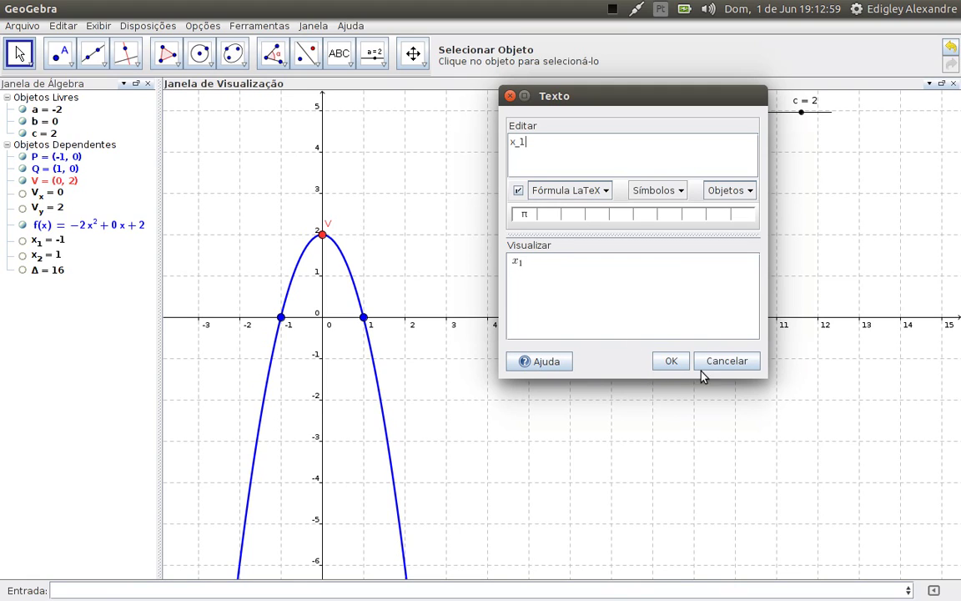
Confirm the x_1 label, set its text size to Médio and place it just above and left of root point P.
click(669, 360)
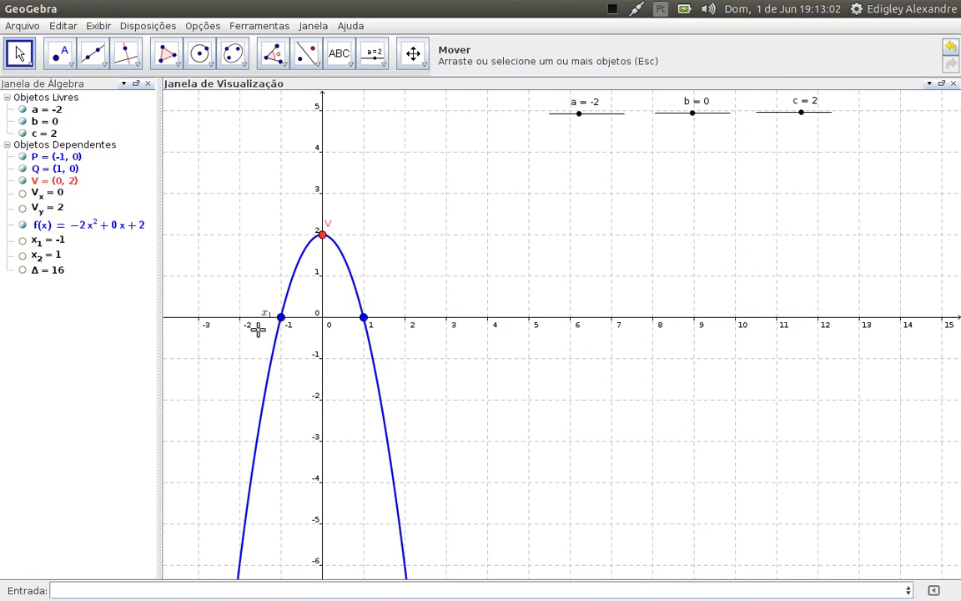
drag(266, 316, 264, 305)
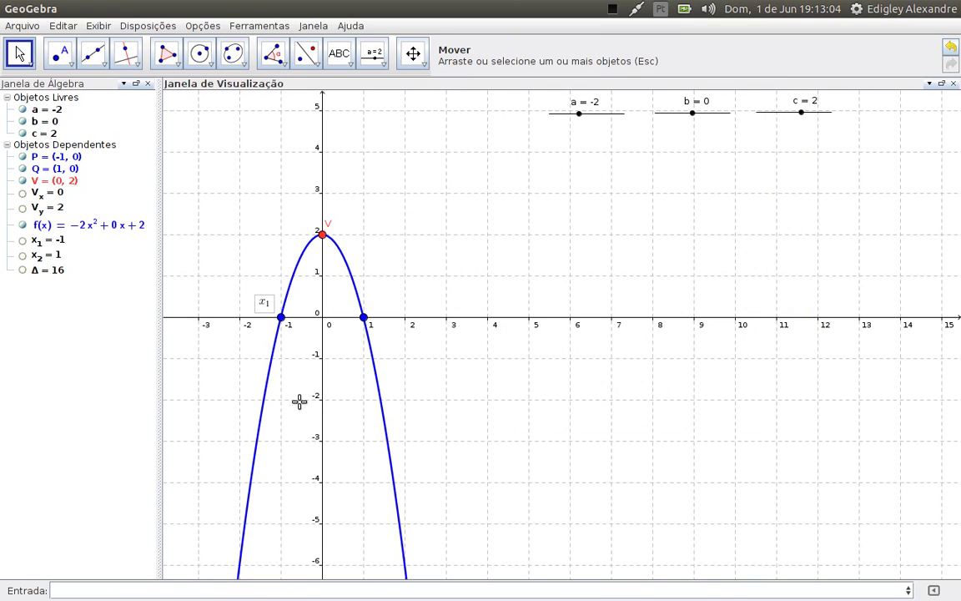
right_click(262, 306)
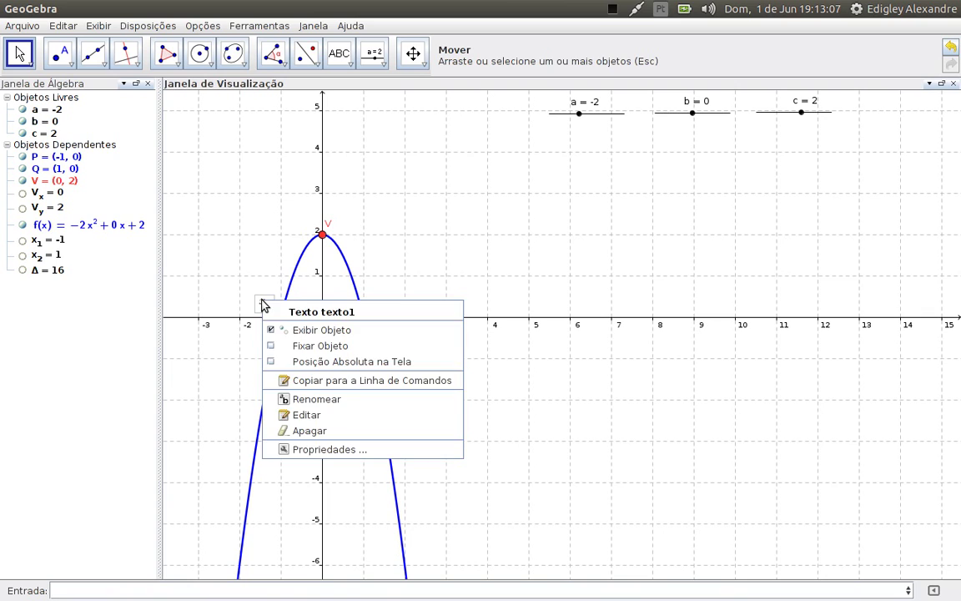
click(355, 449)
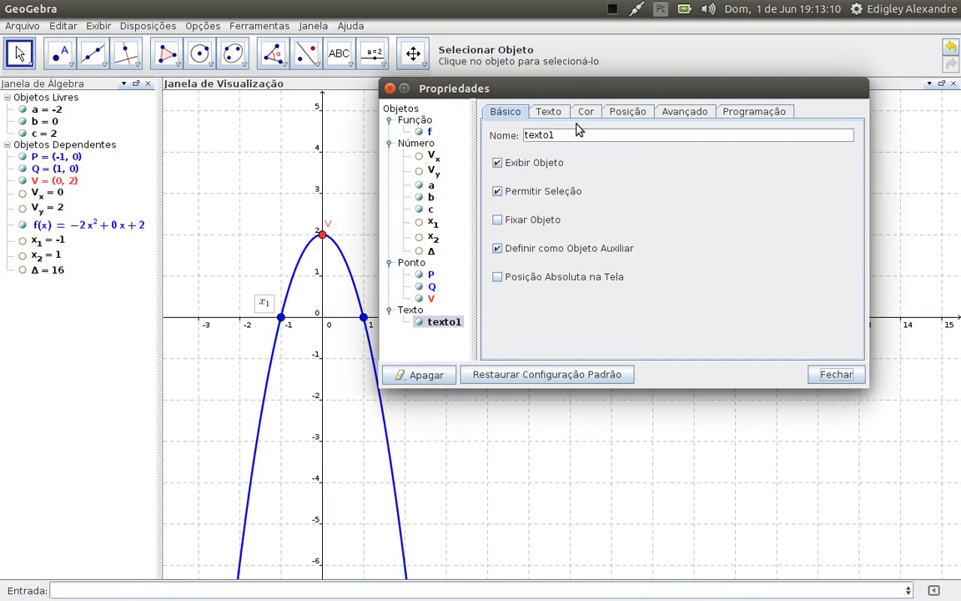
click(546, 113)
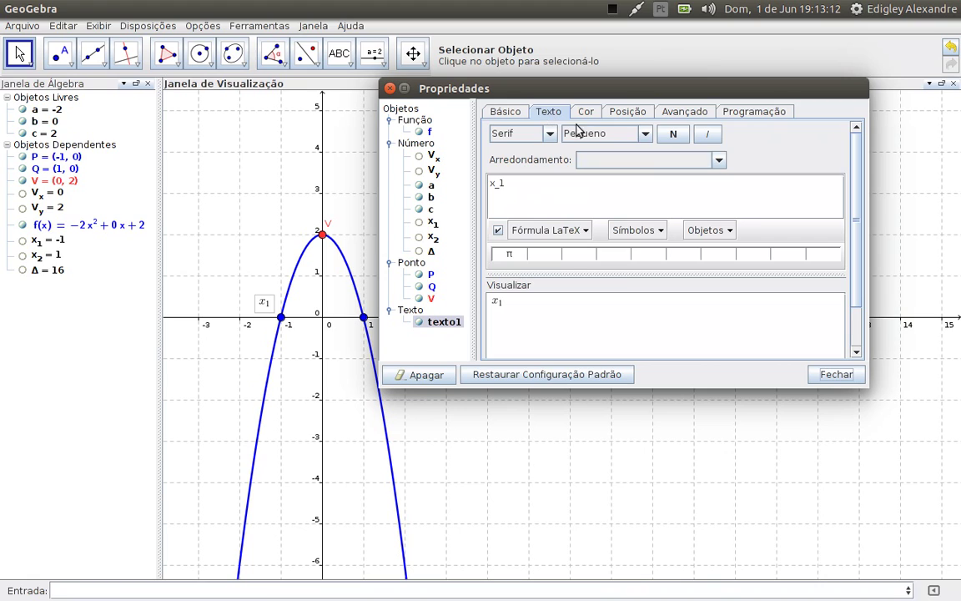
click(616, 135)
click(593, 132)
click(591, 133)
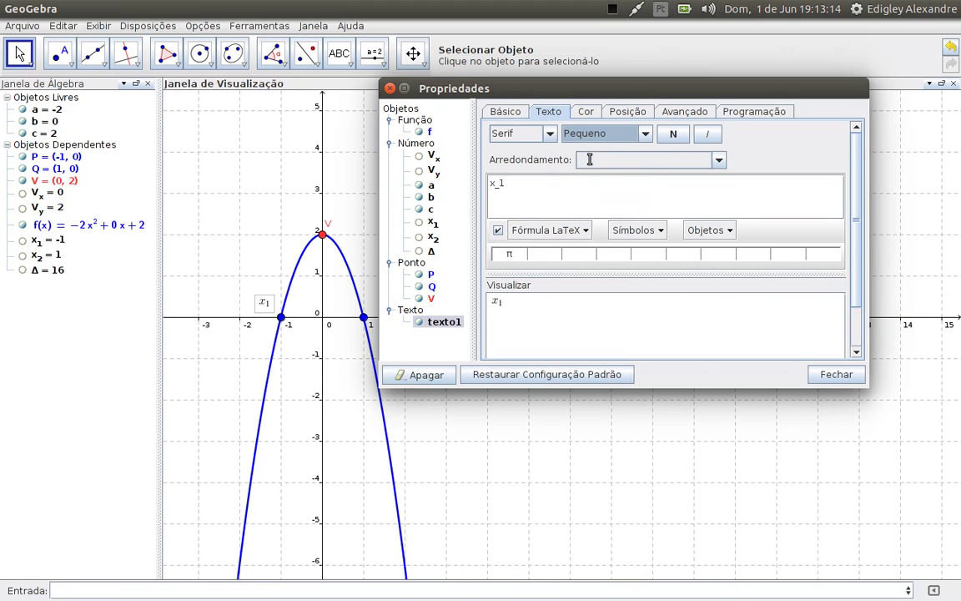
click(582, 134)
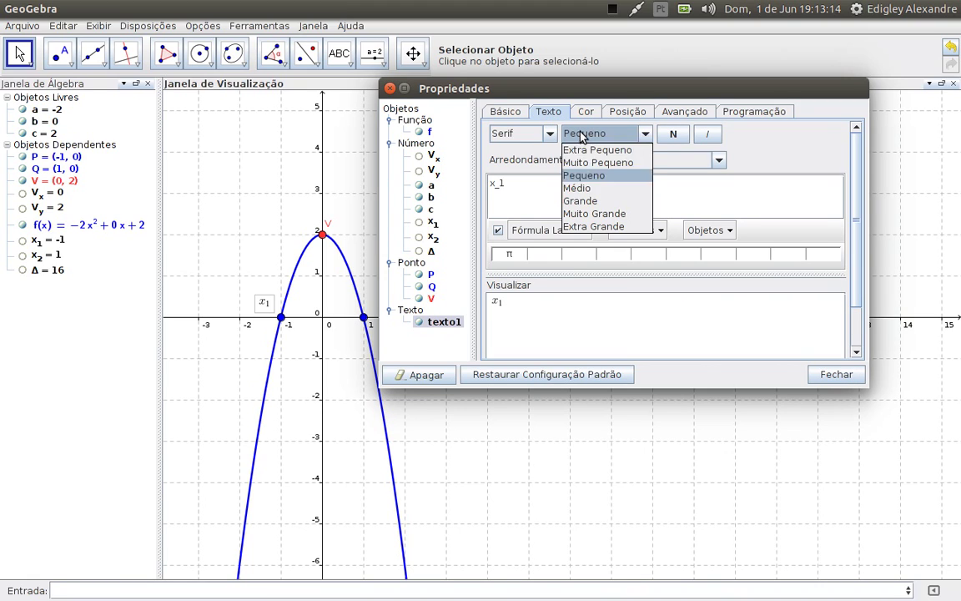
click(577, 188)
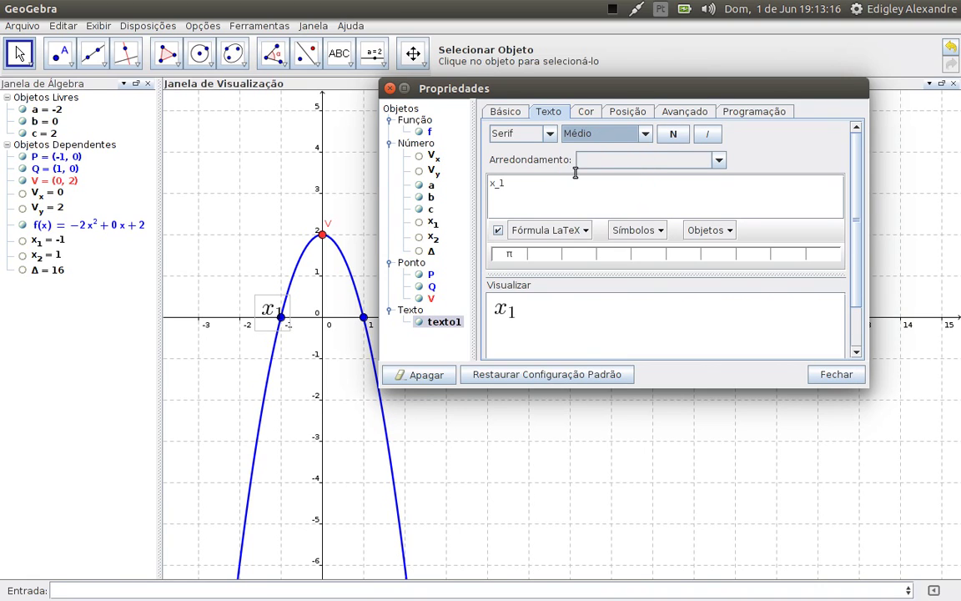
click(825, 379)
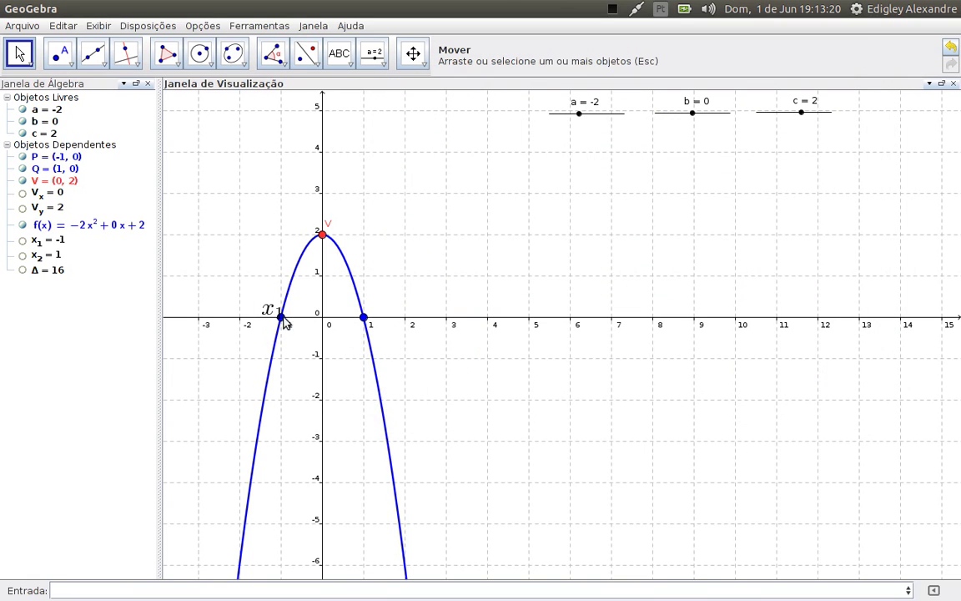
drag(268, 307, 261, 299)
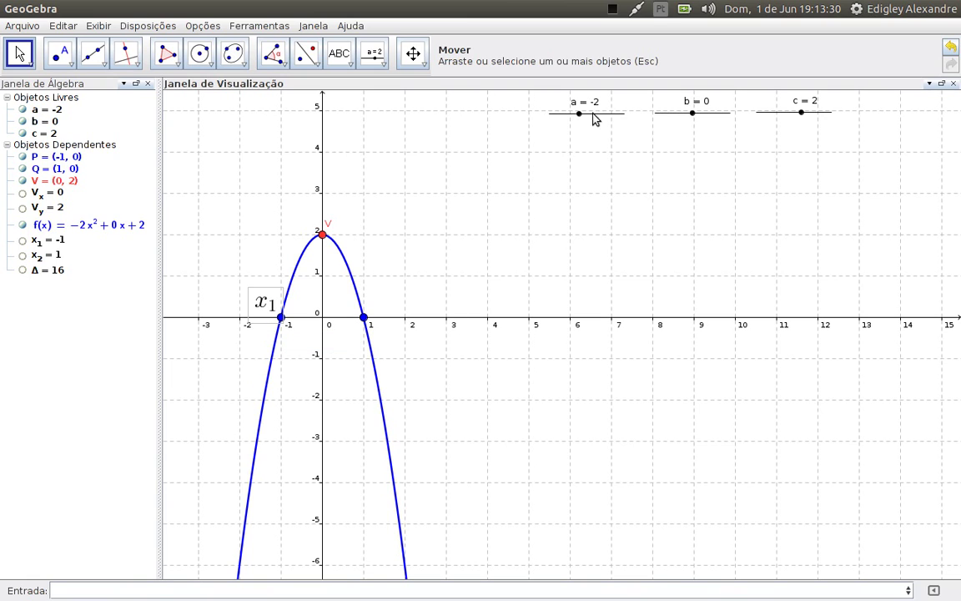
Test whether the x_1 label follows the root by setting slider a to -3 and moving b back to 0.
mouse_move(579, 114)
mouse_down()
mouse_move(592, 117)
mouse_move(568, 121)
mouse_move(575, 116)
mouse_up()
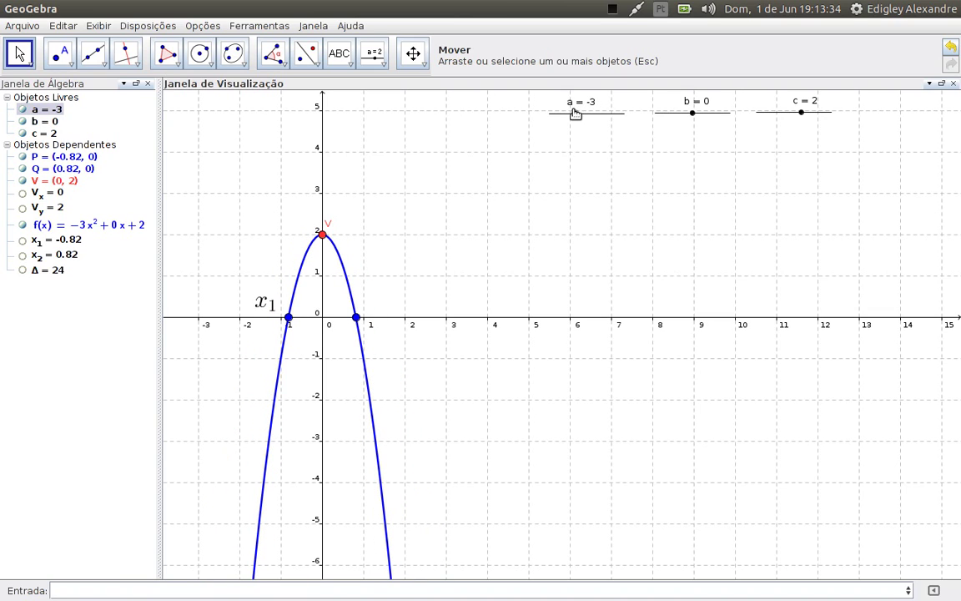
mouse_move(693, 114)
mouse_down()
mouse_move(713, 115)
mouse_move(692, 118)
mouse_up()
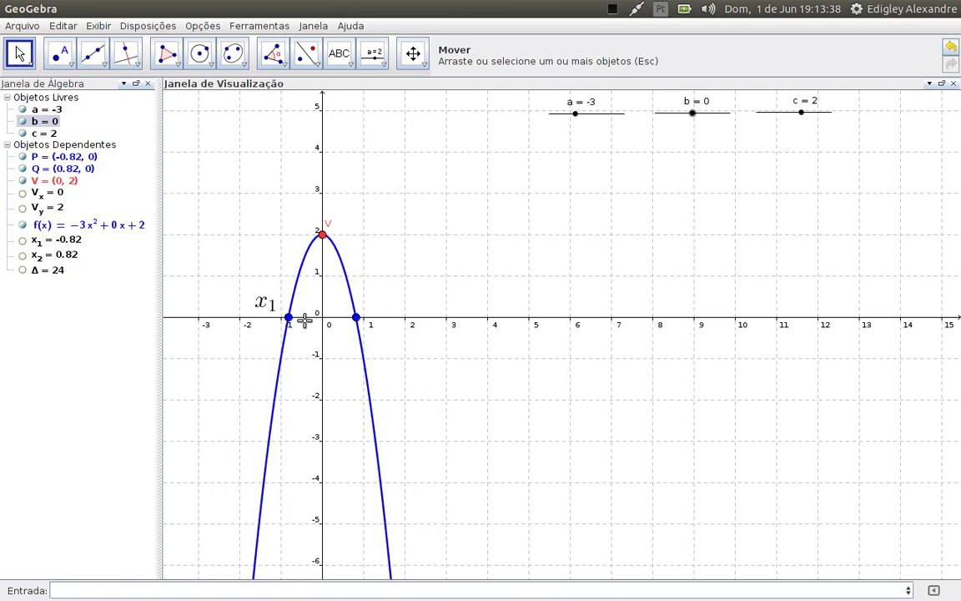
Set the x_1 label's origin to point P and reposition the label just above and left of that point.
right_click(262, 301)
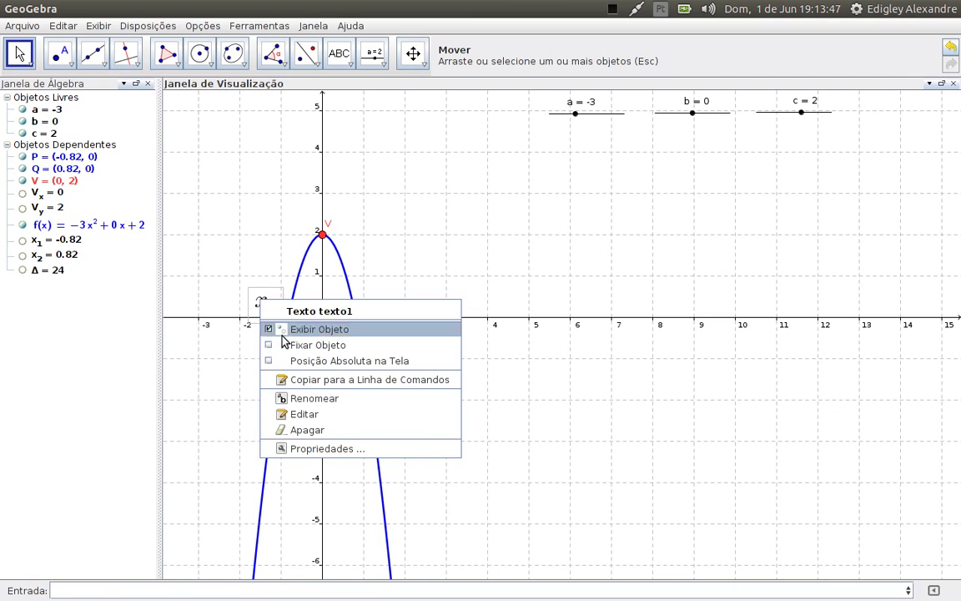
click(325, 448)
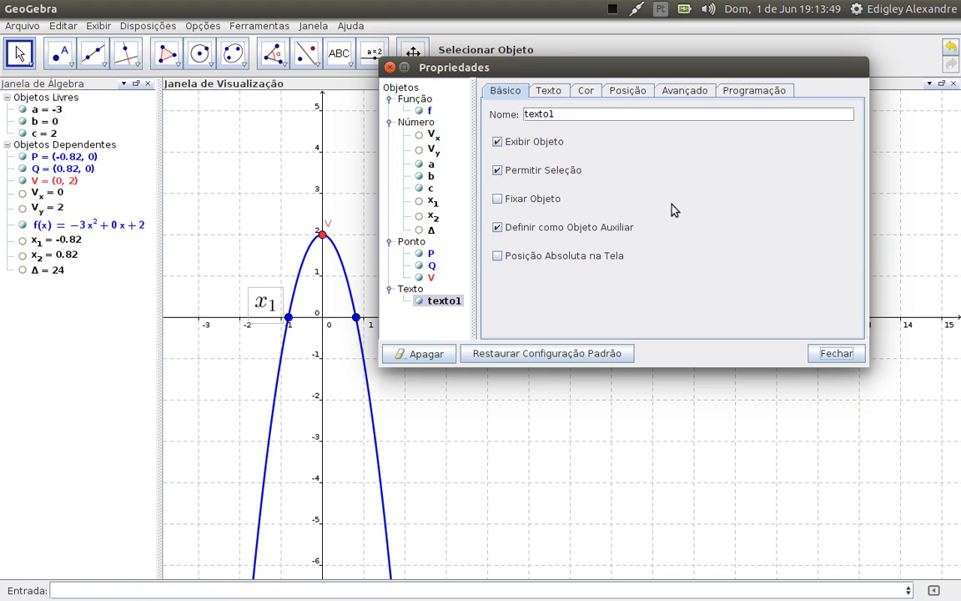
click(626, 92)
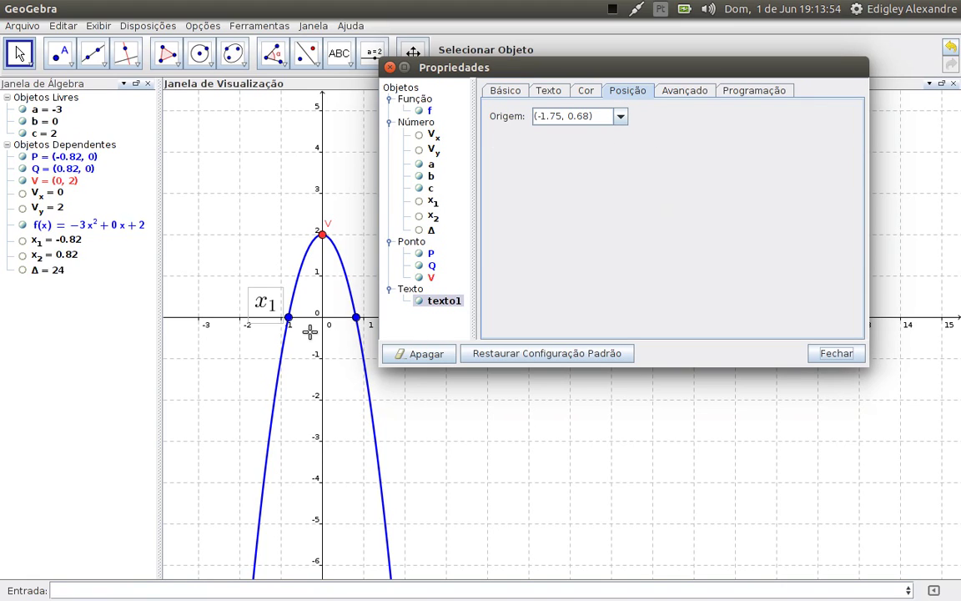
click(288, 319)
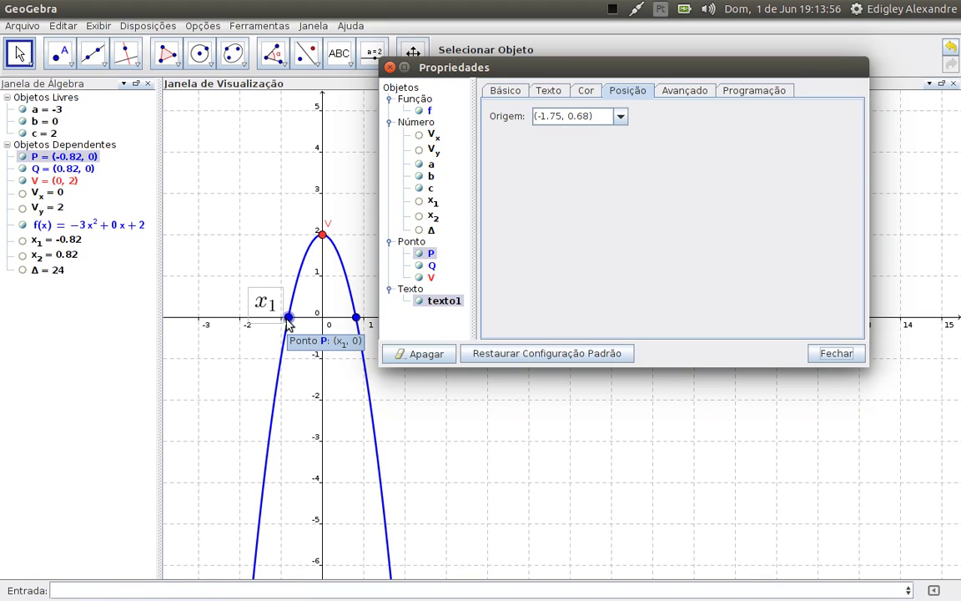
click(613, 121)
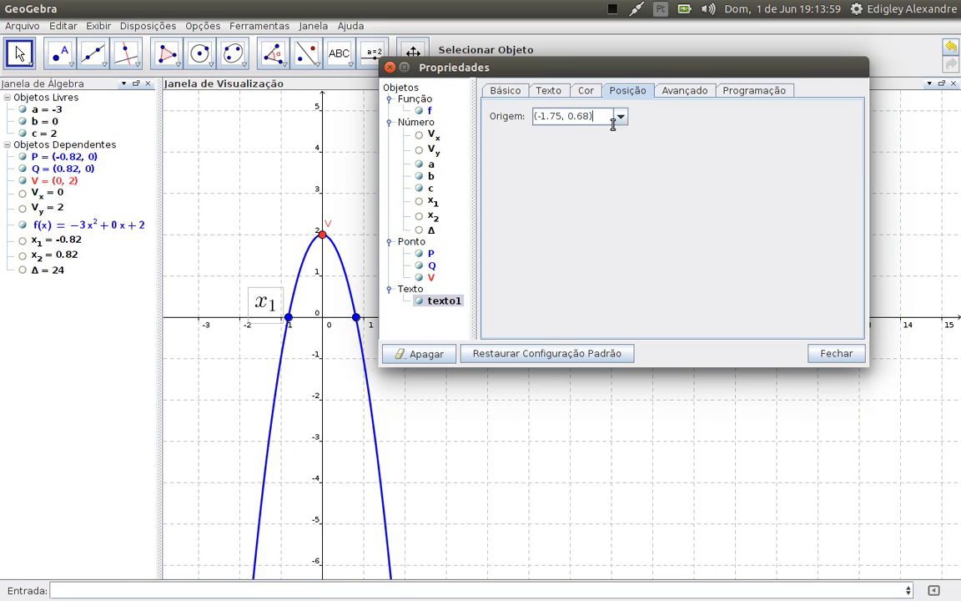
click(617, 120)
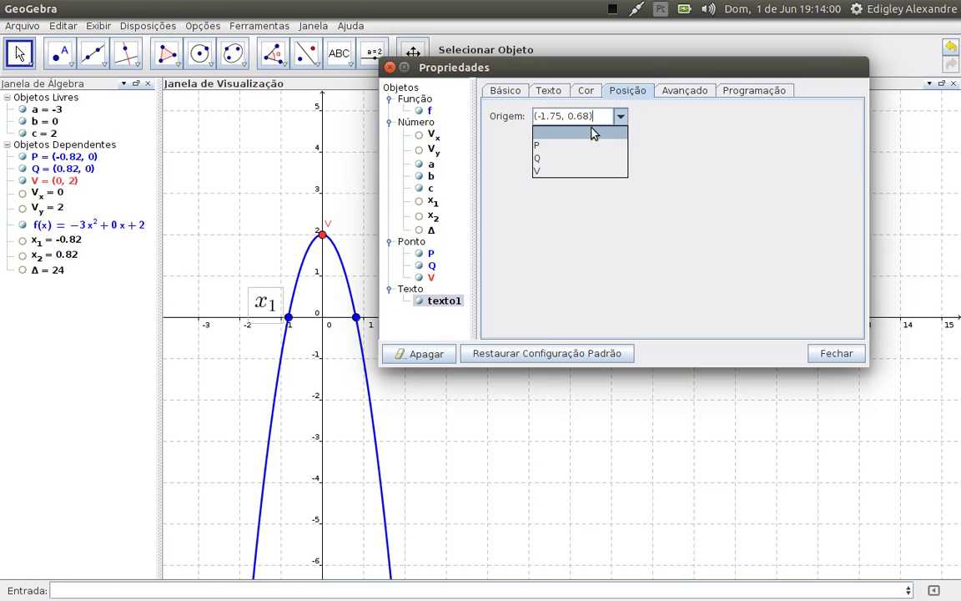
click(553, 146)
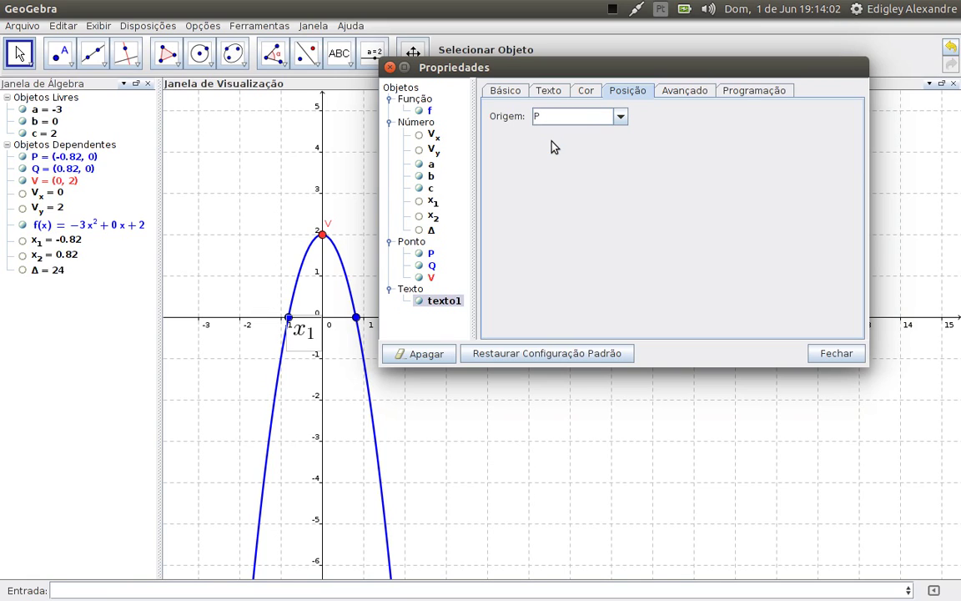
click(834, 352)
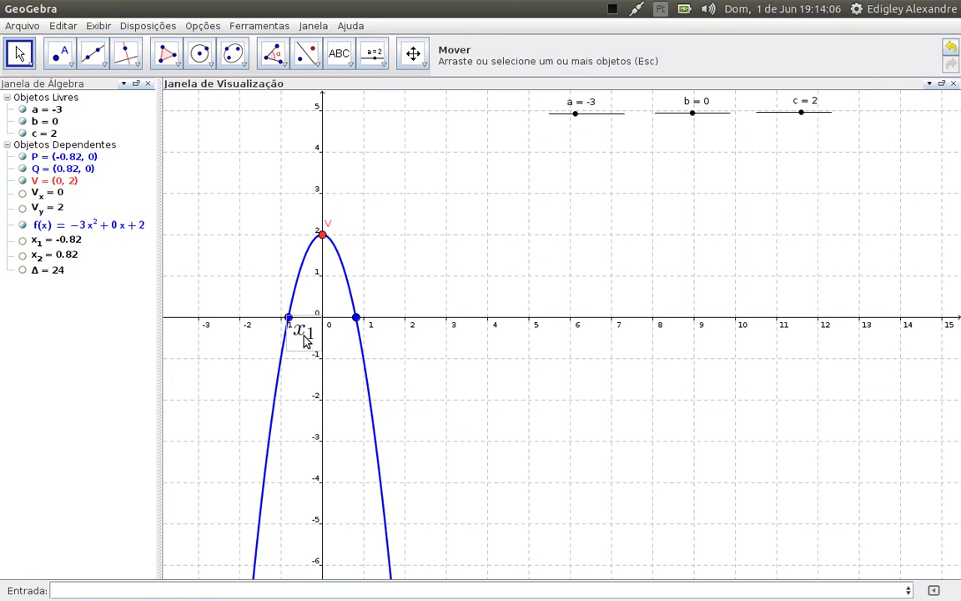
drag(305, 338, 269, 308)
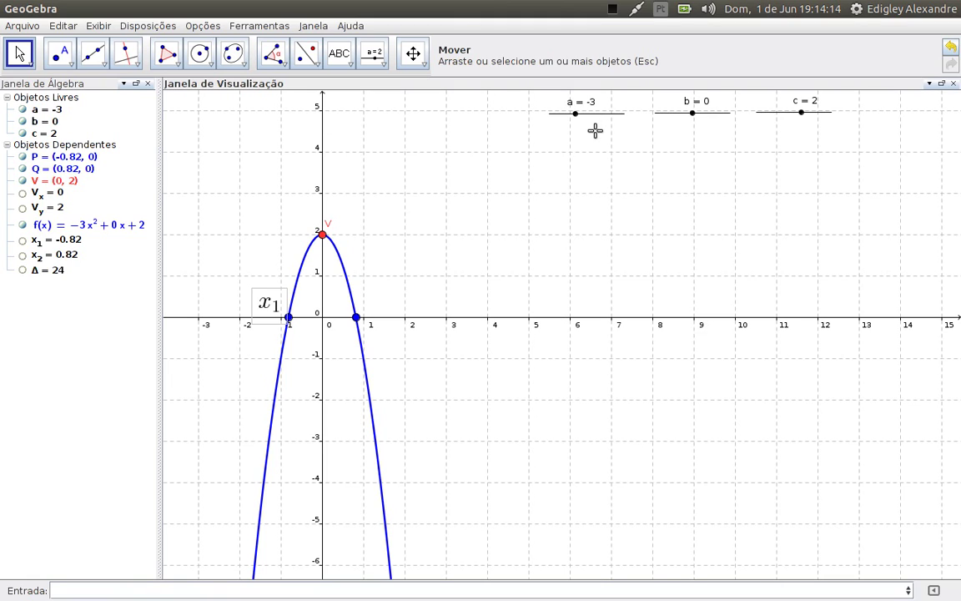
Test the anchored x_1 label by setting slider a to -2 and varying b, returning b to 0.
drag(576, 115, 579, 119)
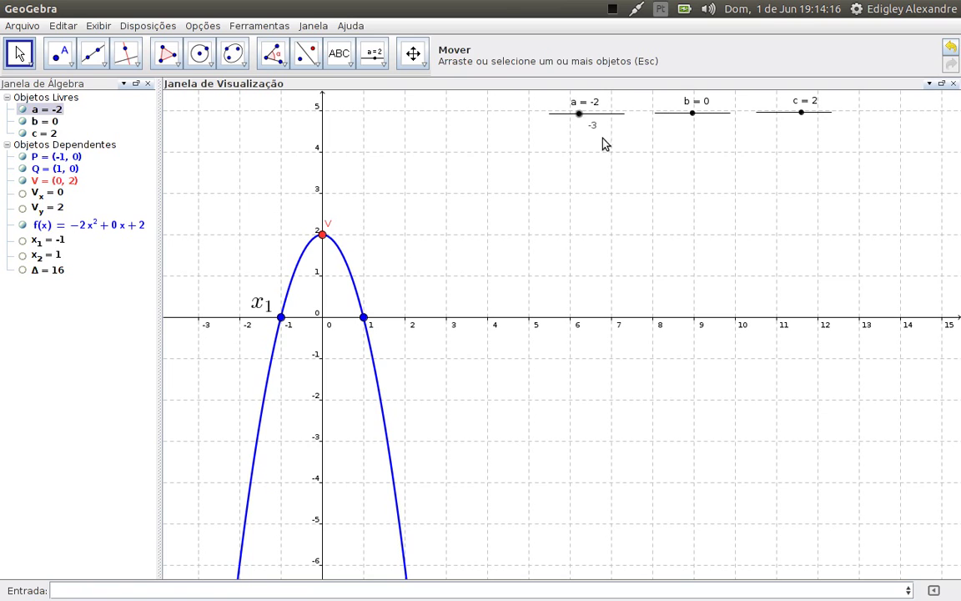
mouse_move(693, 116)
mouse_down()
mouse_move(728, 118)
mouse_move(667, 131)
mouse_move(713, 131)
mouse_move(671, 133)
mouse_move(706, 135)
mouse_move(691, 131)
mouse_up()
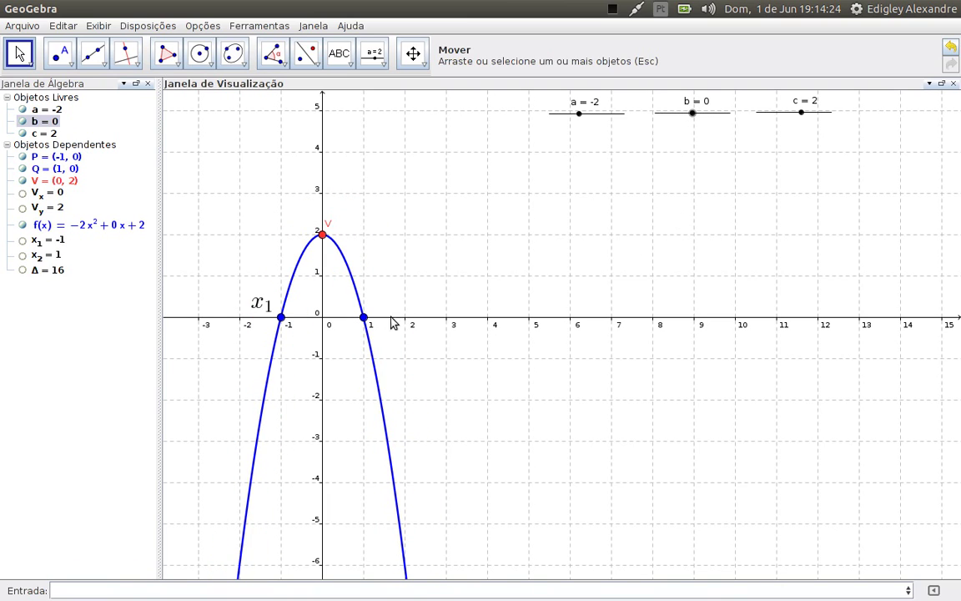
Insert a LaTeX text label x_2 in the empty area right of the parabola, above the x-axis.
mouse_move(367, 324)
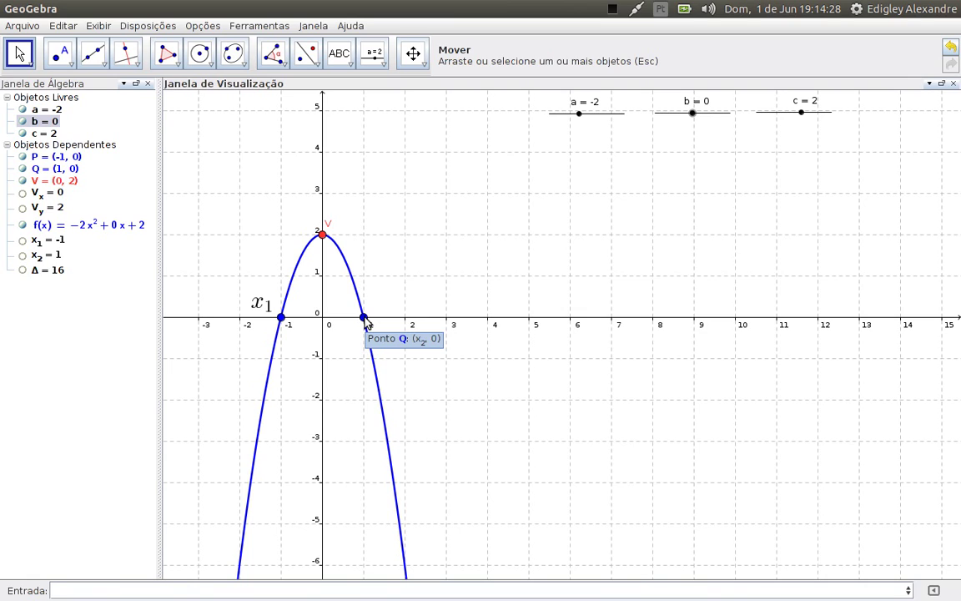
click(350, 61)
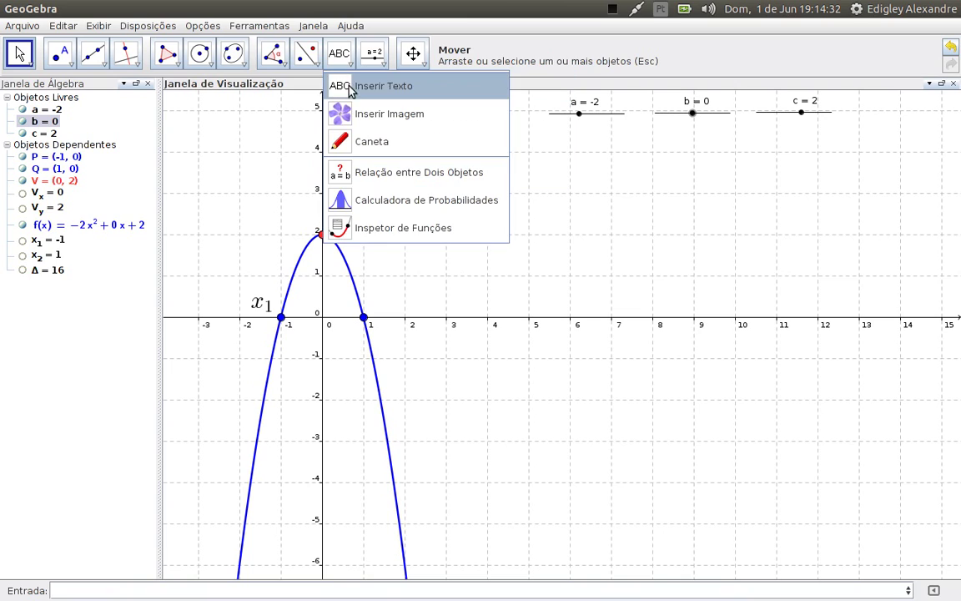
click(397, 92)
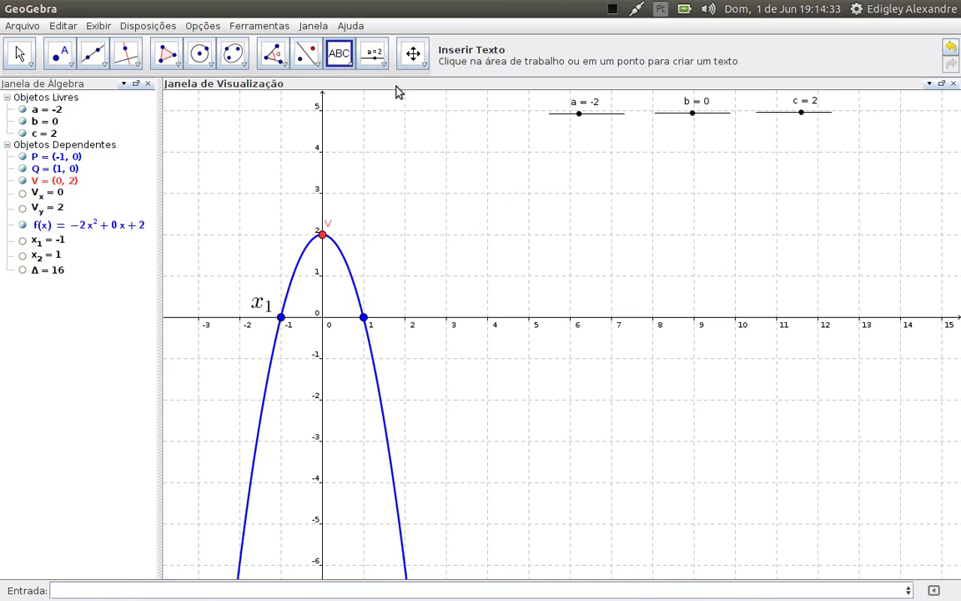
click(429, 228)
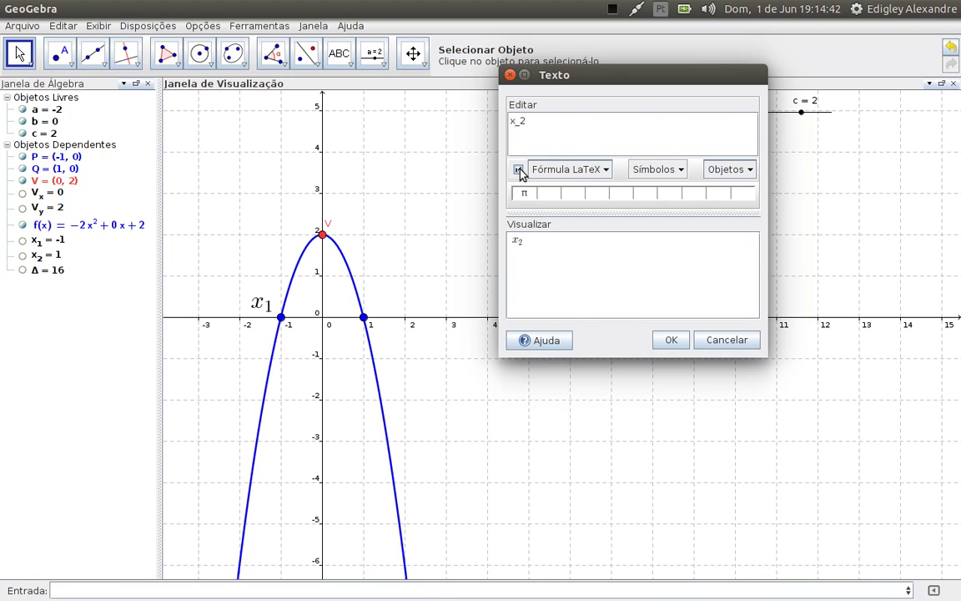
click(518, 170)
click(671, 340)
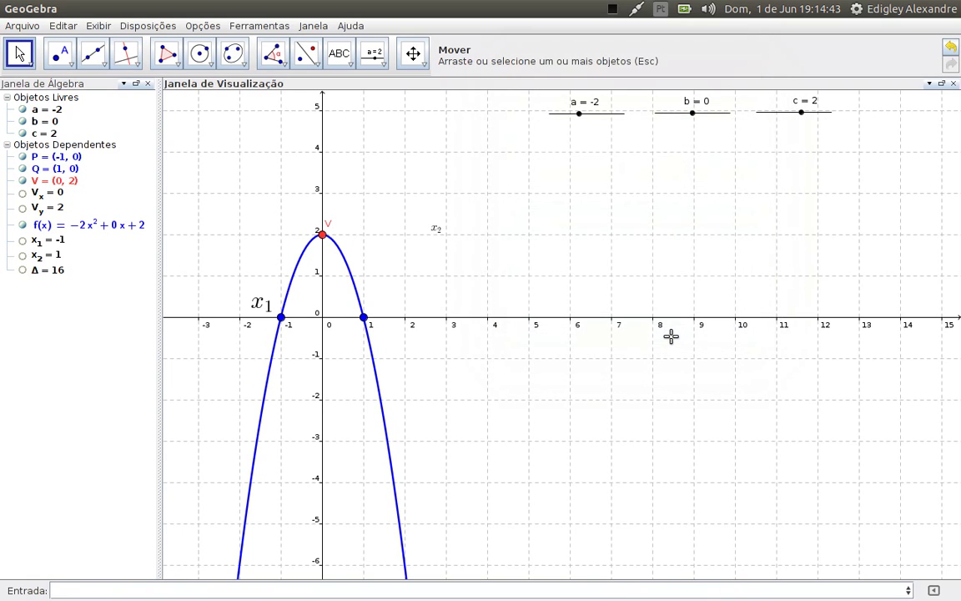
Set the text size of the x_2 label to Médio.
right_click(434, 233)
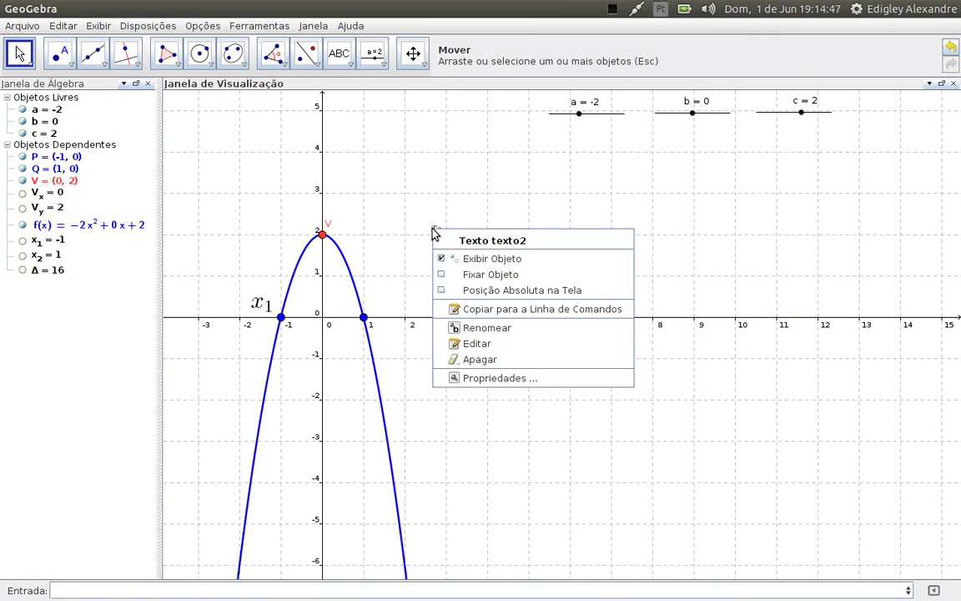
click(491, 378)
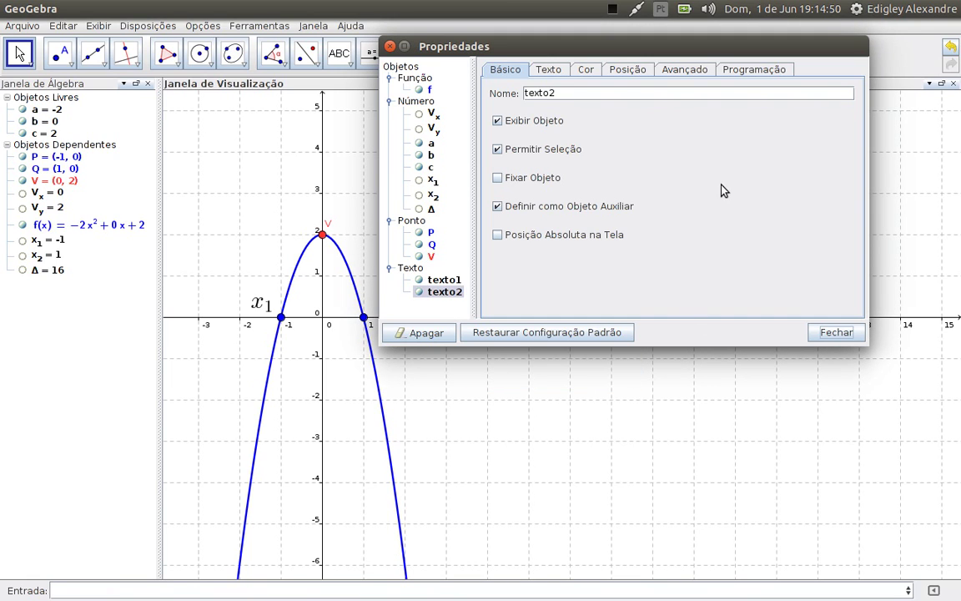
click(549, 71)
click(615, 92)
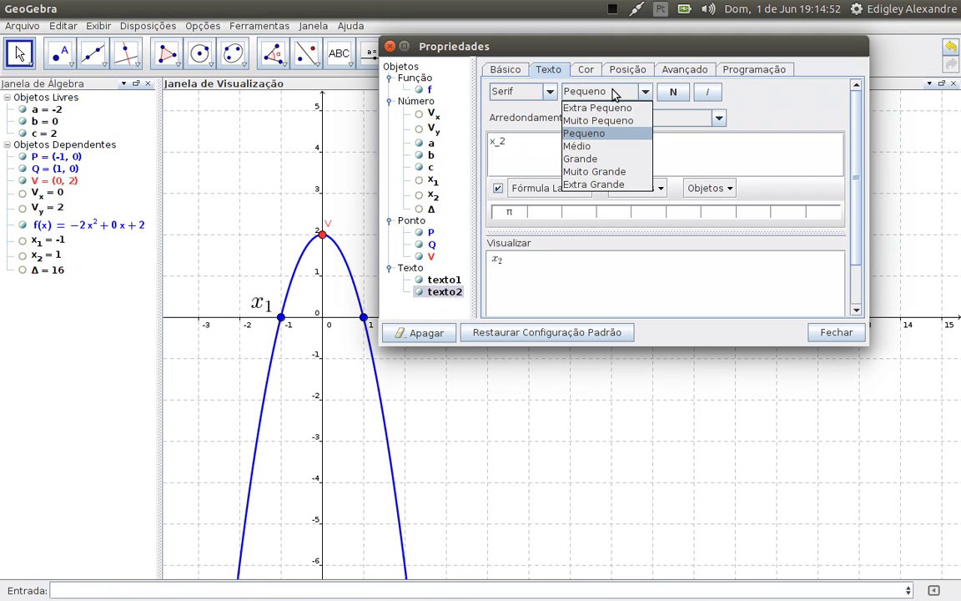
click(584, 144)
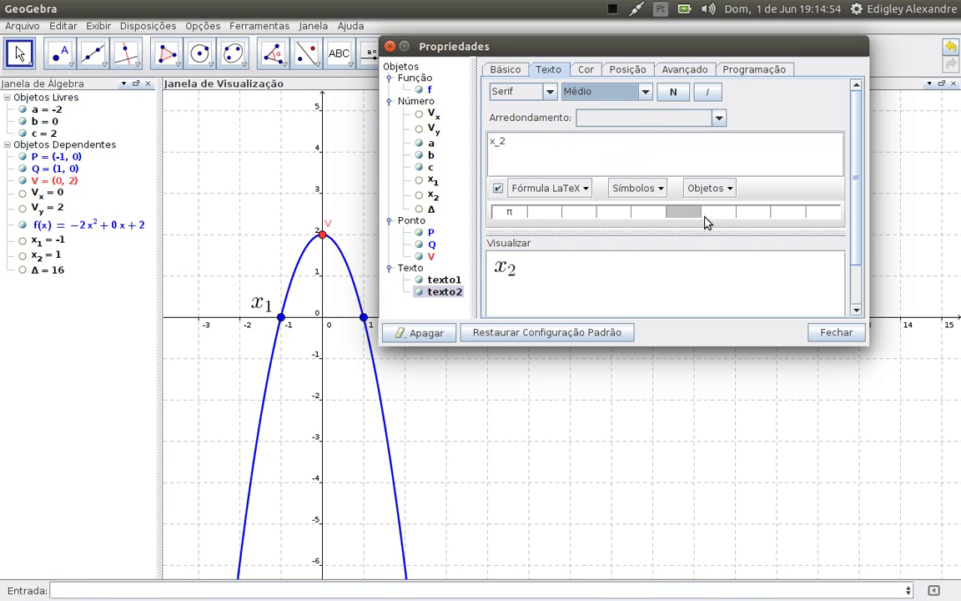
Set the x_2 label's origin to point Q and reposition the label just above and right of that point.
drag(530, 52, 564, 111)
click(662, 130)
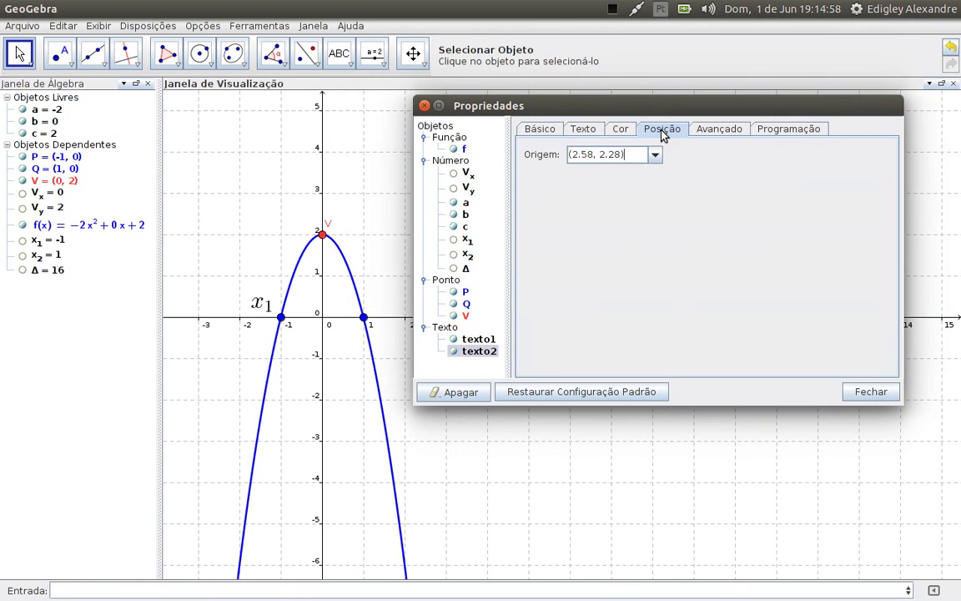
click(656, 156)
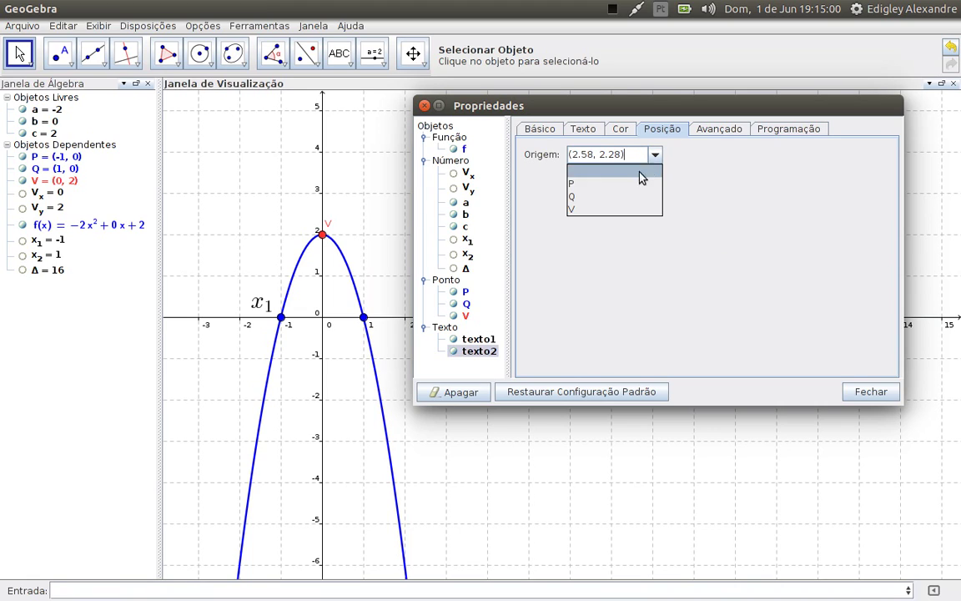
click(588, 196)
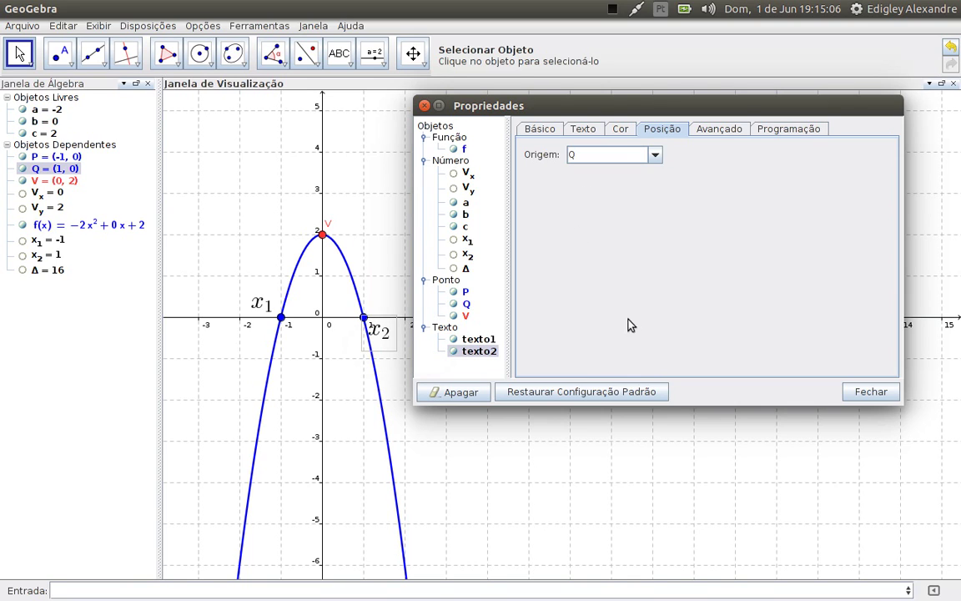
click(865, 402)
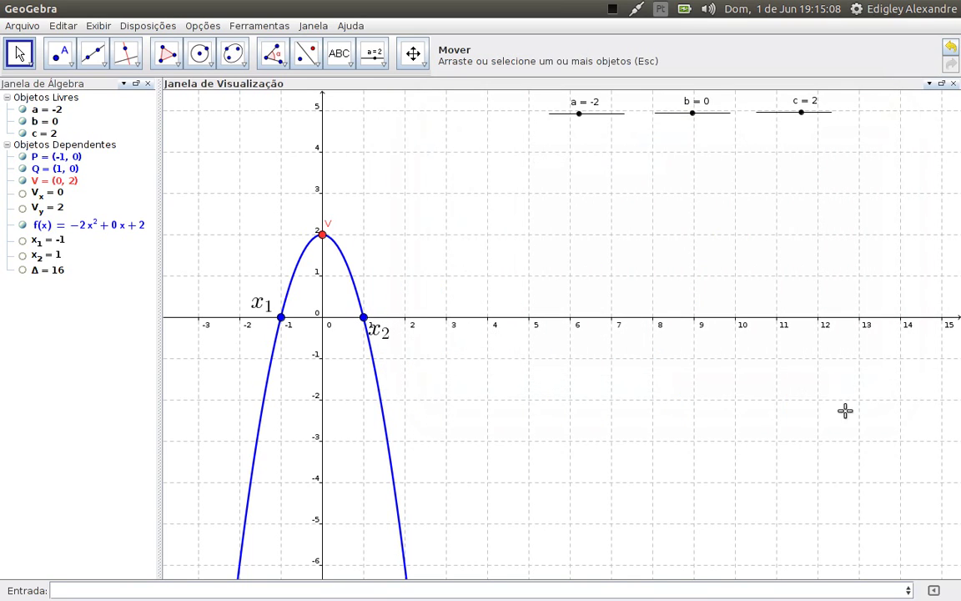
drag(377, 335, 377, 308)
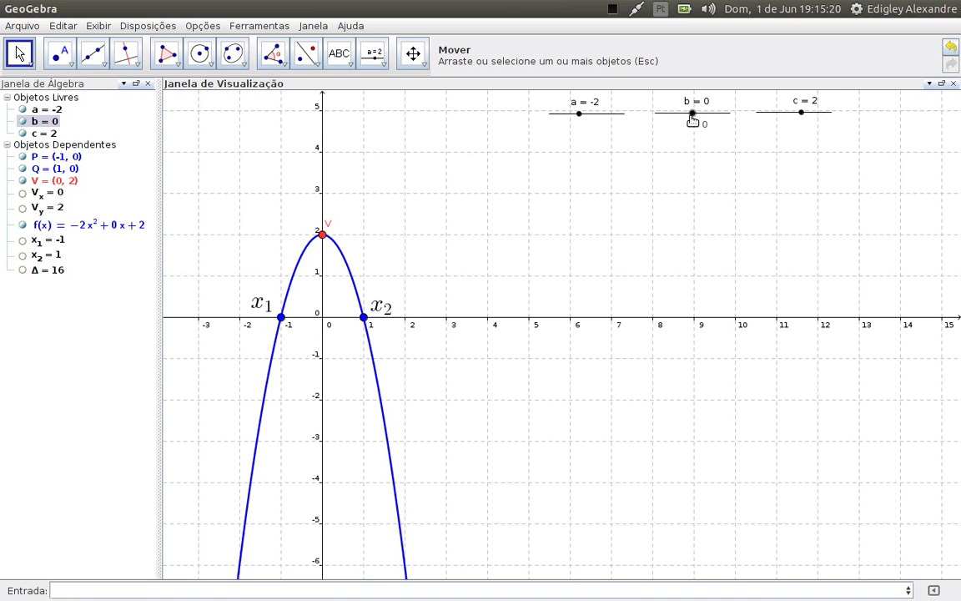
Test the root labels by setting slider b to -3, and highlight item 11 in yellow in the LibreOffice Writer command list.
mouse_move(692, 116)
mouse_down()
mouse_move(722, 123)
mouse_move(665, 124)
mouse_move(735, 128)
mouse_move(671, 131)
mouse_move(694, 135)
mouse_move(682, 132)
mouse_up()
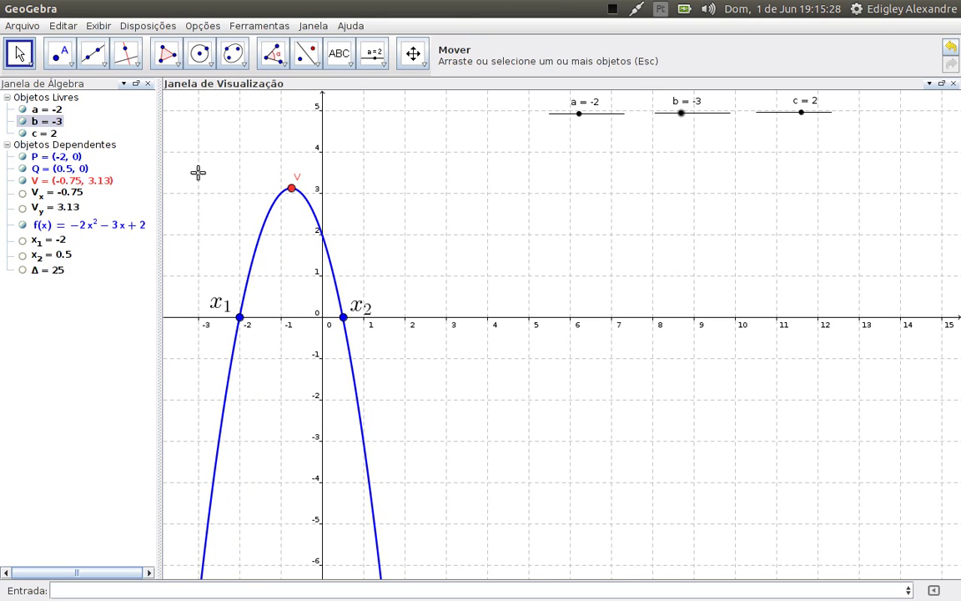
mouse_move(4, 209)
click(23, 177)
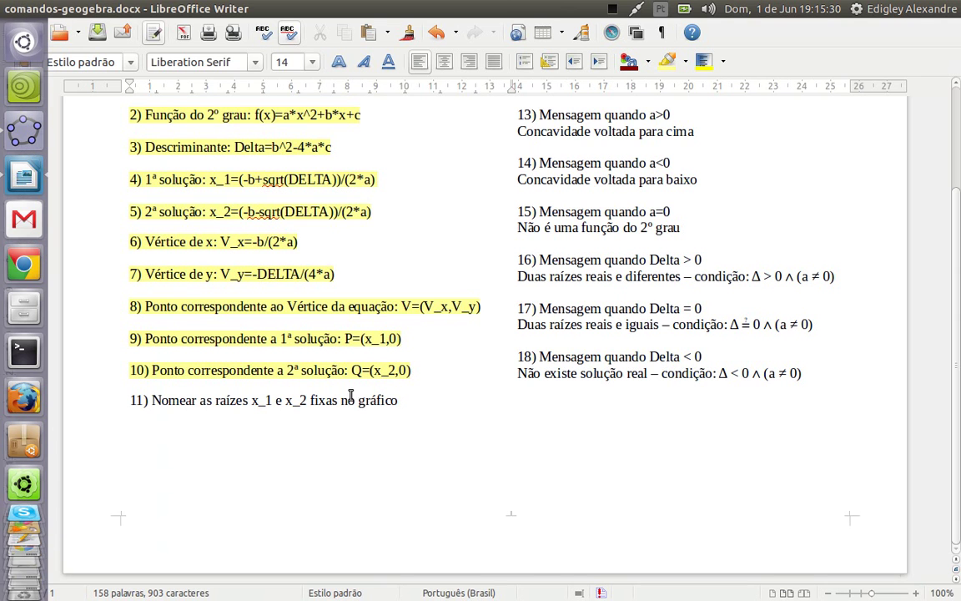
drag(411, 397, 136, 400)
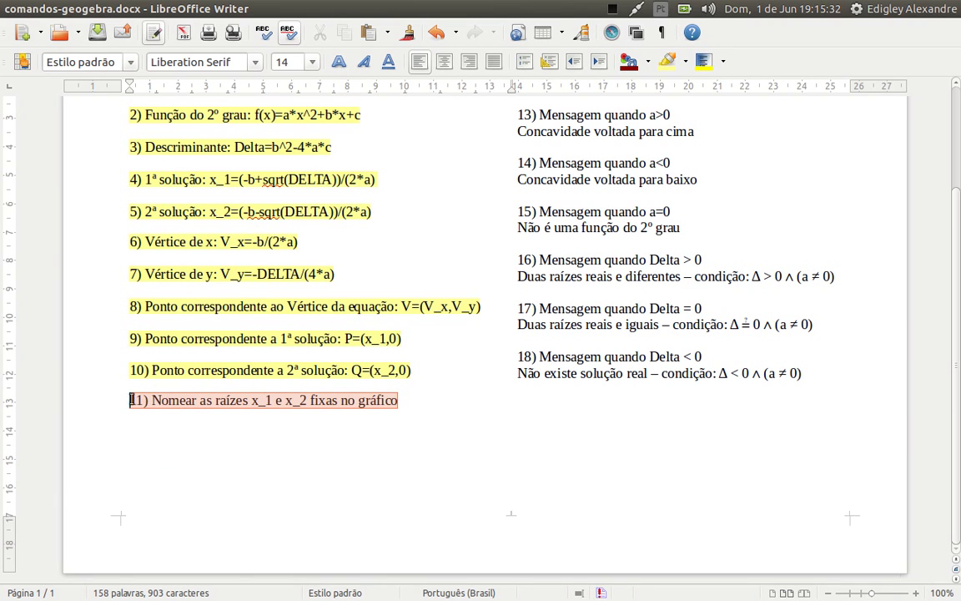
click(668, 61)
scroll(534, 275, up, 3)
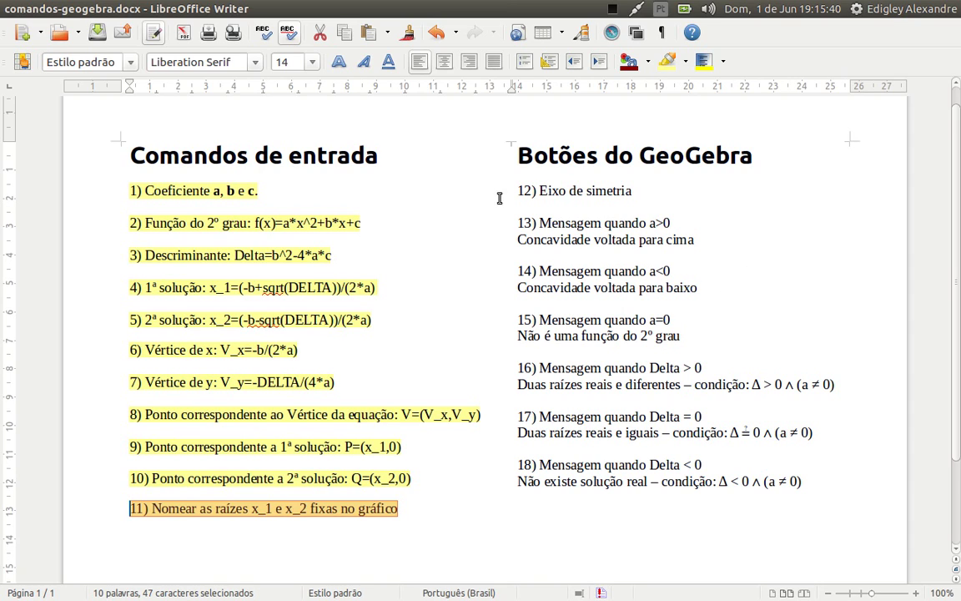
Switch to GeoGebra and construct the axis of symmetry as a line through vertex V perpendicular to the x-axis.
click(22, 131)
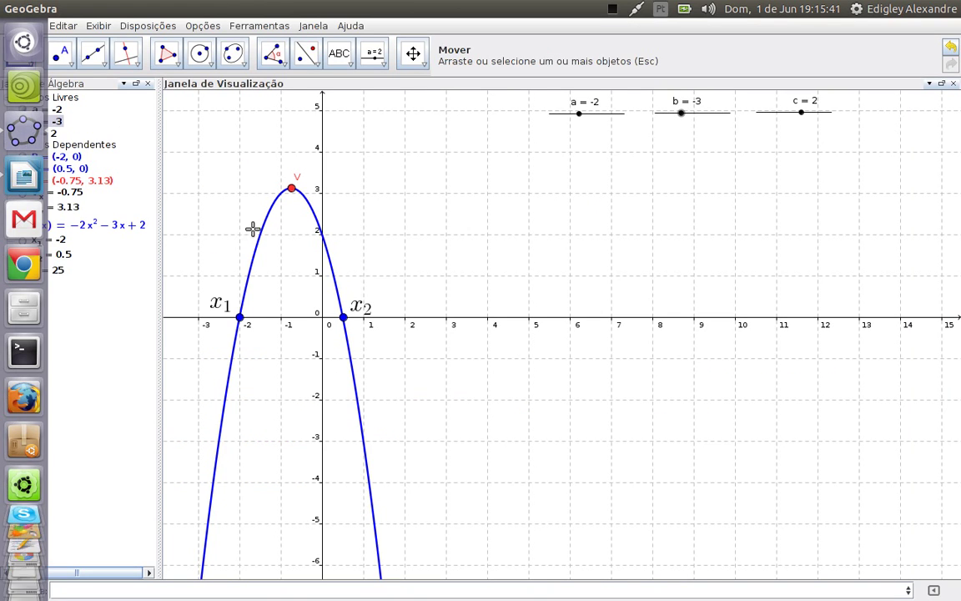
click(415, 62)
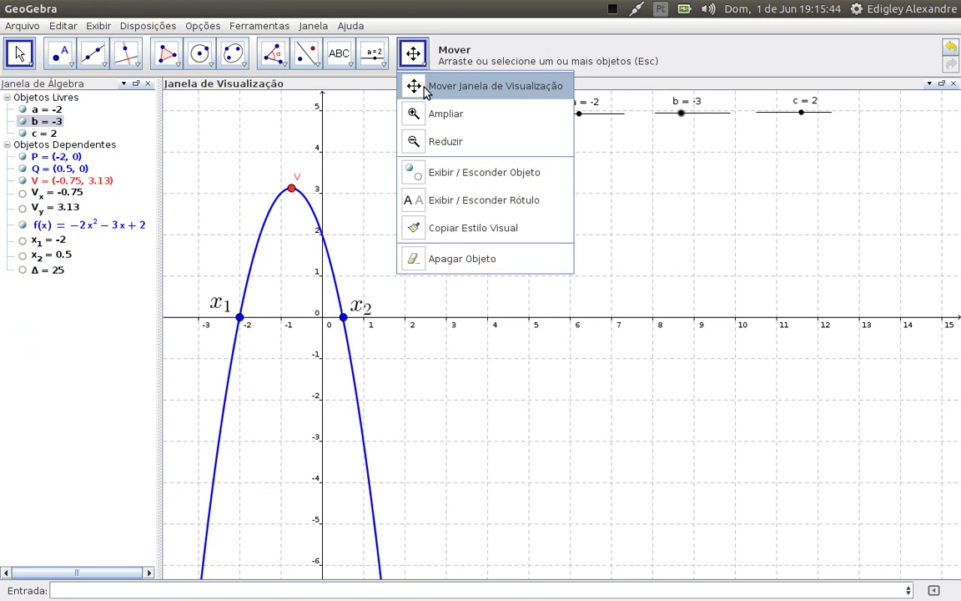
click(407, 86)
drag(371, 238, 400, 259)
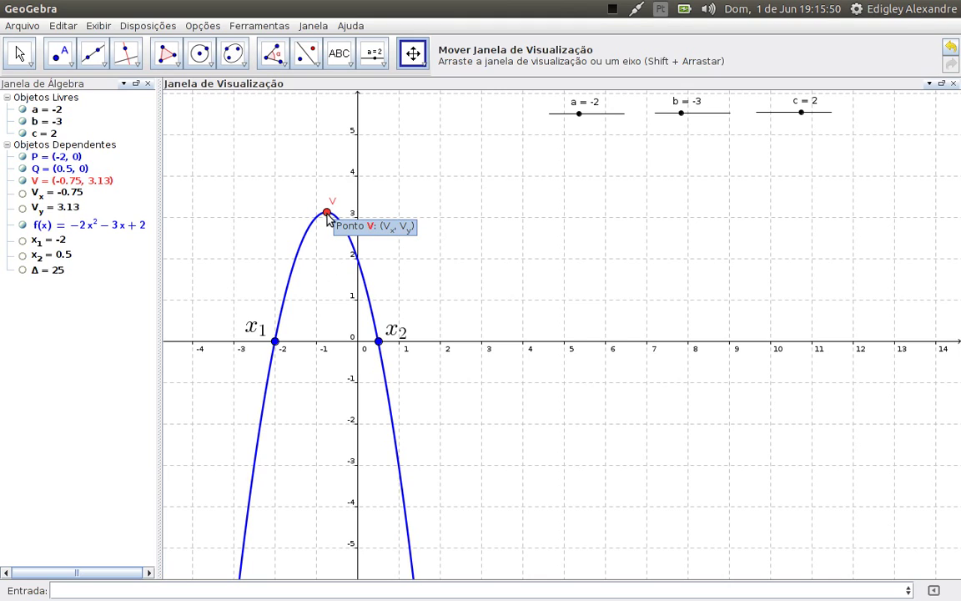
click(123, 64)
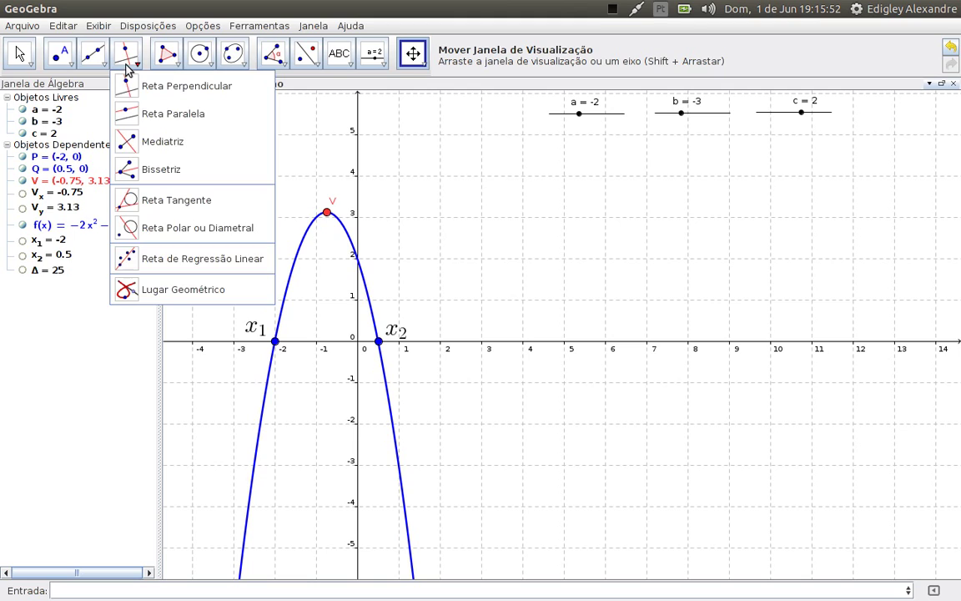
click(193, 92)
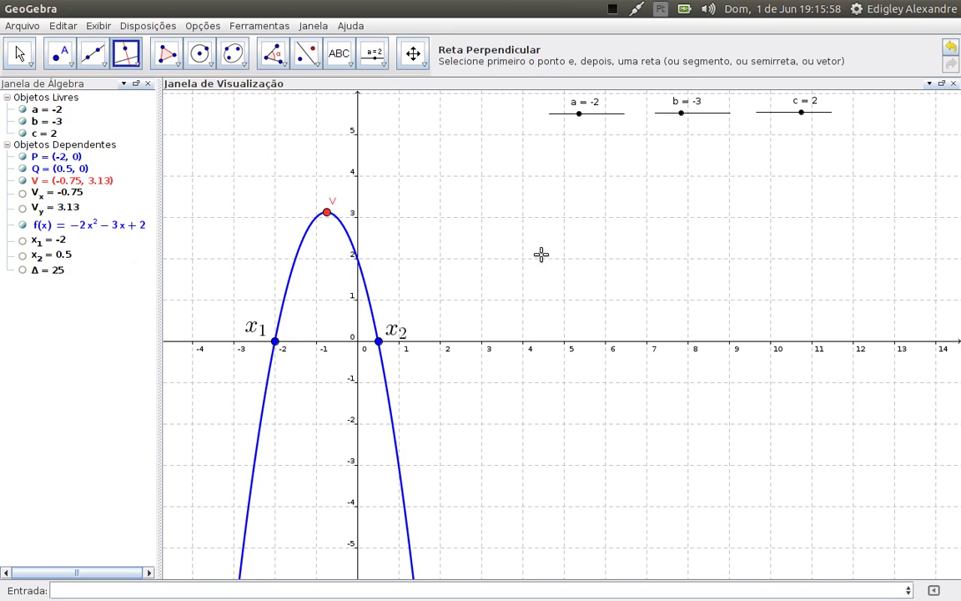
click(508, 343)
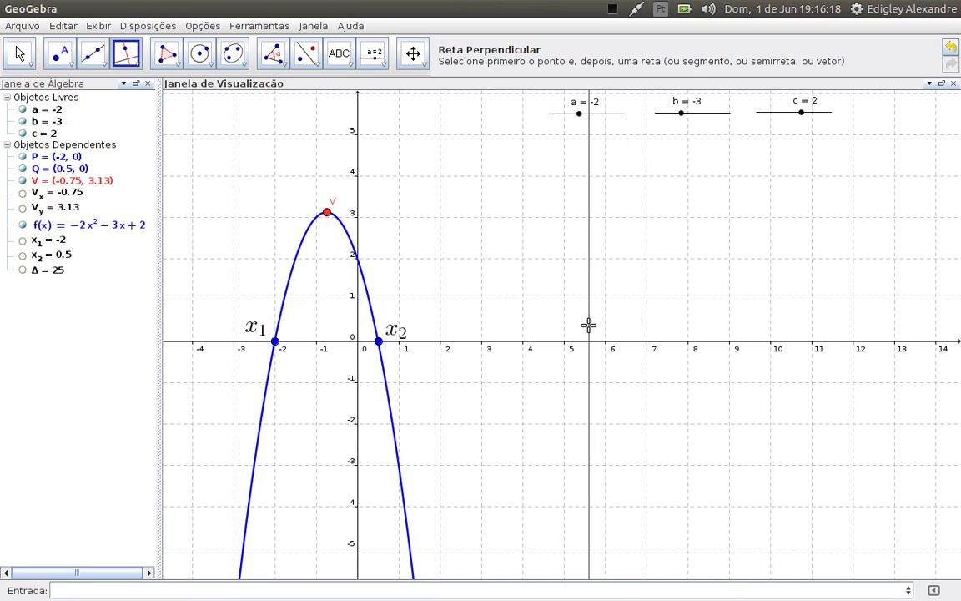
click(328, 214)
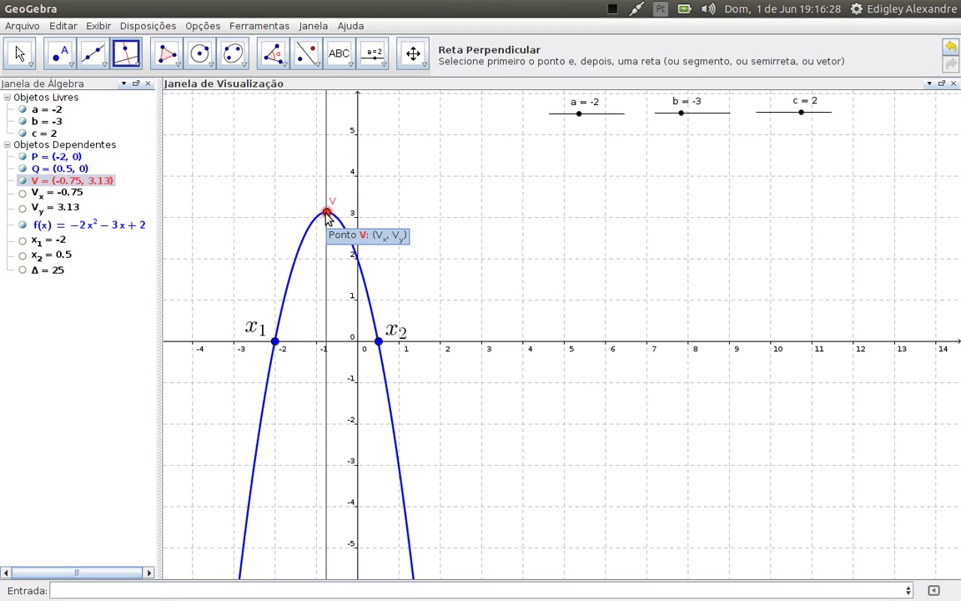
click(326, 213)
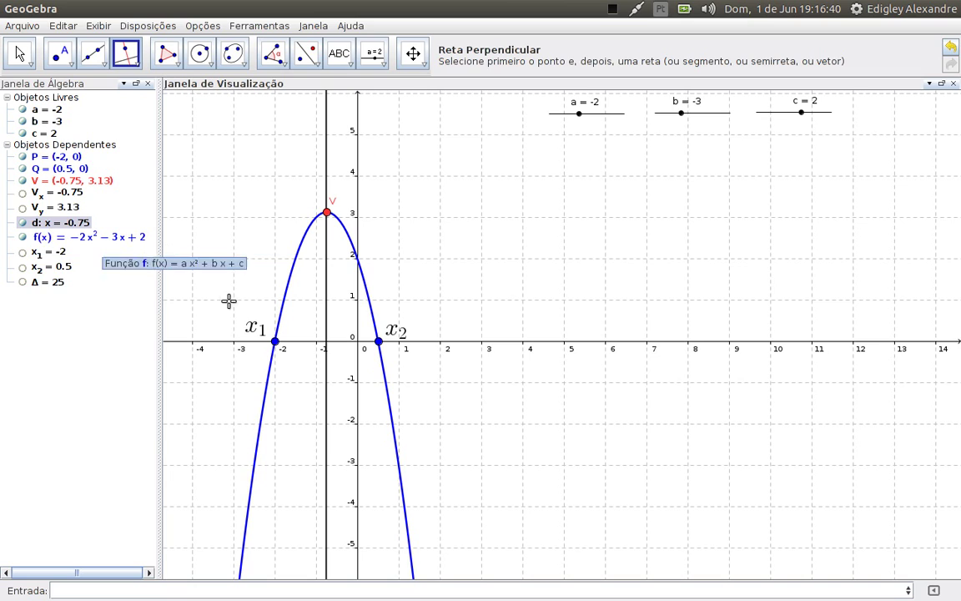
Colour the symmetry line purple (153, 0, 153) and set its line thickness to 6.
right_click(59, 223)
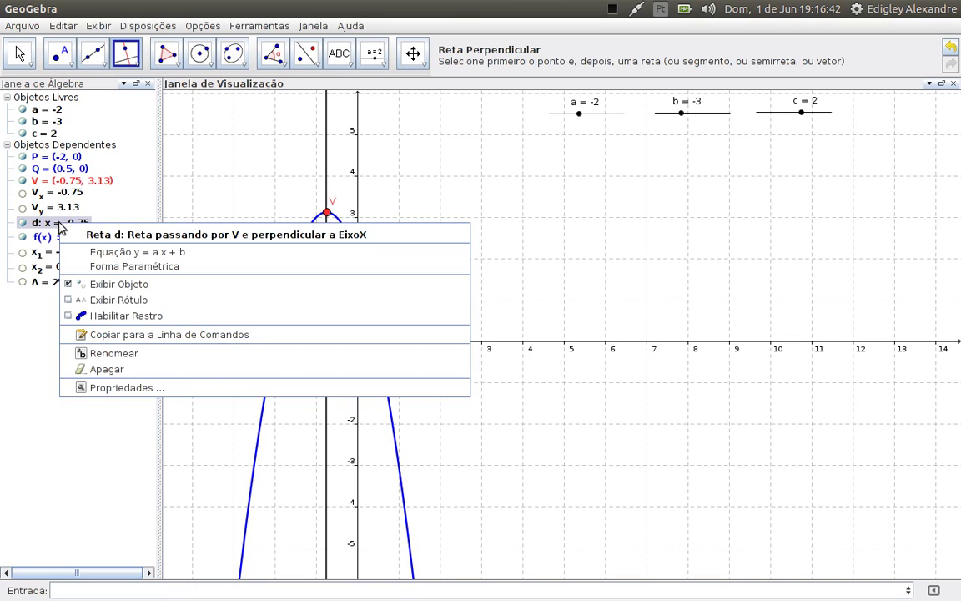
click(132, 390)
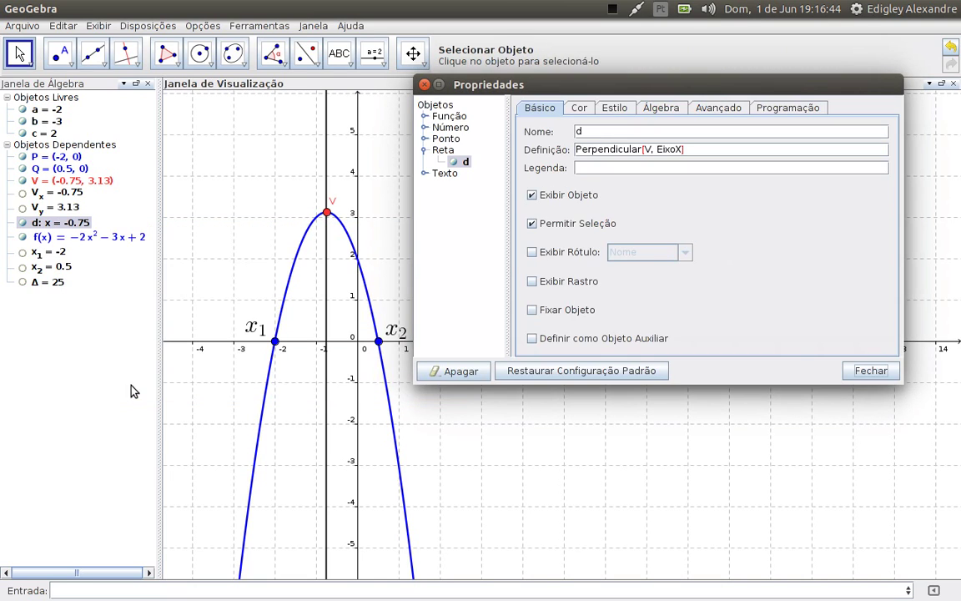
click(578, 115)
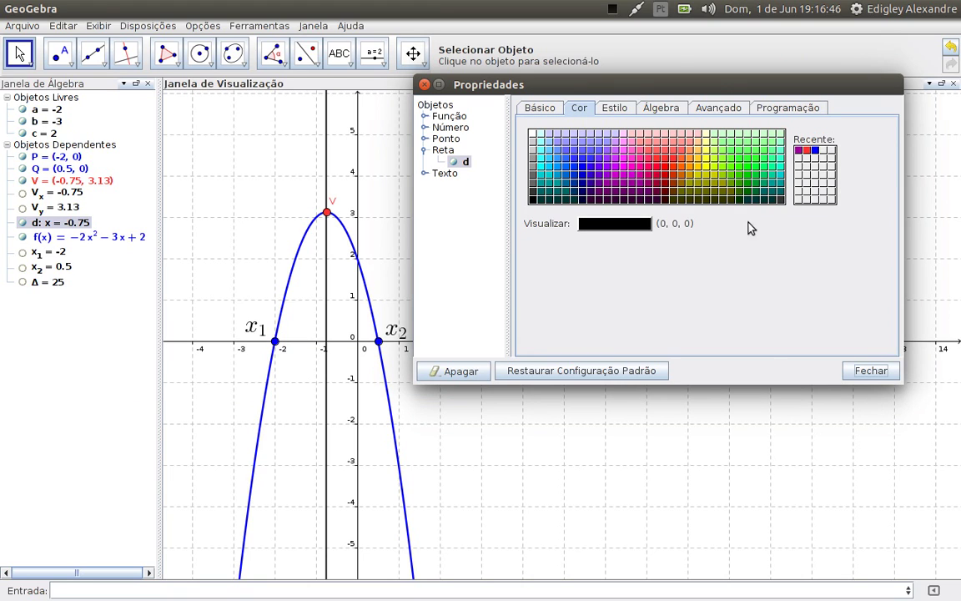
click(798, 152)
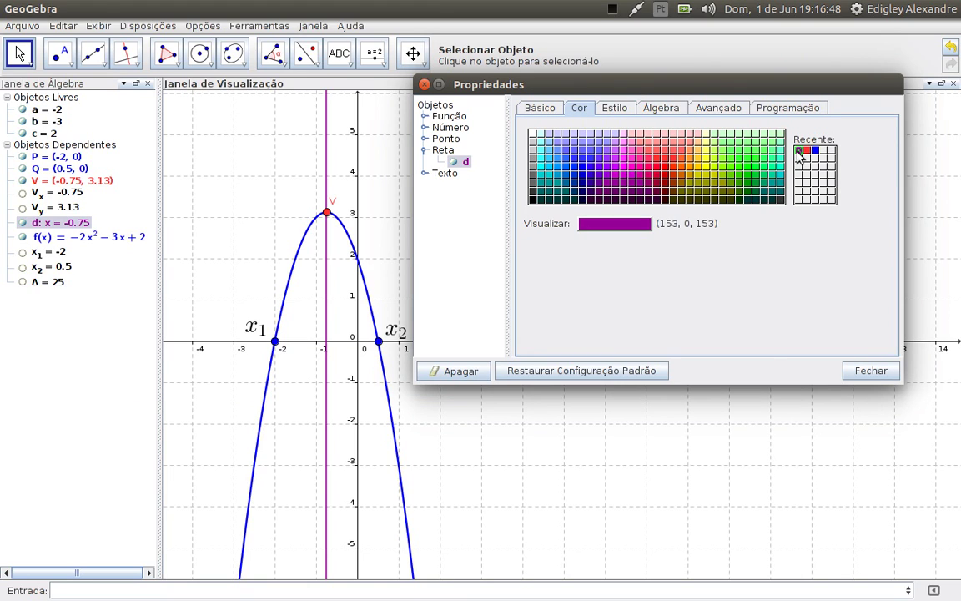
click(616, 110)
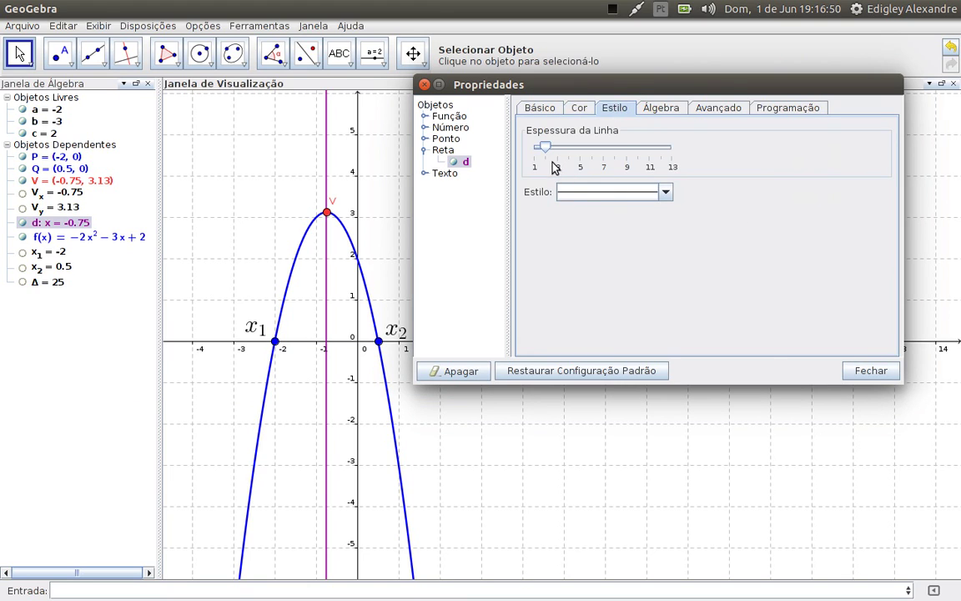
drag(558, 148, 592, 168)
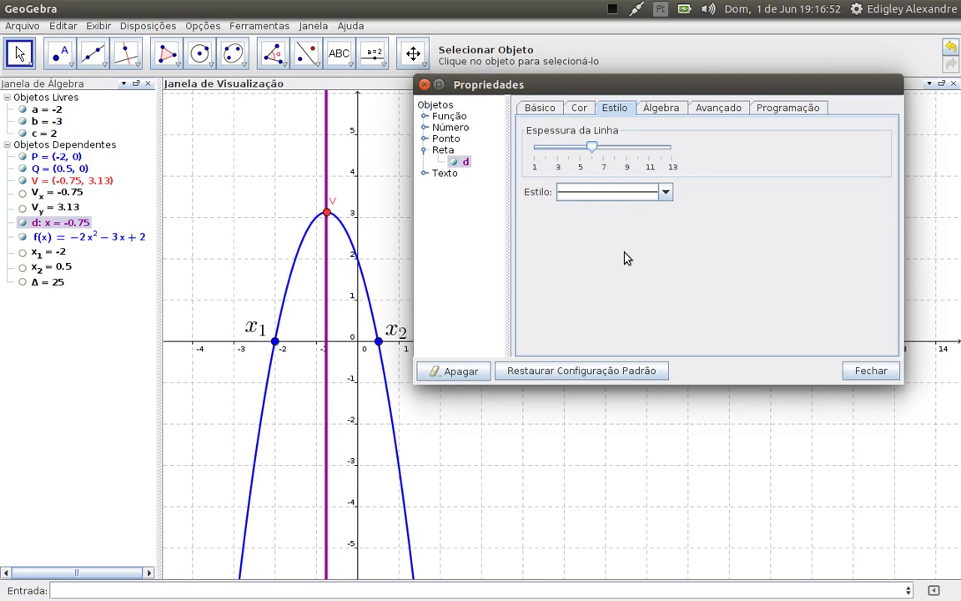
click(868, 369)
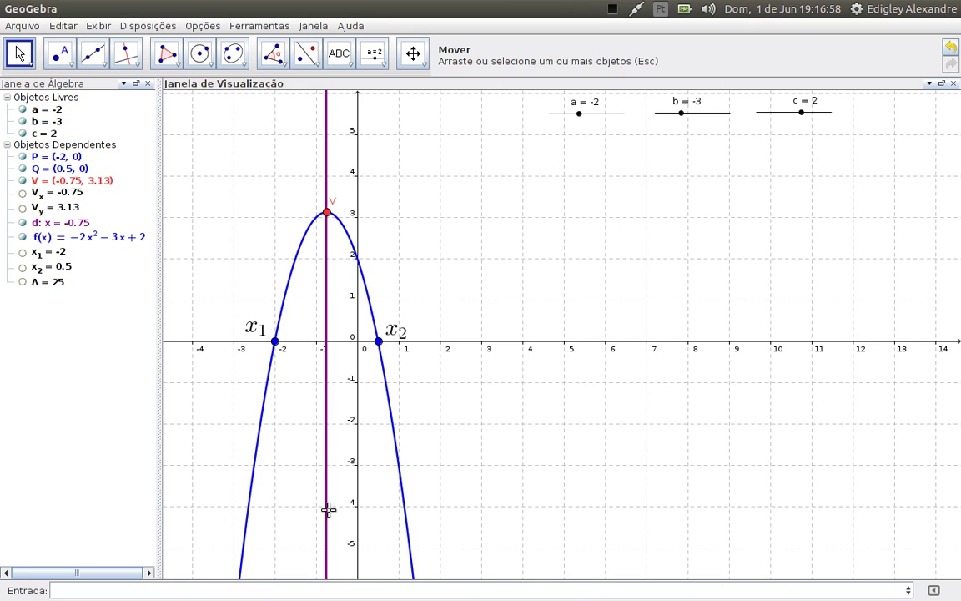
Test the symmetry line by setting slider b to -5, and highlight item 12 in yellow in the LibreOffice Writer command list.
drag(681, 114, 676, 140)
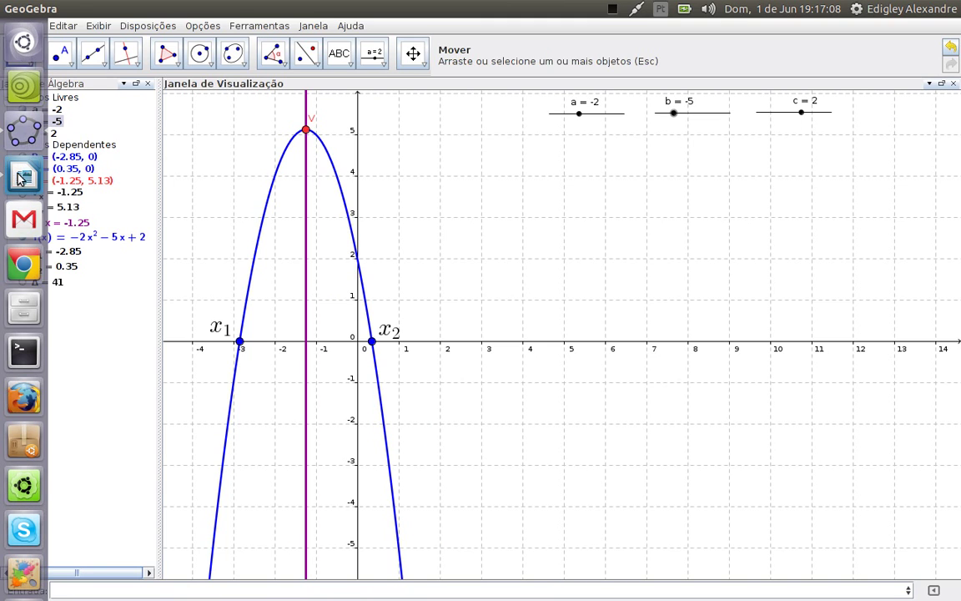
click(18, 159)
drag(645, 195, 515, 192)
click(667, 66)
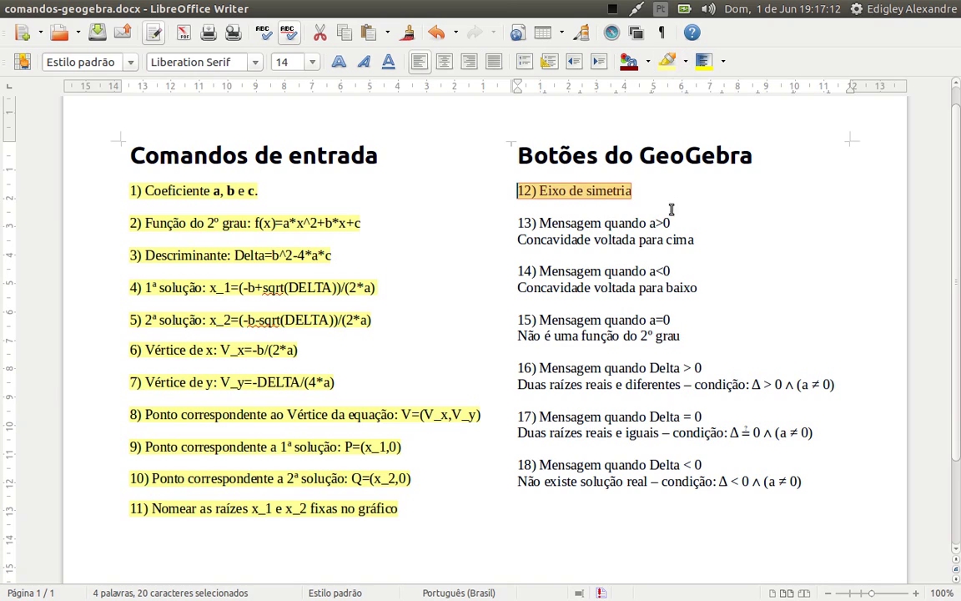
Copy the item 13 text from "a>0" through "Concavidade voltada para cima" and switch back to GeoGebra.
click(671, 223)
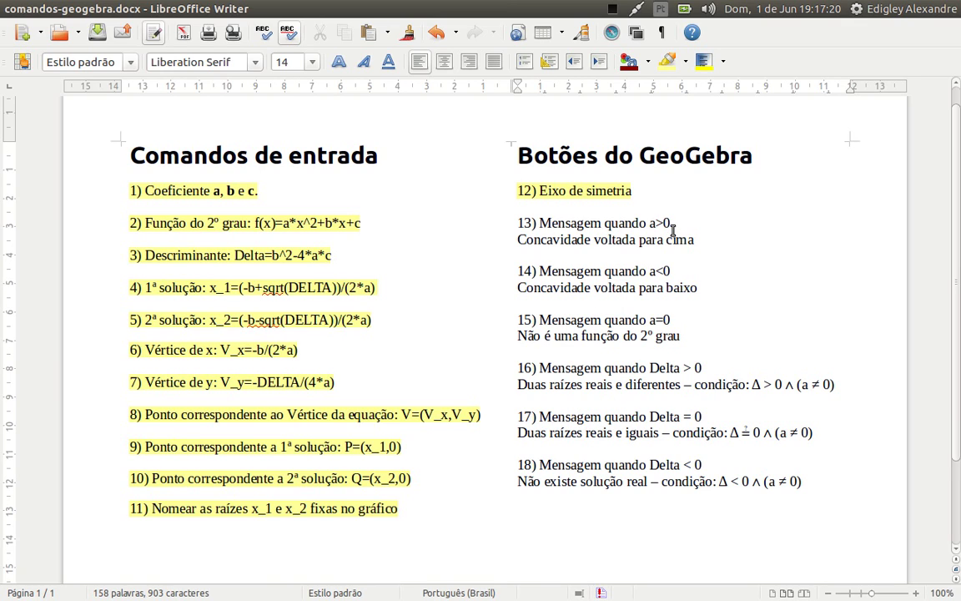
click(672, 271)
key(shift+Right)
key(shift+Right)
key(shift+Right)
key(shift+Right)
key(shift+Right)
key(shift+Right)
key(shift+Right)
key(shift+Right)
key(shift+Right)
key(shift+Right)
key(shift+Right)
key(shift+Right)
key(shift+Right)
key(shift+Right)
key(shift+Right)
key(shift+Right)
key(shift+Right)
key(shift+Right)
key(shift+Right)
key(shift+Right)
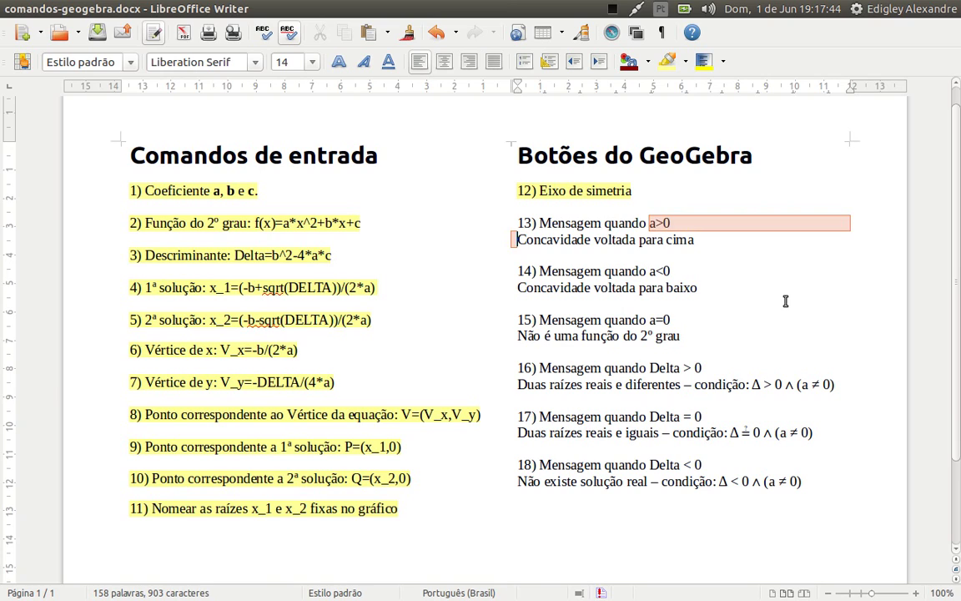
key(shift+Right)
key(shift+Right)
key(shift+Right)
key(shift+Right)
key(shift+Right)
key(ctrl+c)
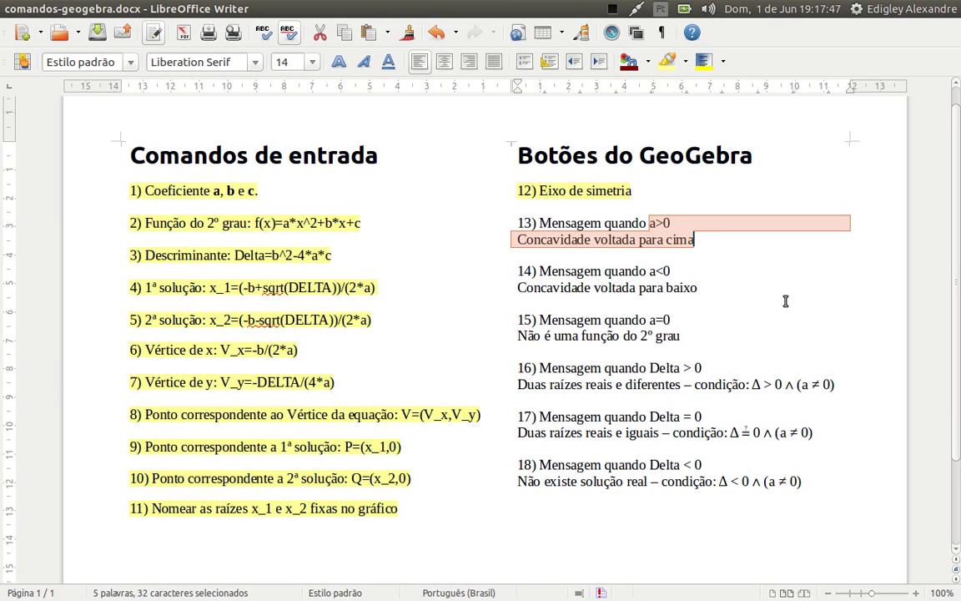
mouse_move(3, 171)
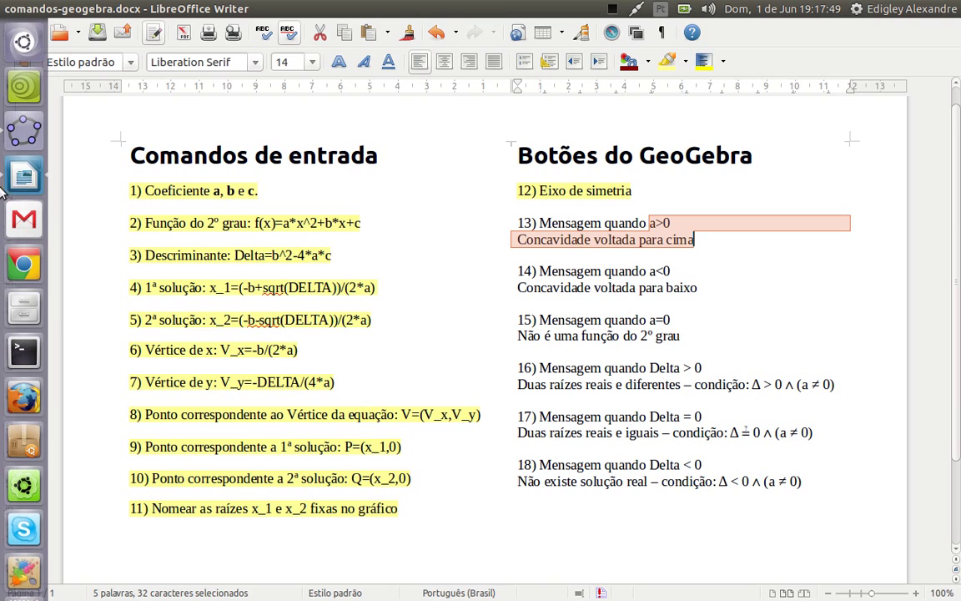
click(21, 132)
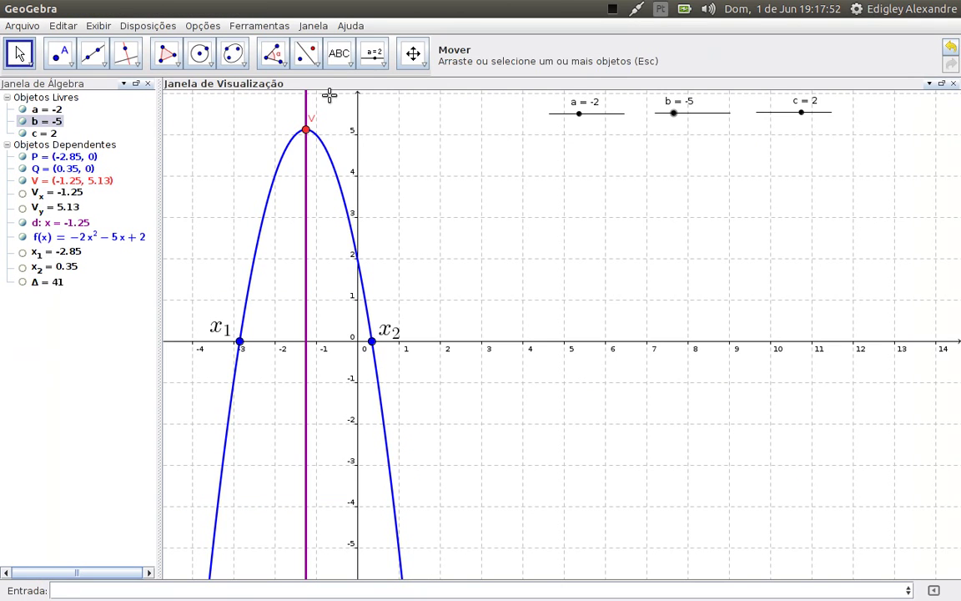
Insert a text object below slider a with the copied message joined on one line as "a>0 - Concavidade voltada para cima".
click(347, 61)
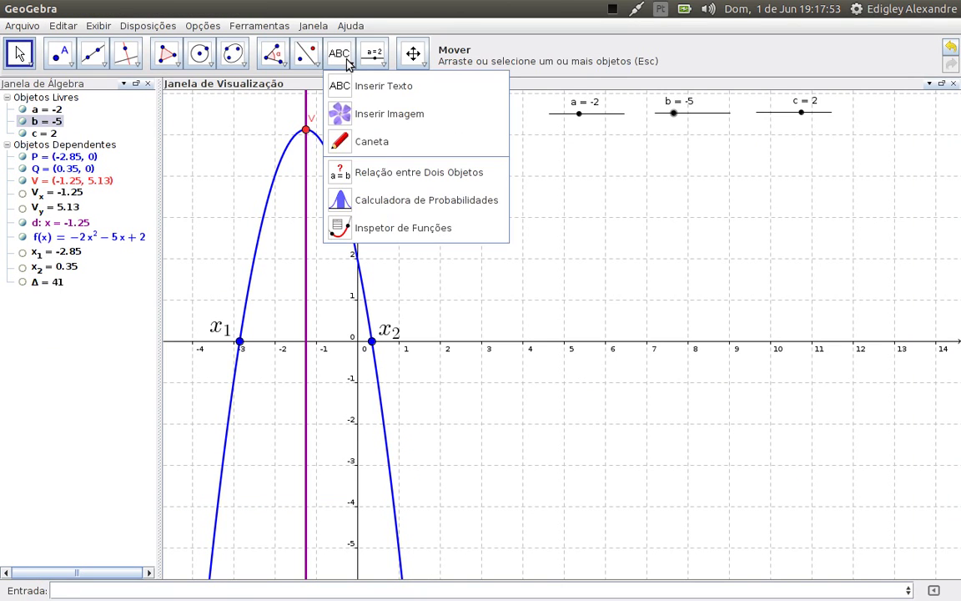
click(392, 86)
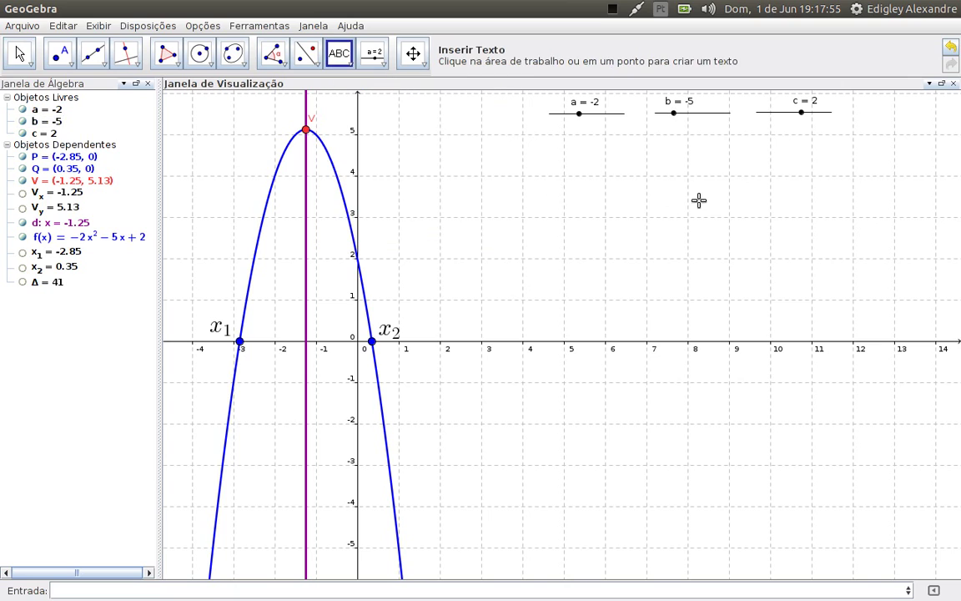
click(551, 135)
drag(550, 52, 528, 182)
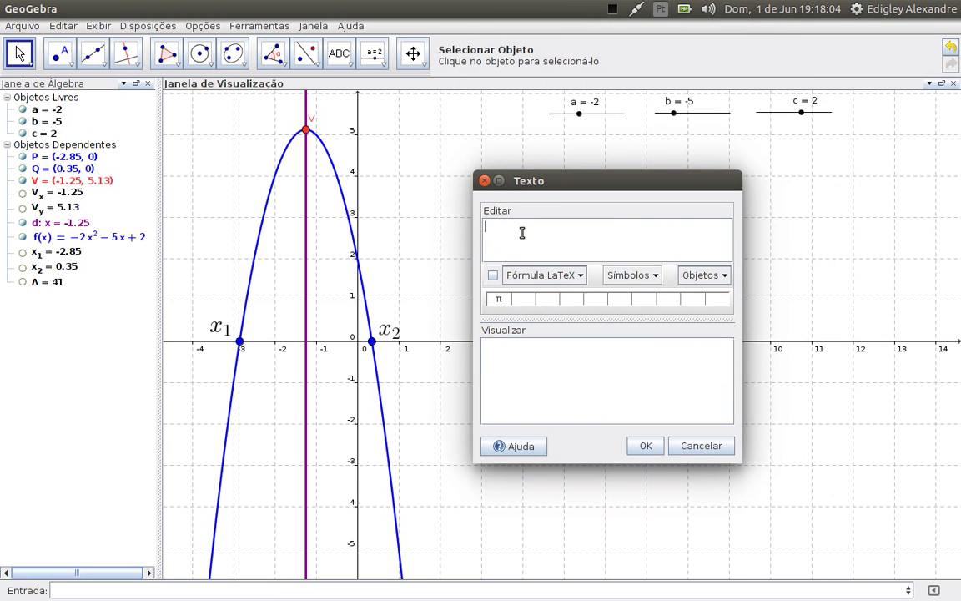
key(ctrl+v)
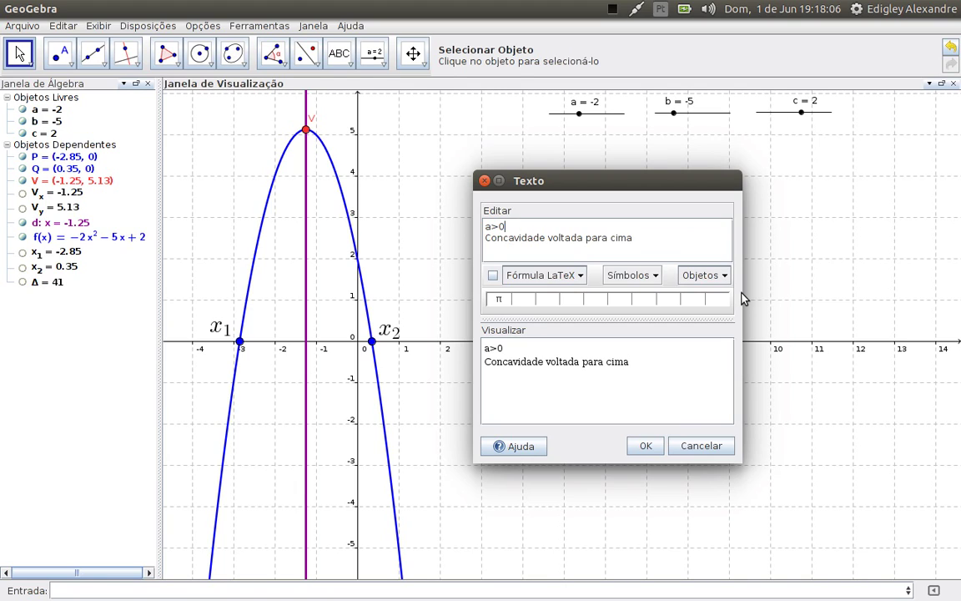
key(Delete)
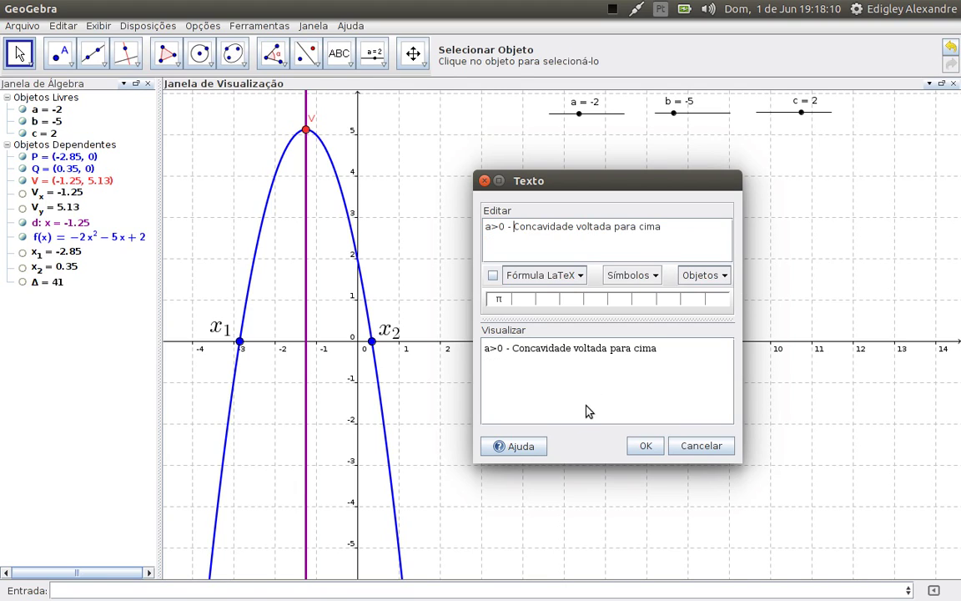
Format the message as a LaTeX formula with LaTeX spaces between the words "Concavidade voltada para cima", and create the text.
click(492, 276)
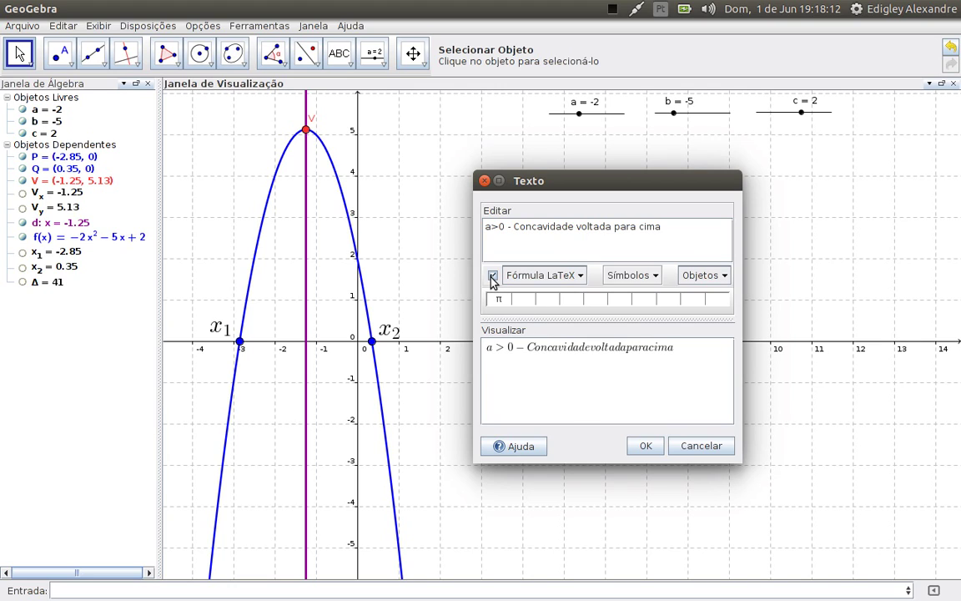
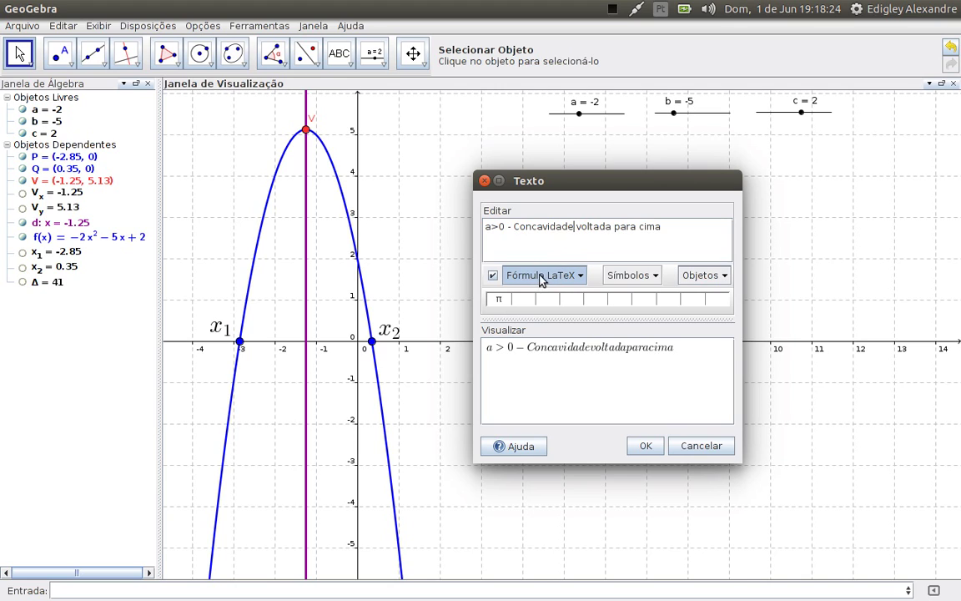
click(581, 276)
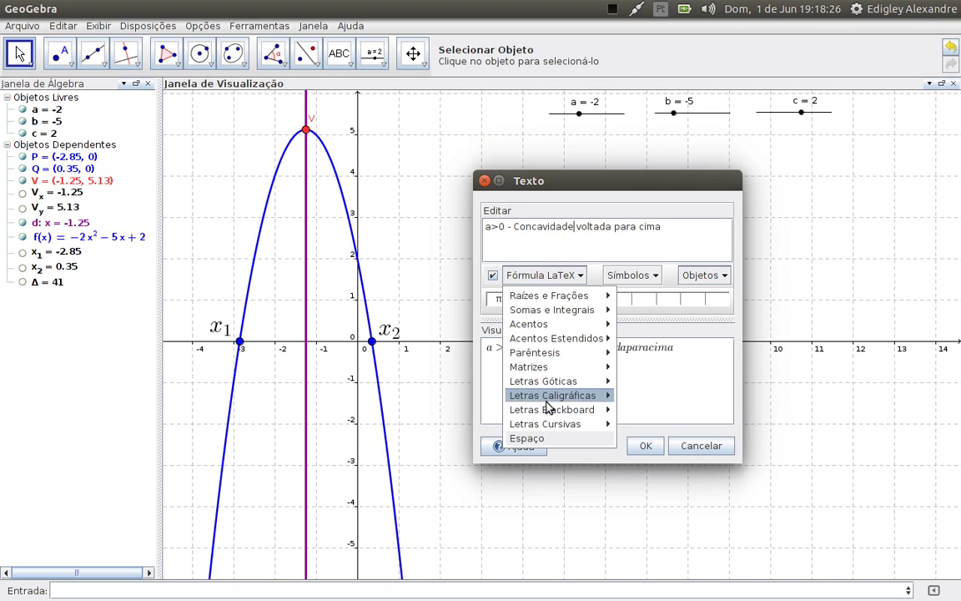
click(535, 440)
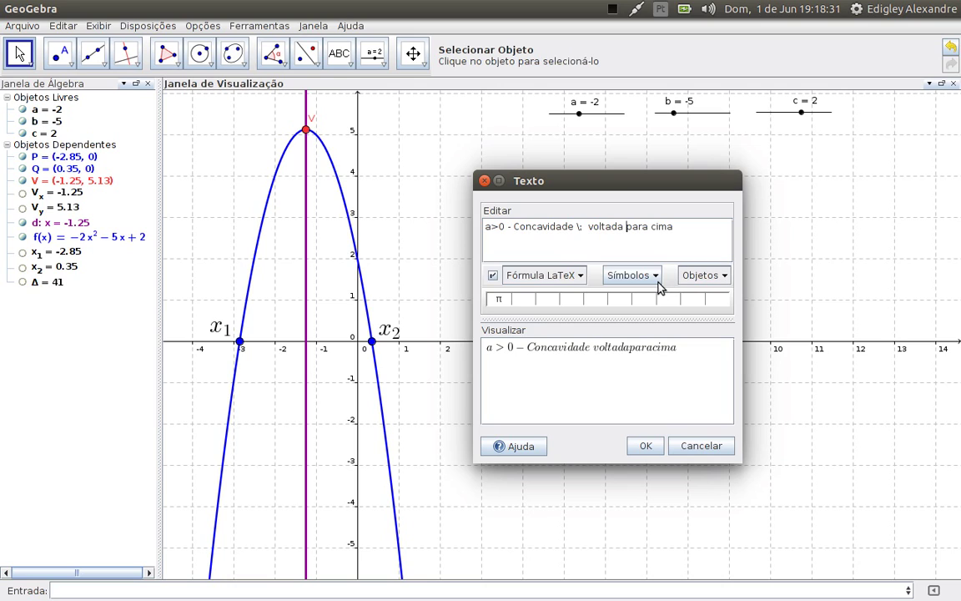
click(559, 276)
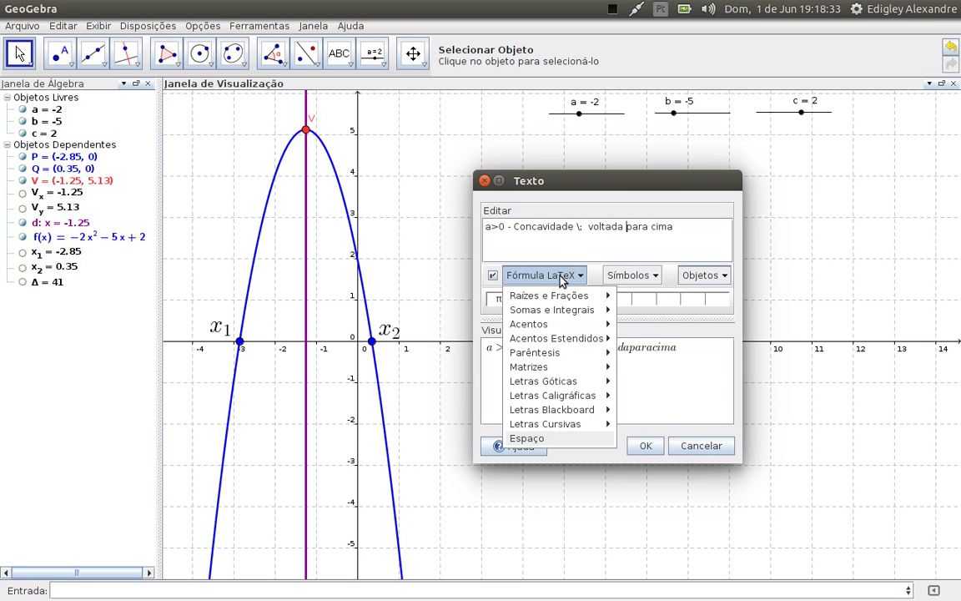
click(527, 438)
click(663, 225)
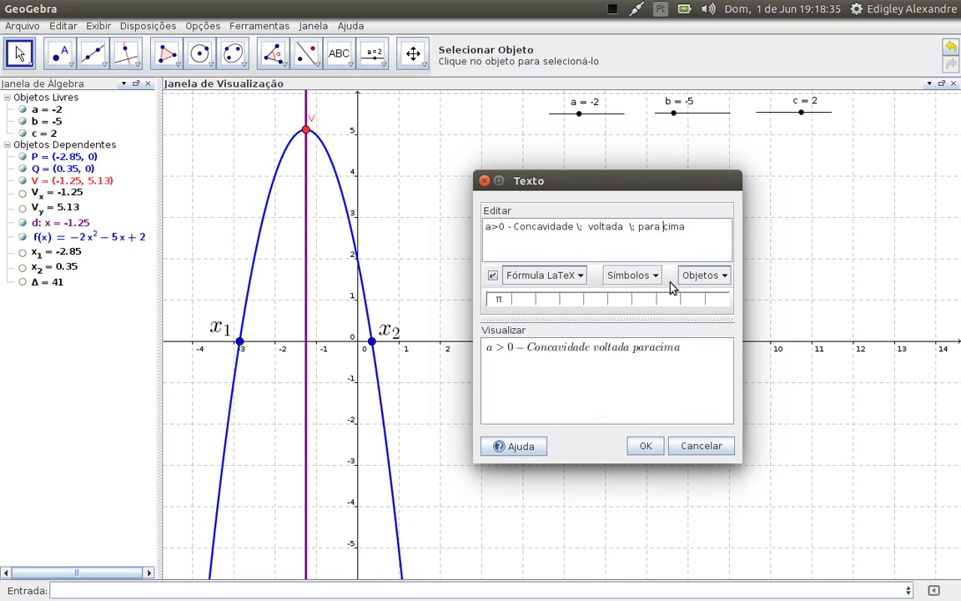
click(525, 274)
click(530, 439)
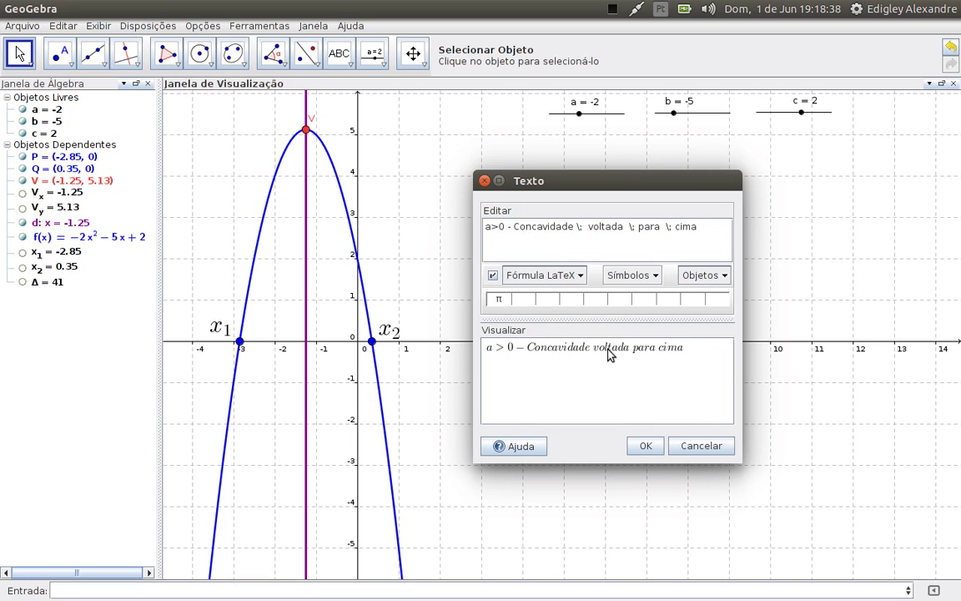
click(644, 446)
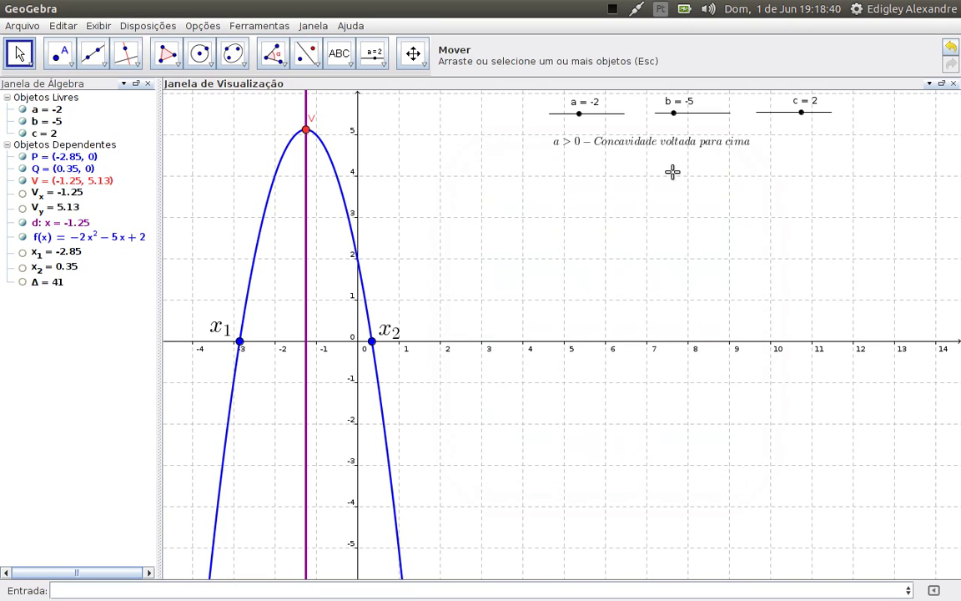
Set the a>0 concavity message's text size to Médio and position it just below the three sliders.
mouse_move(600, 146)
mouse_down()
mouse_move(620, 180)
mouse_move(589, 140)
mouse_up()
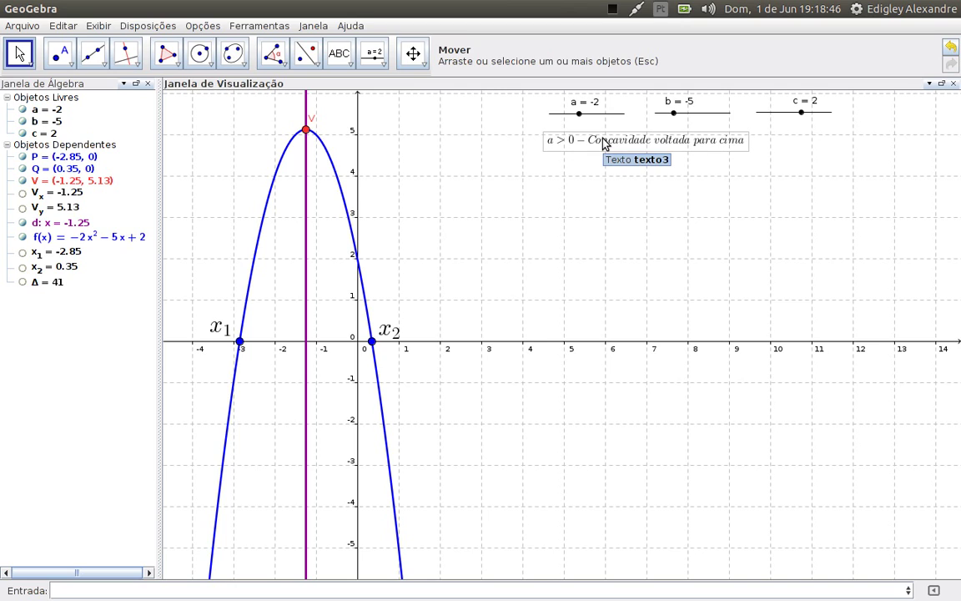
right_click(606, 144)
click(650, 288)
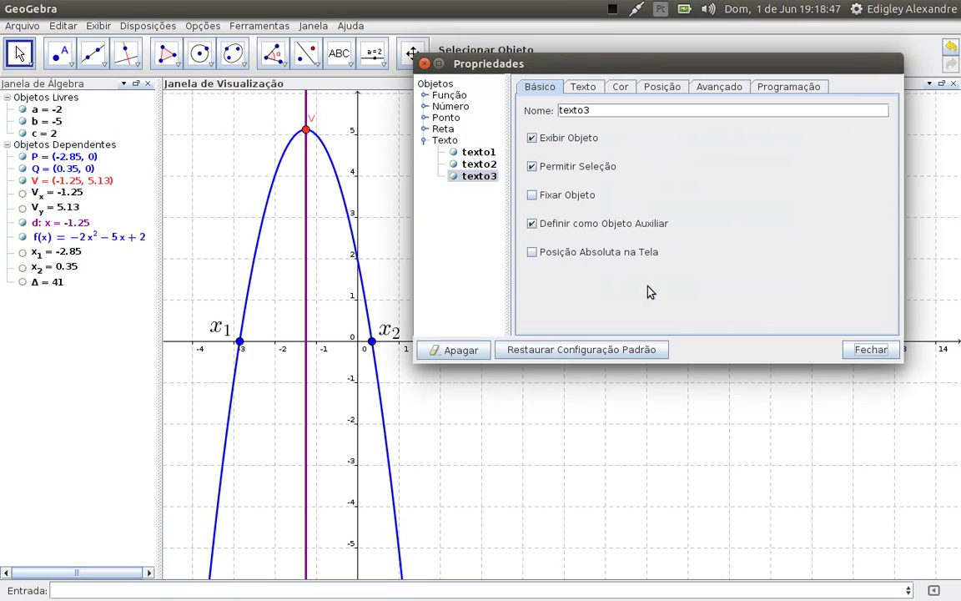
click(584, 86)
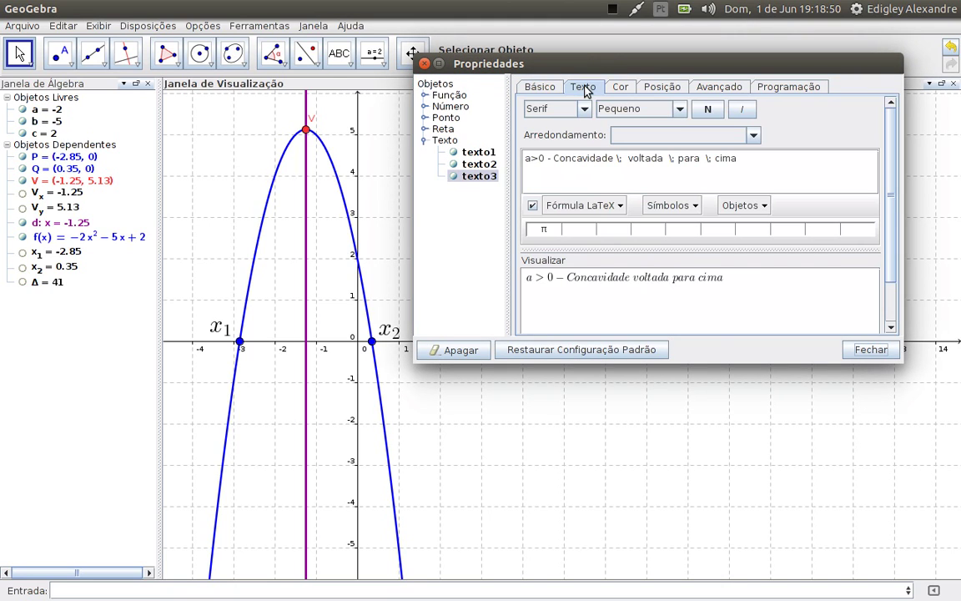
click(638, 108)
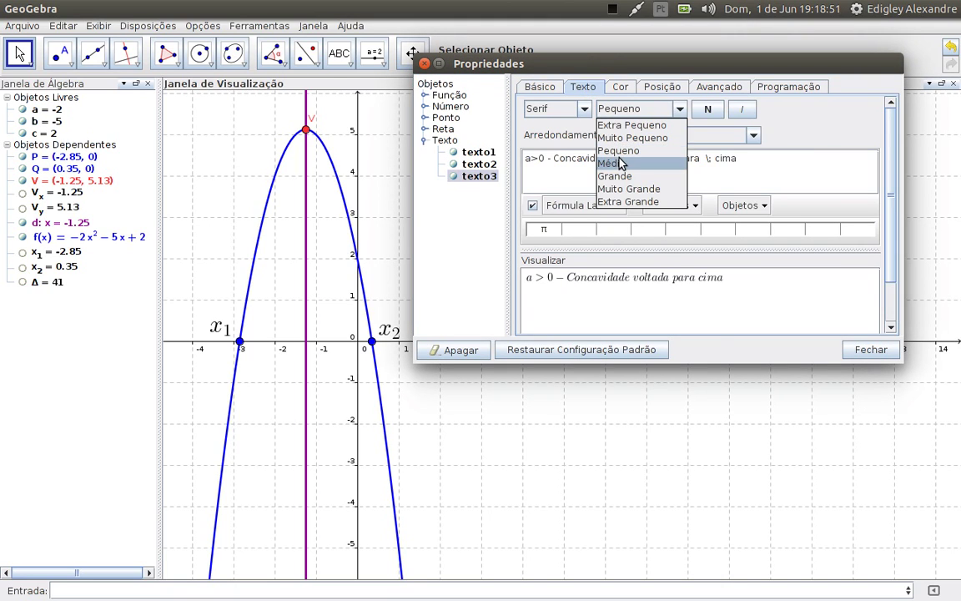
click(614, 162)
click(869, 355)
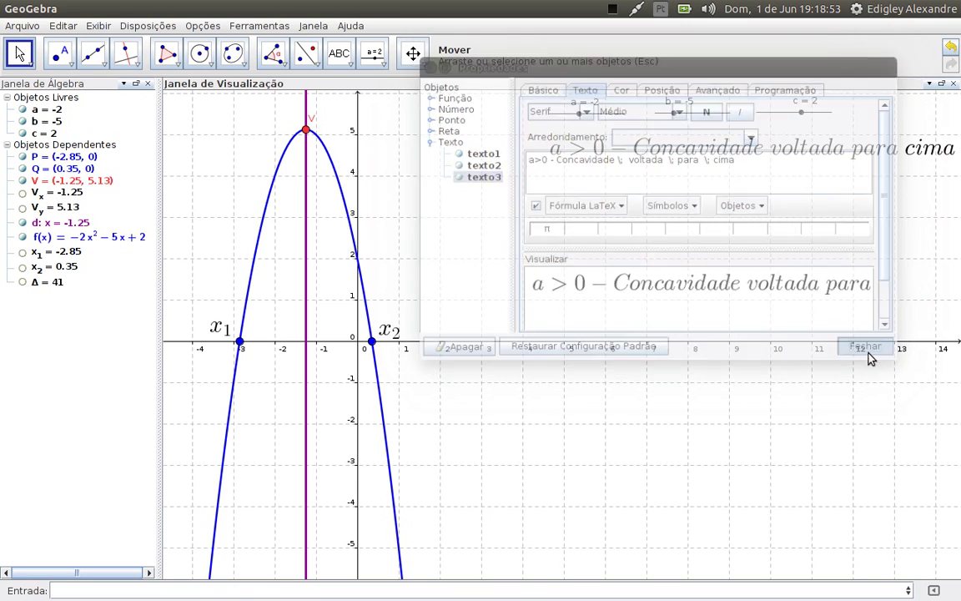
drag(733, 166, 698, 150)
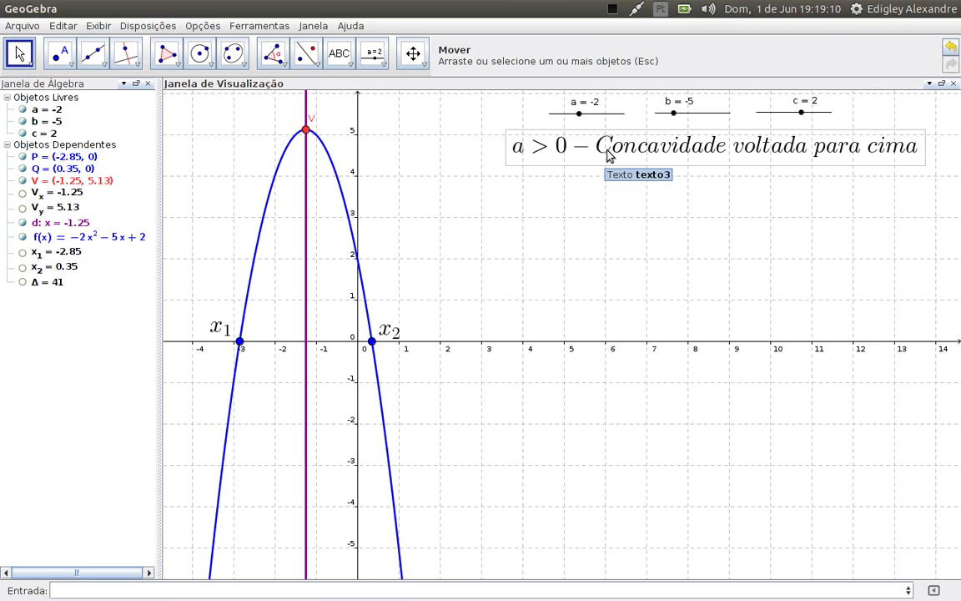
mouse_move(641, 151)
mouse_down()
mouse_move(618, 155)
mouse_move(657, 149)
mouse_move(644, 147)
mouse_up()
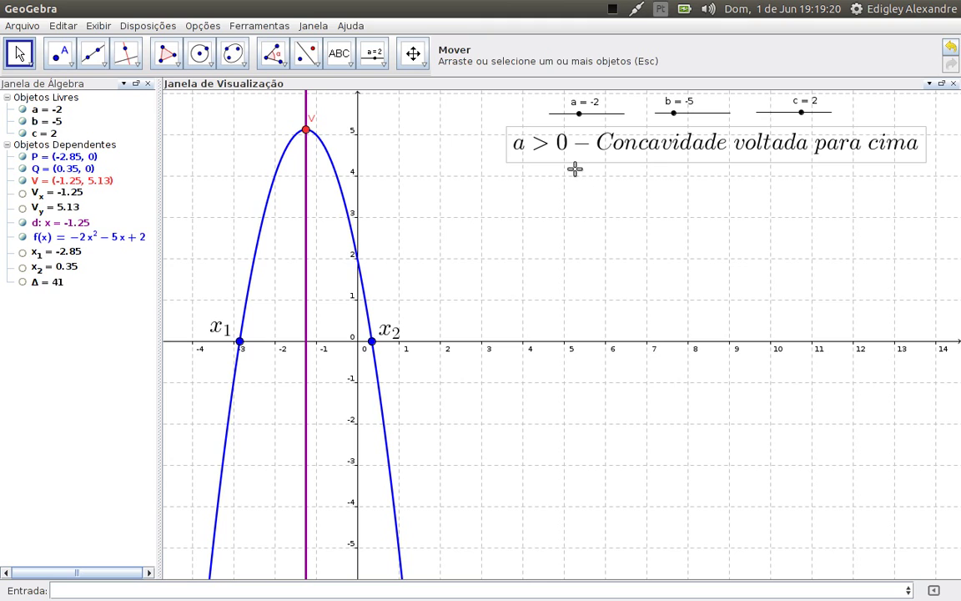
Switch to the command list in LibreOffice Writer.
mouse_move(4, 144)
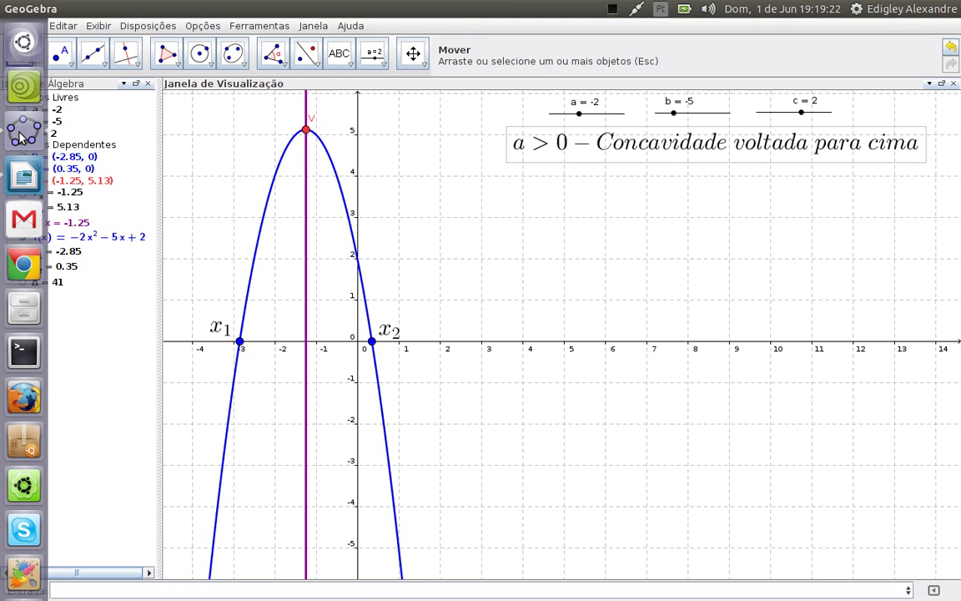
click(14, 182)
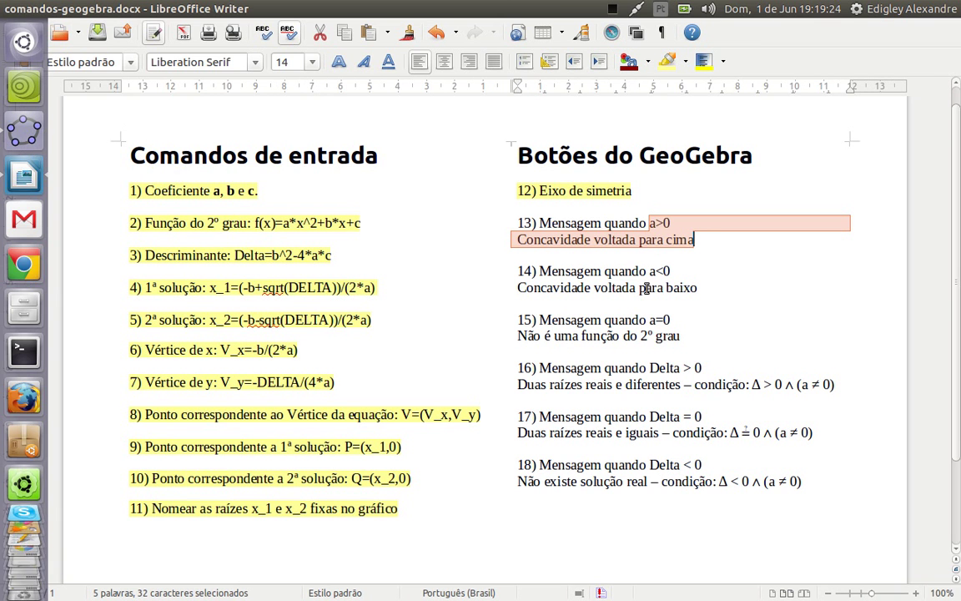
Copy the item 14 message from "a<0" through "Concavidade voltada para baixo" in the commands document.
click(594, 287)
click(650, 271)
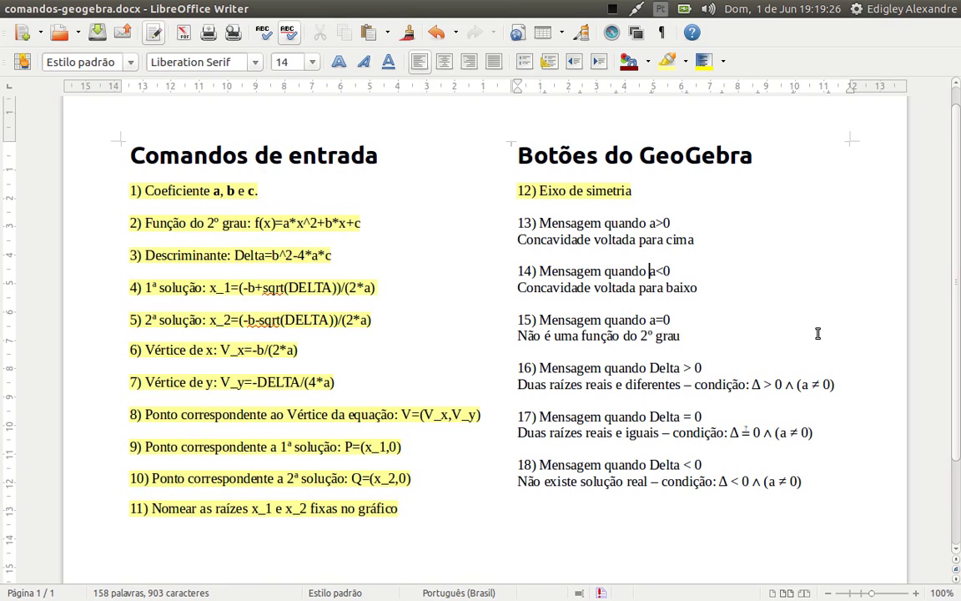
key(shift+Right)
key(shift+Right)
key(shift+Right)
key(shift+Right)
key(shift+Right)
key(shift+Right)
key(shift+Right)
key(shift+Right)
key(shift+Right)
key(shift+Right)
key(shift+Right)
key(shift+Right)
key(shift+Right)
key(shift+Right)
key(shift+Right)
key(shift+Right)
key(shift+Right)
key(shift+Right)
key(shift+Right)
key(shift+Right)
key(ctrl+c)
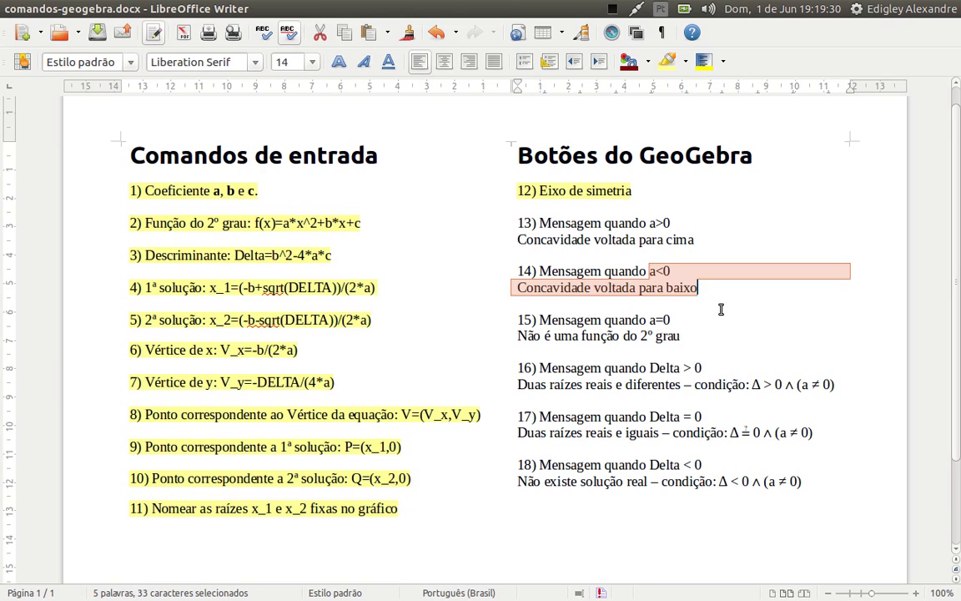
In GeoGebra, start a text below the a>0 message and paste the copied message as one line, "a<0 - Concavidade voltada para baixo".
mouse_move(2, 210)
click(20, 131)
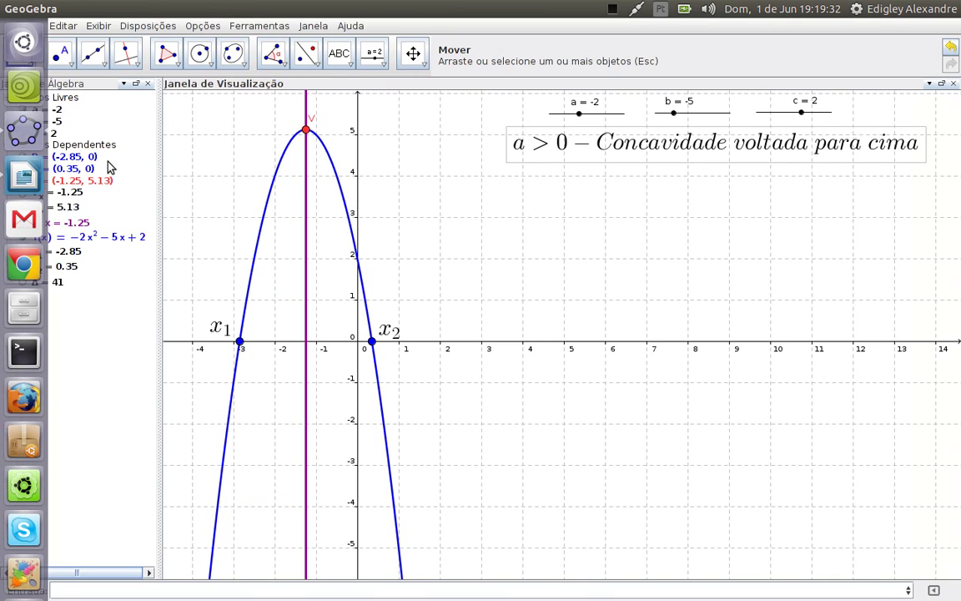
click(348, 65)
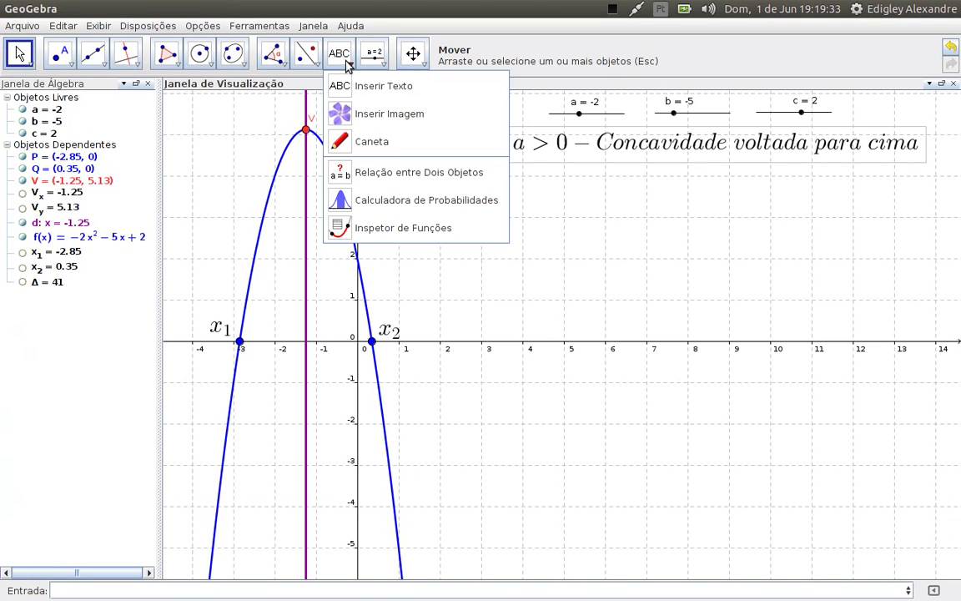
click(393, 86)
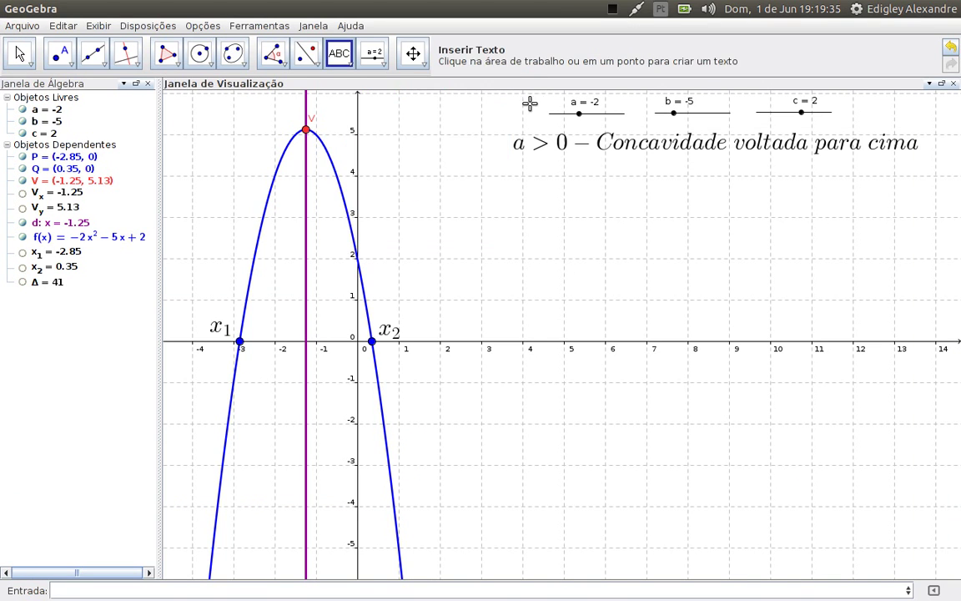
click(528, 182)
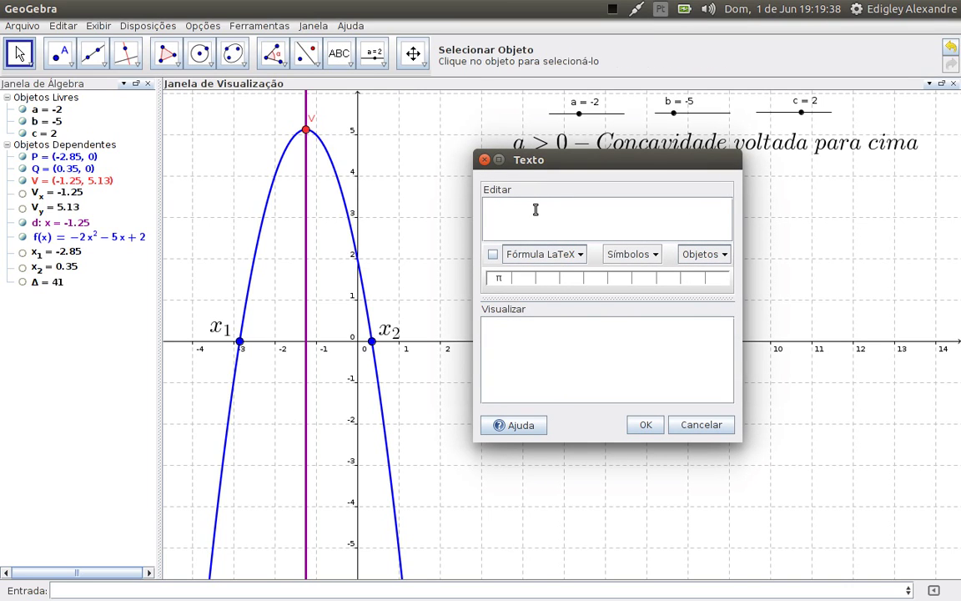
key(ctrl+v)
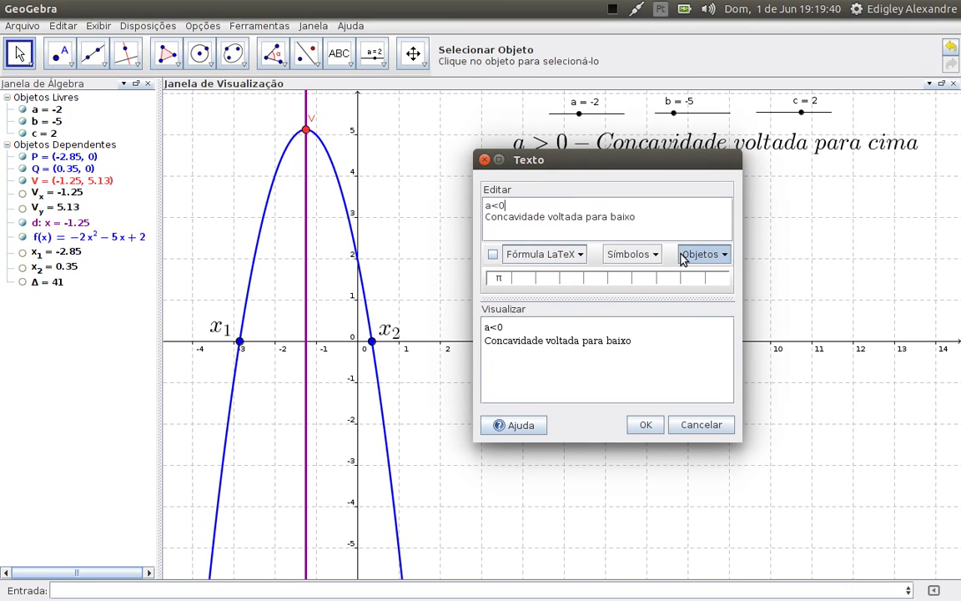
key(Delete)
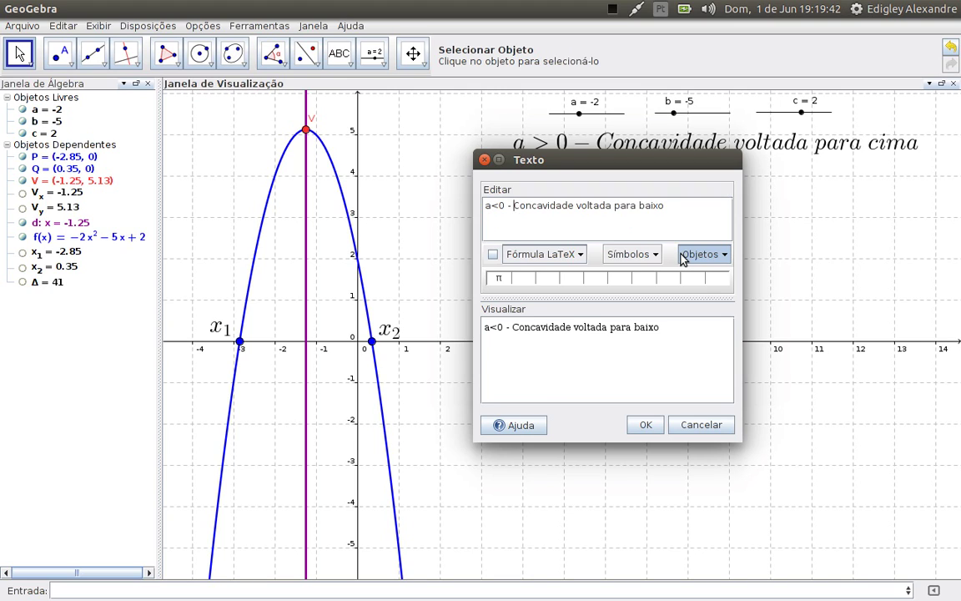
Format the a<0 text as a LaTeX formula with spaces between the words of "Concavidade voltada para baixo" and create it.
click(492, 254)
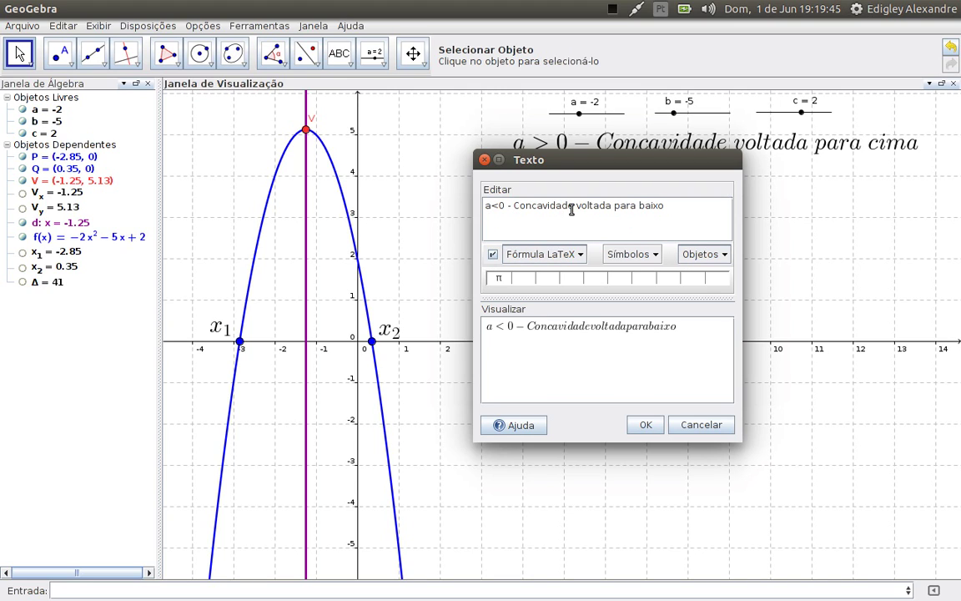
click(552, 257)
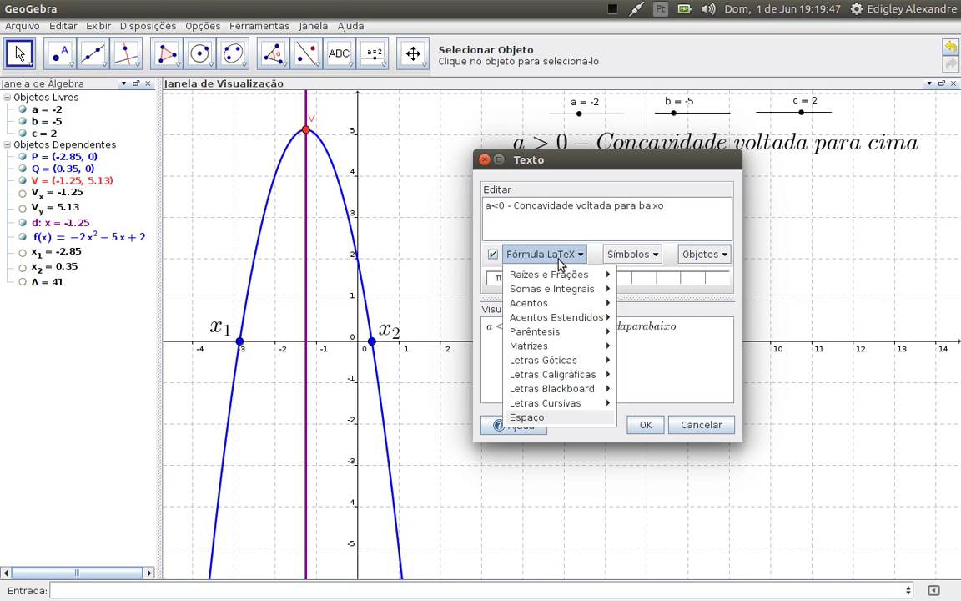
click(537, 417)
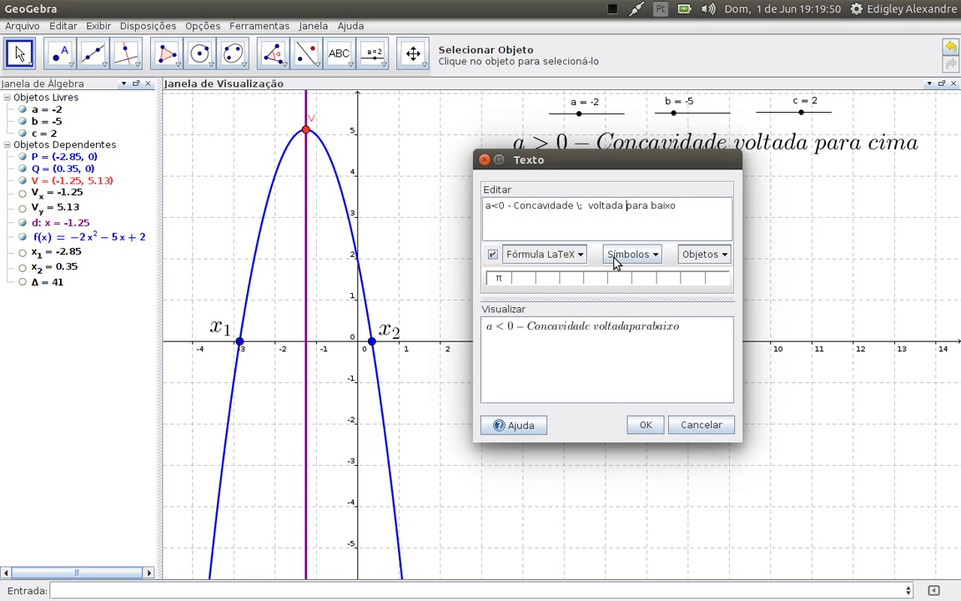
click(557, 254)
click(511, 416)
click(663, 205)
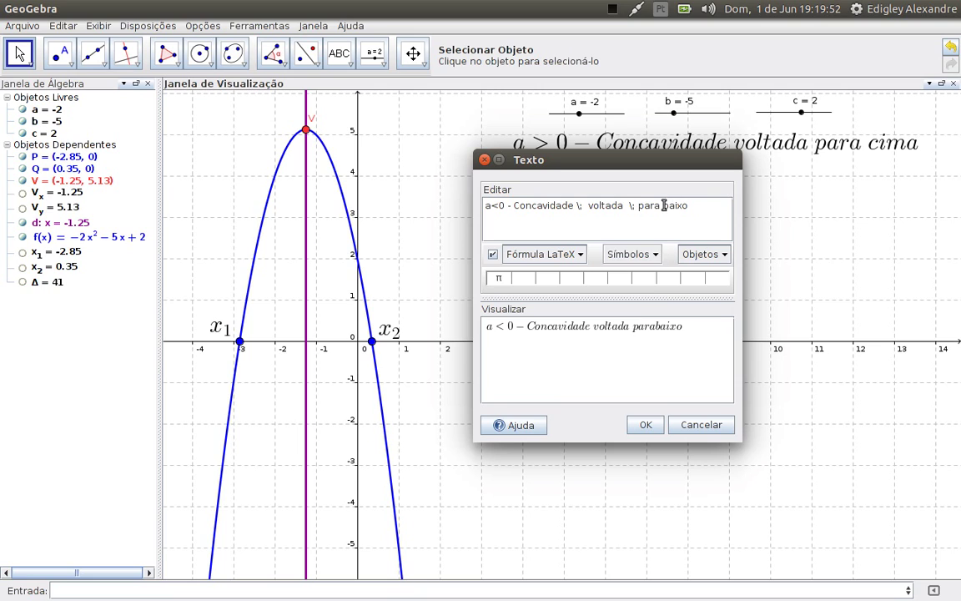
click(557, 254)
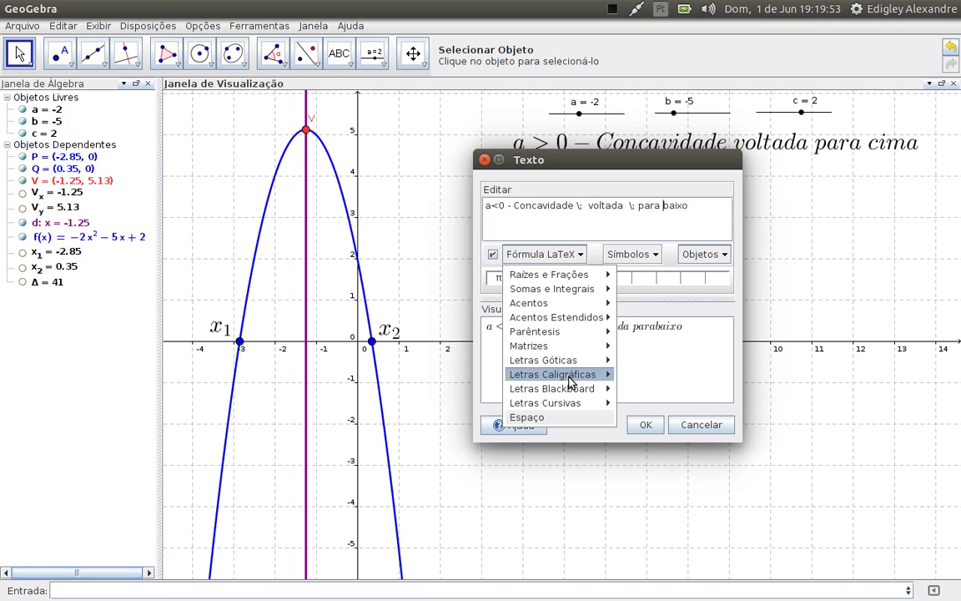
click(530, 417)
click(644, 427)
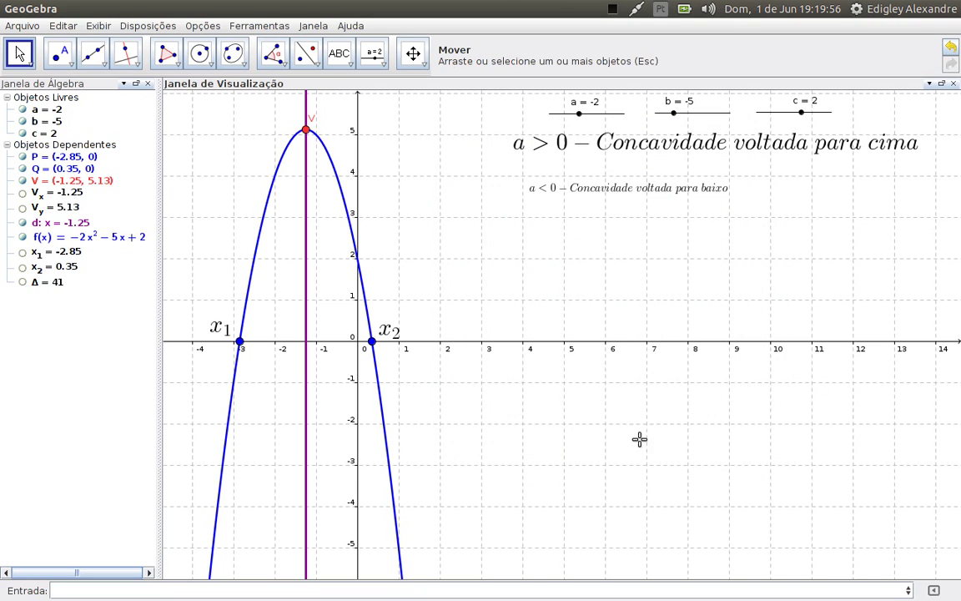
Set the a<0 message's text size to Médio and align it directly beneath the a>0 message.
right_click(593, 189)
click(645, 335)
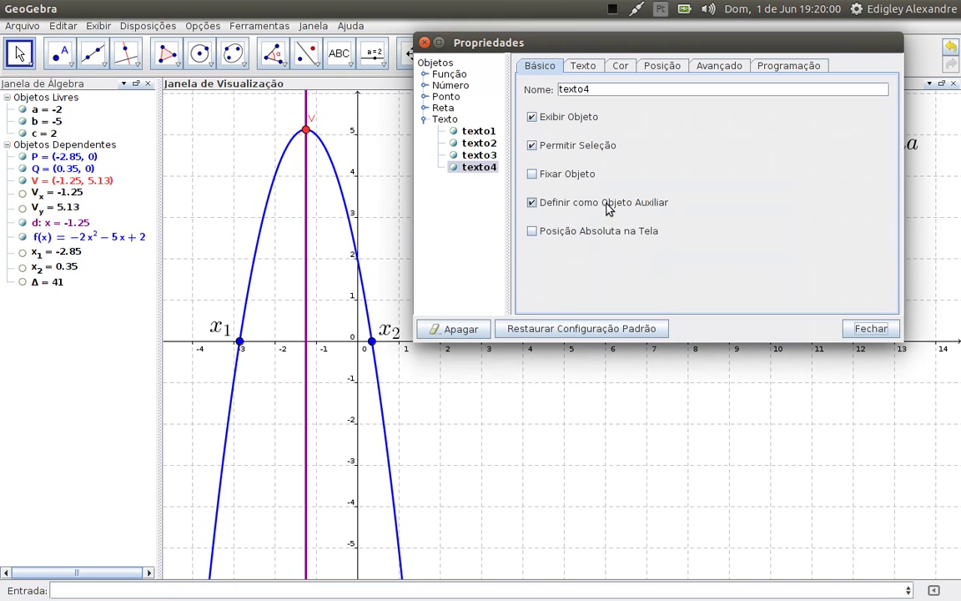
click(583, 66)
click(626, 88)
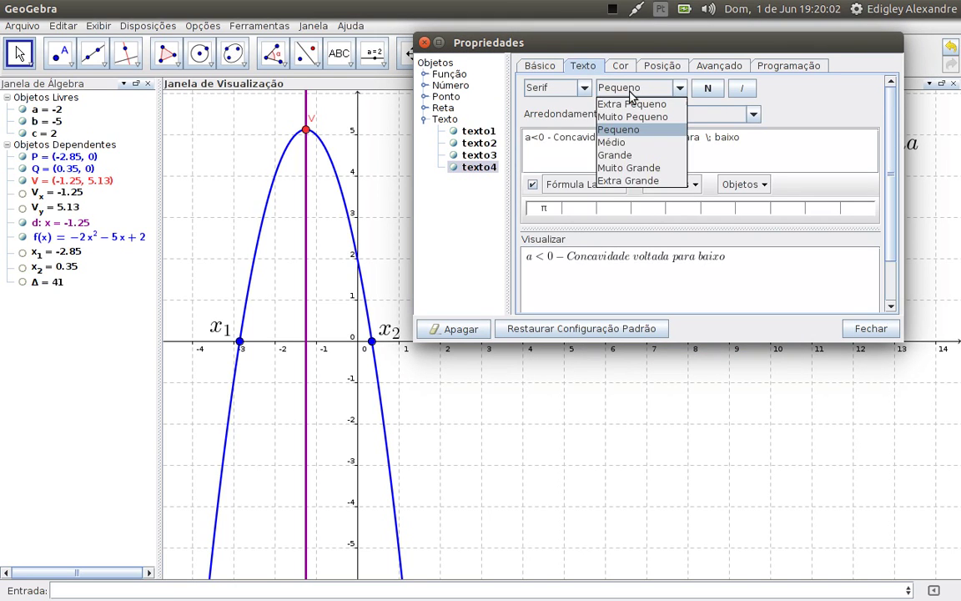
click(620, 143)
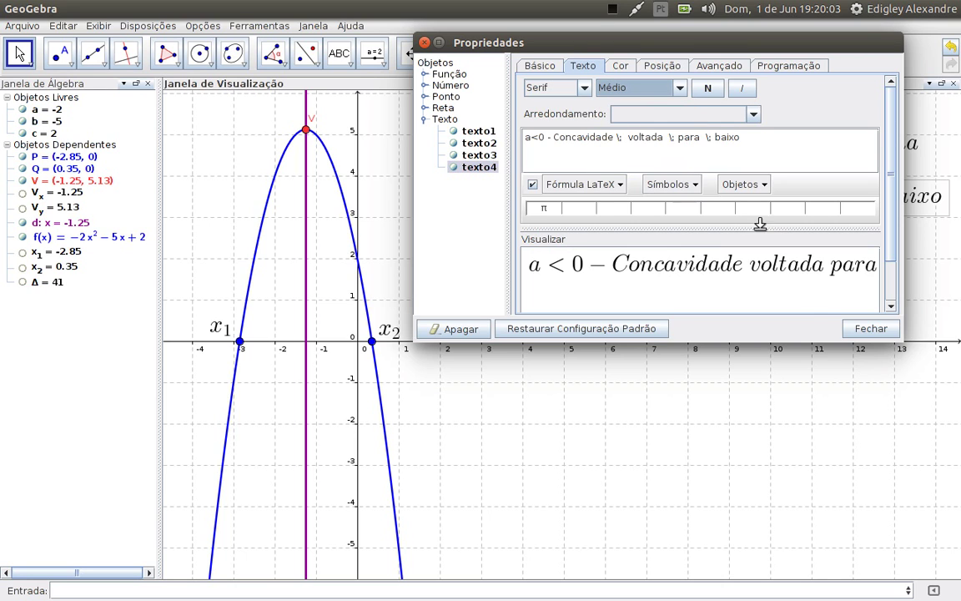
click(869, 328)
drag(766, 209, 747, 190)
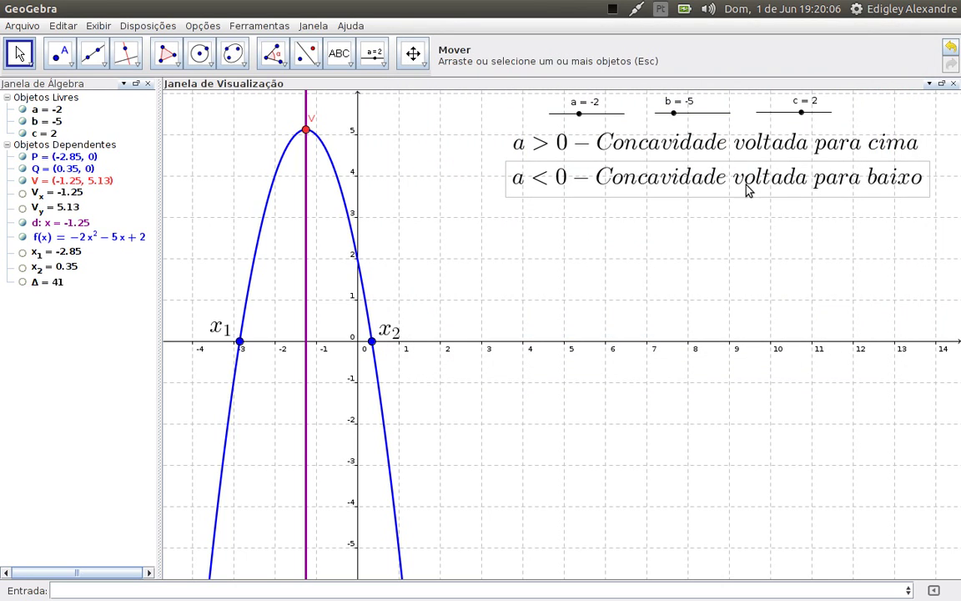
Switch to LibreOffice Writer and copy the item 15 message from "a=0" through "Não é uma função do 2º grau".
click(25, 178)
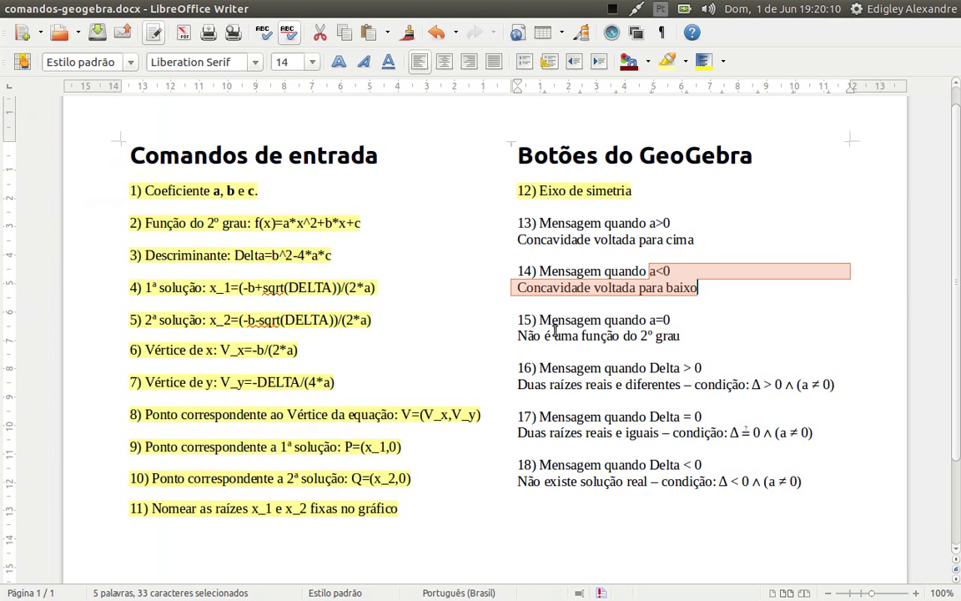
click(632, 319)
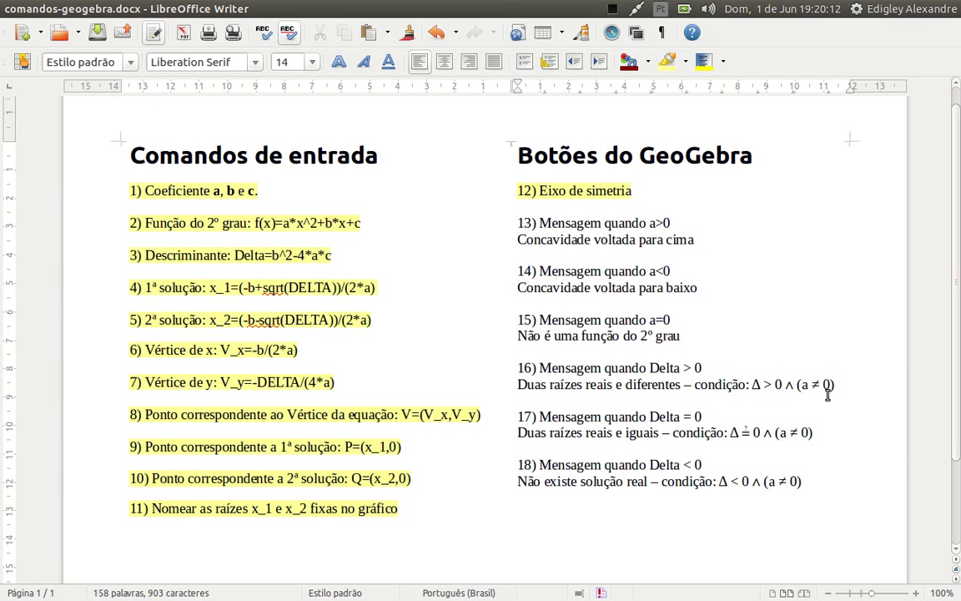
key(shift+Right)
key(shift+Right)
key(shift+Right)
key(shift+Right)
key(shift+Right)
key(shift+Right)
key(shift+Right)
key(shift+Right)
key(shift+Right)
key(shift+Right)
key(shift+Right)
key(shift+Right)
key(shift+Right)
key(shift+Right)
key(shift+Right)
key(shift+Right)
key(shift+Right)
key(shift+Right)
key(shift+Right)
key(shift+Right)
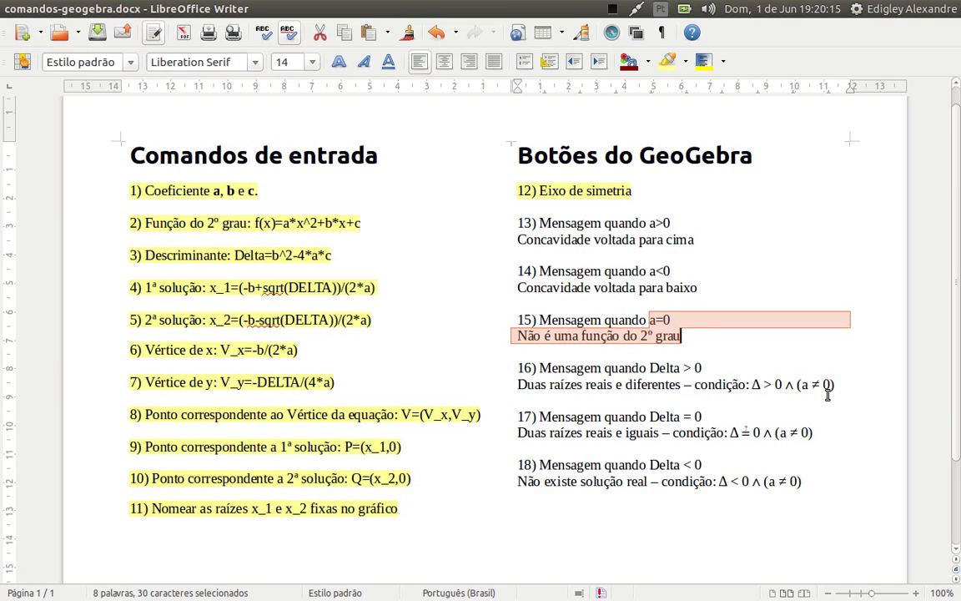
In GeoGebra, start a text below the a<0 message reading "a=0 - Não é uma função do 2º grau" on one line.
mouse_move(4, 154)
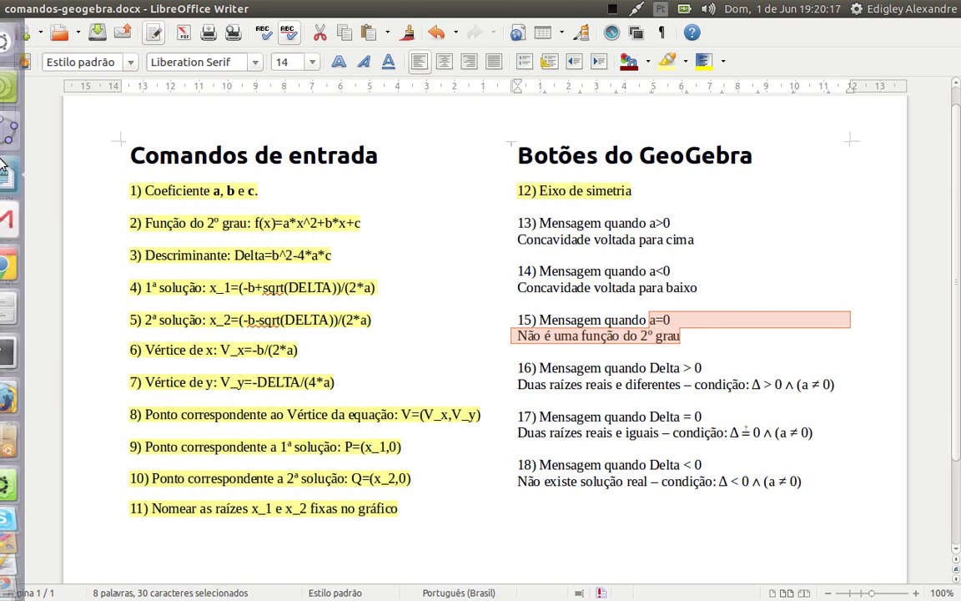
click(24, 127)
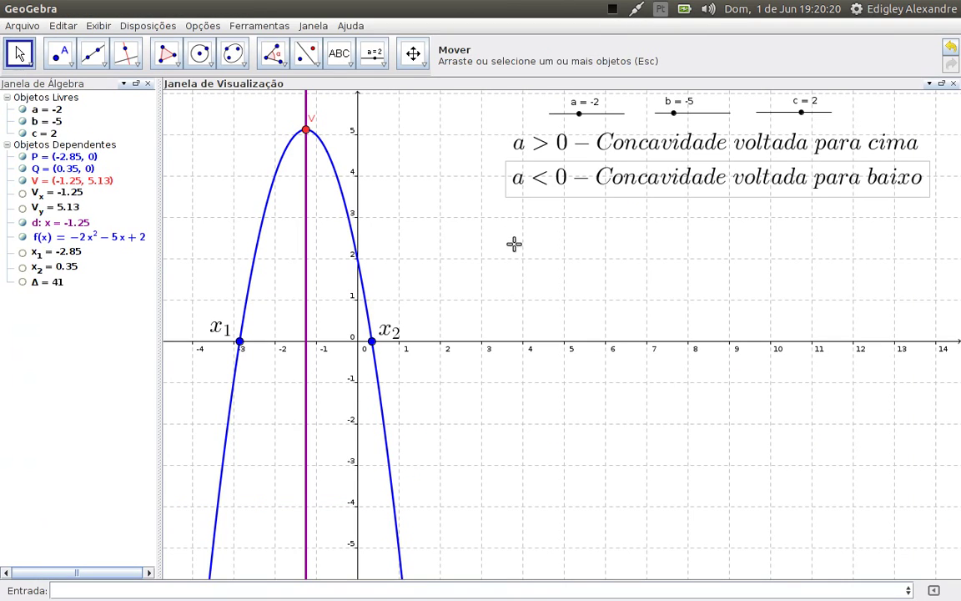
click(351, 67)
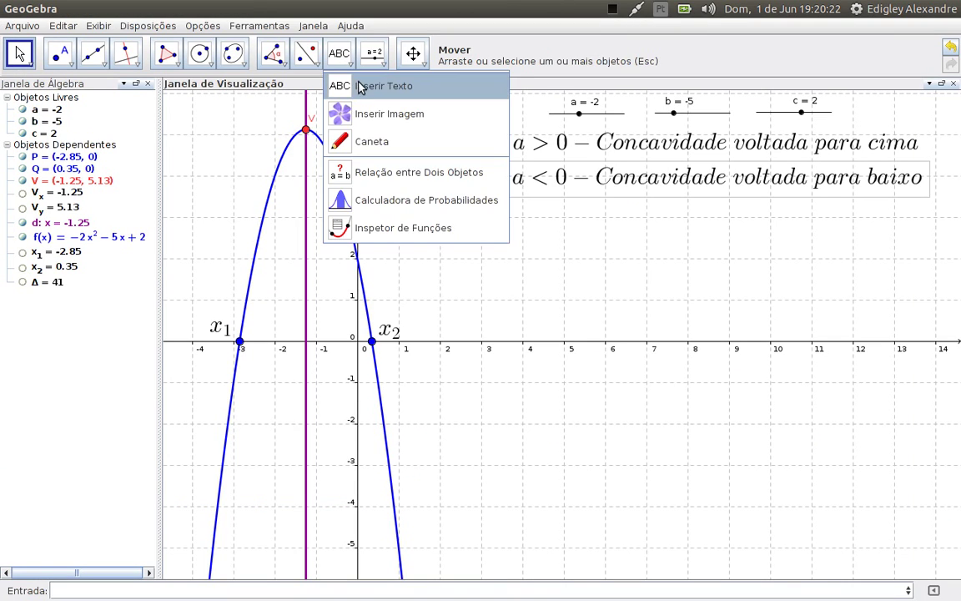
click(337, 80)
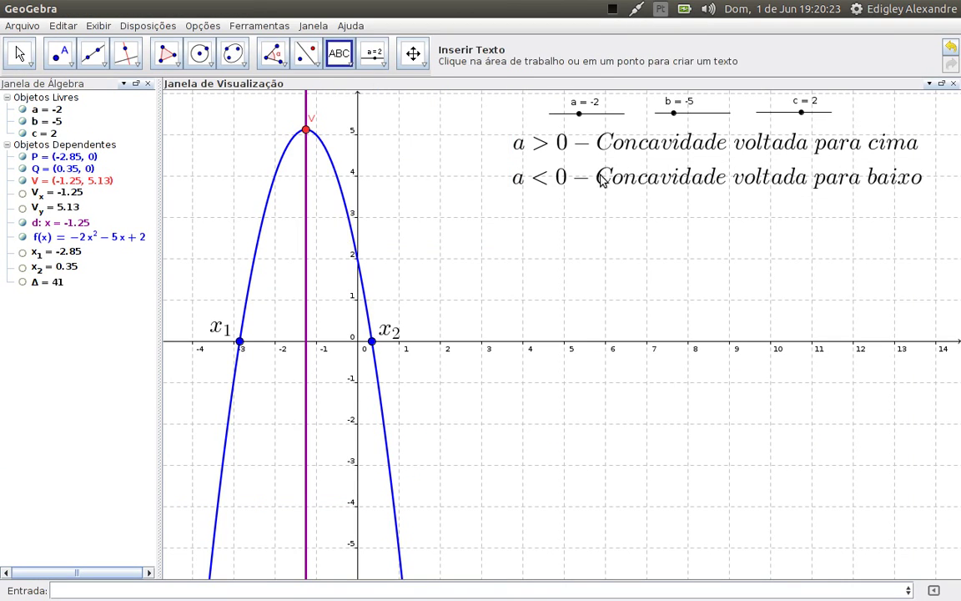
click(527, 214)
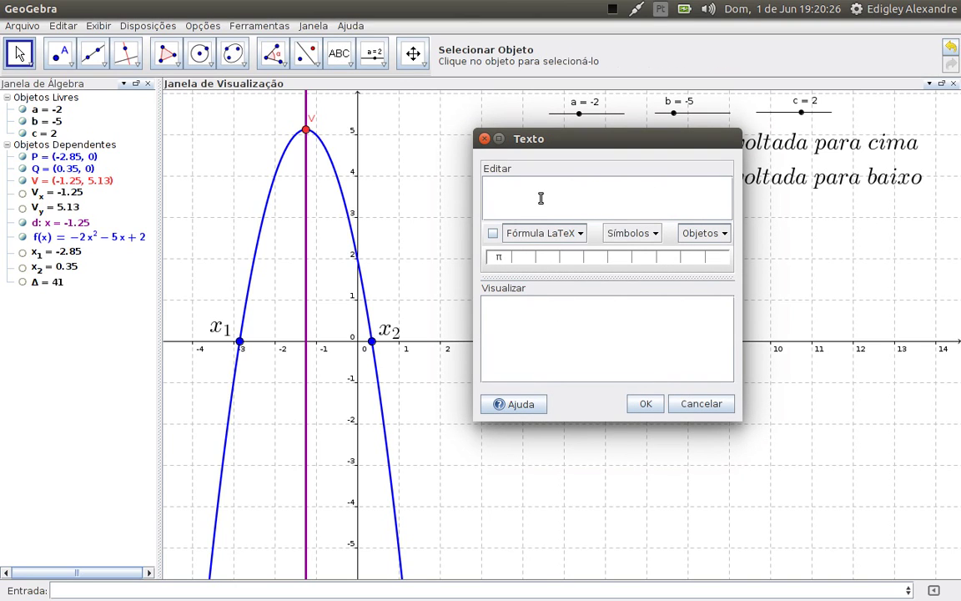
text(a=0\nNão é uma função do 2º grau)
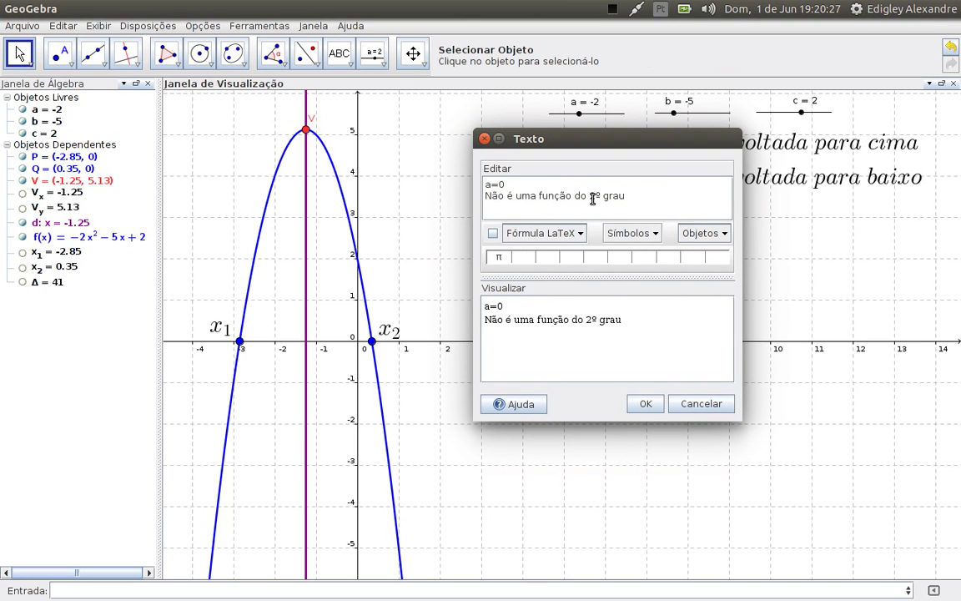
key(Delete)
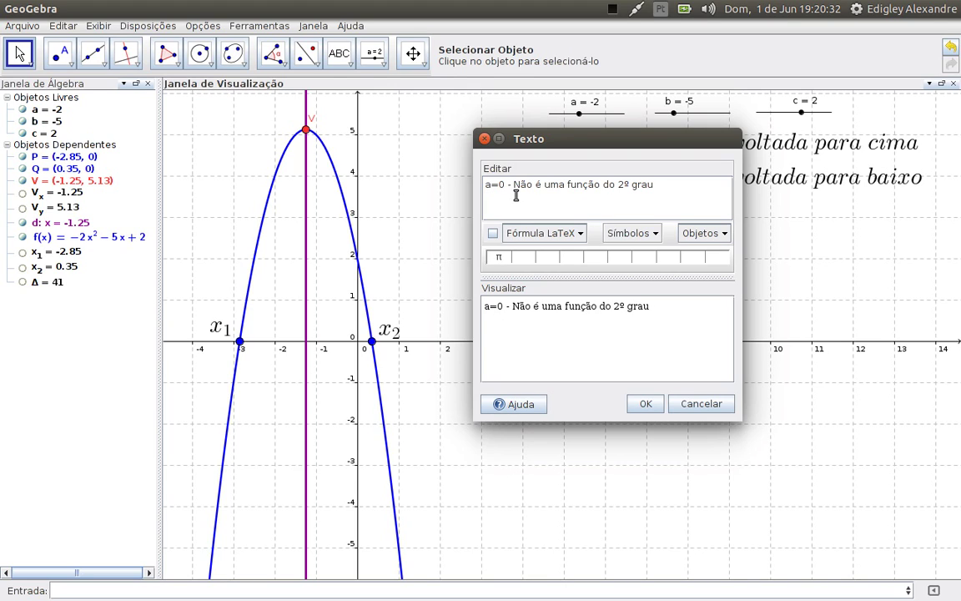
Format the a=0 text as a LaTeX formula and insert LaTeX spaces after "Não", "é" and "uma".
click(493, 234)
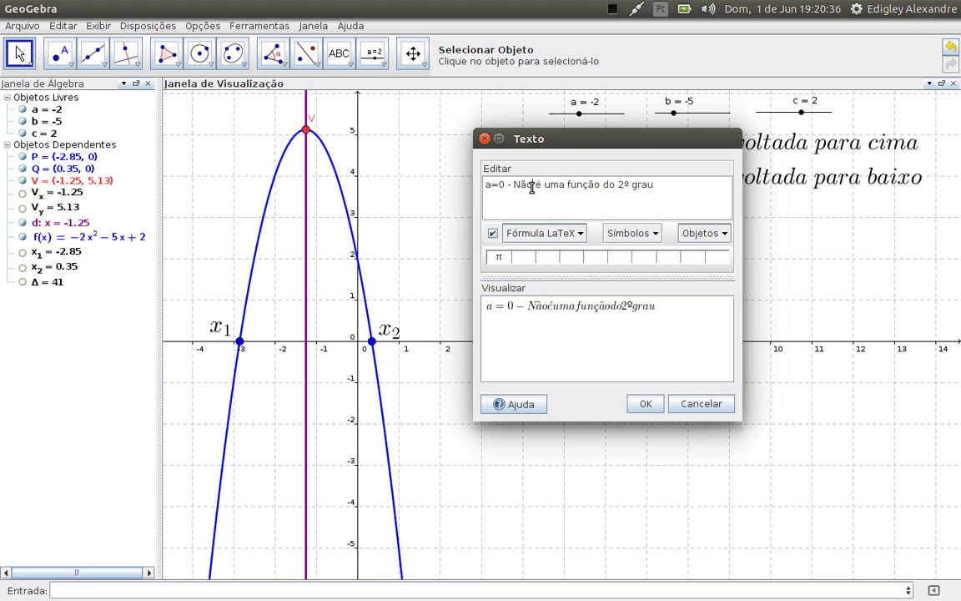
click(549, 236)
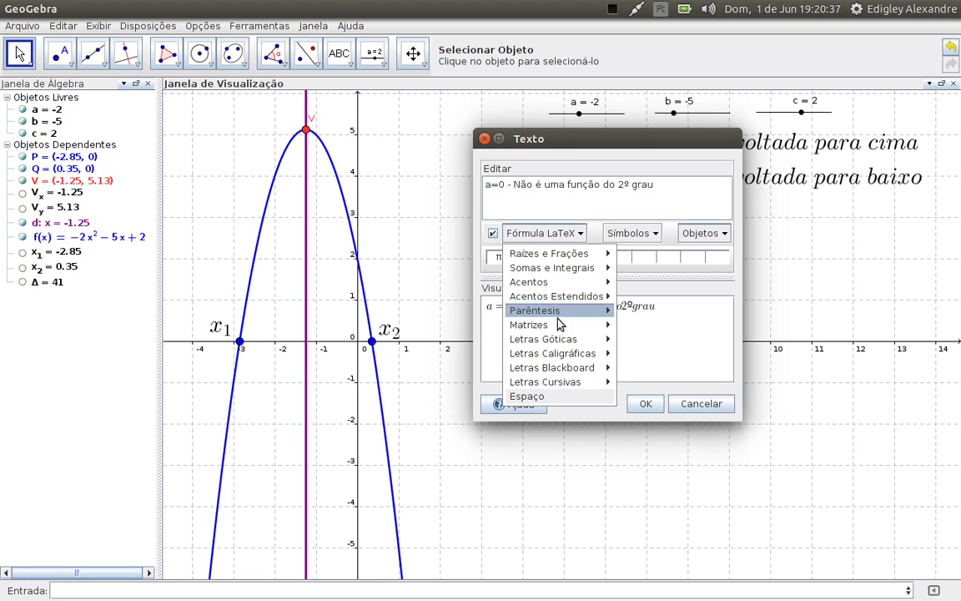
click(538, 398)
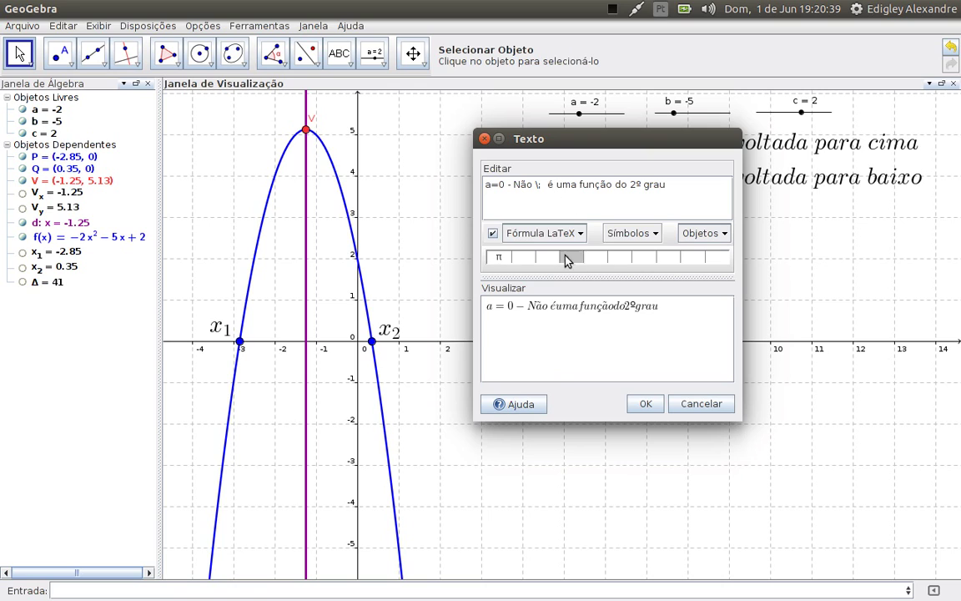
click(510, 233)
click(535, 359)
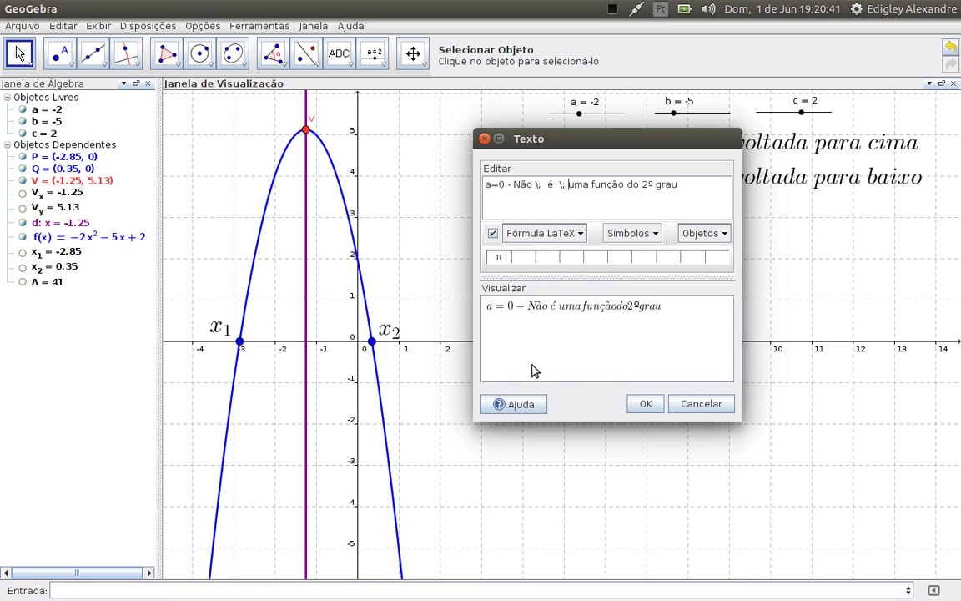
click(592, 184)
click(566, 235)
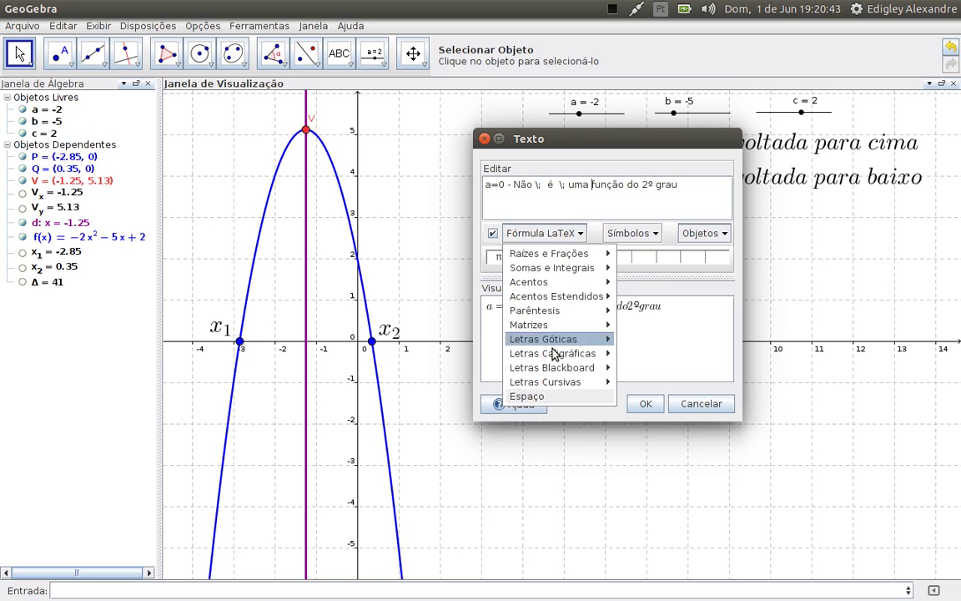
click(547, 395)
Insert LaTeX spaces after "função", "do" and "2º" in the a=0 text and create it.
click(580, 233)
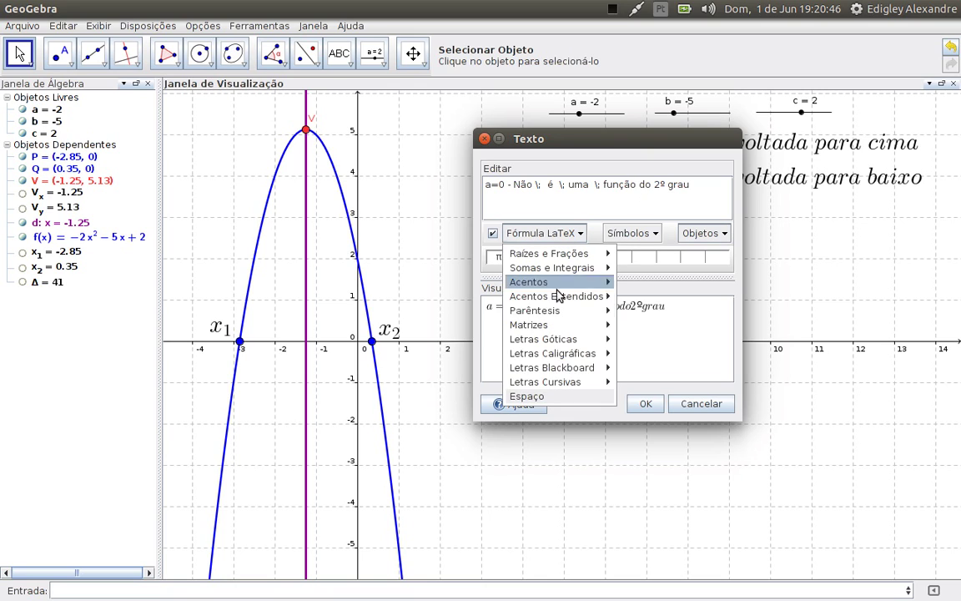
click(536, 393)
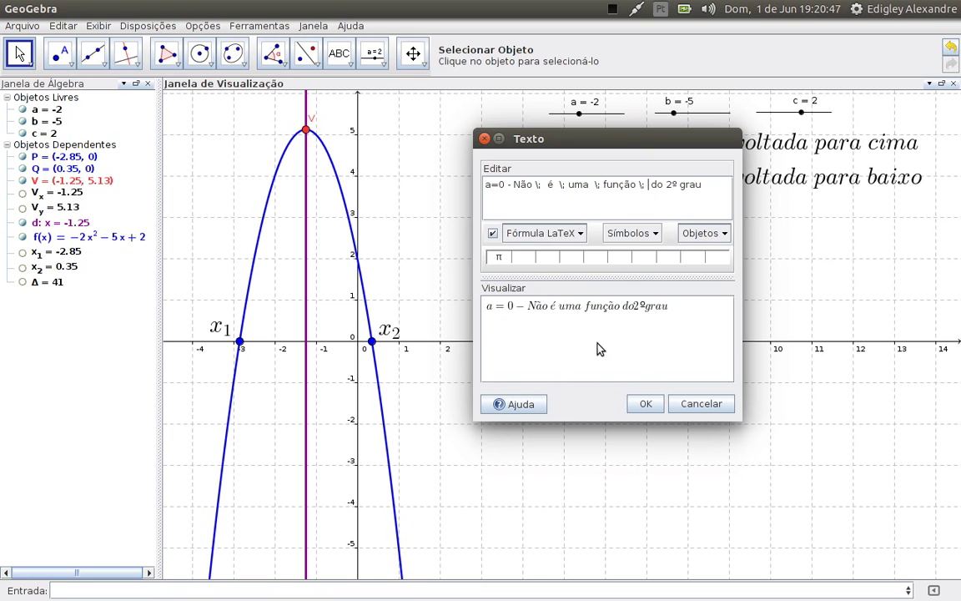
click(665, 184)
click(538, 234)
click(536, 393)
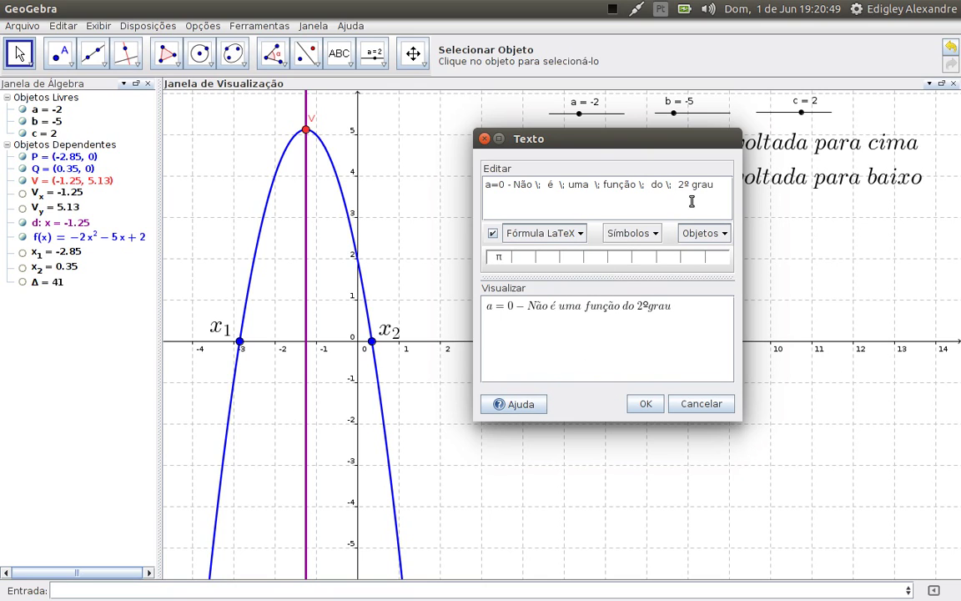
click(550, 232)
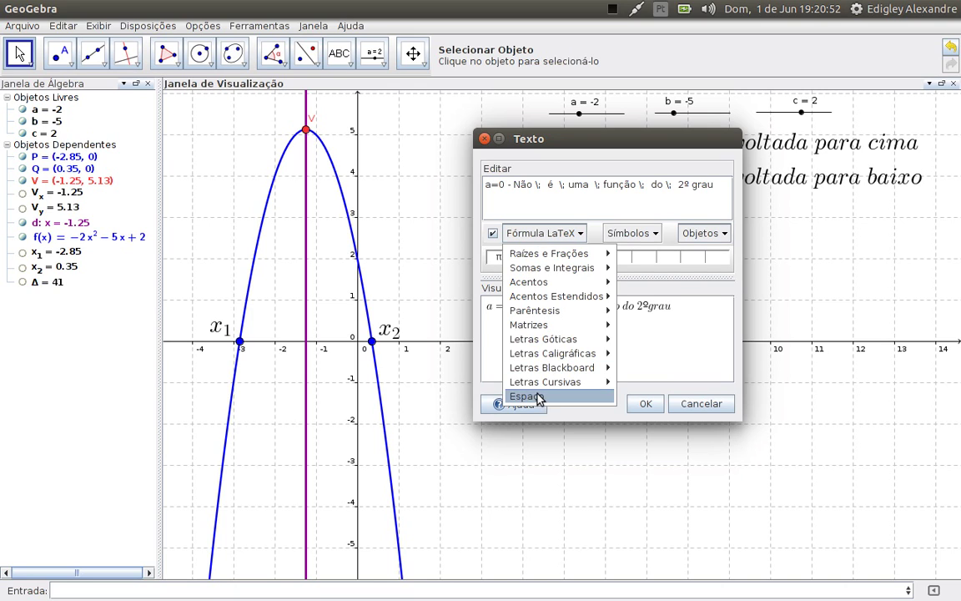
click(538, 397)
click(644, 404)
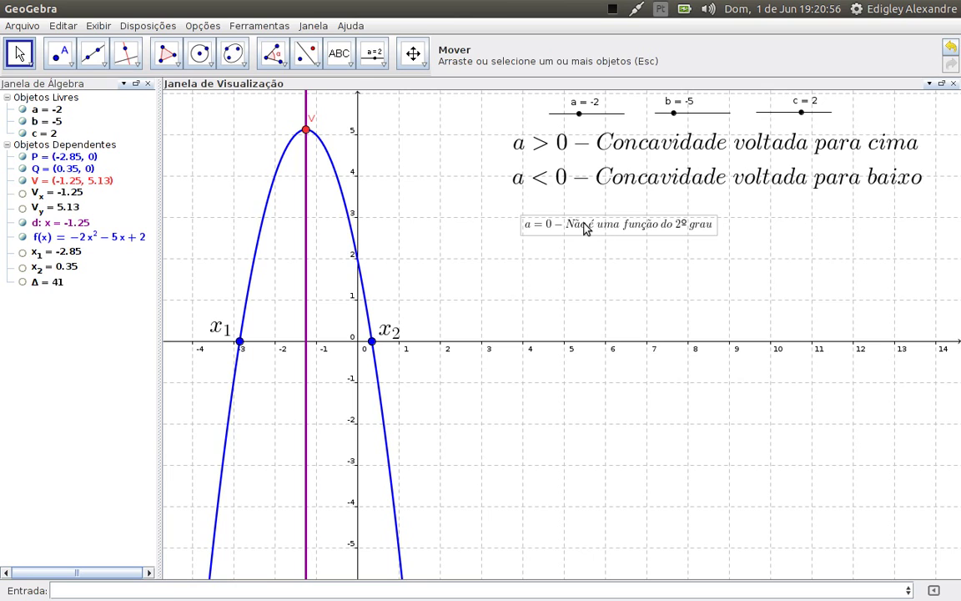
Set the a=0 message's text size to Médio and align it directly beneath the a<0 message.
right_click(586, 228)
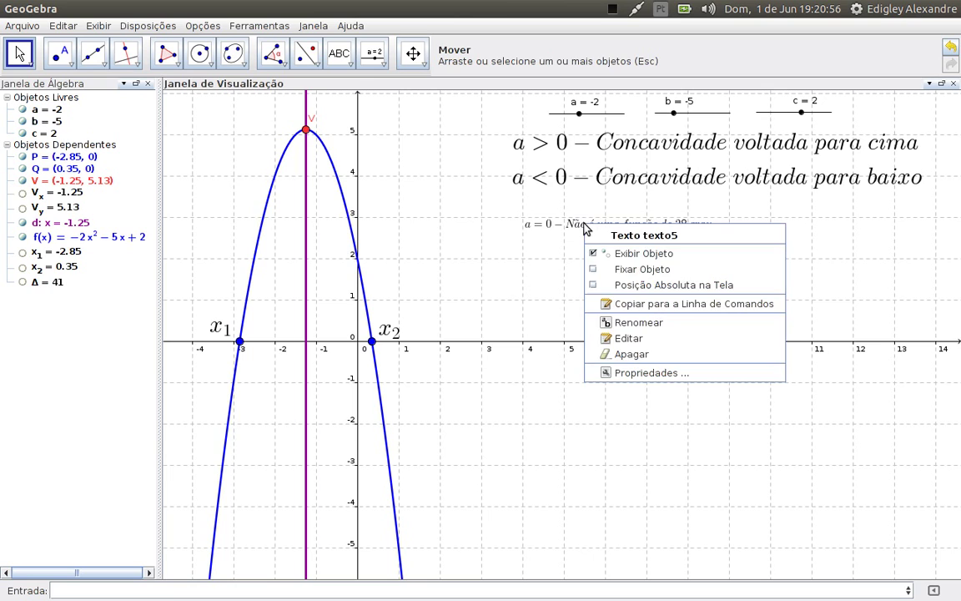
click(622, 373)
click(584, 54)
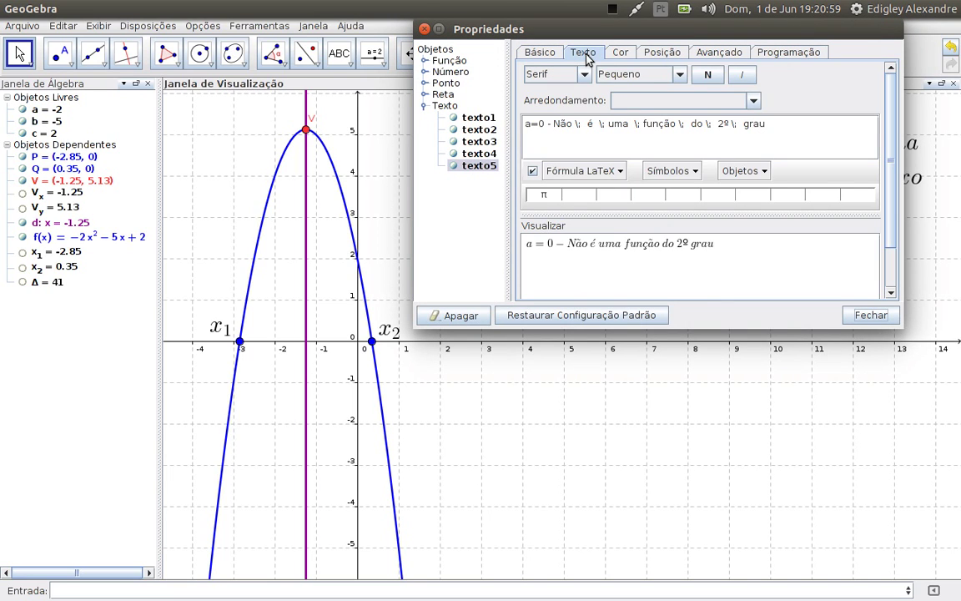
click(619, 74)
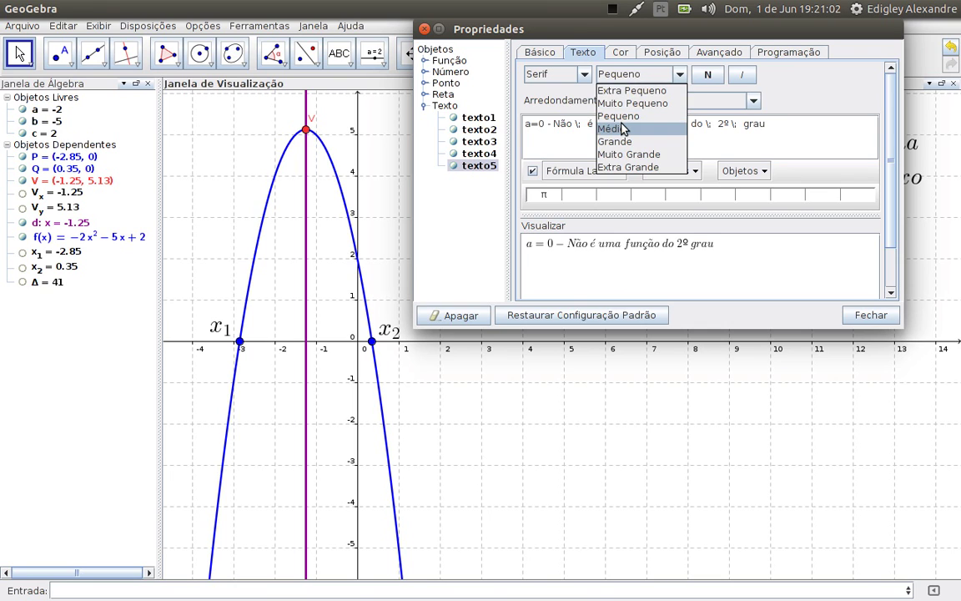
click(619, 128)
click(869, 314)
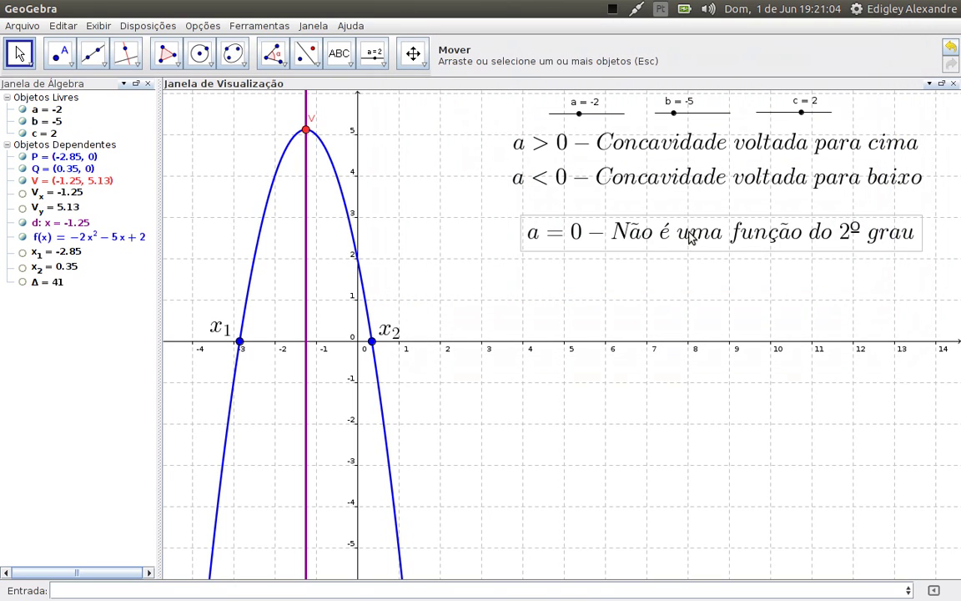
drag(689, 238, 675, 217)
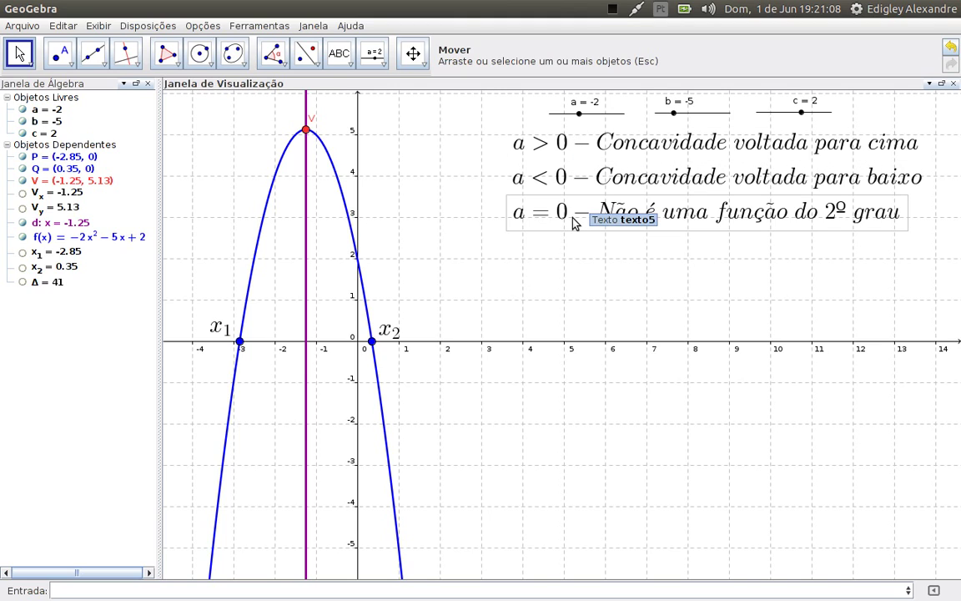
Move the a=0 message up so that it lies exactly over the a>0 message.
click(579, 115)
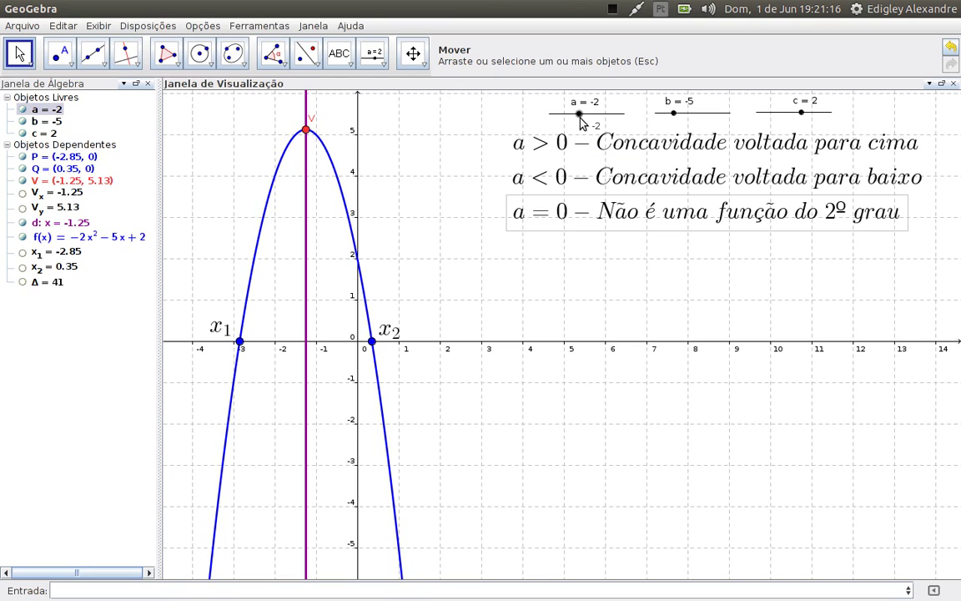
click(650, 234)
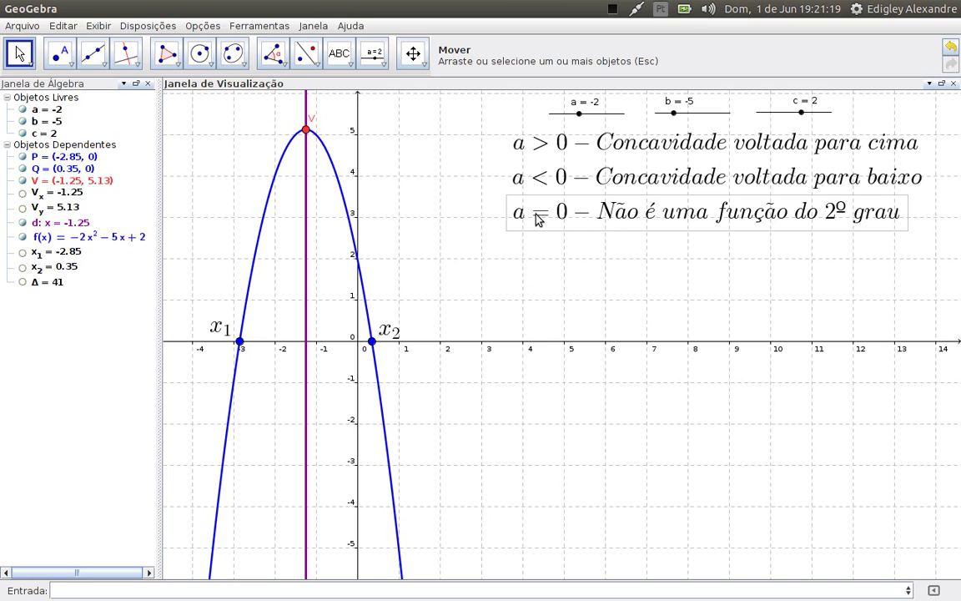
drag(588, 222, 616, 195)
key(Up)
key(Up)
key(Up)
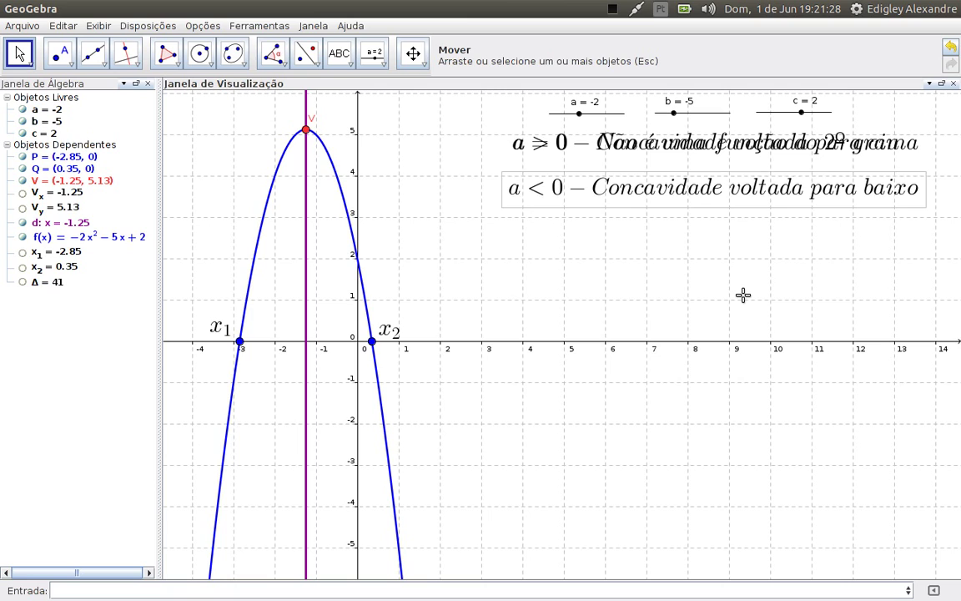
Move the a<0 message up and sideways until it lies exactly over the other two messages.
key(Down)
key(Down)
key(Down)
key(Up)
key(Up)
key(Up)
key(Up)
key(Up)
key(Up)
key(Up)
key(Up)
key(Up)
key(Up)
key(Up)
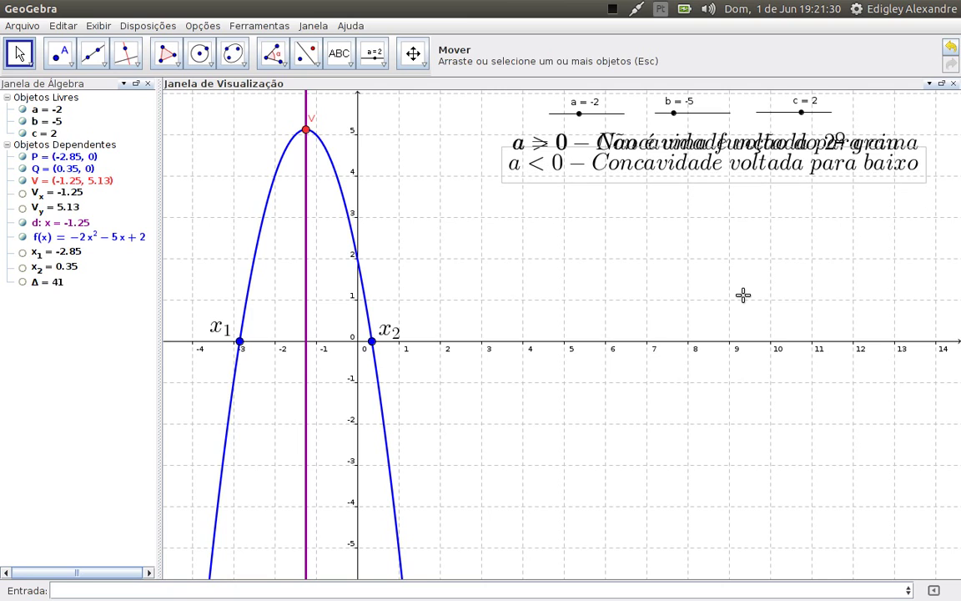
key(Up)
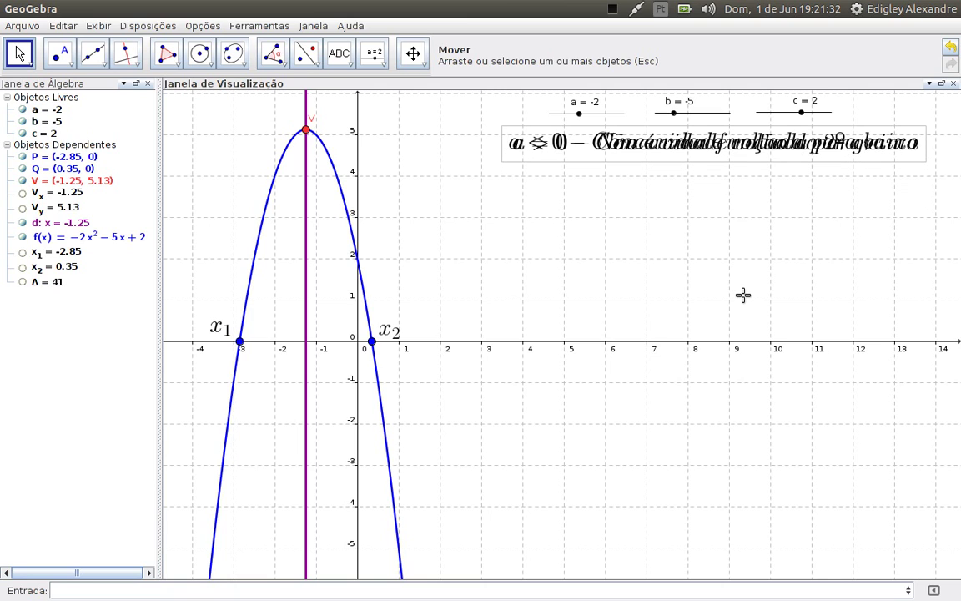
key(Right)
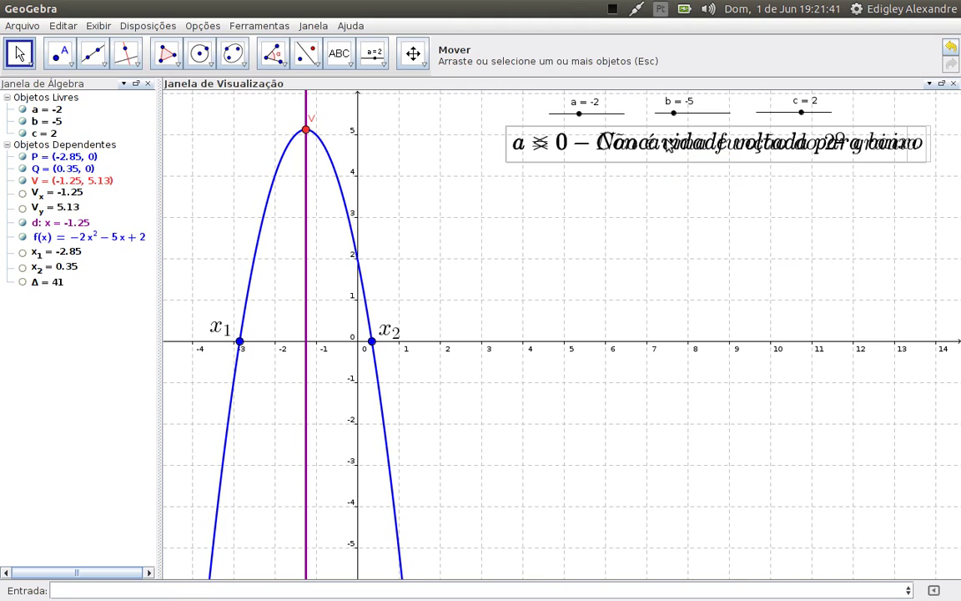
Open the properties of the overlapping messages and give the a>0 message (texto3) the display condition a>0.
right_click(674, 146)
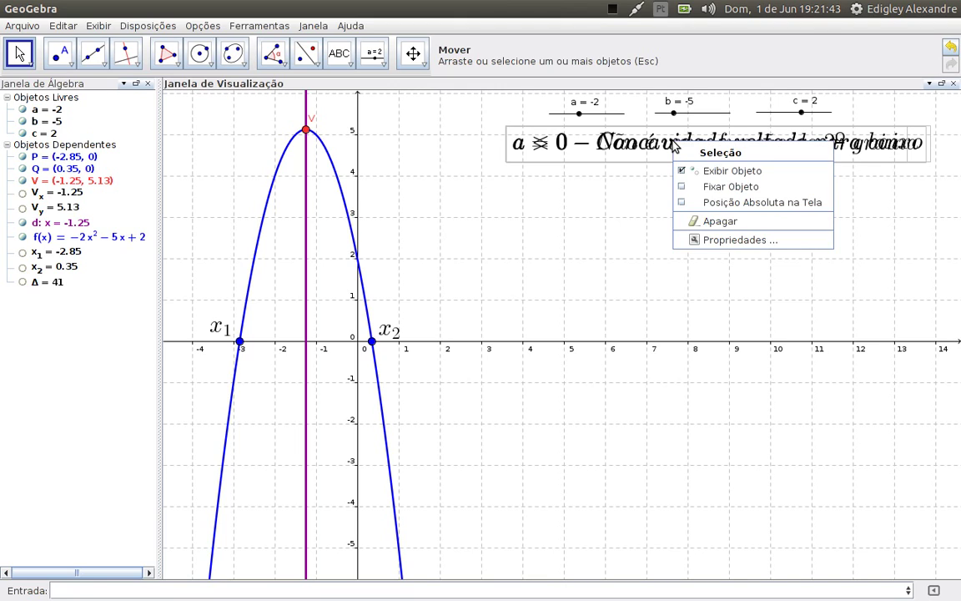
click(711, 239)
drag(593, 31, 301, 193)
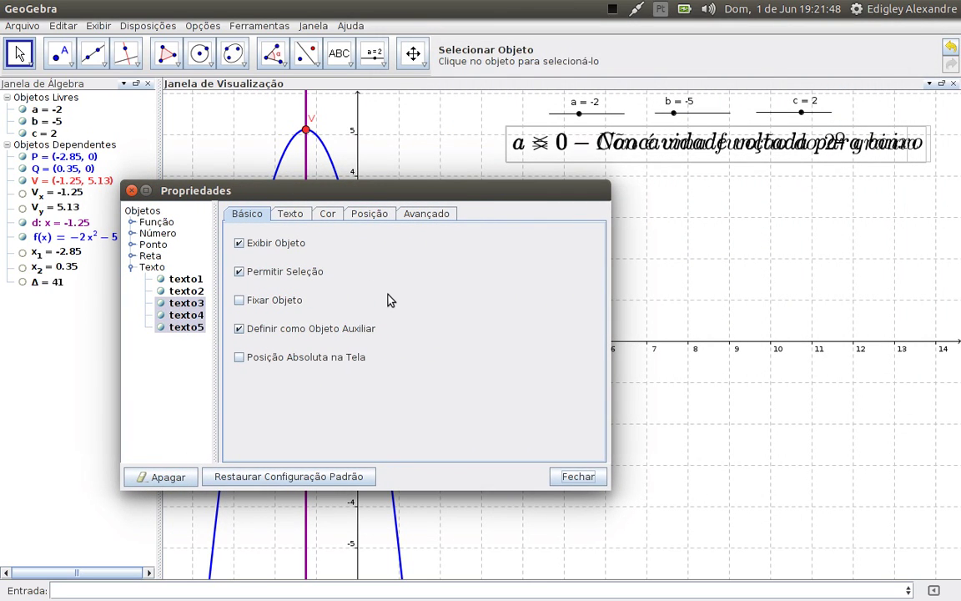
click(415, 215)
drag(372, 191, 304, 99)
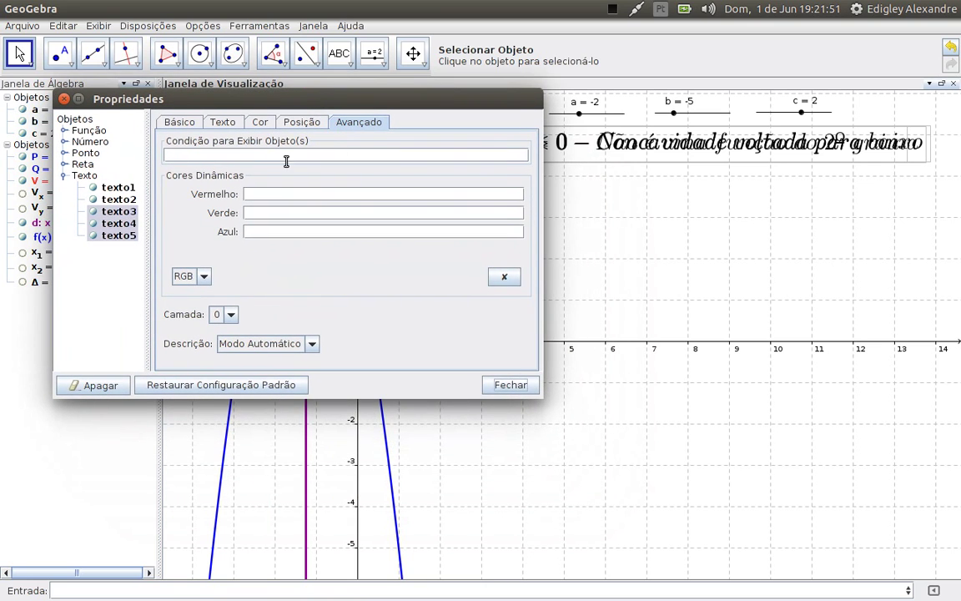
click(191, 155)
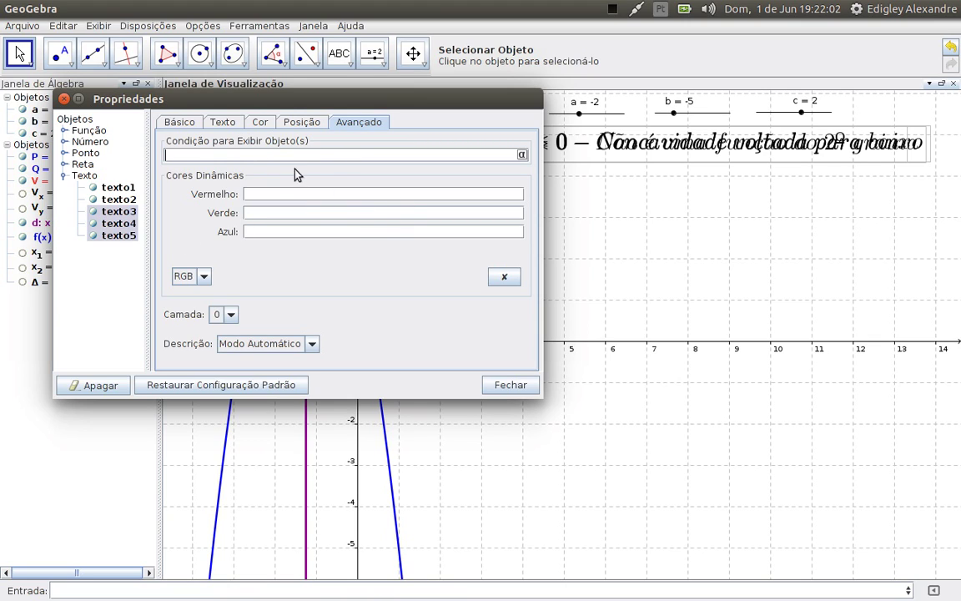
click(118, 213)
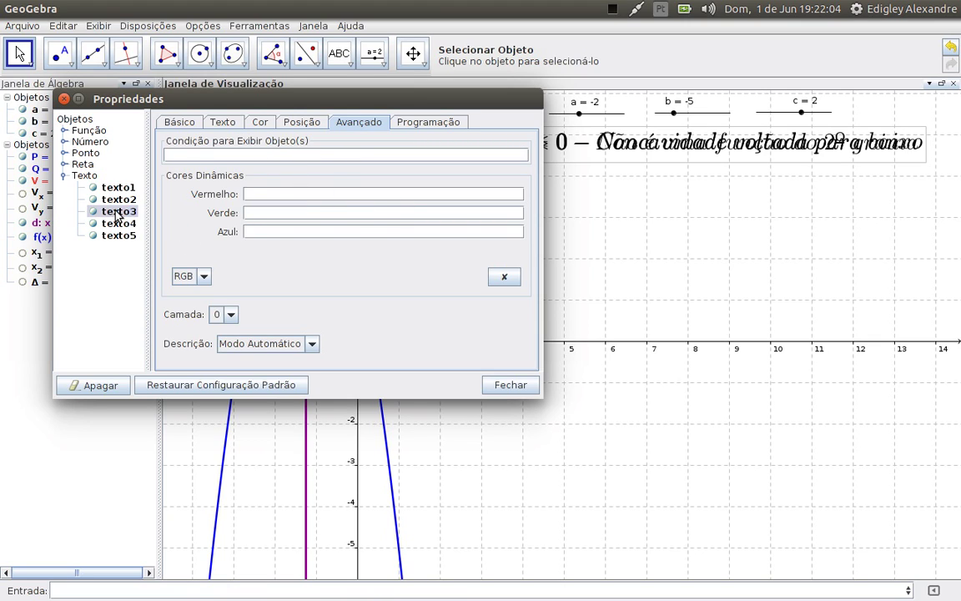
click(222, 122)
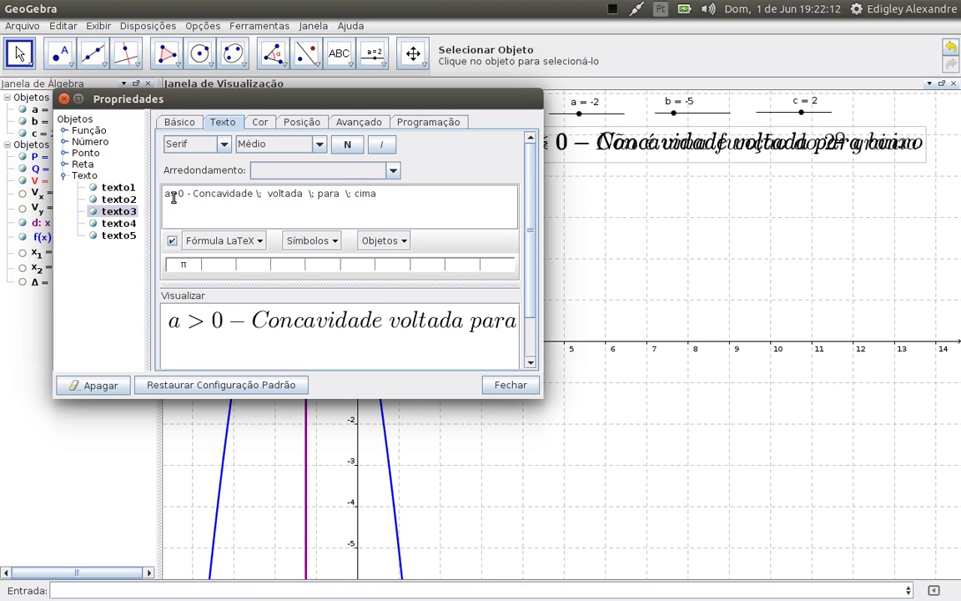
click(354, 124)
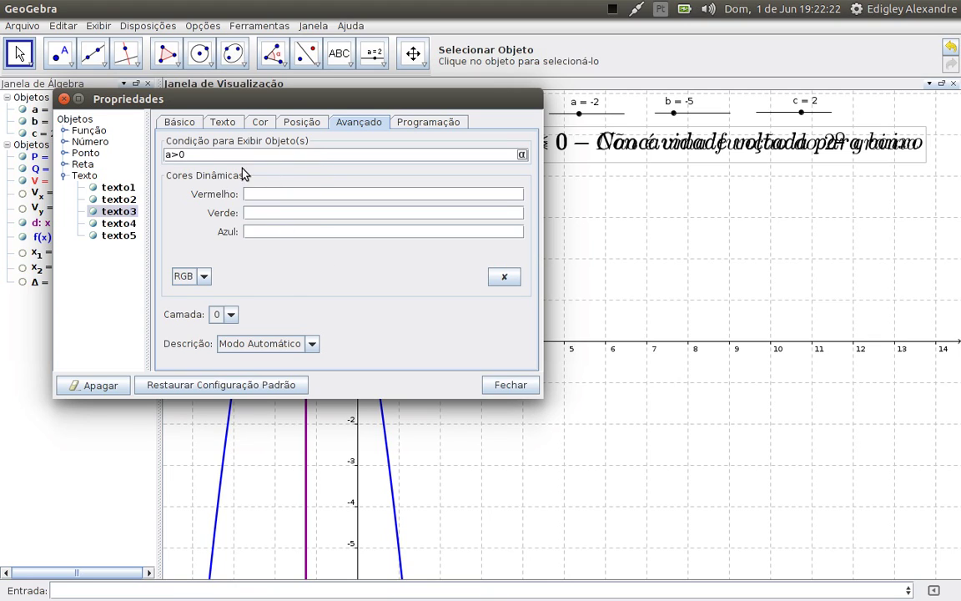
key(Return)
Give the "Concavidade voltada para baixo" message (texto4) the display condition a<0.
click(116, 224)
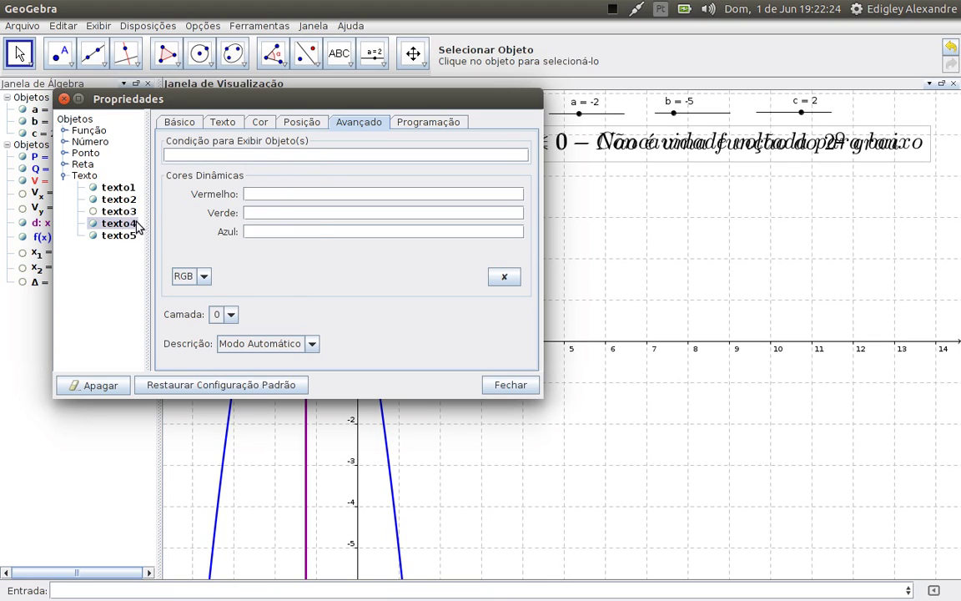
click(224, 123)
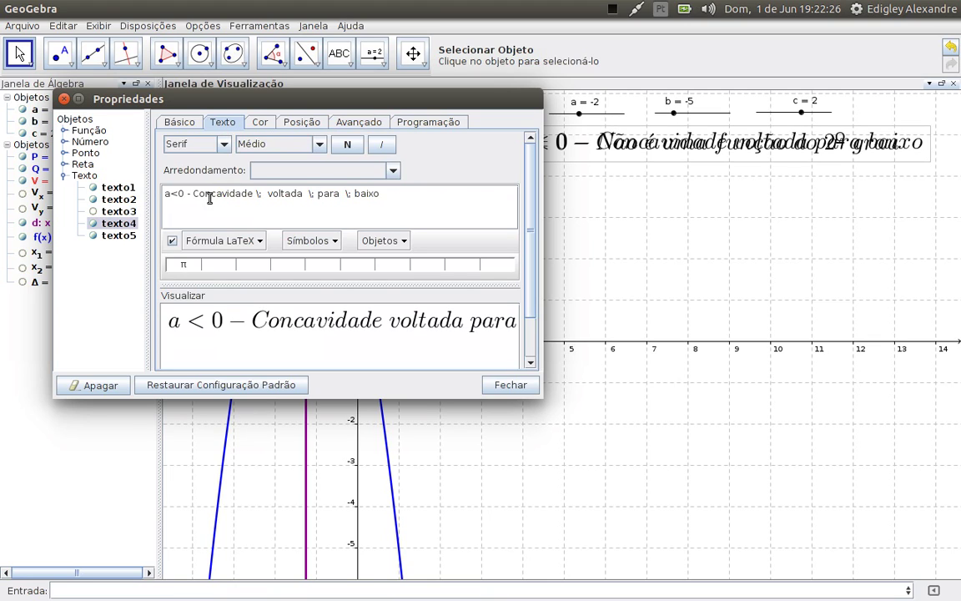
click(358, 122)
click(277, 157)
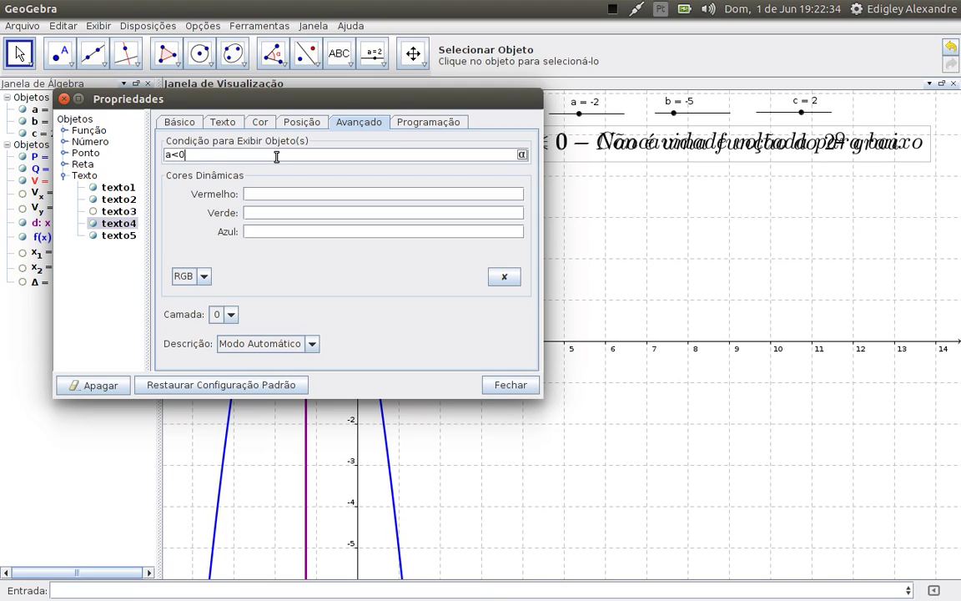
Give the "Não é uma função do 2º grau" message (texto5) the display condition a=0 and close the properties.
ctrl+click(118, 237)
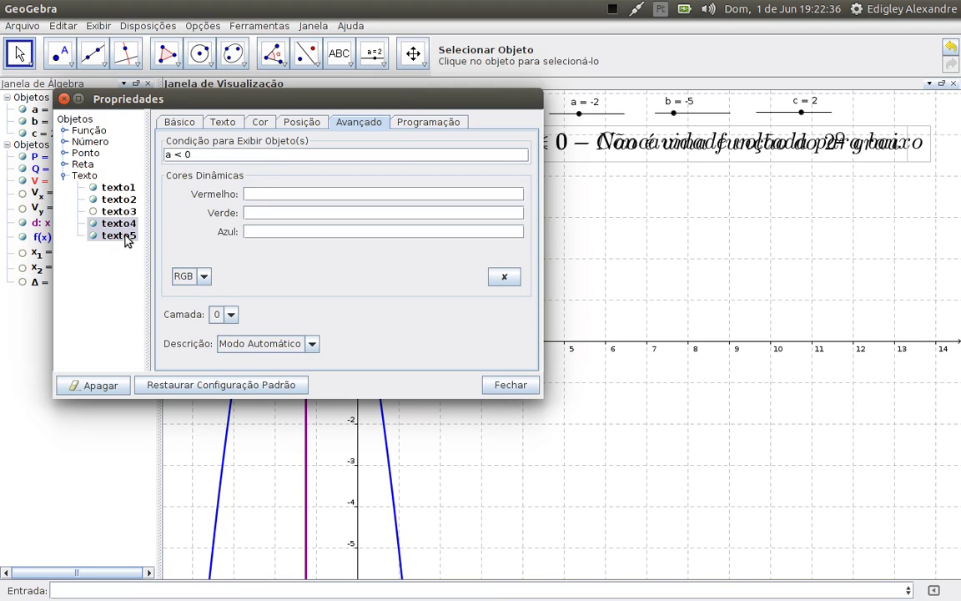
click(125, 237)
click(221, 124)
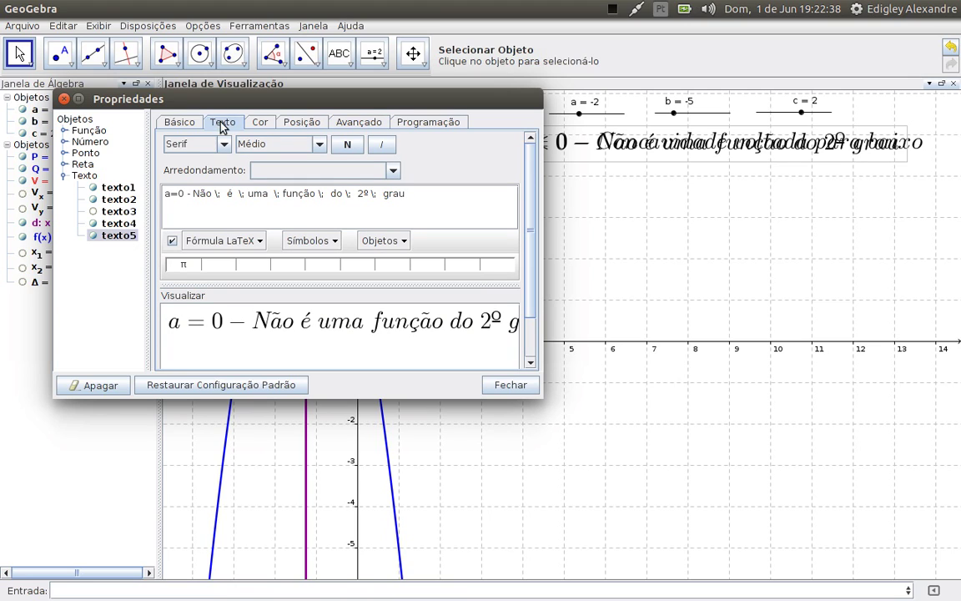
click(357, 123)
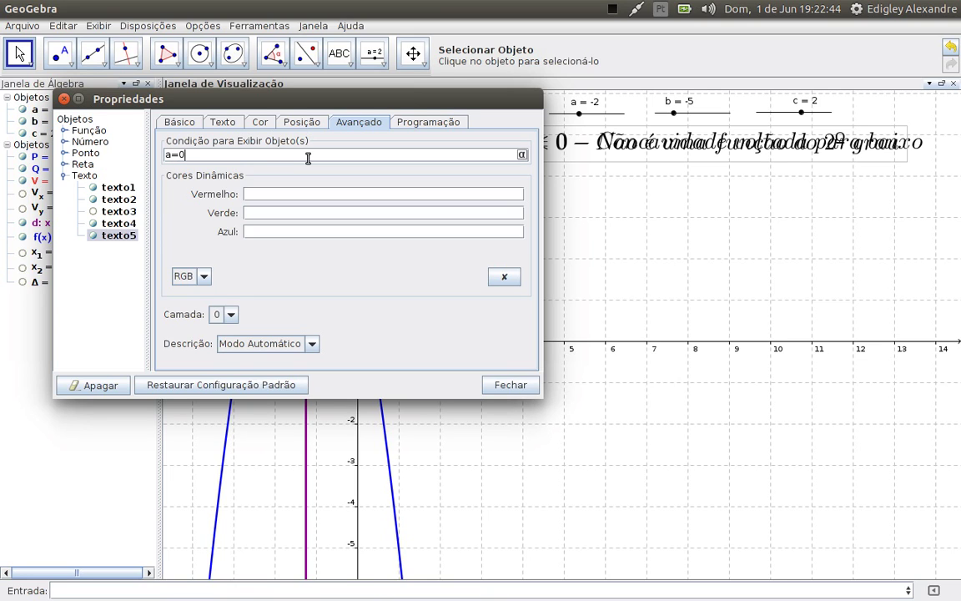
click(511, 384)
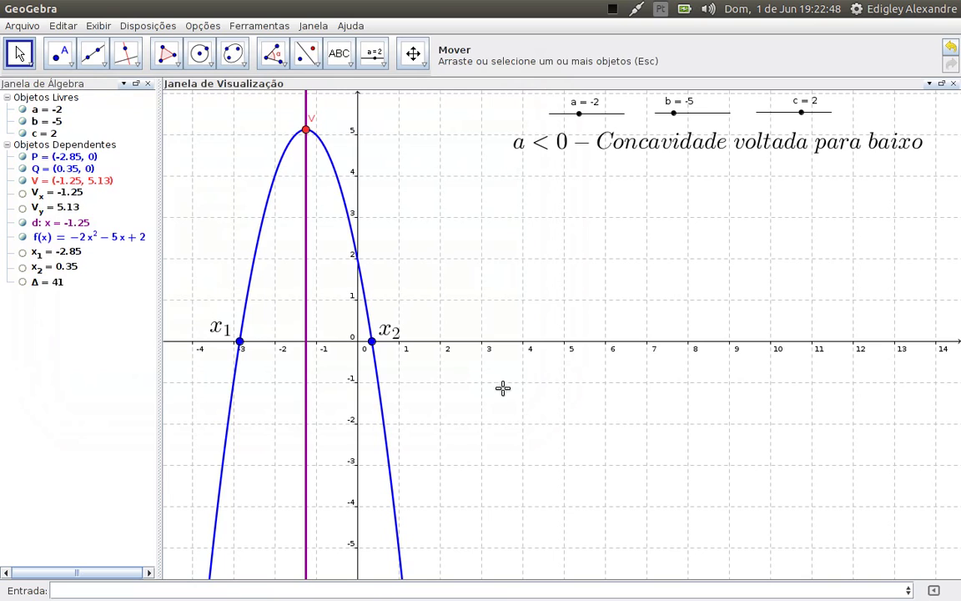
Test the message display conditions by setting slider a to 3, 0 and finally 2.
click(582, 114)
drag(580, 116, 598, 117)
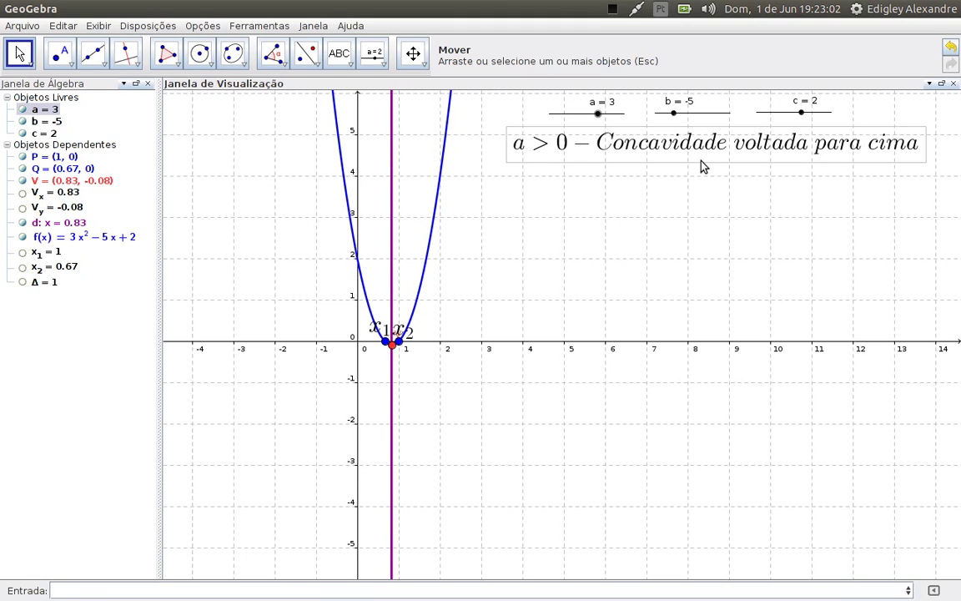
drag(598, 115, 587, 118)
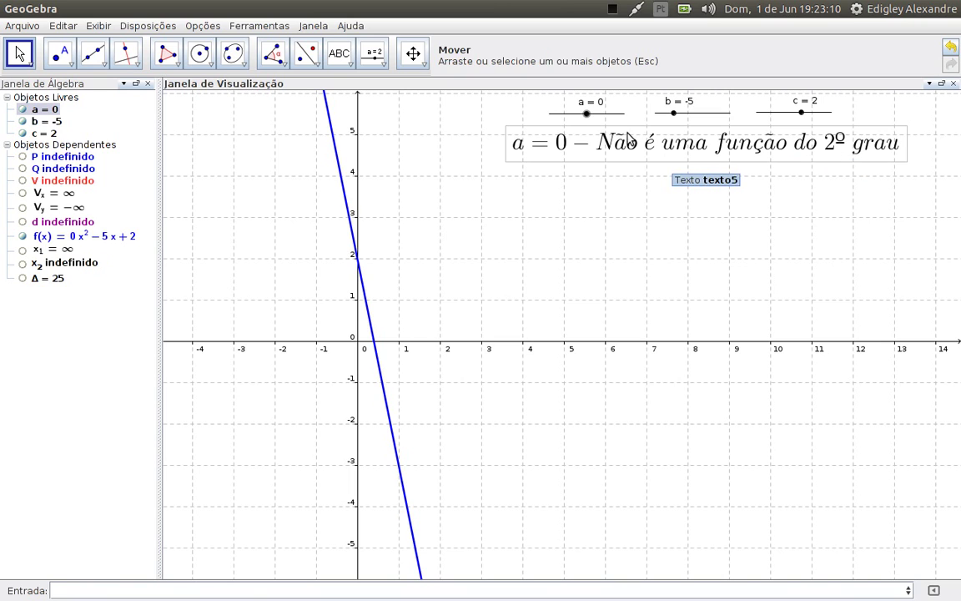
mouse_move(585, 116)
mouse_down()
mouse_move(555, 118)
mouse_move(613, 117)
mouse_move(570, 116)
mouse_move(593, 112)
mouse_up()
Pan the graphics view away and back to check whether the concavity message moves along with the graph.
click(413, 53)
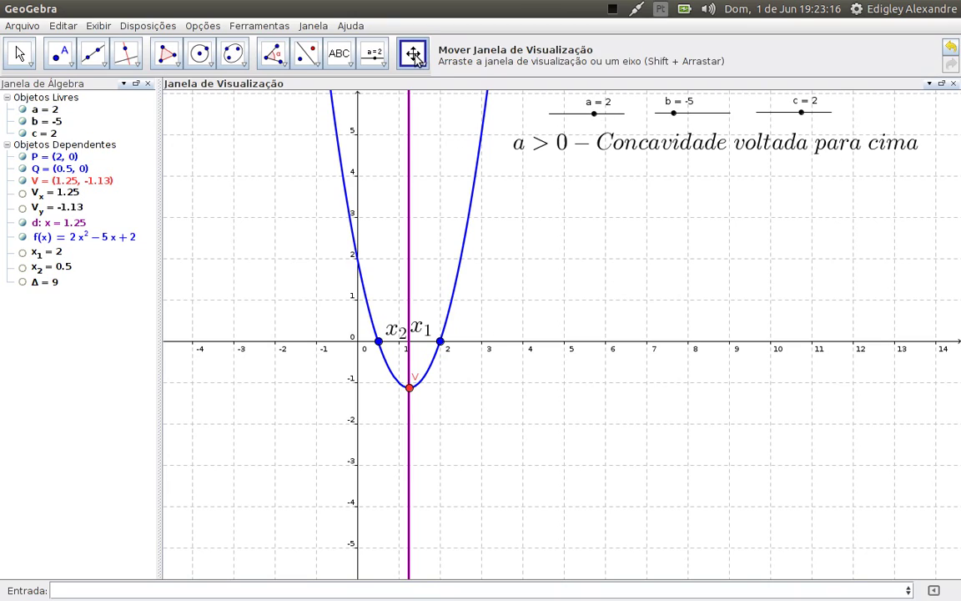
drag(541, 252, 507, 307)
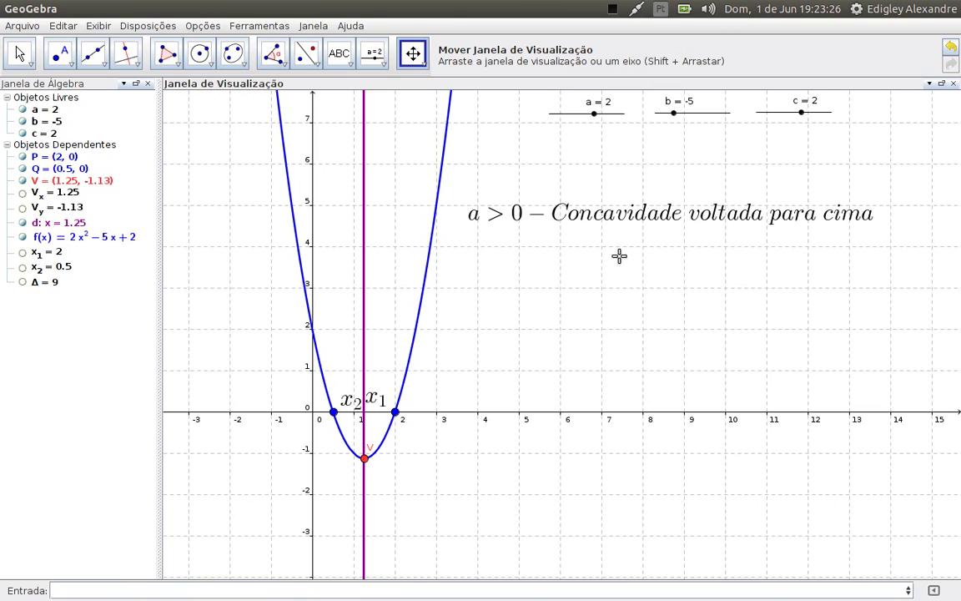
drag(431, 379, 522, 304)
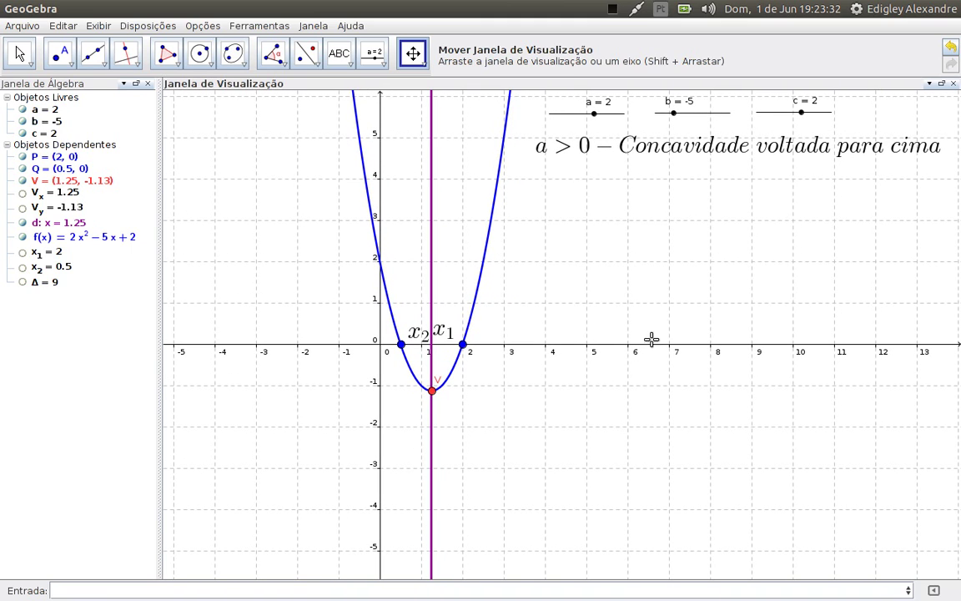
Open the properties of the a>0 message (texto3) and give it an absolute position on screen.
right_click(666, 152)
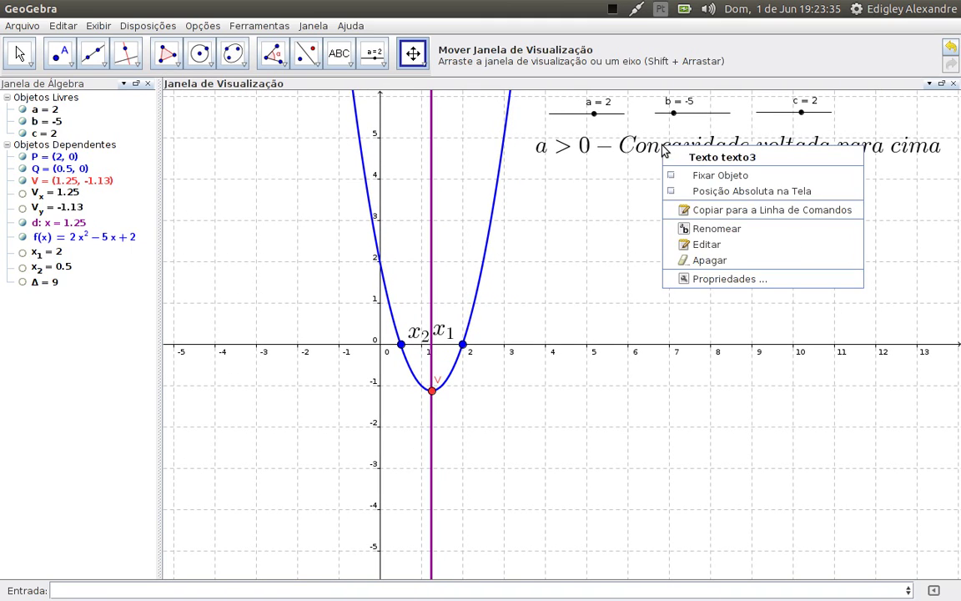
click(708, 282)
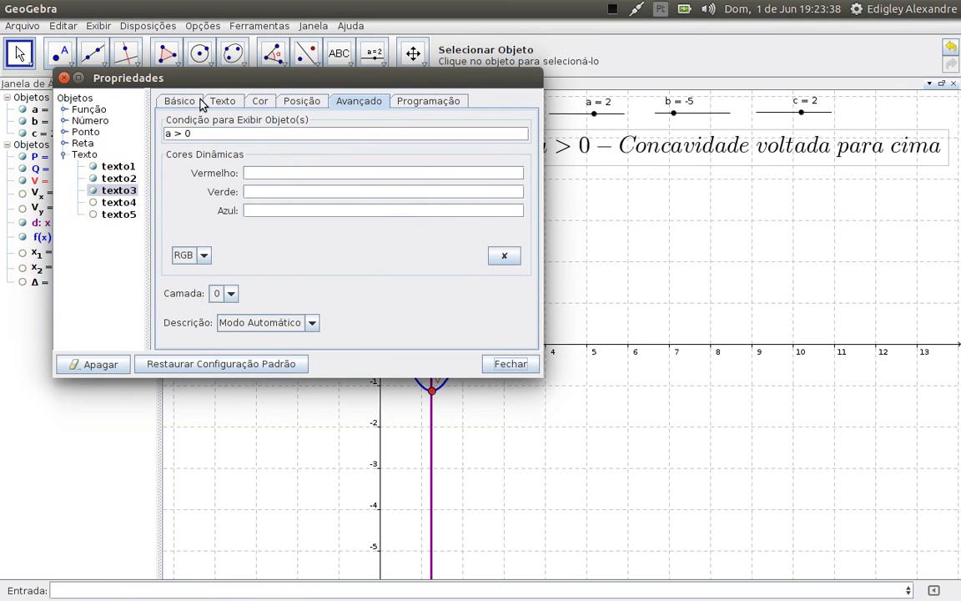
click(171, 101)
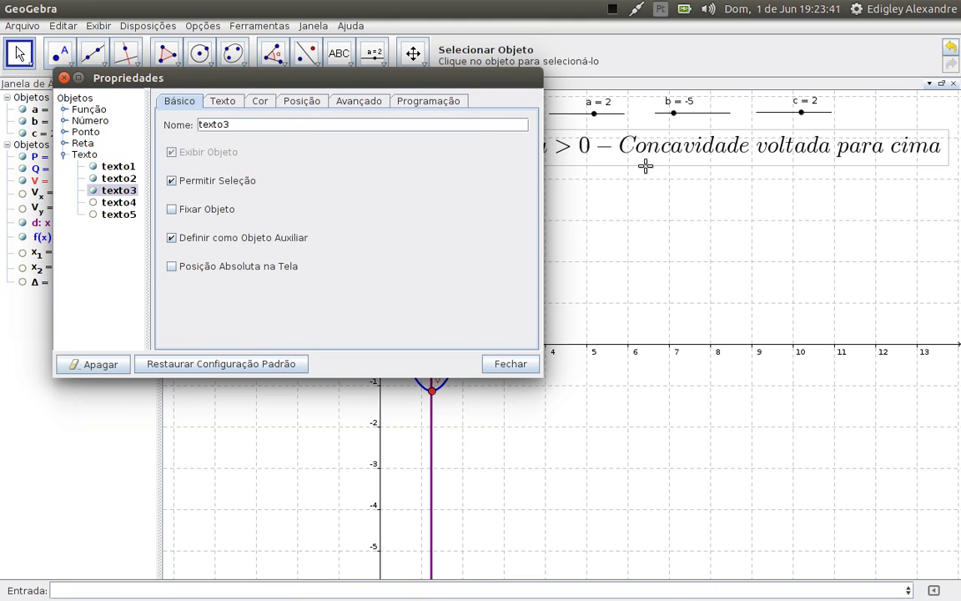
drag(379, 83, 367, 106)
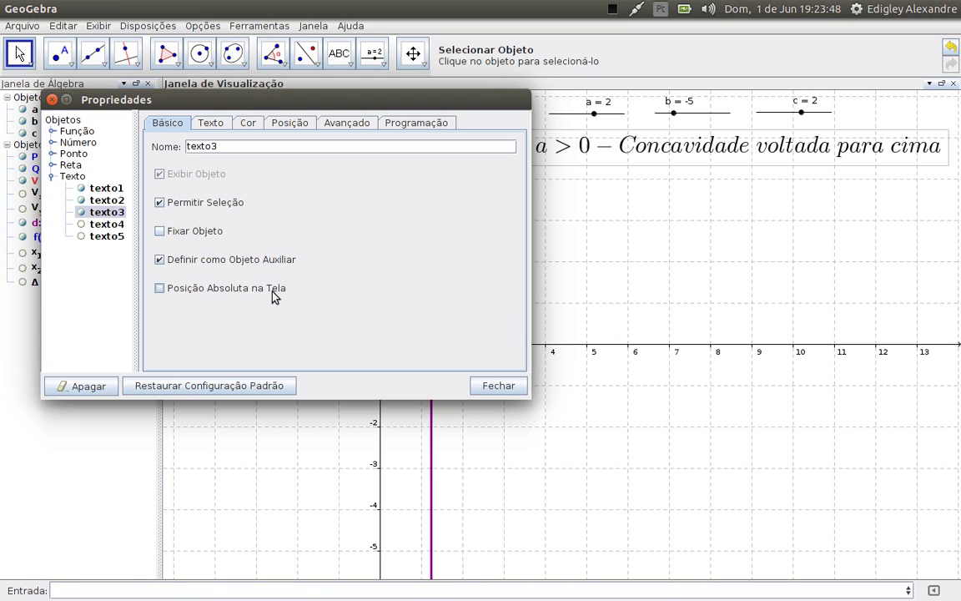
click(205, 122)
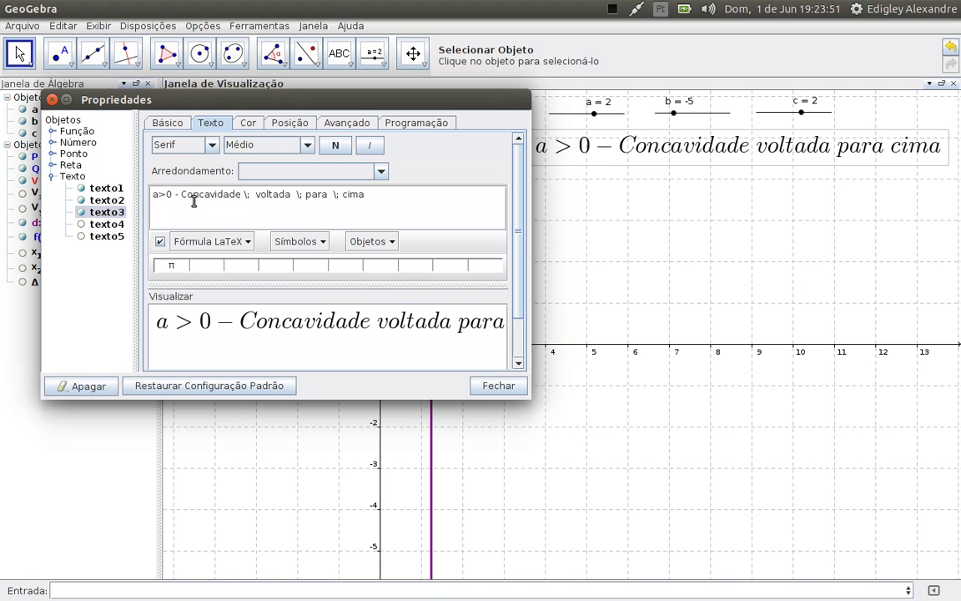
click(167, 125)
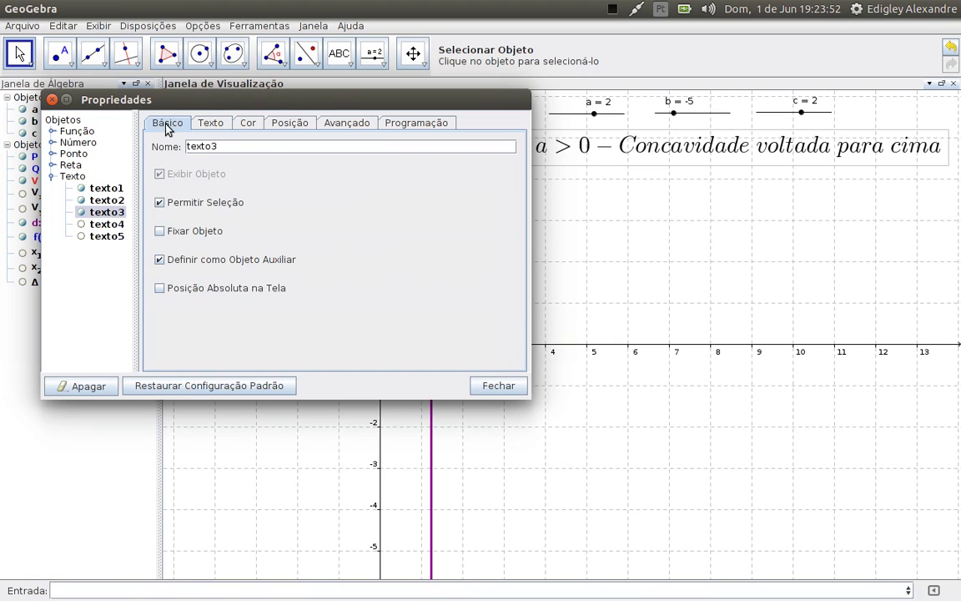
click(160, 288)
Give texto4 and texto5 an absolute position on screen as well, and close the properties.
click(114, 226)
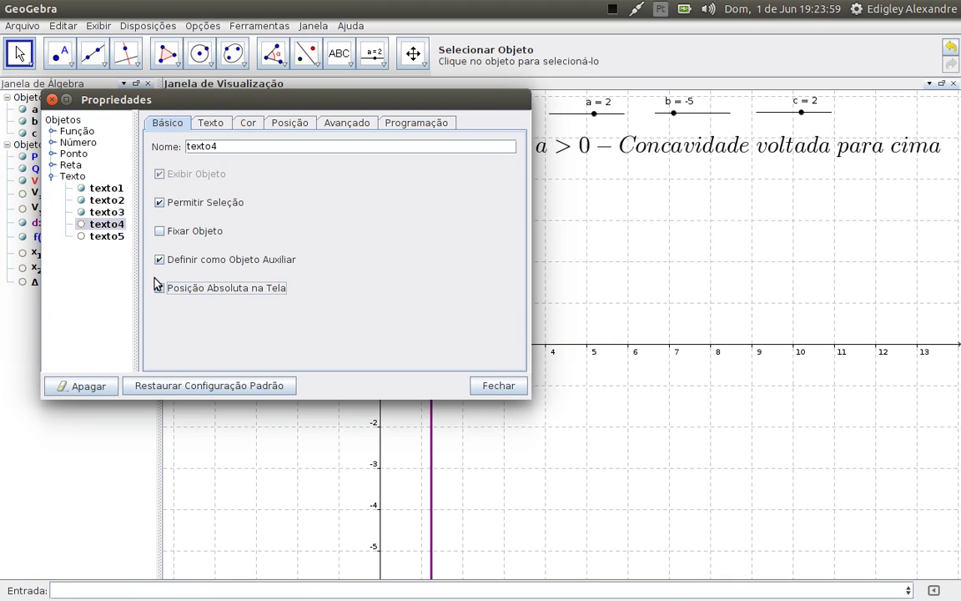
click(107, 236)
click(161, 289)
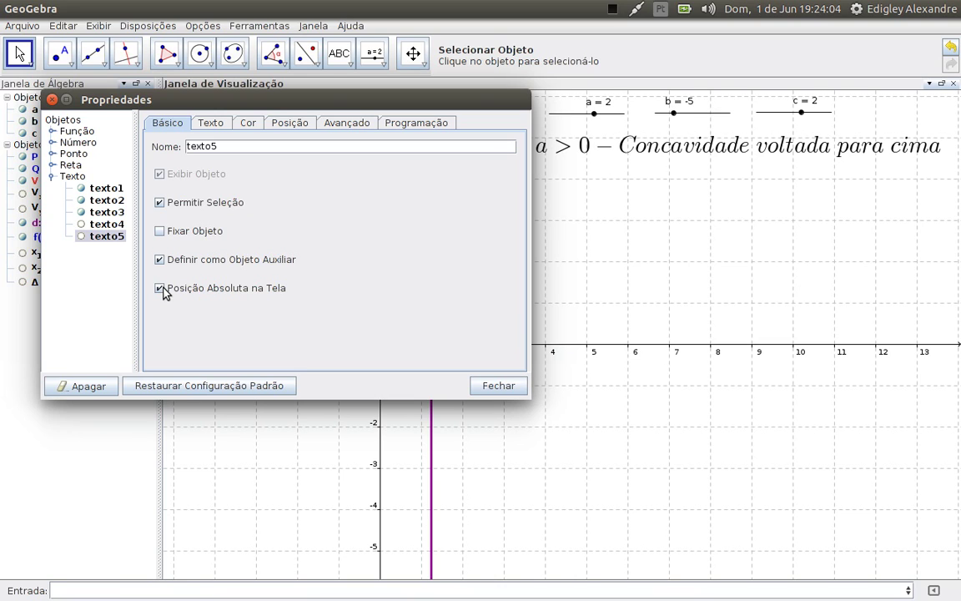
click(495, 387)
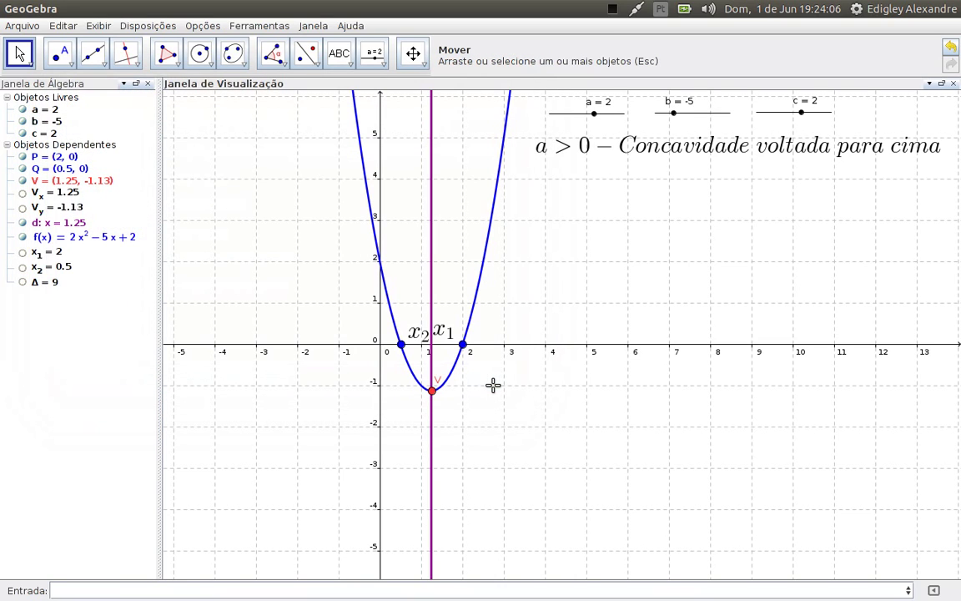
Pan the graphics view to check that the a>0 message keeps its place on screen.
click(414, 56)
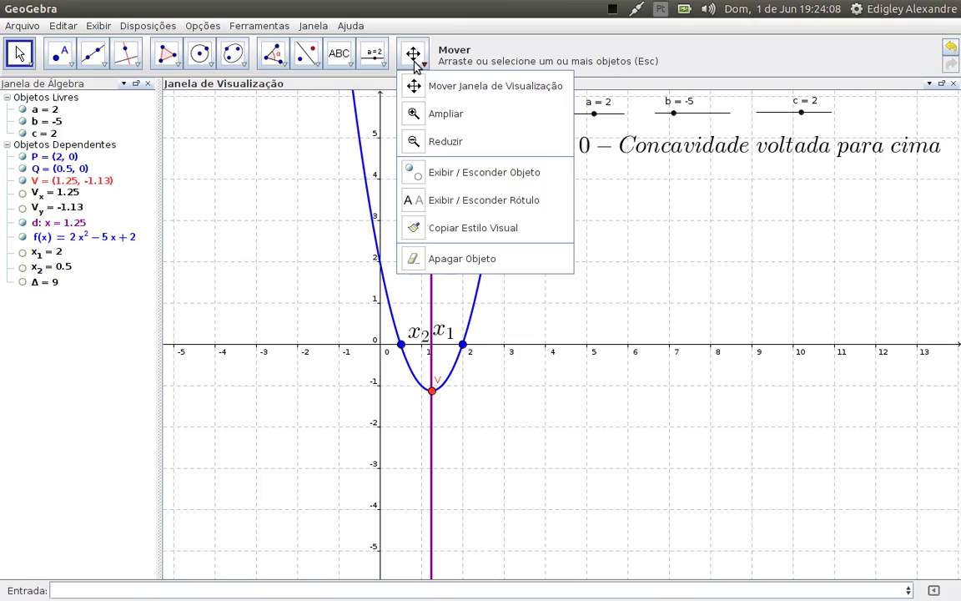
click(433, 88)
drag(616, 262, 492, 324)
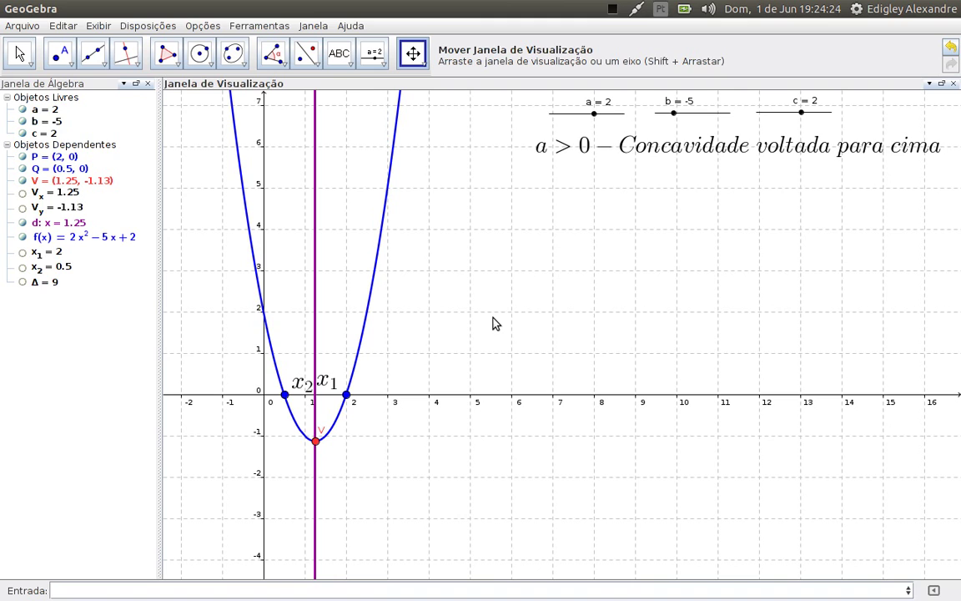
Switch to the comandos-geogebra.docx document in LibreOffice Writer and highlight items 13 to 15 in yellow.
mouse_move(2, 132)
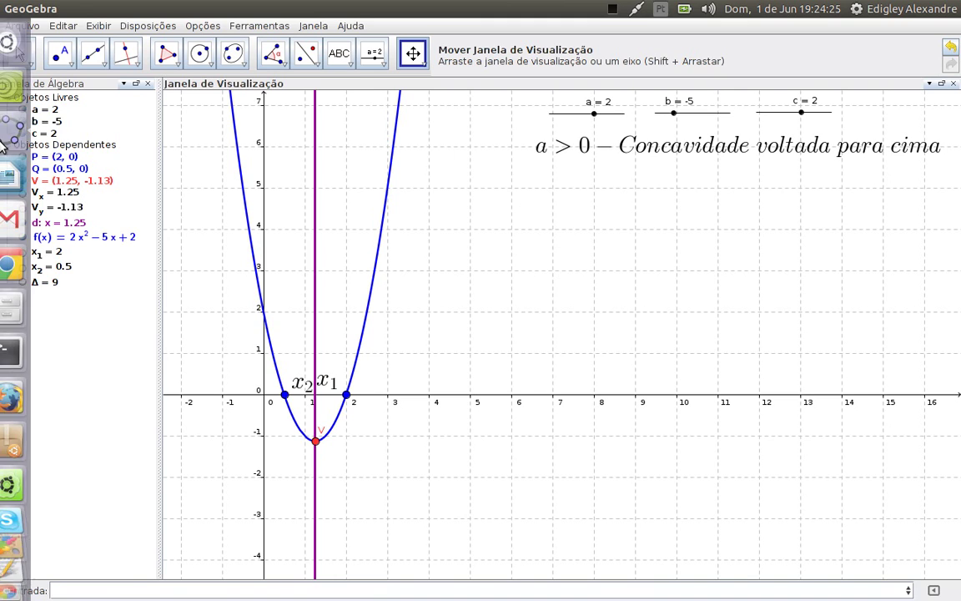
click(26, 177)
click(565, 271)
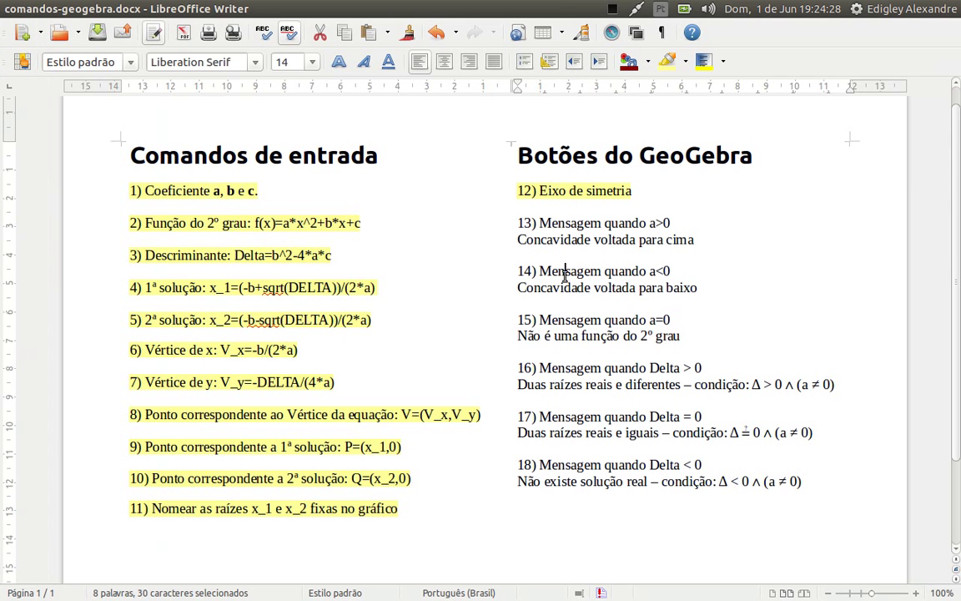
drag(522, 224, 683, 334)
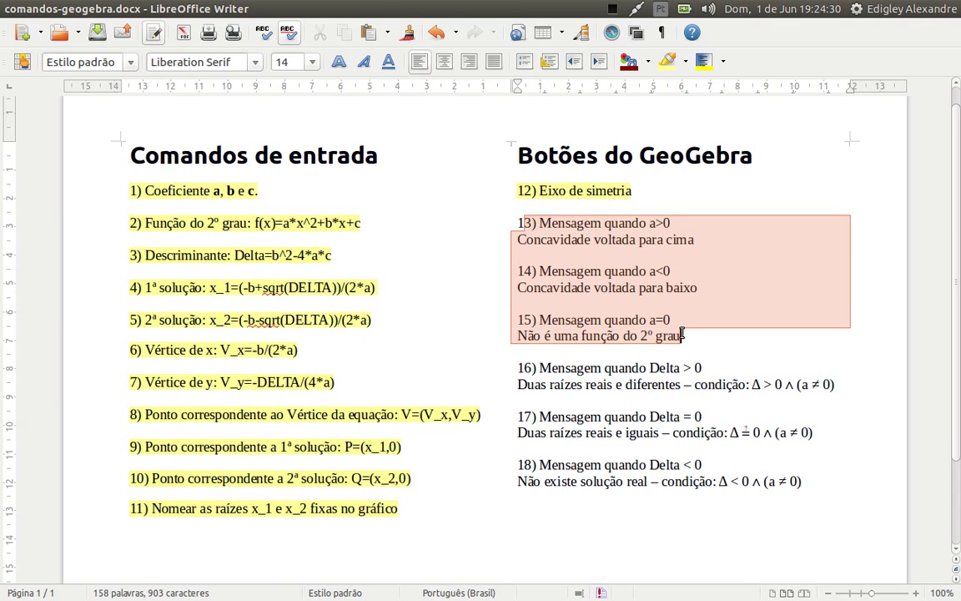
click(667, 61)
click(679, 301)
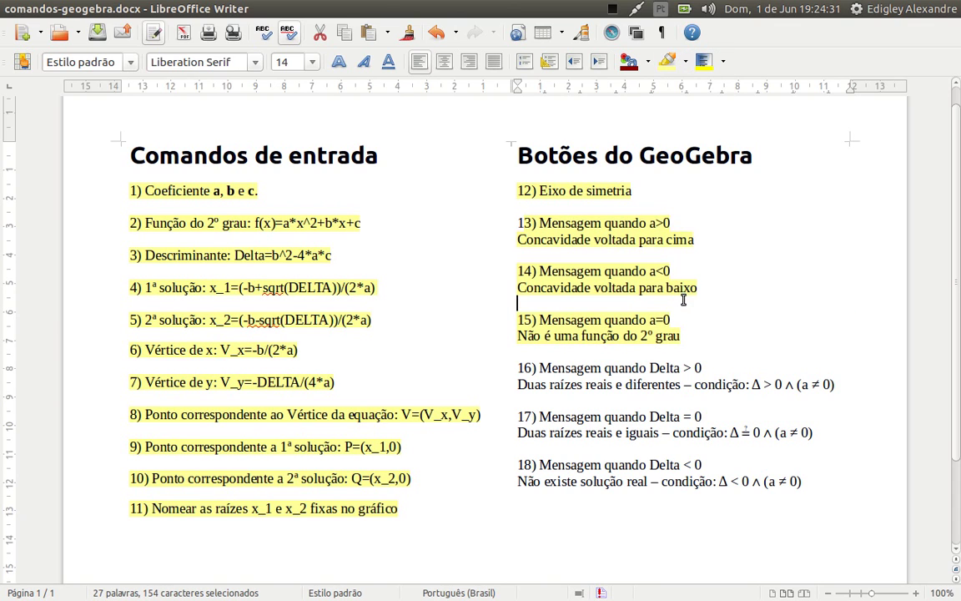
scroll(679, 300, down, 1)
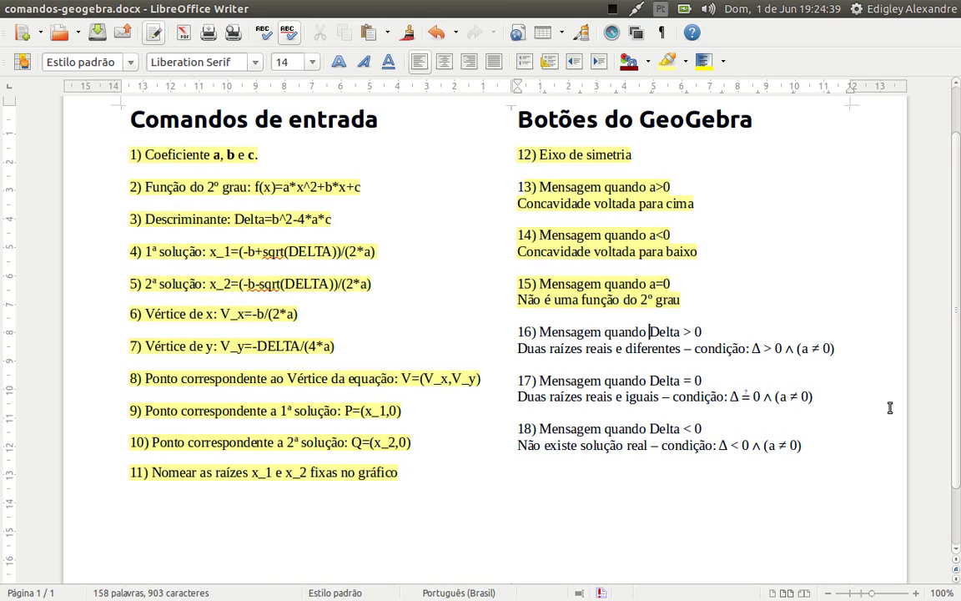
key(shift+Right)
key(shift+Right)
key(shift+Right)
key(shift+Right)
key(shift+Right)
key(shift+Right)
key(shift+Right)
key(shift+Right)
key(shift+Right)
key(shift+Right)
key(shift+Right)
key(shift+Right)
key(shift+Right)
key(shift+Right)
key(shift+Right)
key(shift+Right)
key(shift+Right)
key(shift+Right)
key(shift+Right)
key(shift+Right)
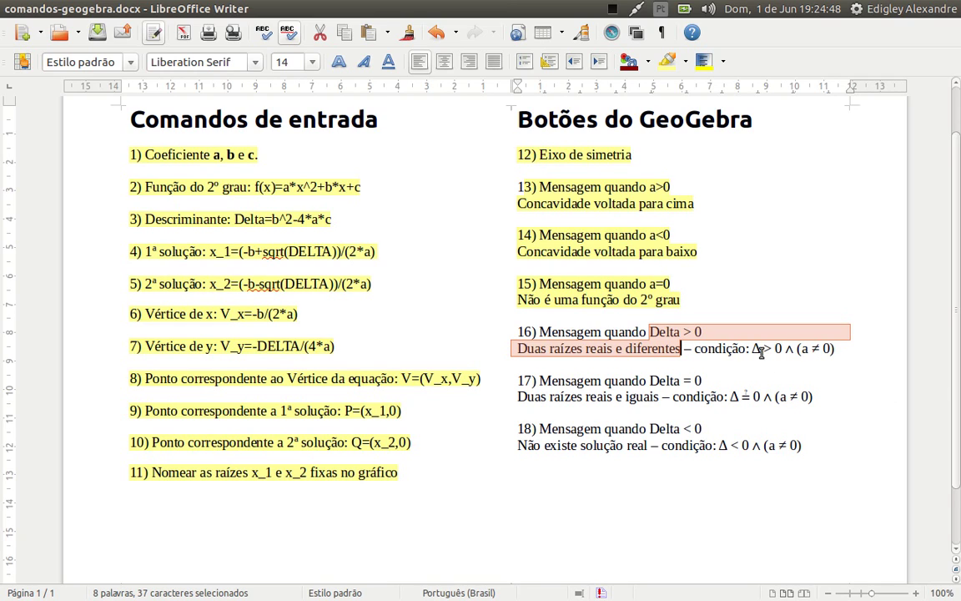
click(818, 366)
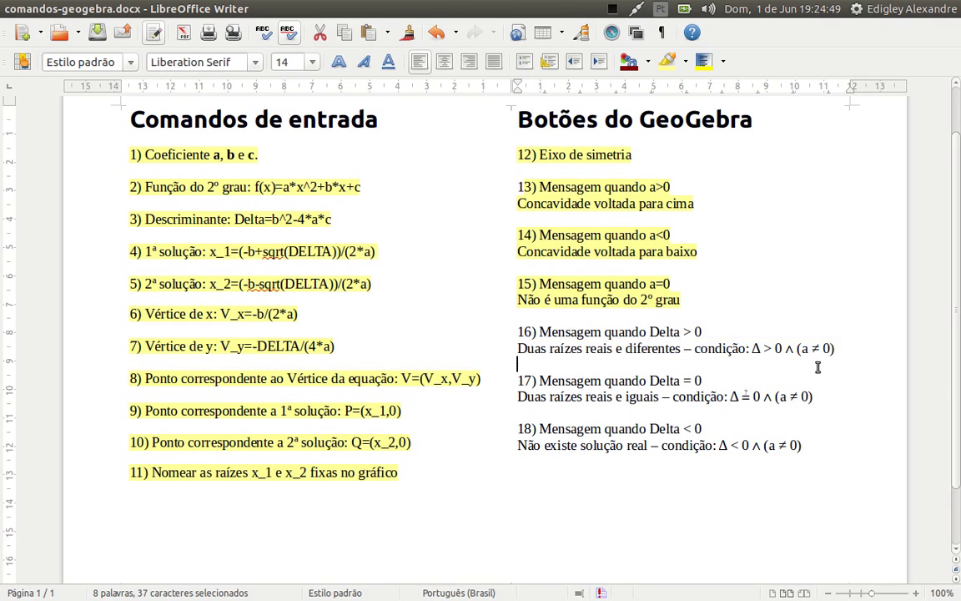
Copy the text "Delta > 0" and "Duas raízes reais e diferentes" from item 16.
click(653, 332)
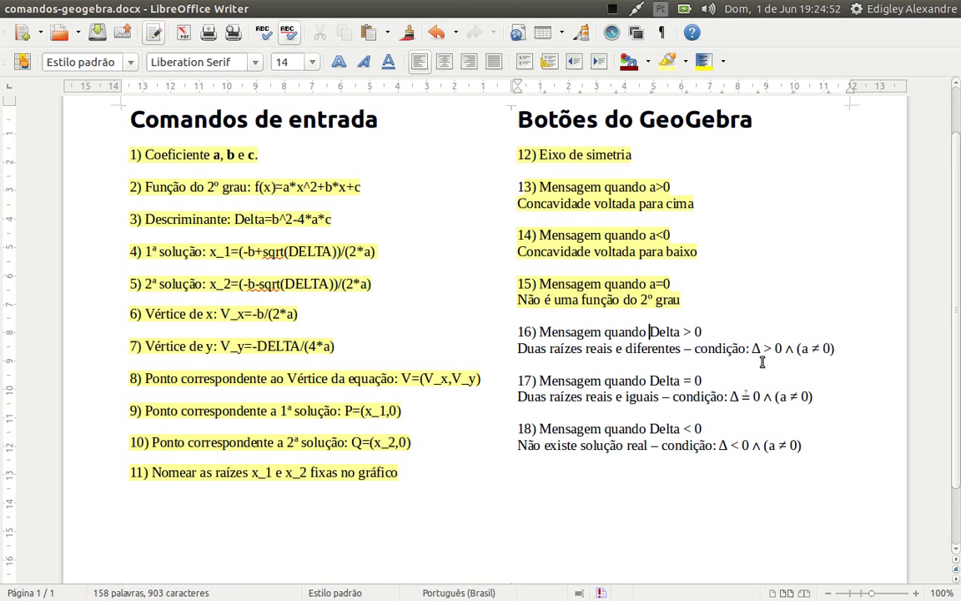
key(shift+Right)
key(shift+Right)
key(shift+Right)
key(shift+Right)
key(shift+Right)
key(shift+Right)
key(shift+Right)
key(shift+Right)
key(shift+Right)
key(shift+Right)
key(shift+Right)
key(shift+Right)
key(shift+Right)
key(shift+Right)
key(shift+Right)
key(shift+Right)
key(shift+Right)
key(shift+Right)
key(shift+Right)
key(shift+Right)
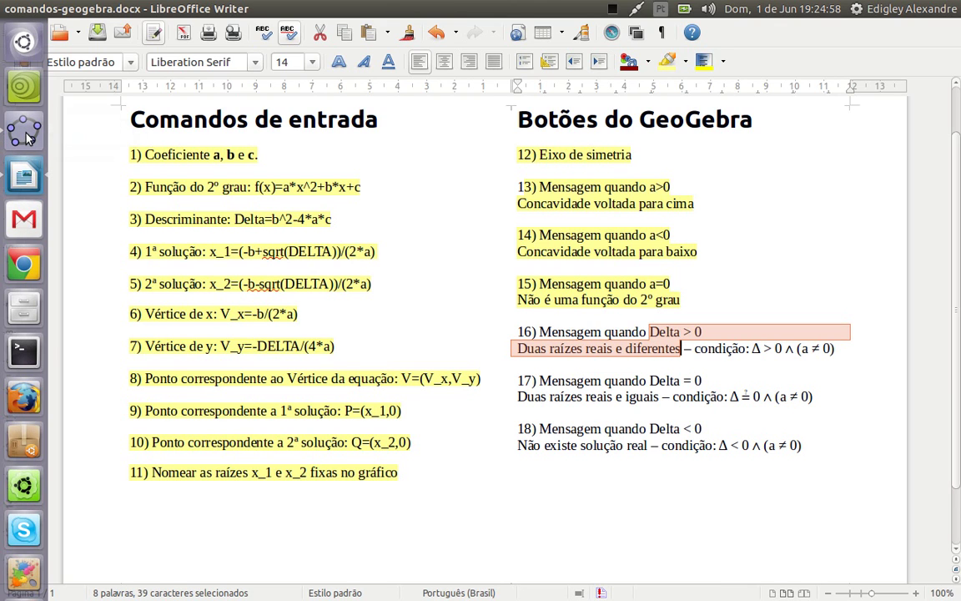
Switch to GeoGebra and start a new text below the a>0 message reading "Delta > 0 - Duas raízes reais e diferentes" on one line.
click(18, 131)
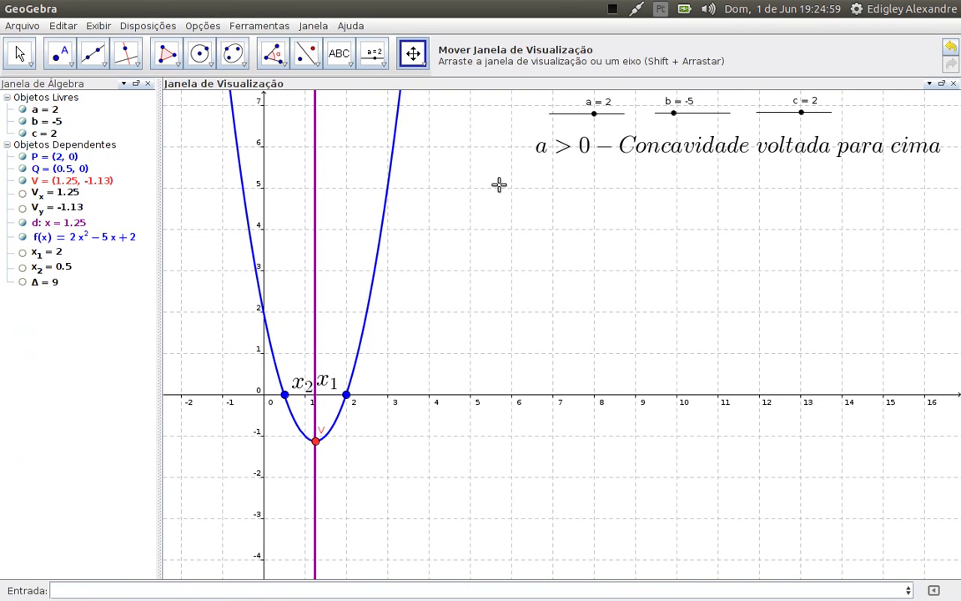
click(349, 67)
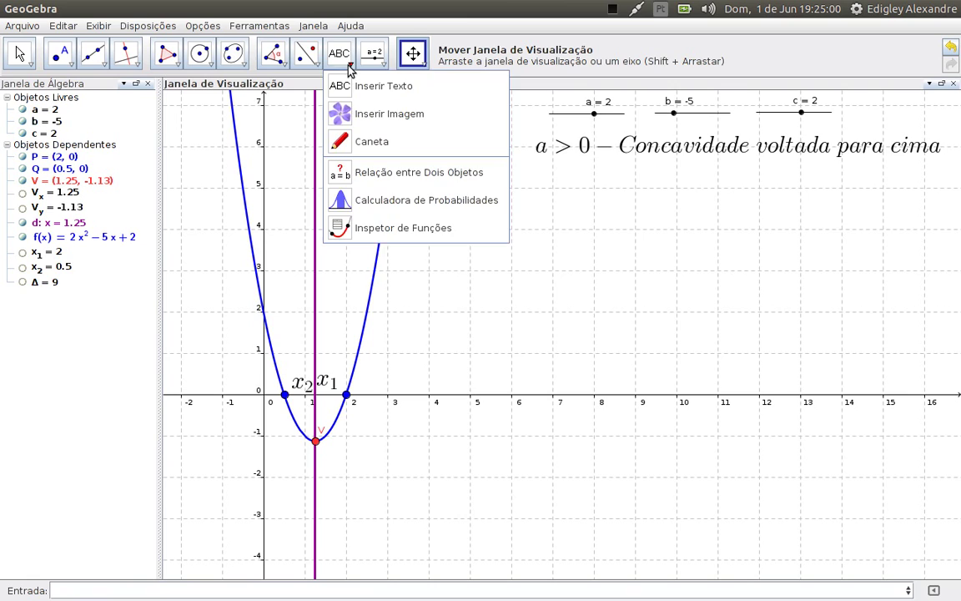
click(405, 87)
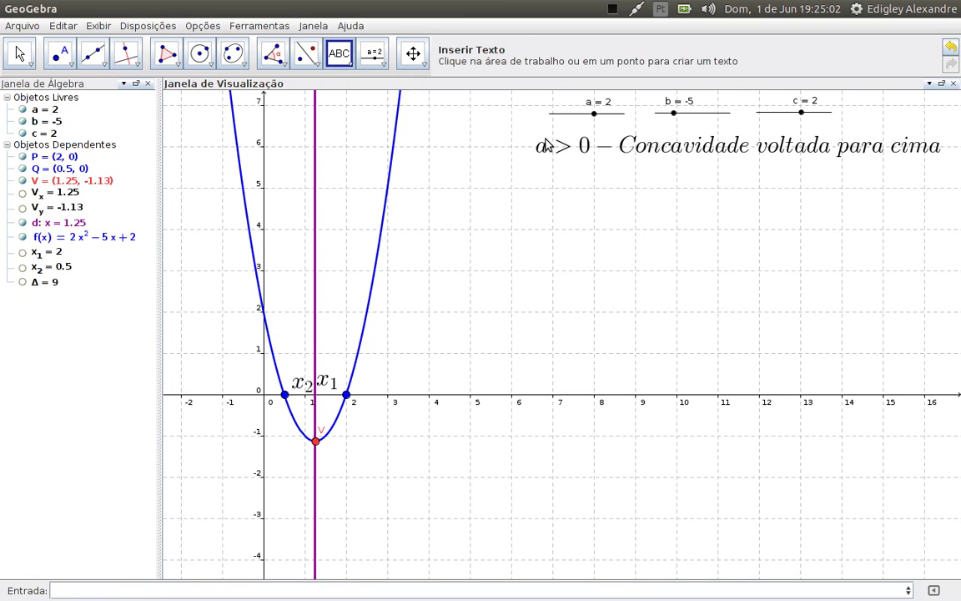
click(544, 192)
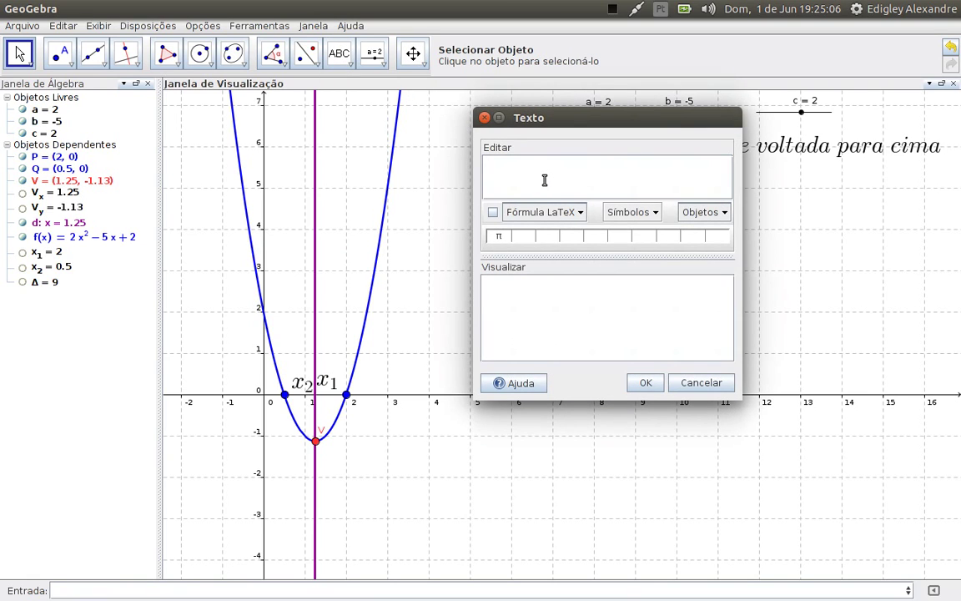
text(Delta > 0 Duas raízes reais e diferentes)
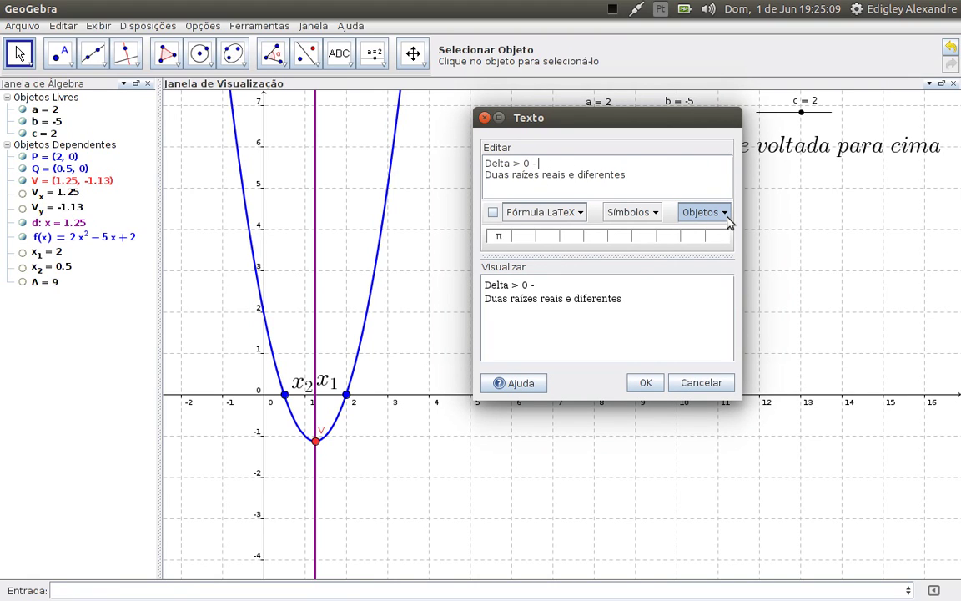
key(Delete)
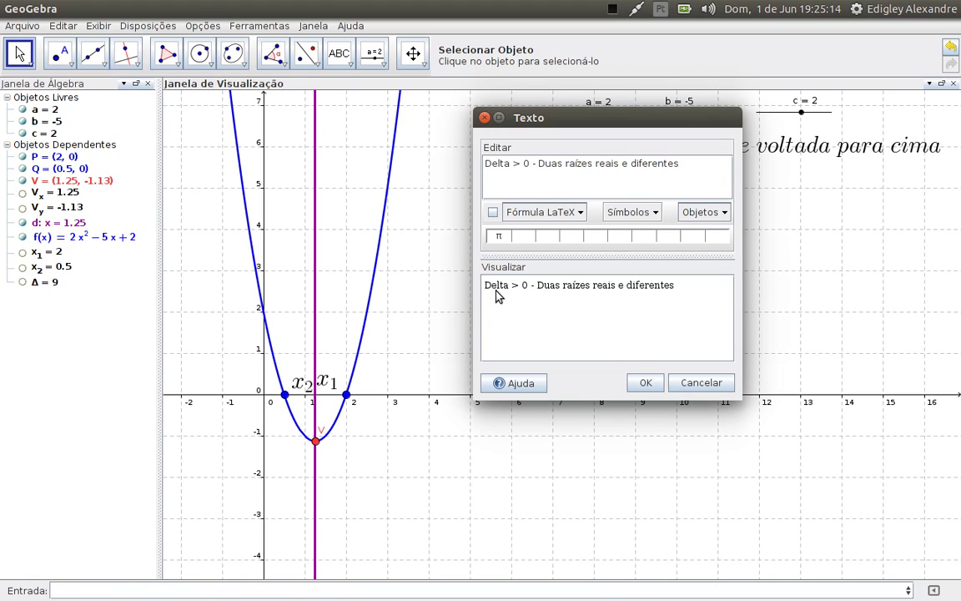
Put a backslash before "Delta" in the new text and turn on LaTeX formula formatting.
click(487, 163)
text(\)
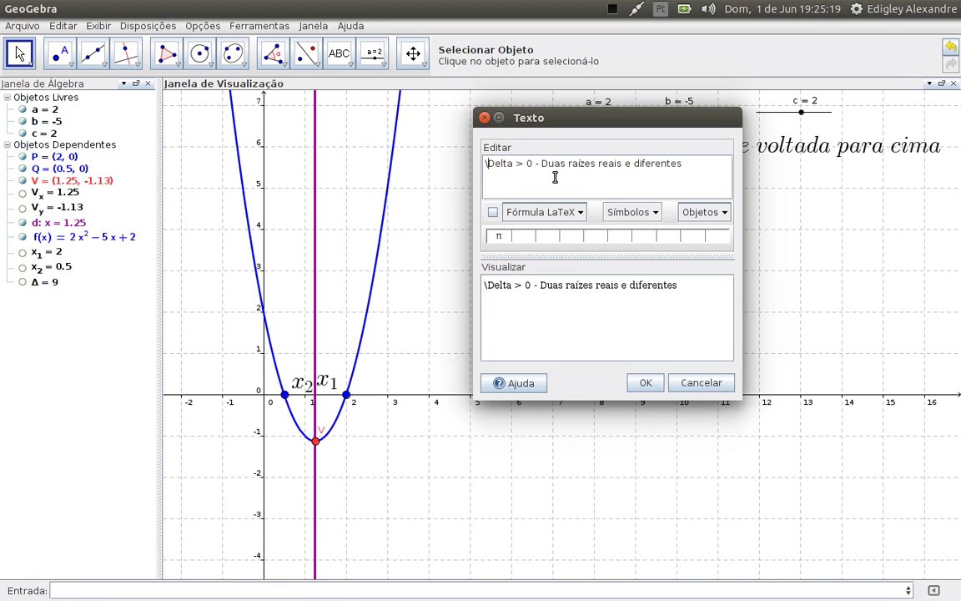
click(493, 213)
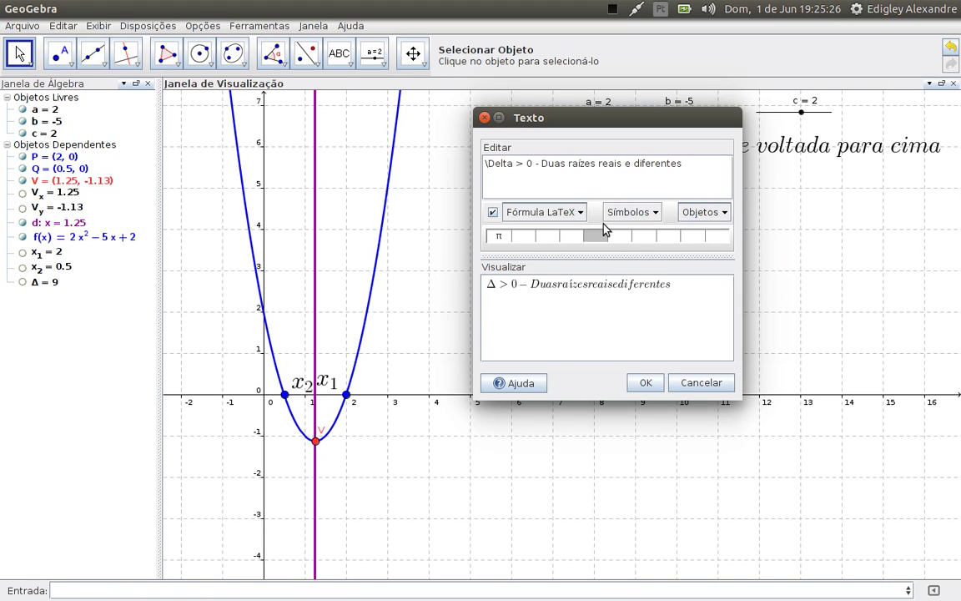
Insert LaTeX spaces between the words of "Duas raízes reais e diferentes" and confirm the Delta > 0 text.
click(567, 165)
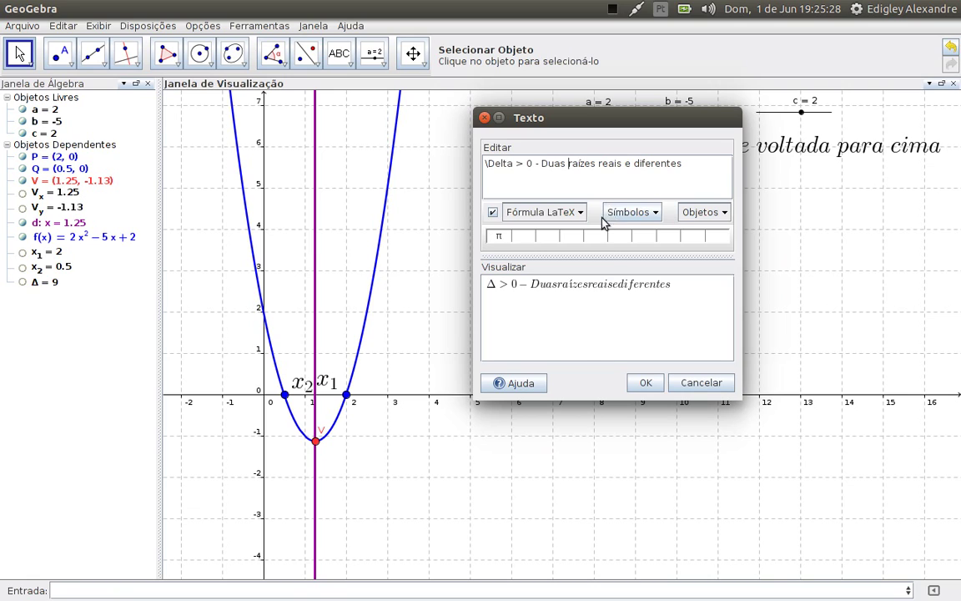
click(576, 213)
click(534, 375)
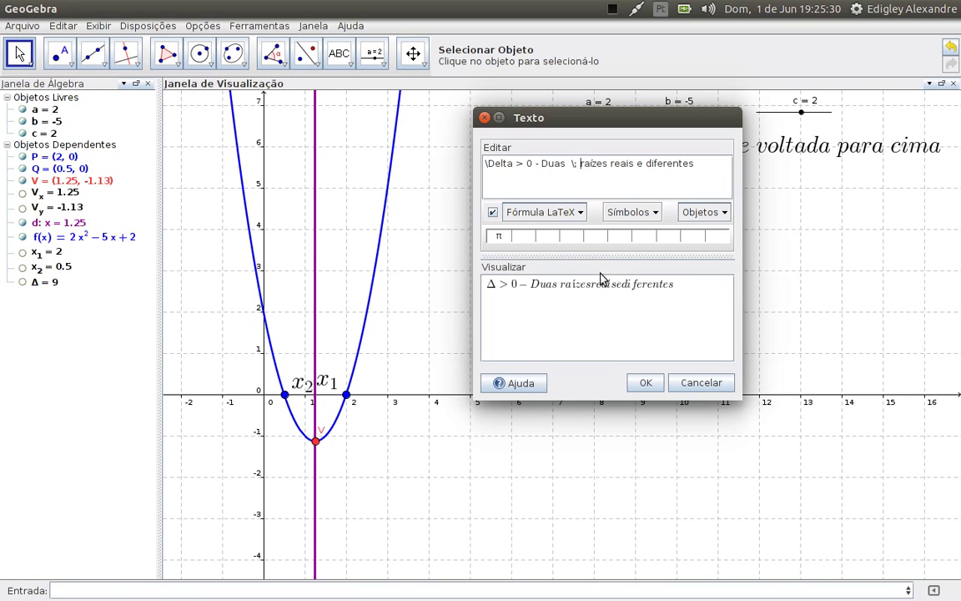
click(561, 213)
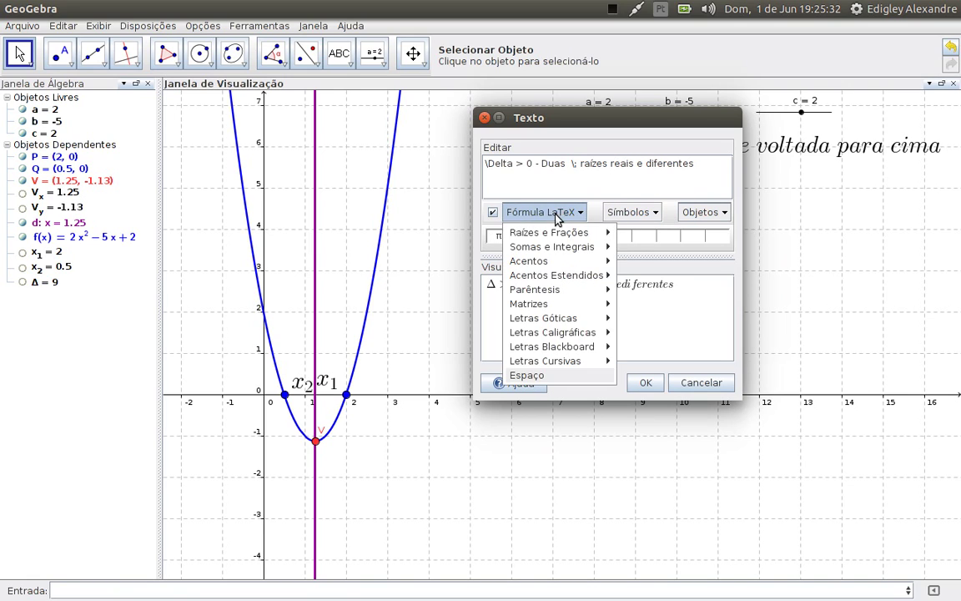
click(525, 374)
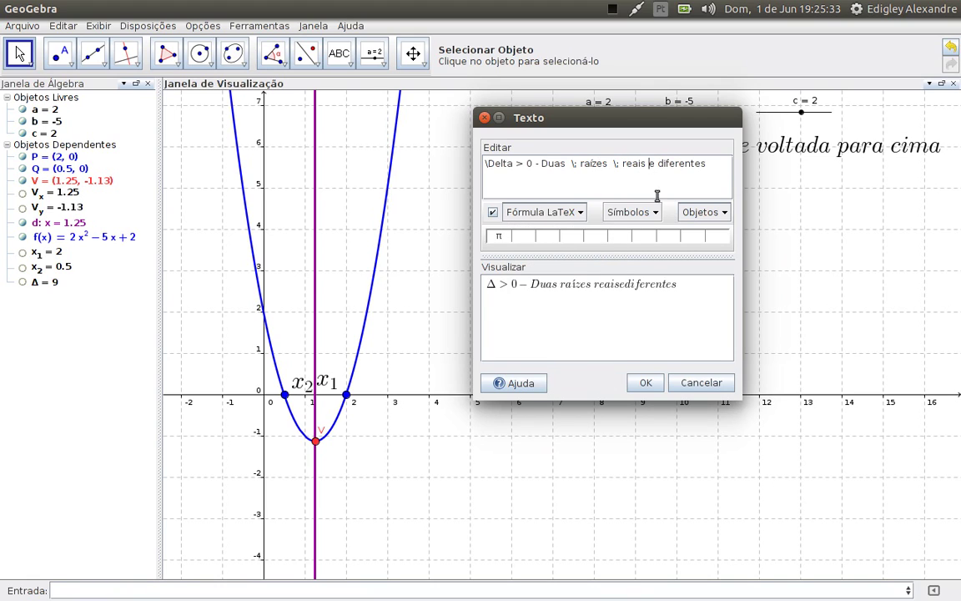
click(534, 212)
click(509, 374)
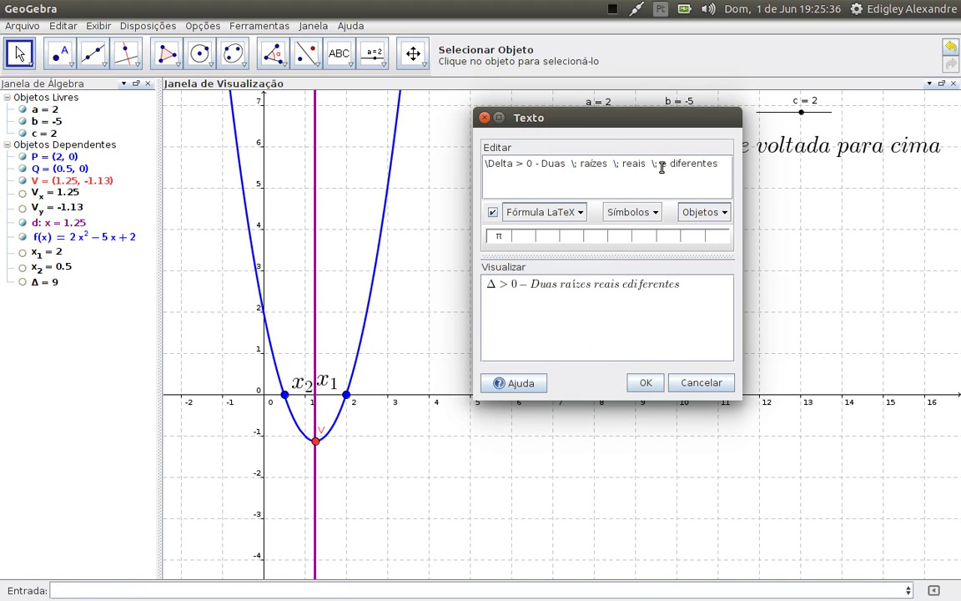
key(Right)
key(Right)
click(542, 212)
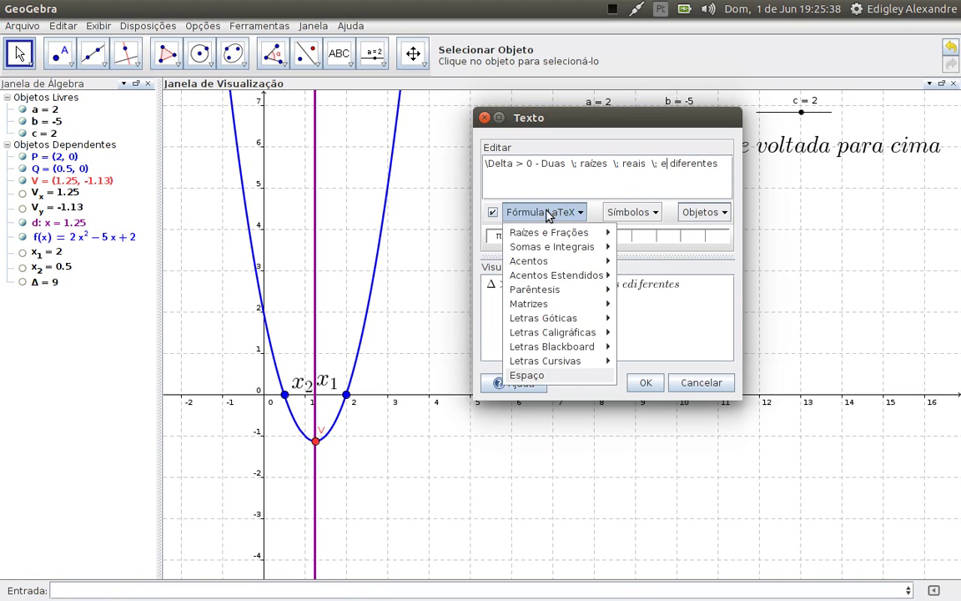
click(534, 374)
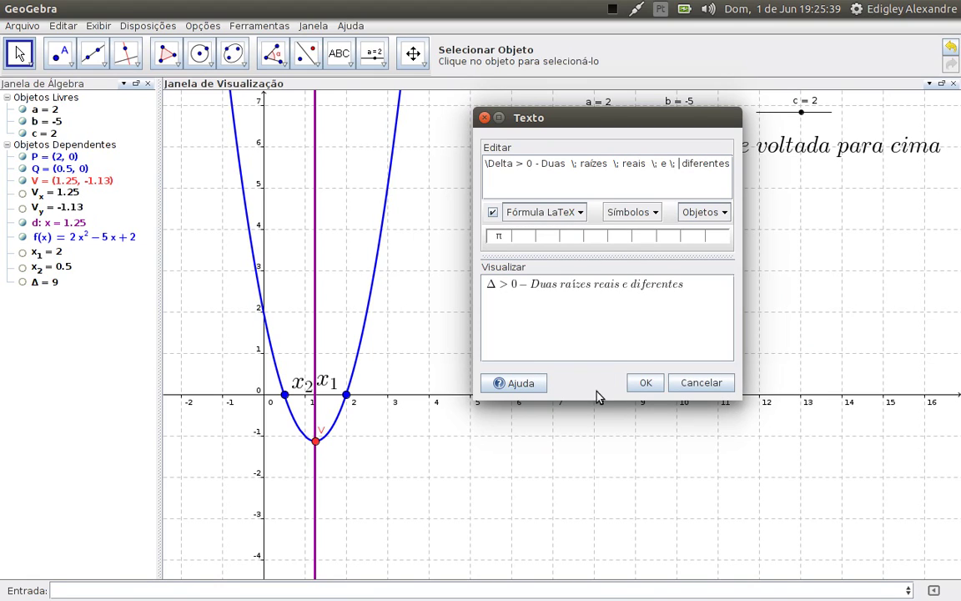
click(644, 386)
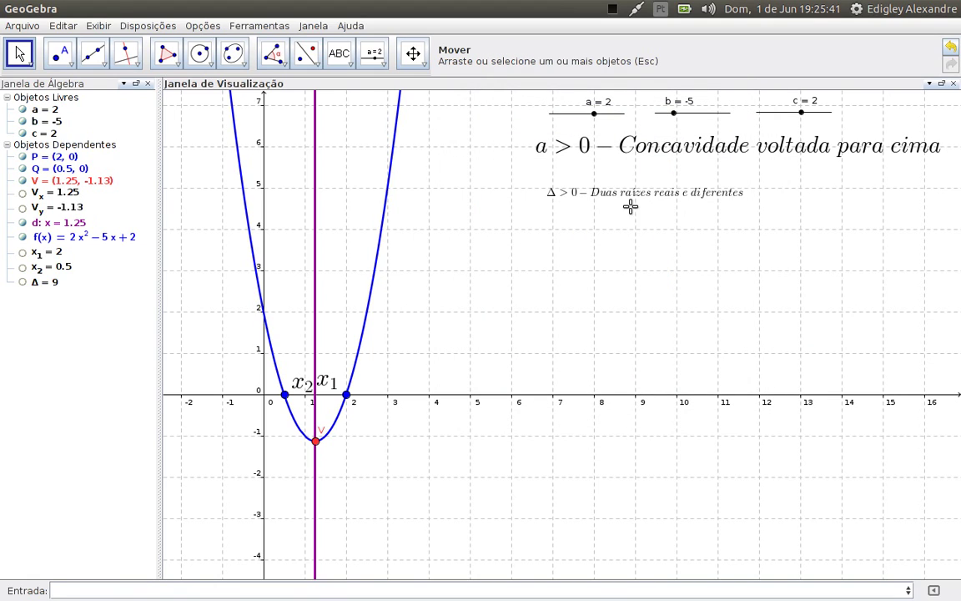
Set the Delta > 0 message's font size to Médio and move it directly beneath the a > 0 message.
mouse_move(619, 196)
mouse_down()
mouse_move(588, 194)
mouse_move(610, 192)
mouse_up()
right_click(611, 192)
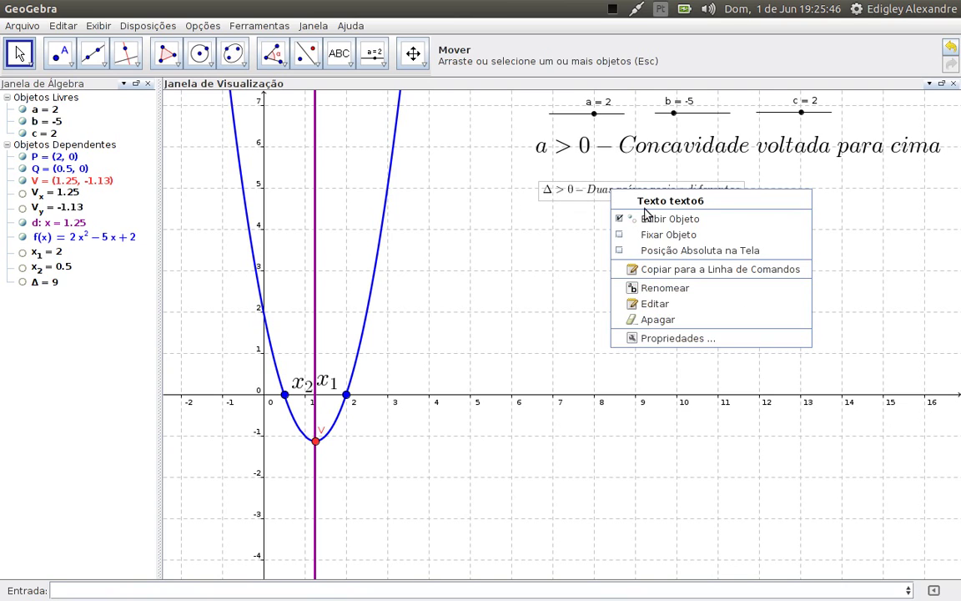
click(686, 338)
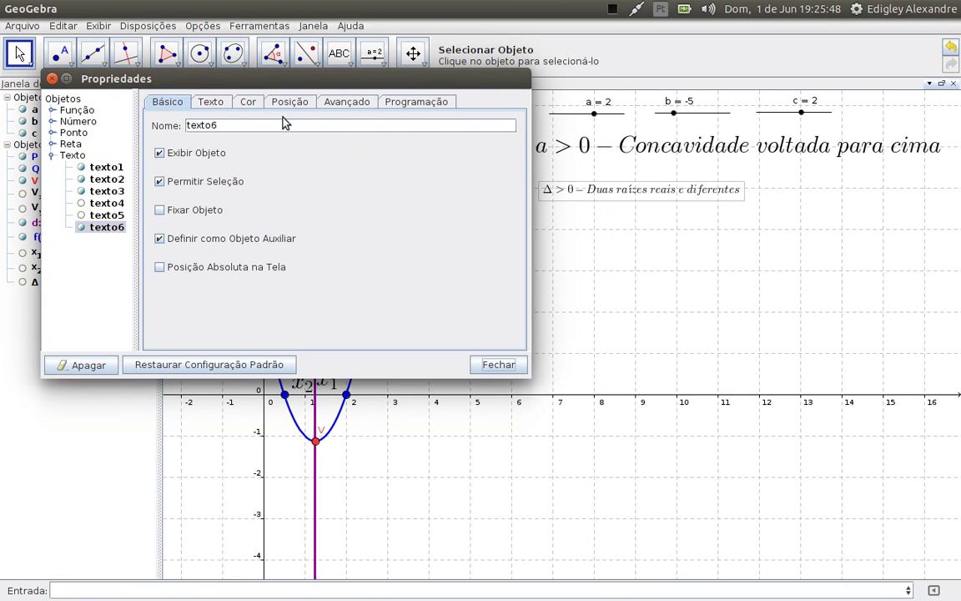
click(209, 104)
click(233, 124)
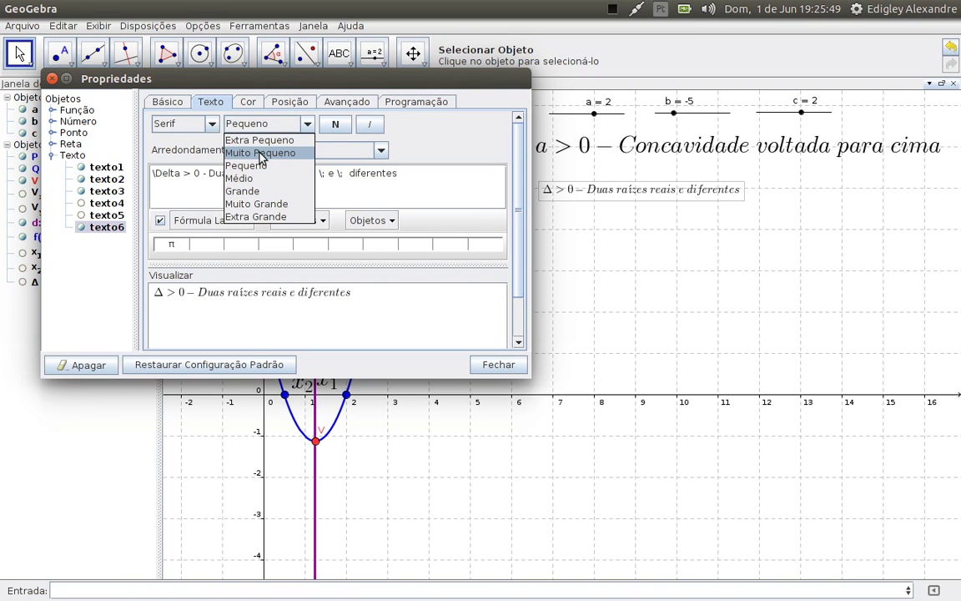
click(250, 176)
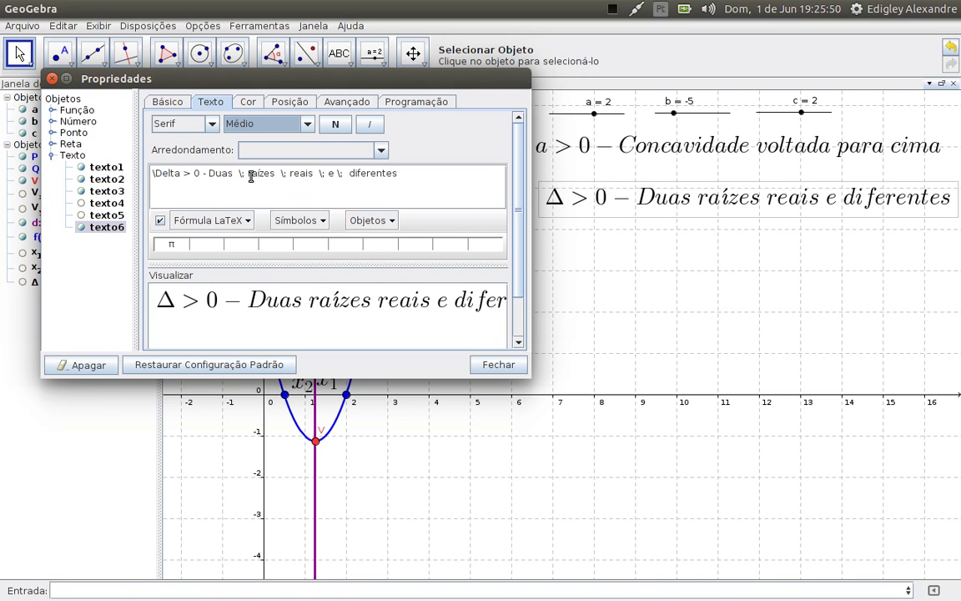
click(498, 365)
drag(686, 216, 680, 191)
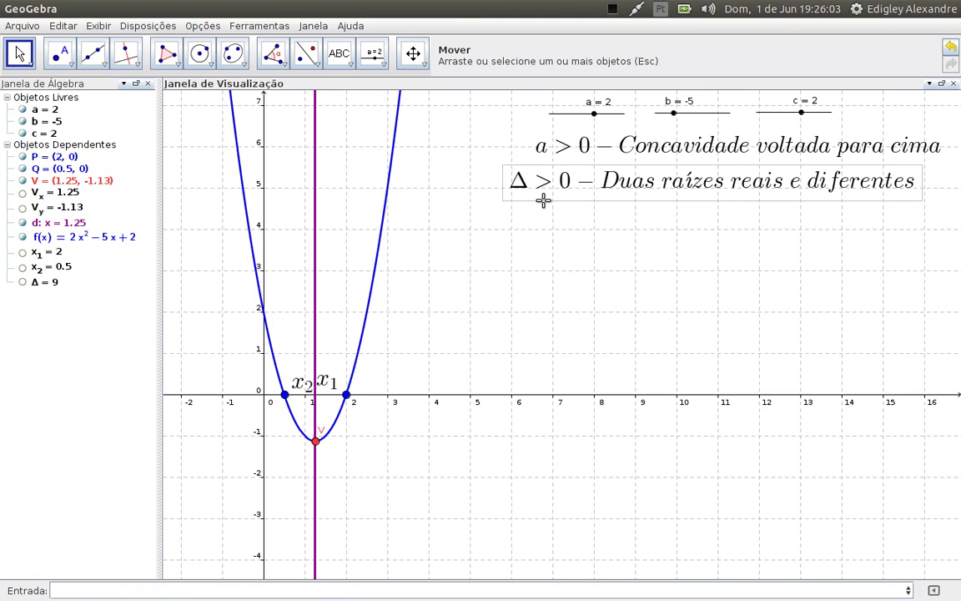
Switch to the comandos-geogebra.docx document in LibreOffice Writer and copy "Delta = 0" and "Duas raízes reais e iguais" from item 17.
click(22, 163)
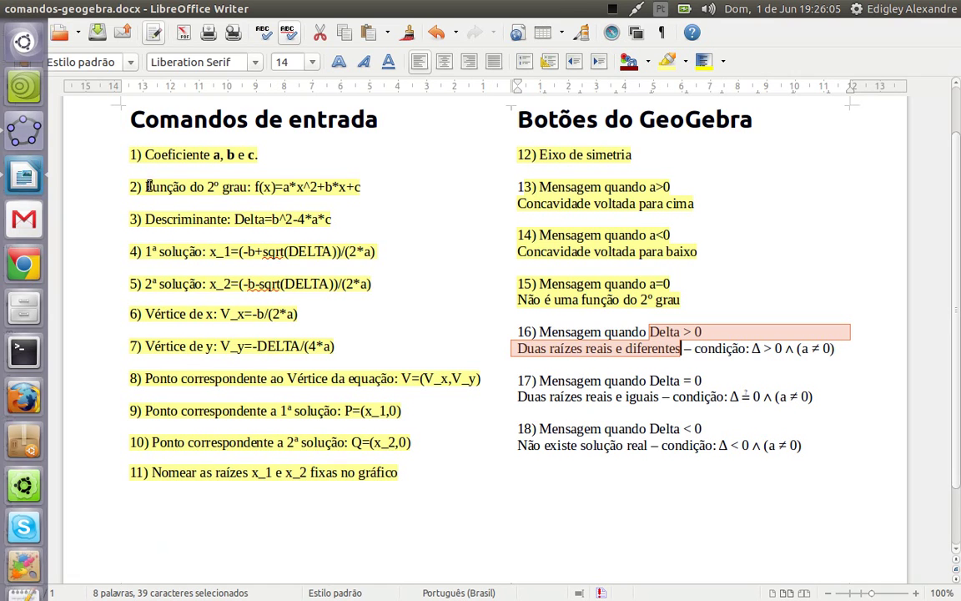
click(651, 407)
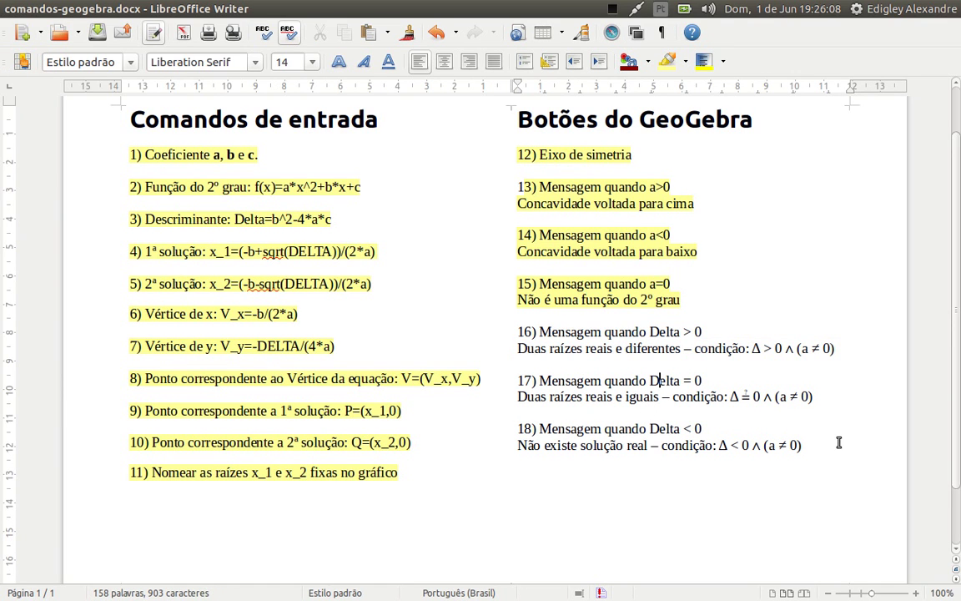
key(shift+Right)
key(shift+Down)
key(ctrl+c)
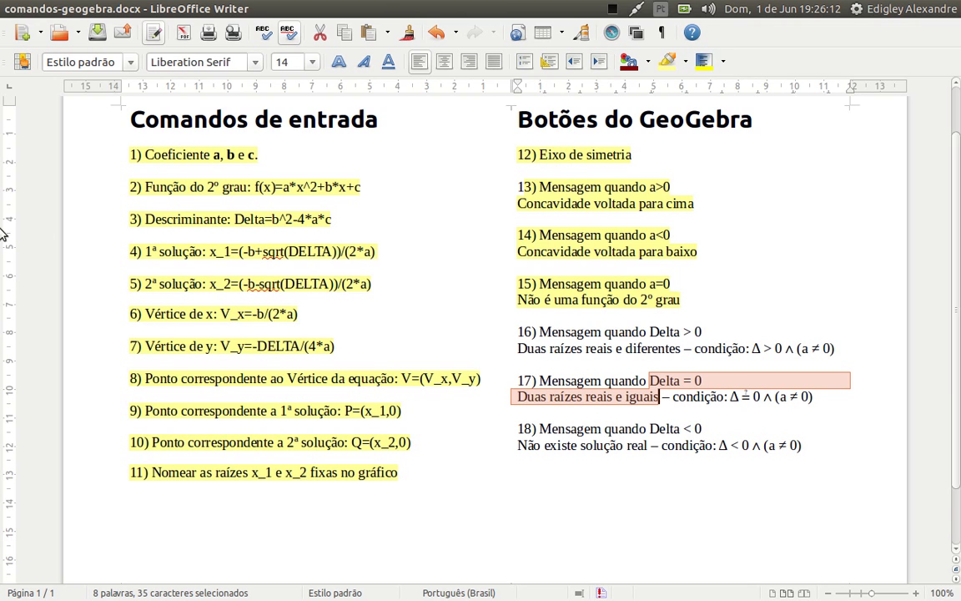
Switch to GeoGebra and start a new LaTeX text below the Delta > 0 message reading "\Delta = 0 - Duas raízes reais e iguais" on one line.
click(21, 127)
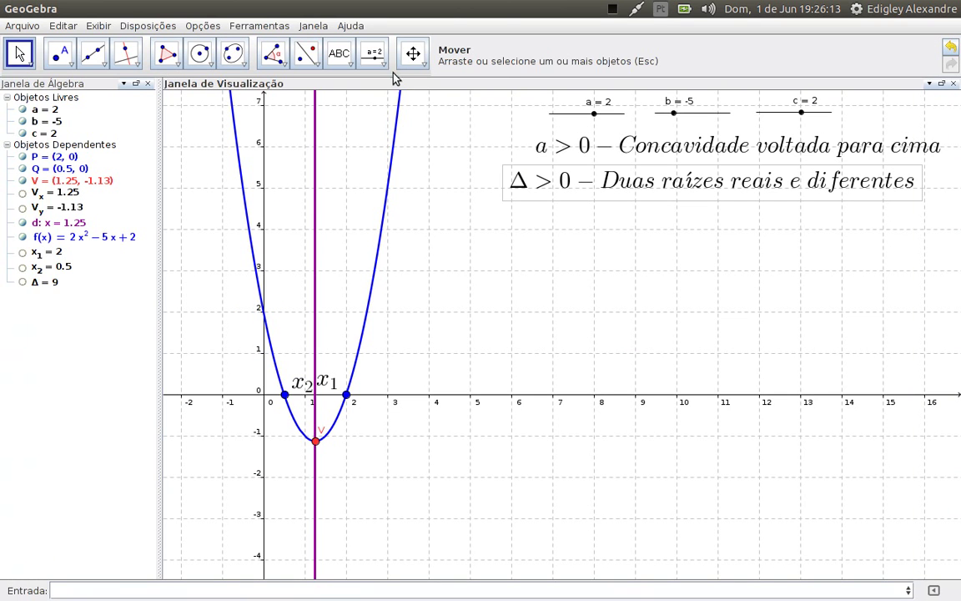
click(339, 55)
click(402, 89)
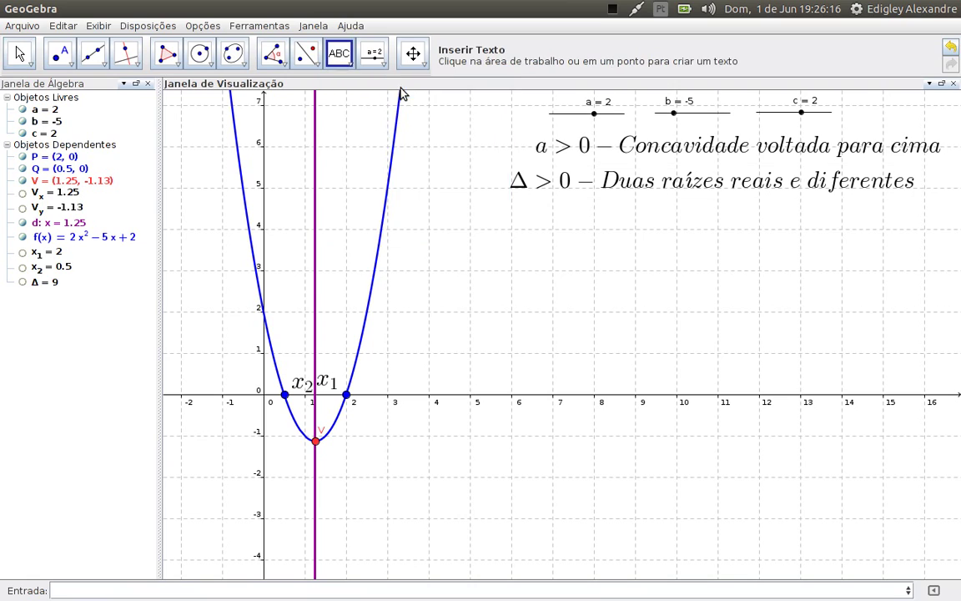
click(532, 223)
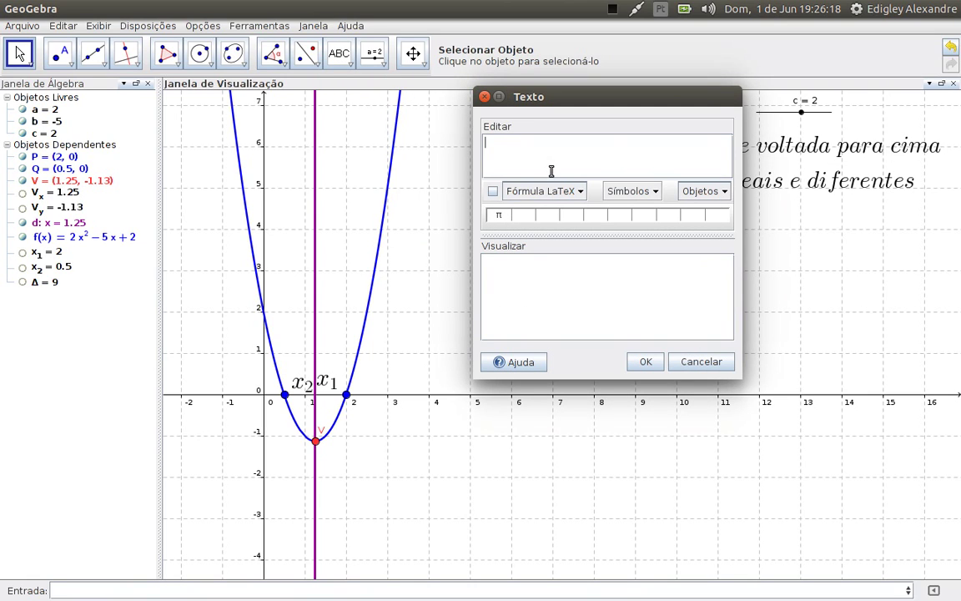
key(ctrl+v)
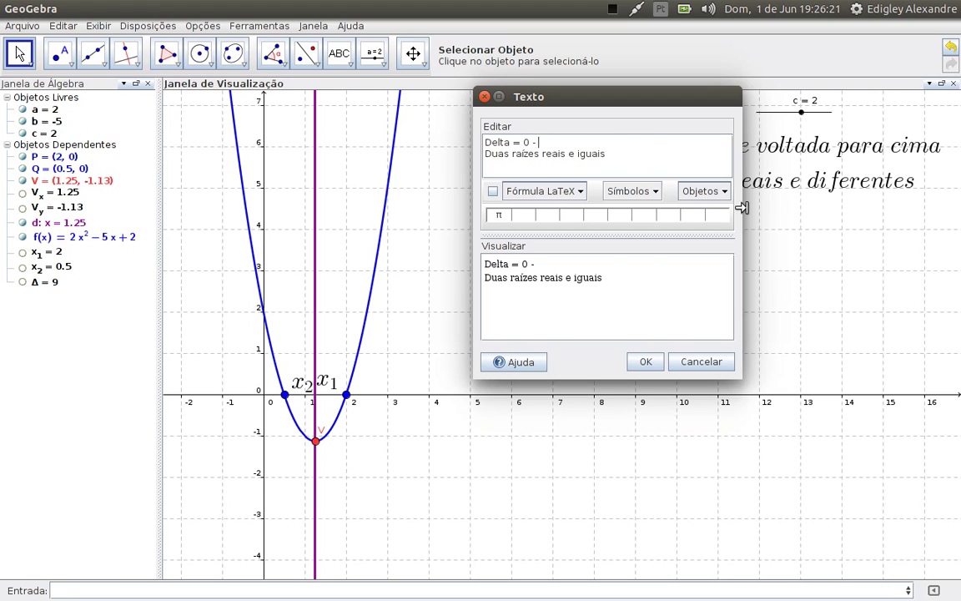
key(Delete)
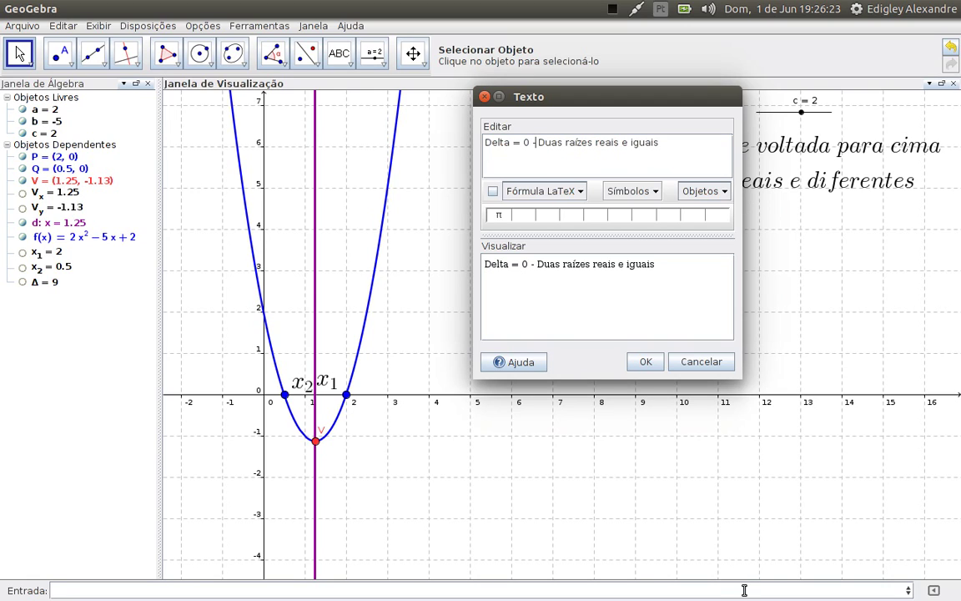
text(\)
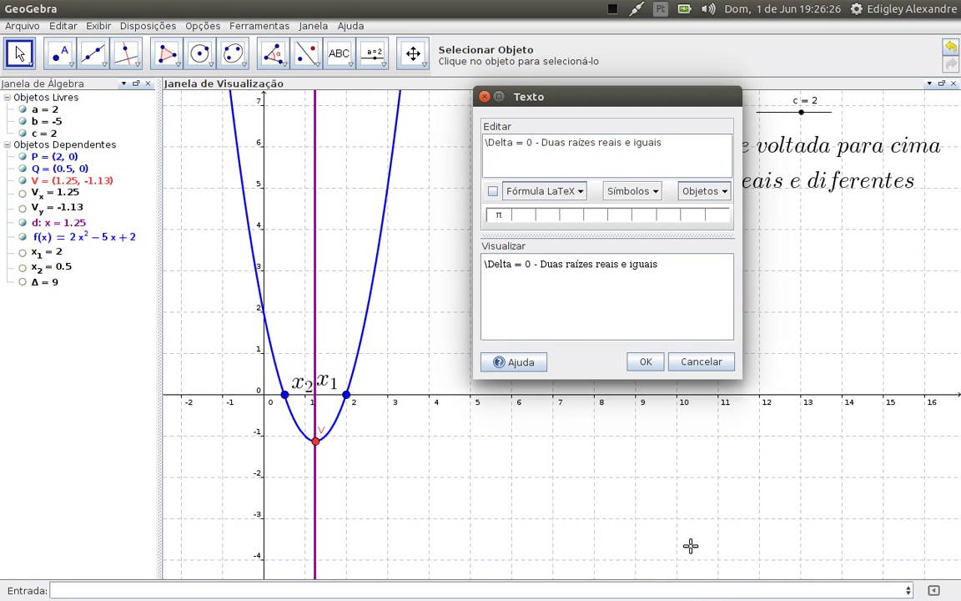
click(493, 192)
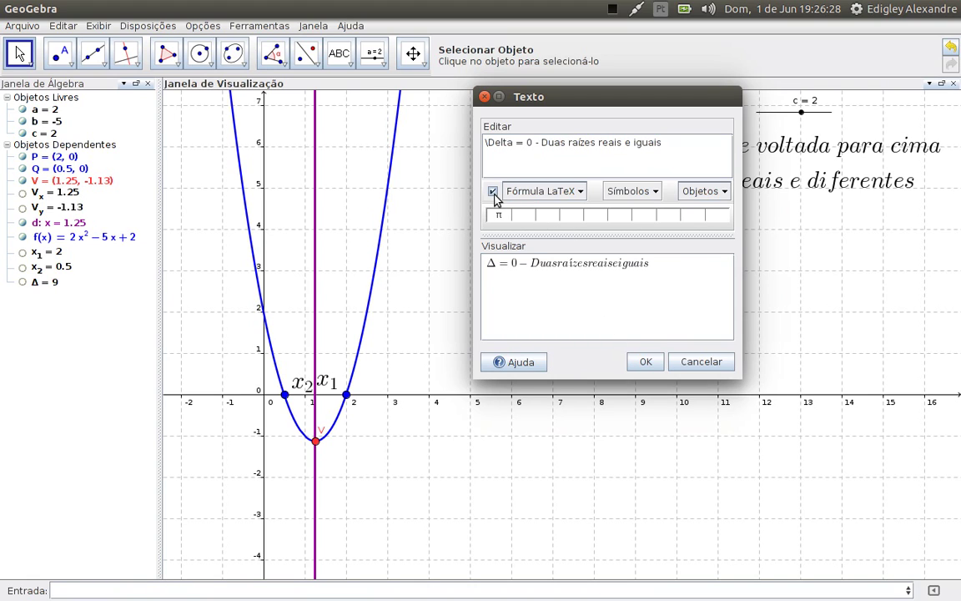
Insert LaTeX spaces between the words of "Duas raízes reais e iguais" and confirm the Delta = 0 text.
click(553, 191)
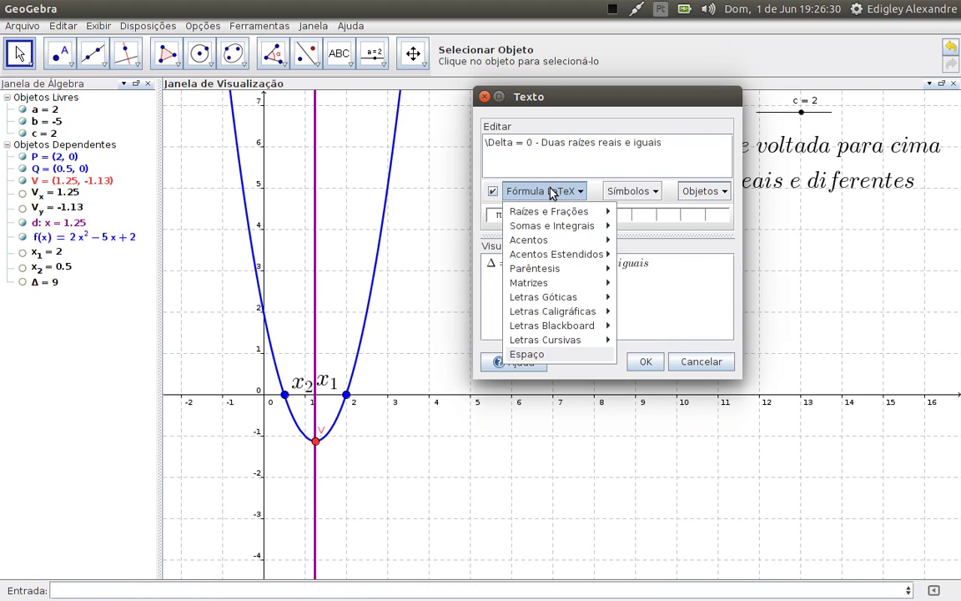
click(537, 356)
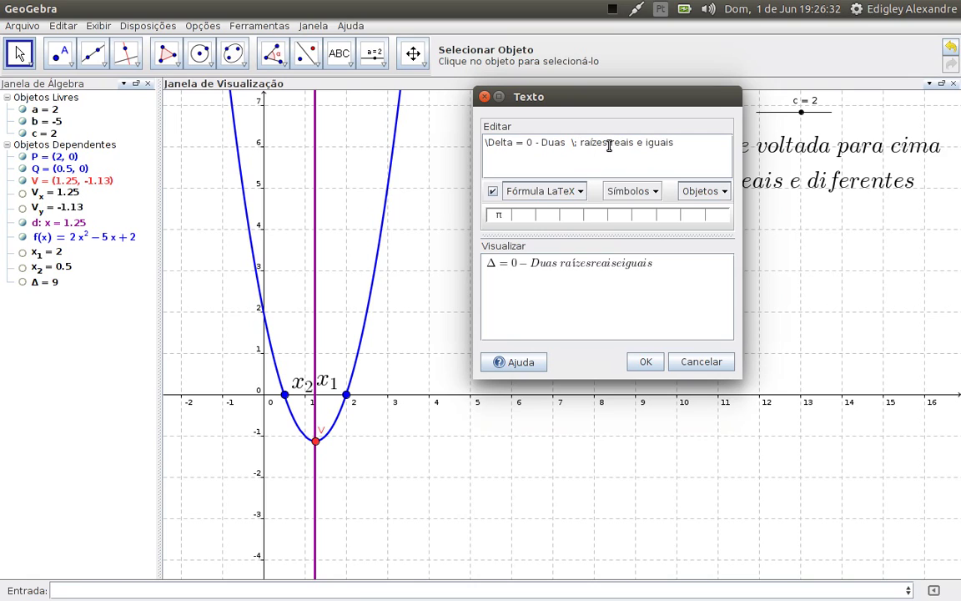
click(607, 142)
click(553, 191)
click(542, 355)
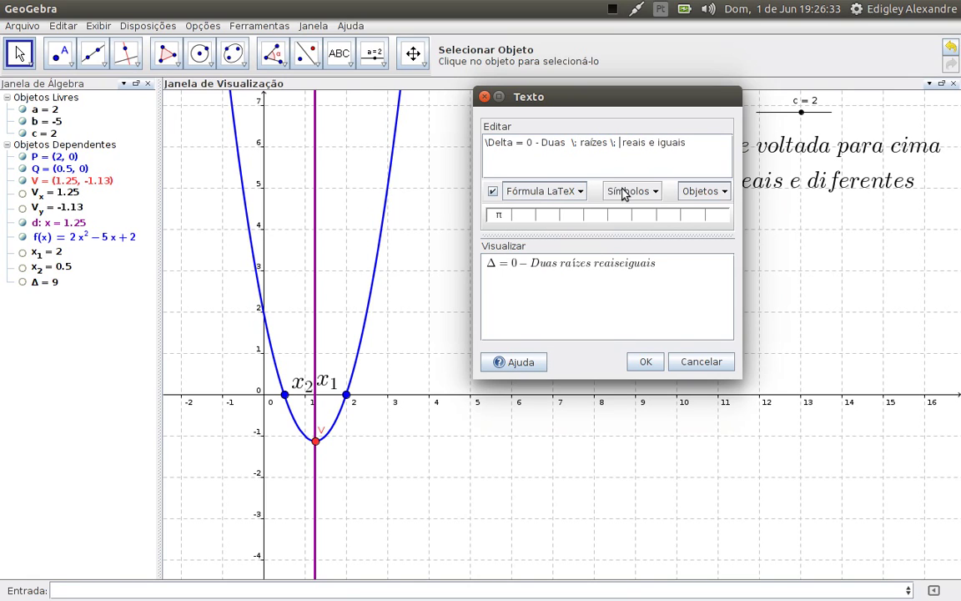
click(516, 191)
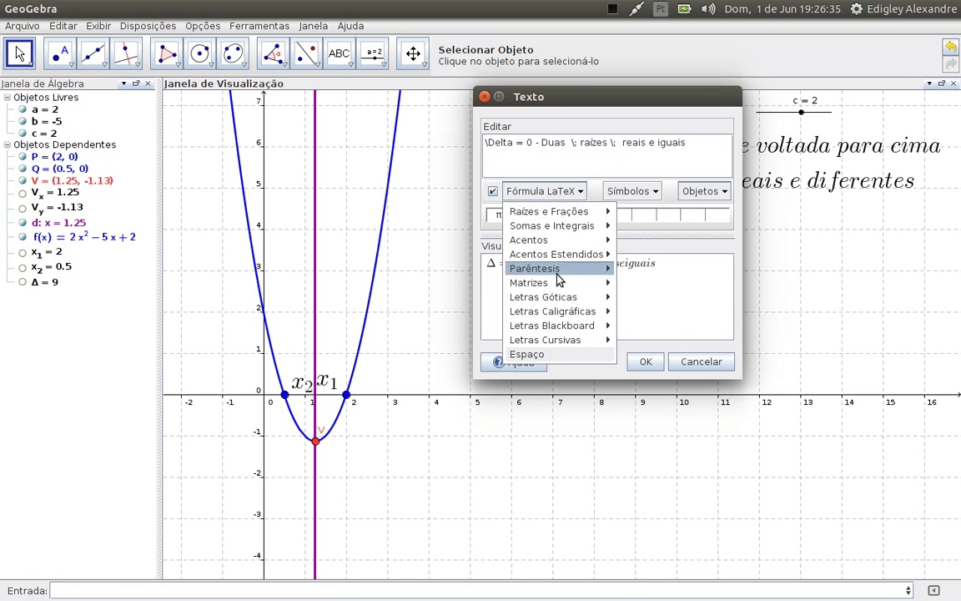
click(543, 355)
click(667, 142)
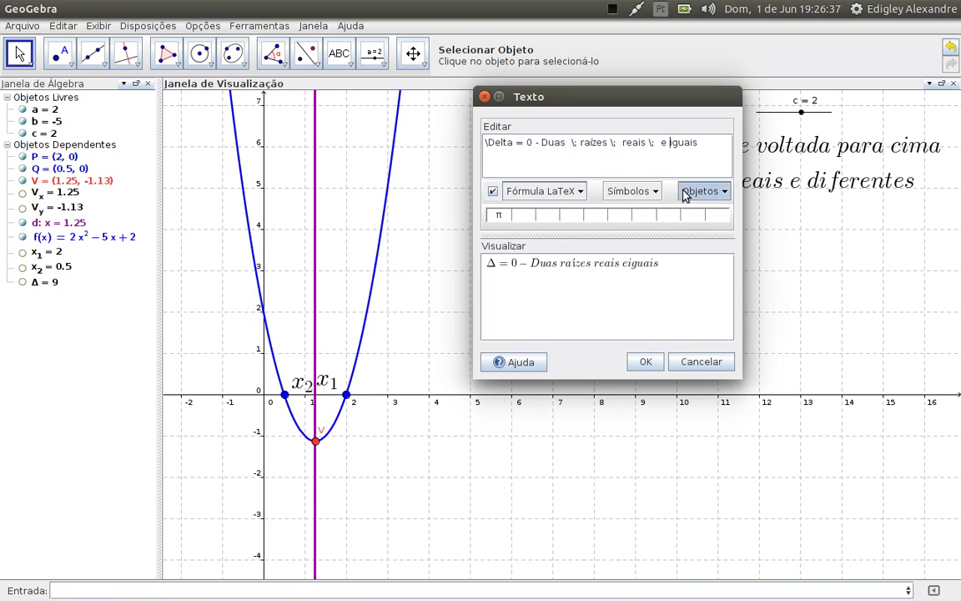
click(575, 192)
click(547, 355)
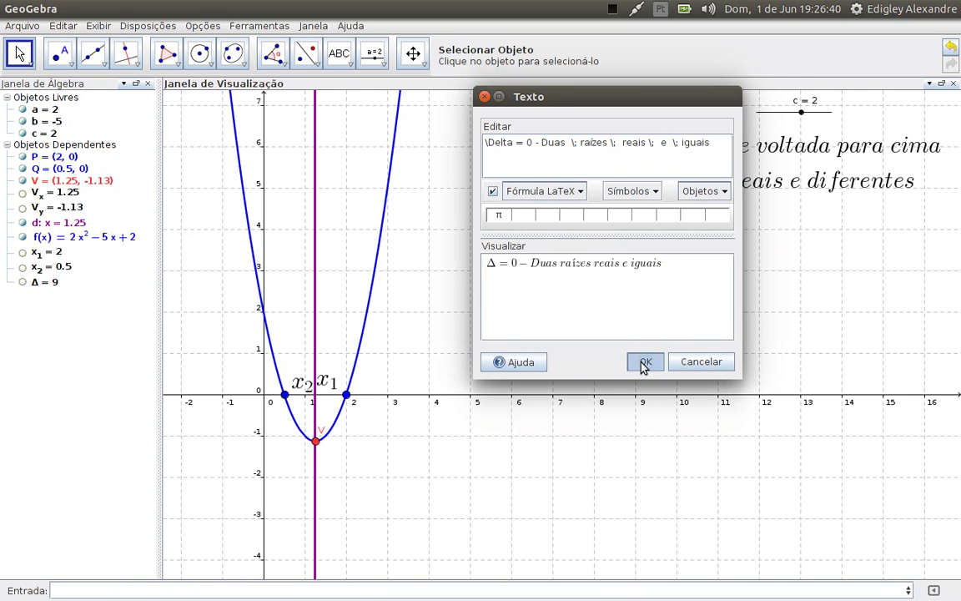
click(641, 361)
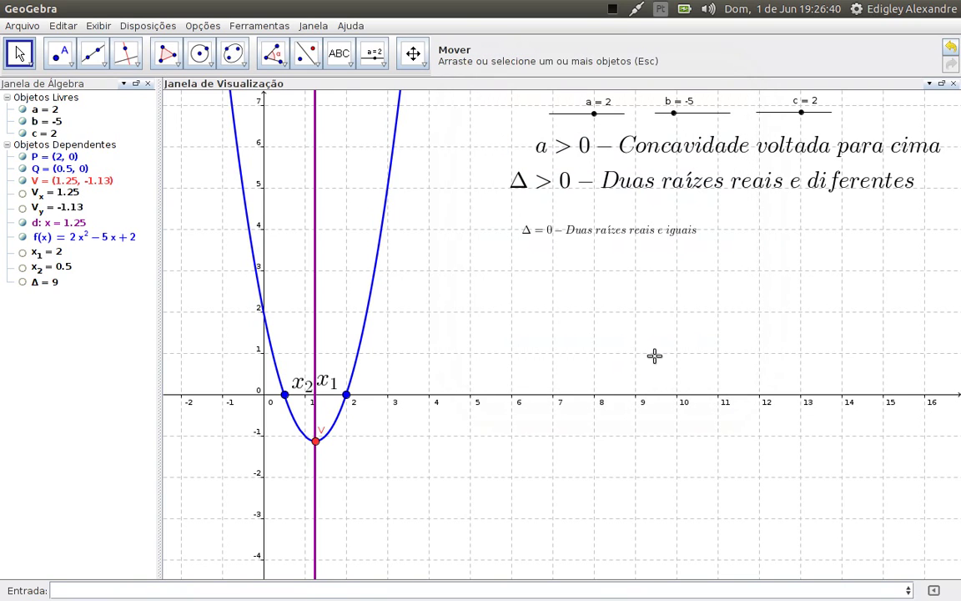
Set the Delta = 0 message's font size to Médio and move it directly beneath the Delta > 0 message.
right_click(590, 235)
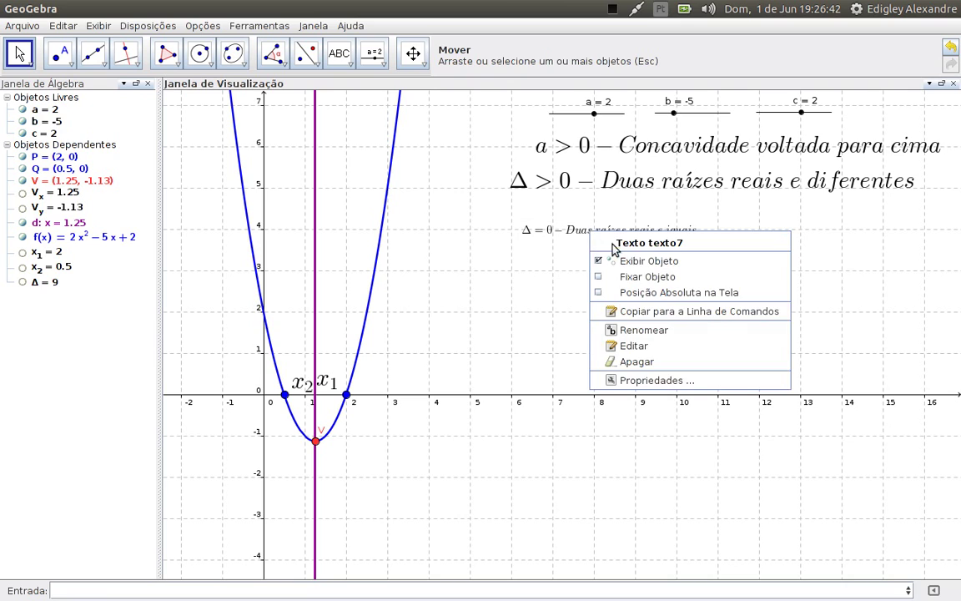
click(688, 380)
click(211, 80)
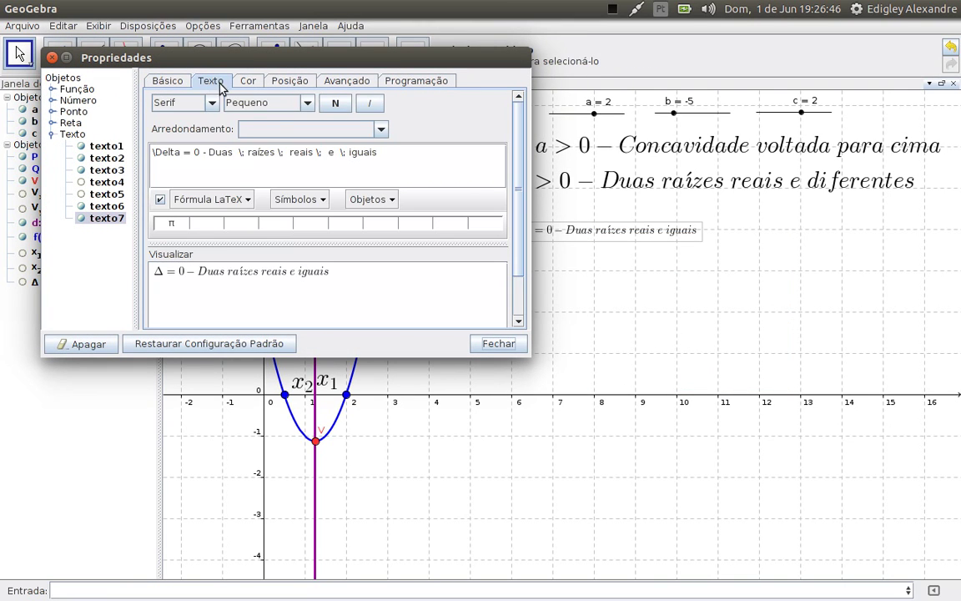
click(277, 103)
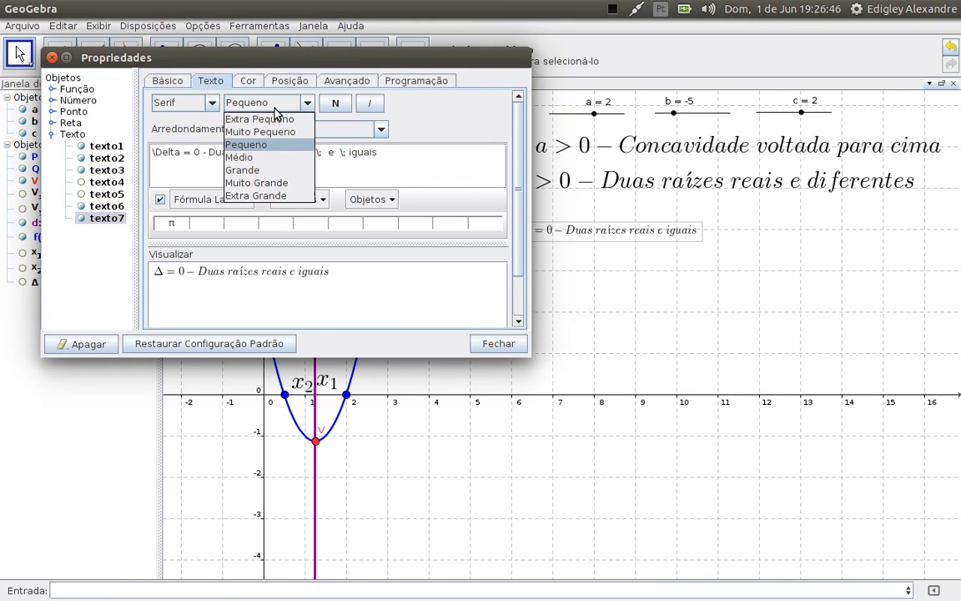
click(240, 157)
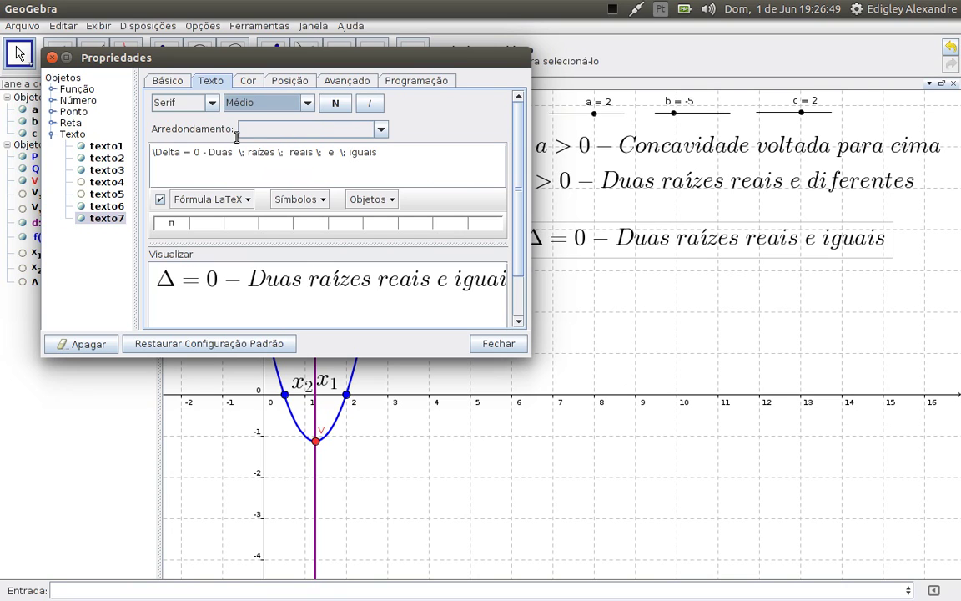
click(494, 345)
drag(703, 246, 684, 227)
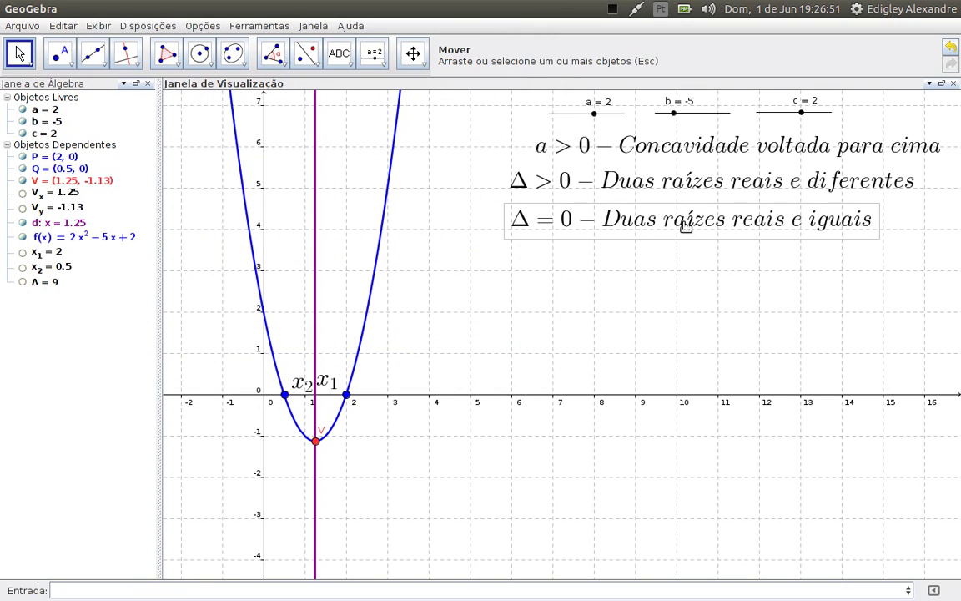
Switch to the comandos-geogebra.docx document in LibreOffice Writer and copy "Delta < 0" and "Não existe solução real" from item 18.
mouse_move(4, 117)
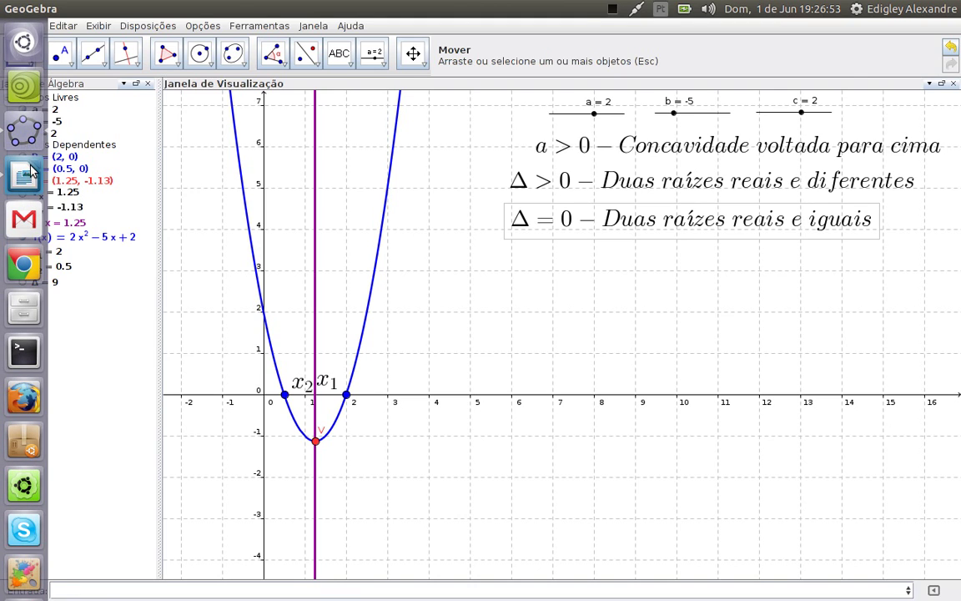
click(29, 171)
click(628, 445)
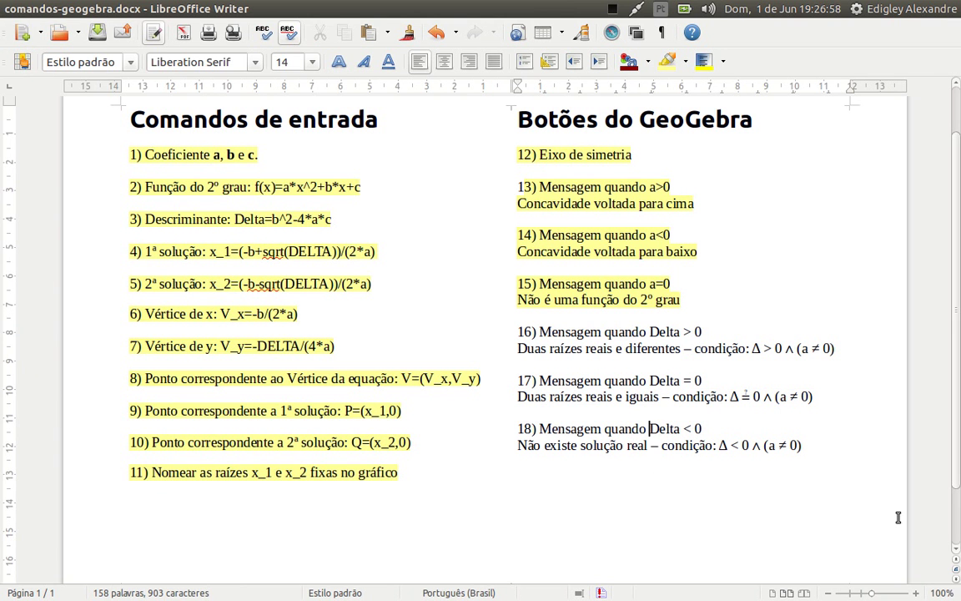
key(shift+Down)
key(ctrl+c)
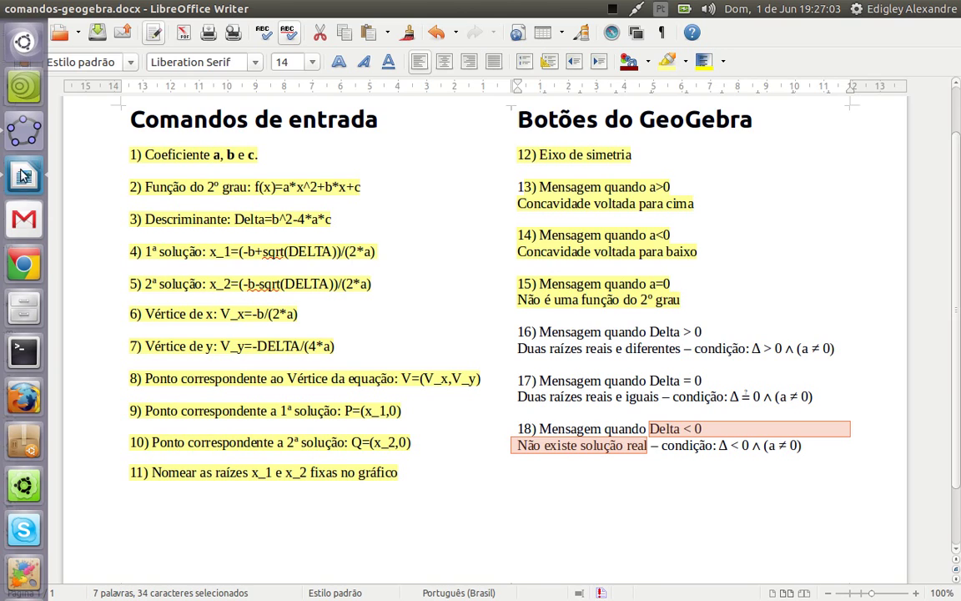
Switch to GeoGebra and start a new LaTeX text below the Delta = 0 message reading "\Delta < 0 - Não existe solução real" on one line.
click(23, 130)
click(349, 64)
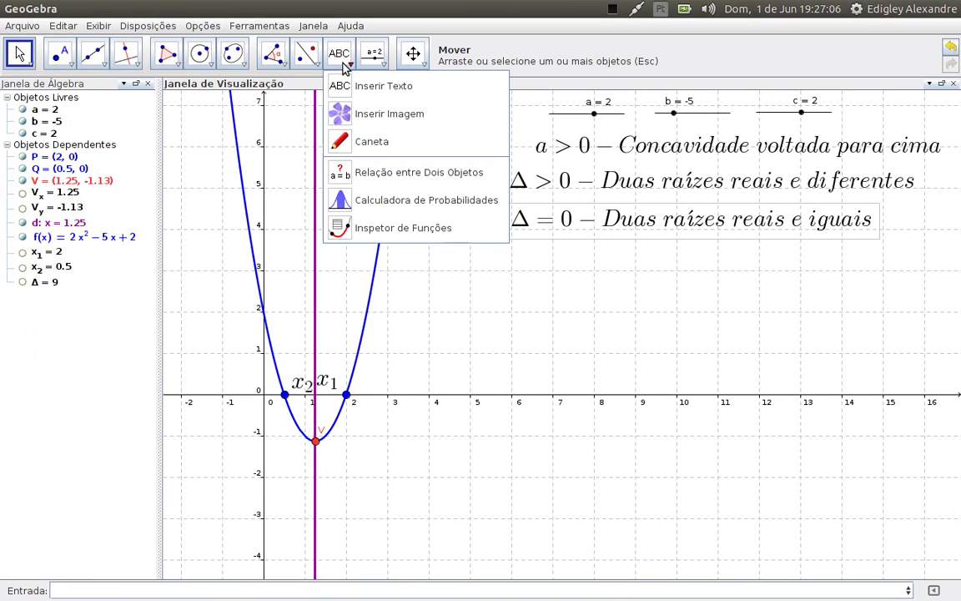
click(340, 86)
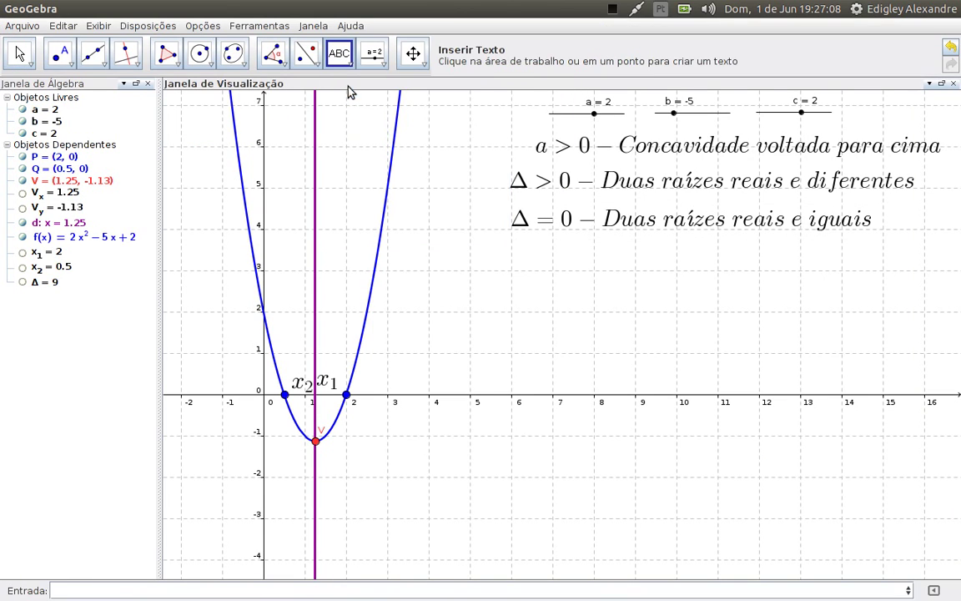
click(516, 259)
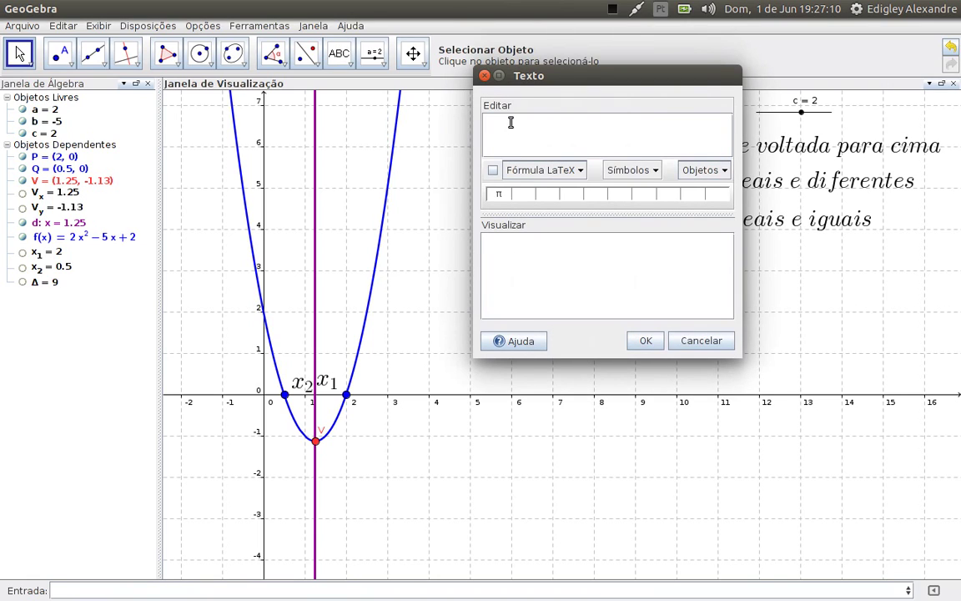
key(ctrl+v)
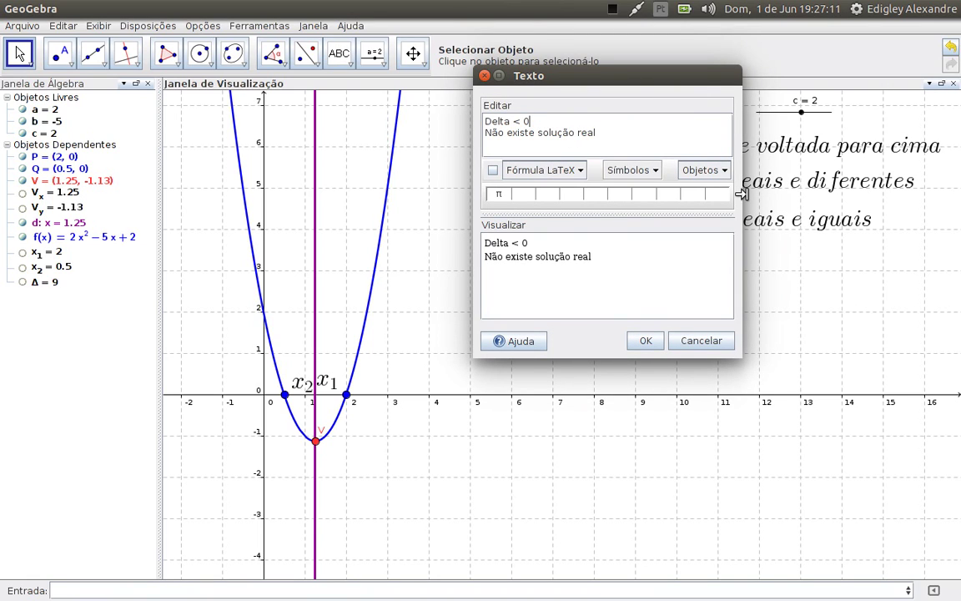
key(Delete)
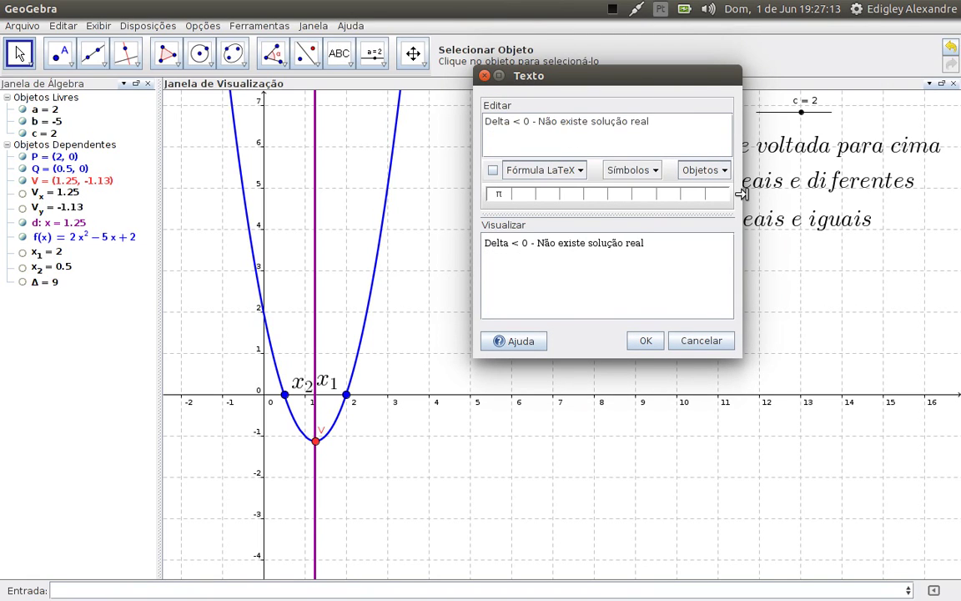
click(484, 122)
text(\)
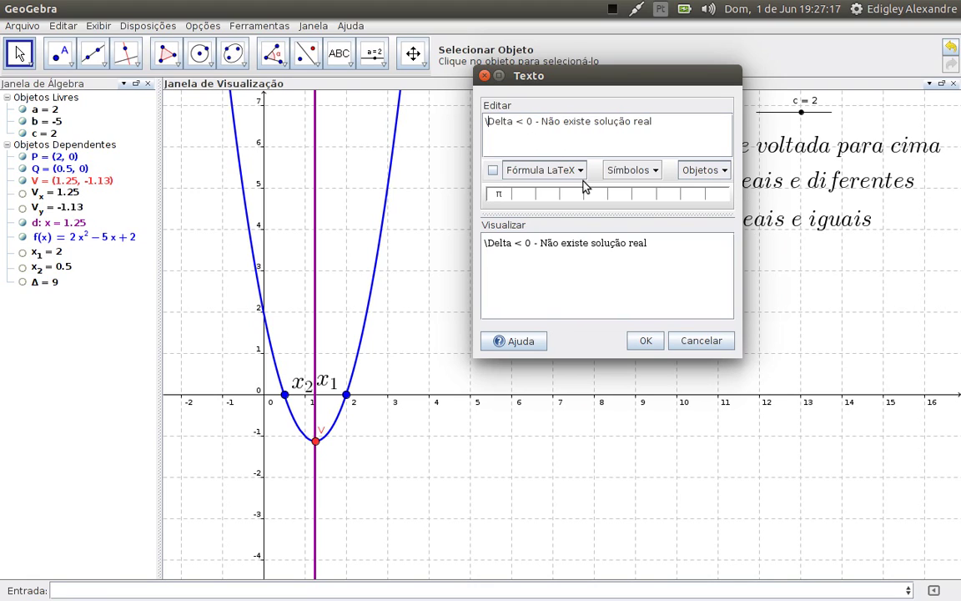
click(492, 170)
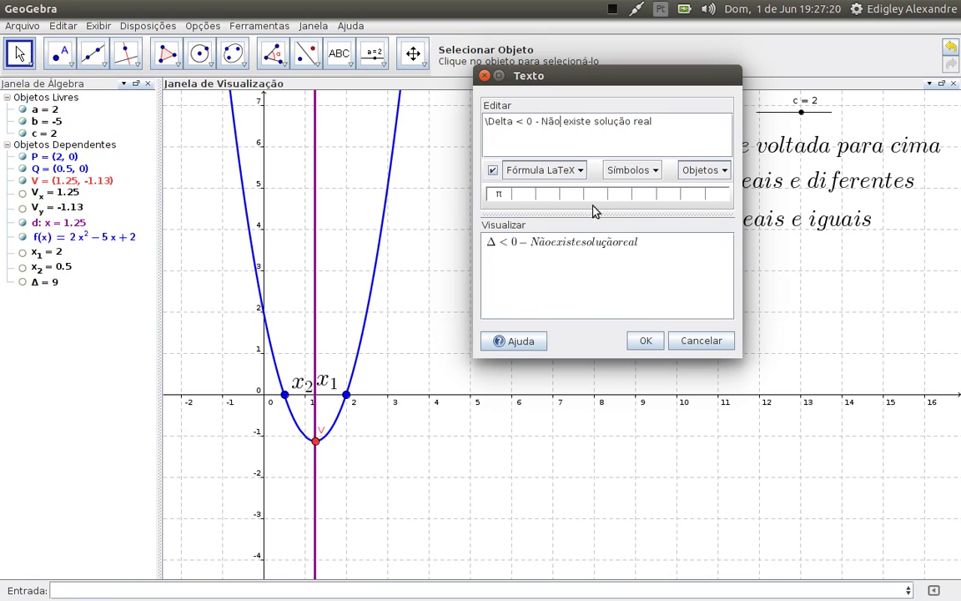
Insert LaTeX spaces between the words of "Não existe solução real" and confirm the Delta < 0 text.
click(542, 170)
click(480, 332)
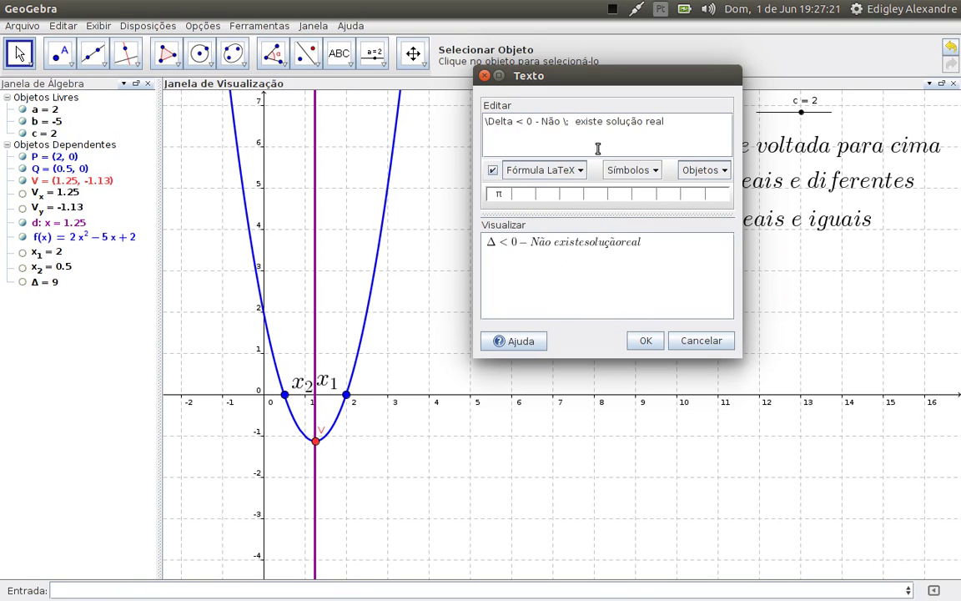
click(607, 122)
click(543, 170)
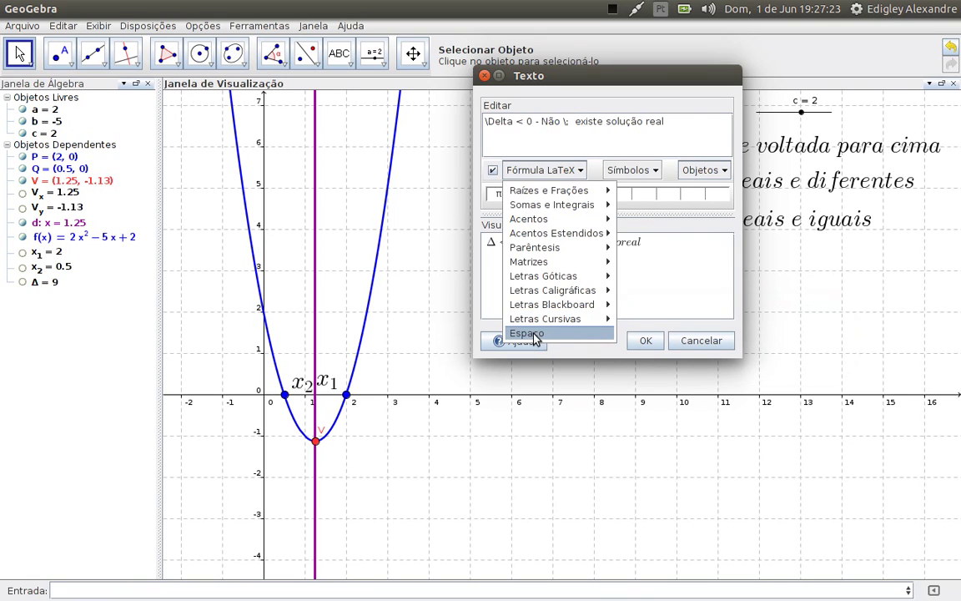
click(562, 332)
click(652, 123)
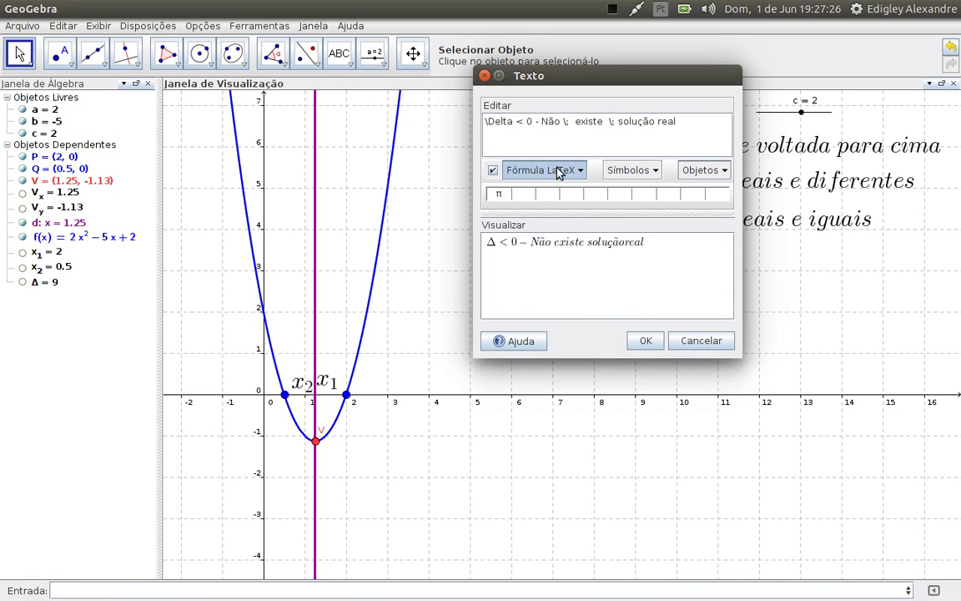
click(555, 170)
click(521, 332)
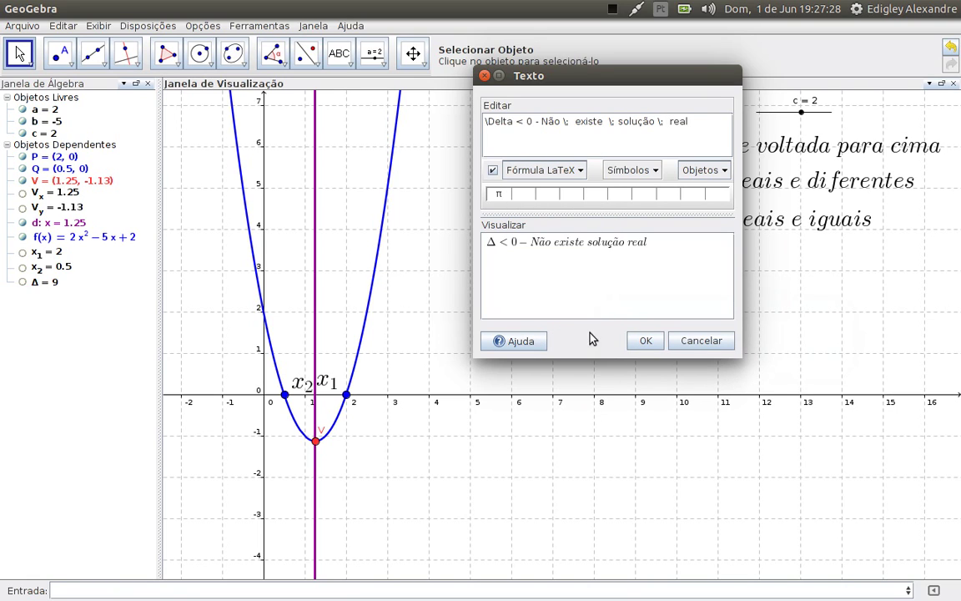
click(644, 343)
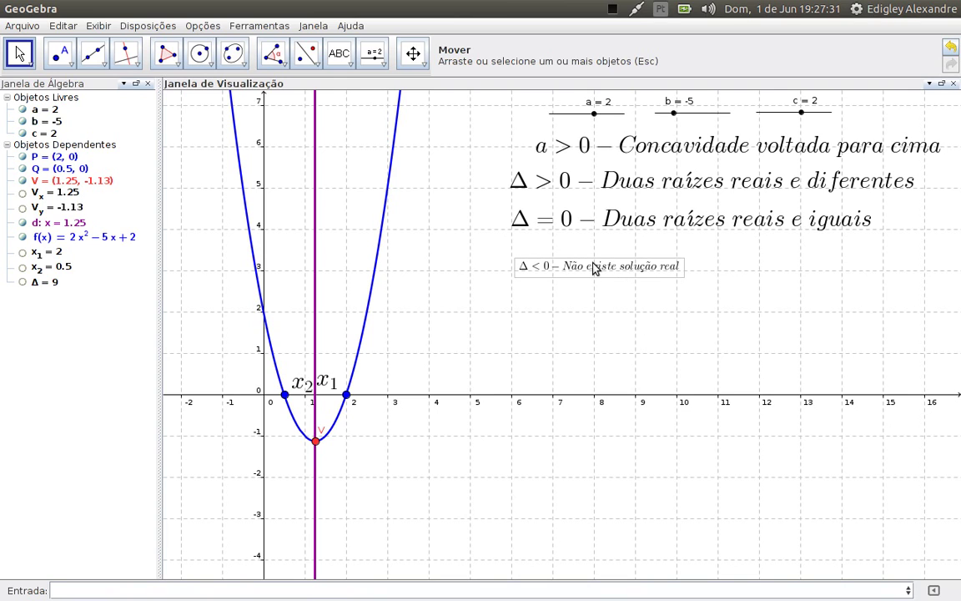
Set the Delta < 0 message's font size to Médio and move it directly beneath the Delta = 0 message.
right_click(594, 267)
click(569, 376)
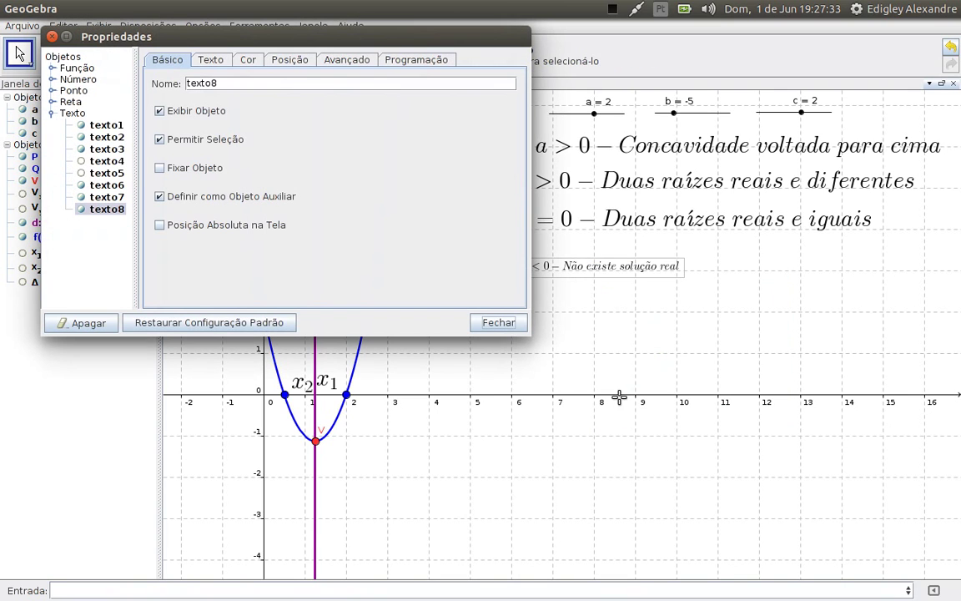
click(211, 60)
click(255, 82)
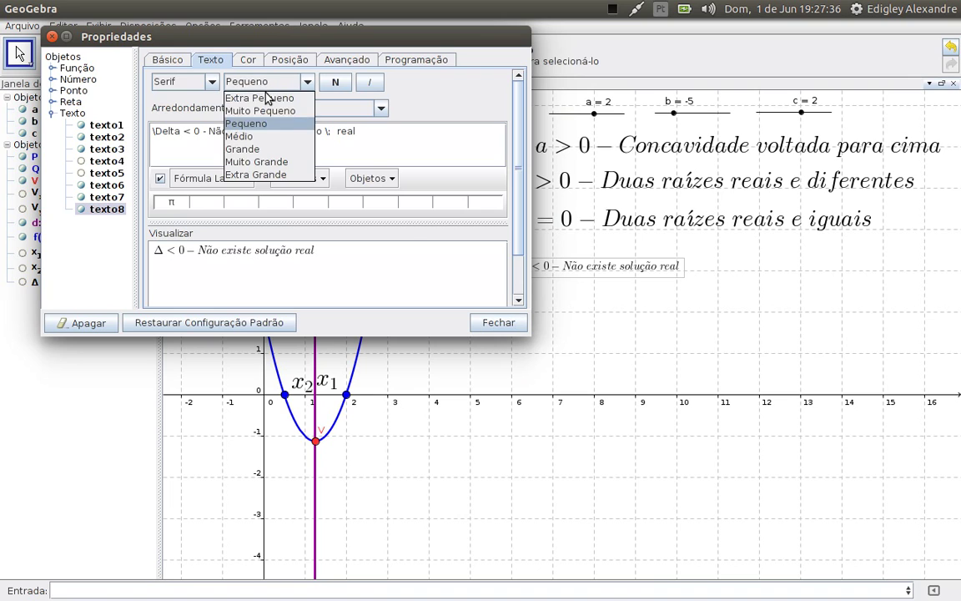
click(237, 136)
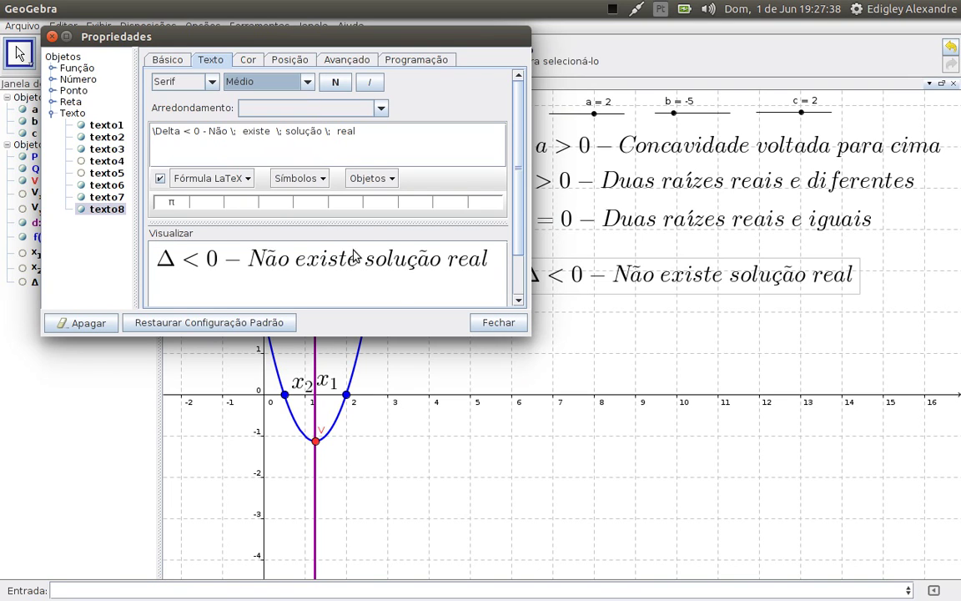
click(473, 326)
drag(619, 282, 607, 256)
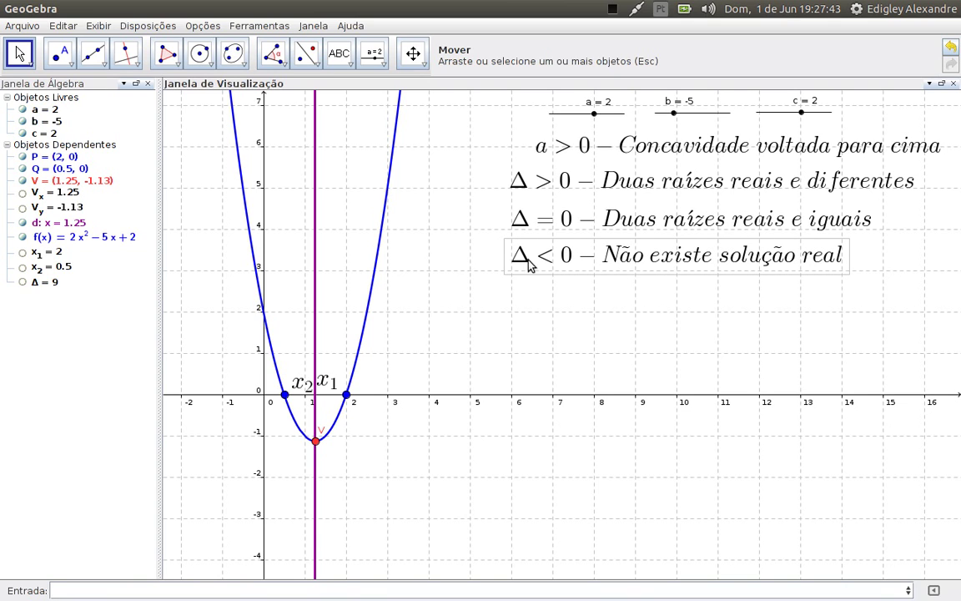
Move the Delta < 0 message onto the Delta > 0 message, aligning their Delta symbols and zeros.
drag(527, 267, 512, 187)
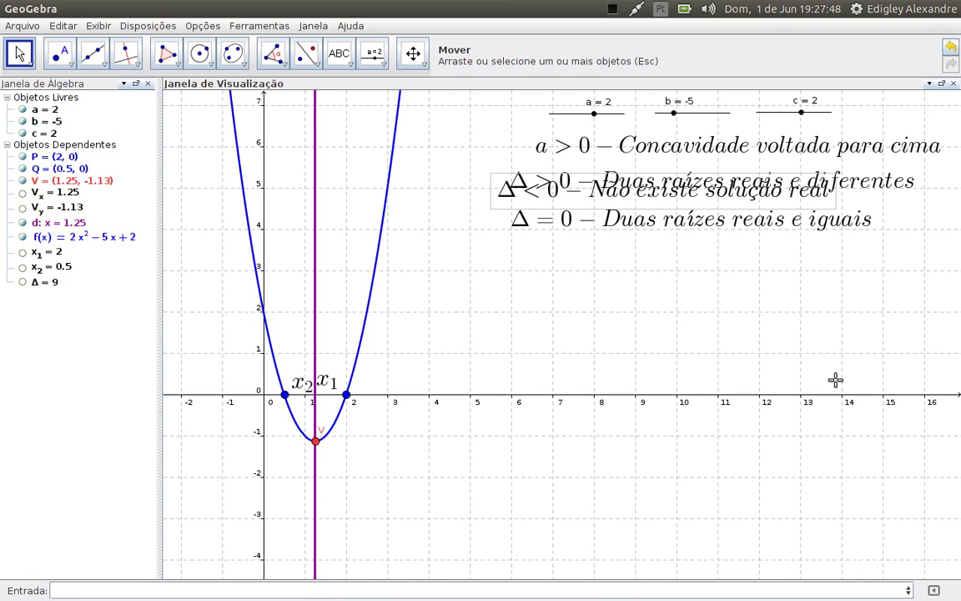
key(Right)
key(Right)
key(Right)
key(Right)
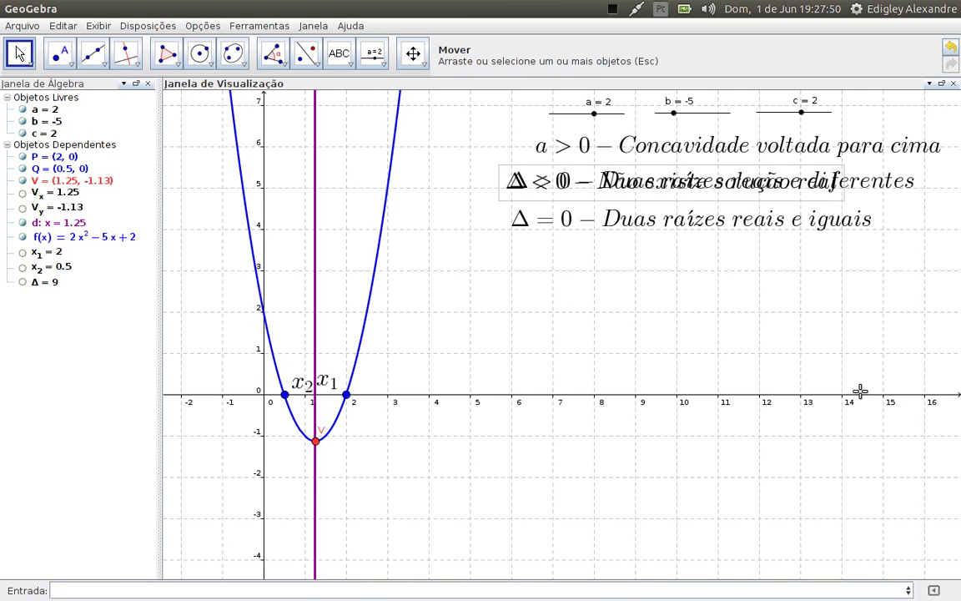
key(Left)
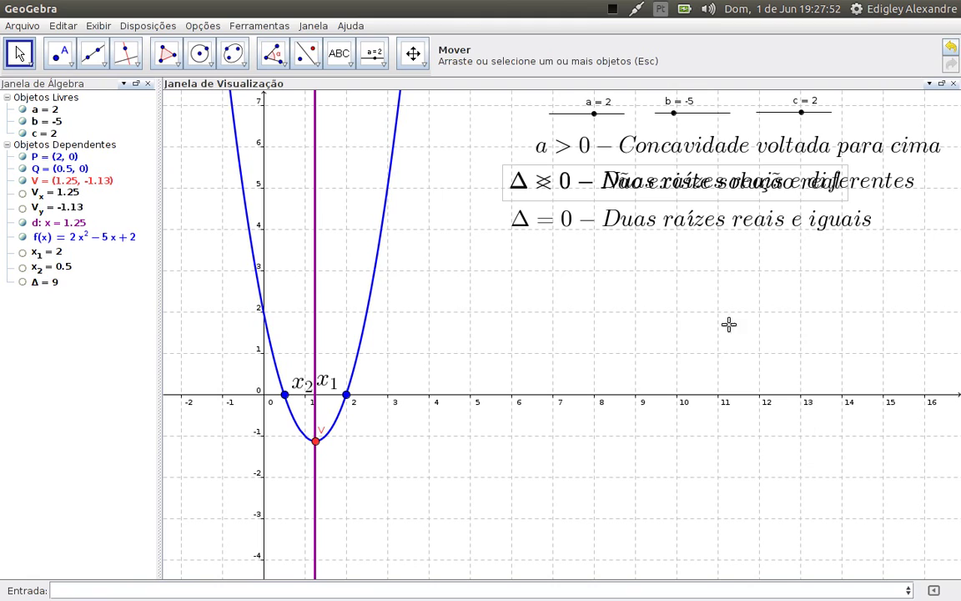
Move the Delta = 0 message up onto the other two Delta messages so that their Delta symbols and zeros align.
click(623, 222)
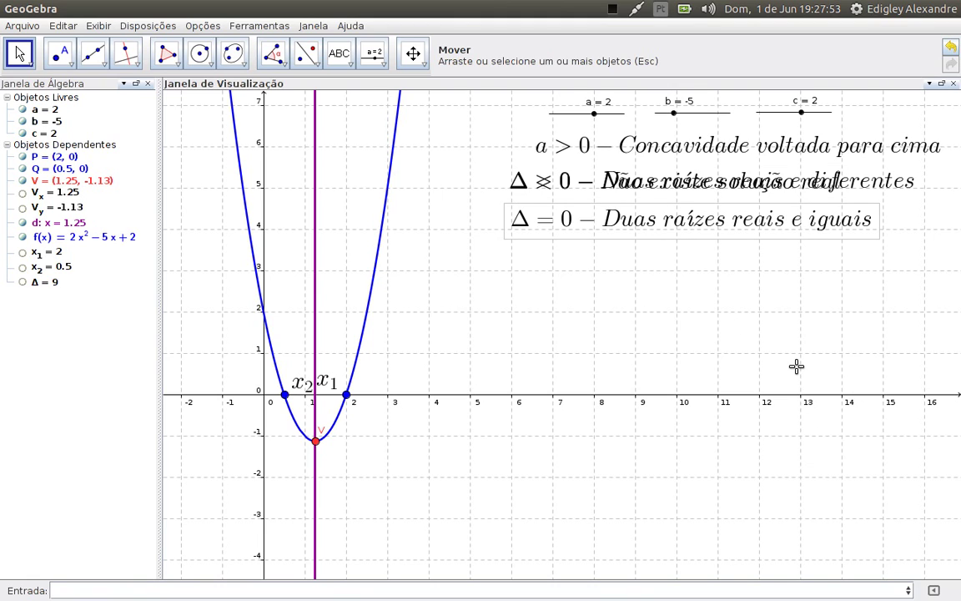
key(Up)
key(Up)
key(Up)
key(Up)
key(Up)
key(Up)
key(Up)
key(Up)
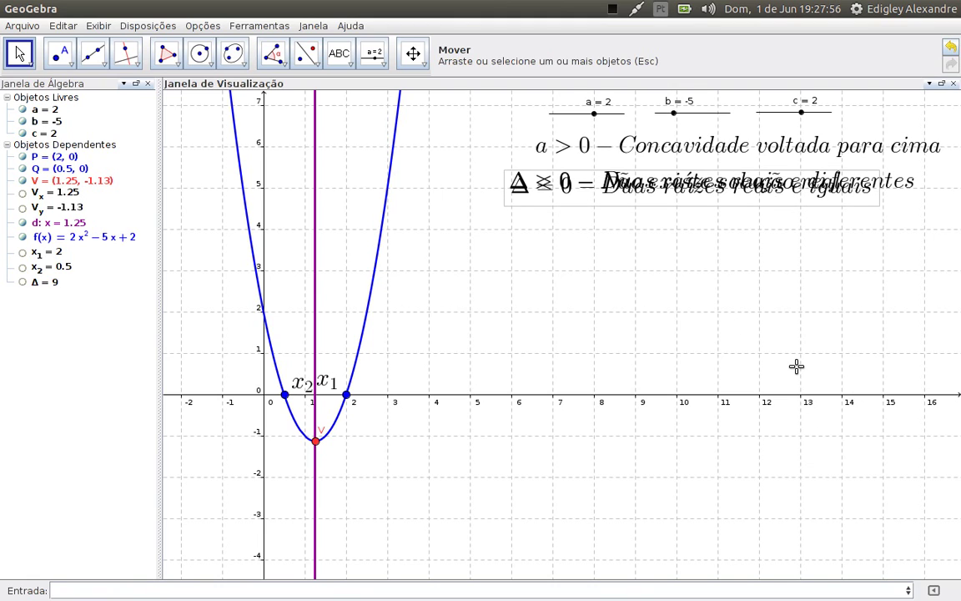
key(Up)
key(Left)
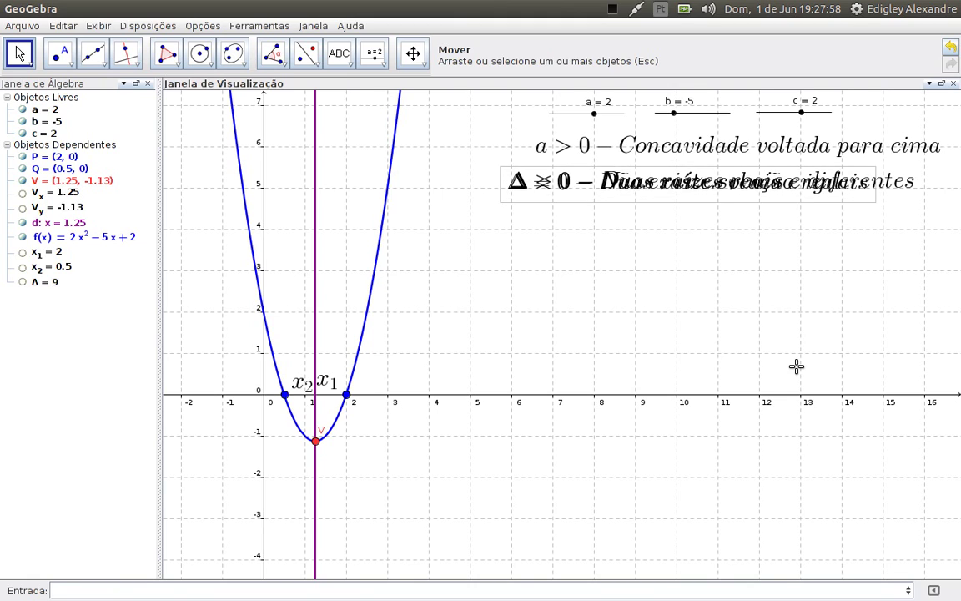
key(Right)
key(Right)
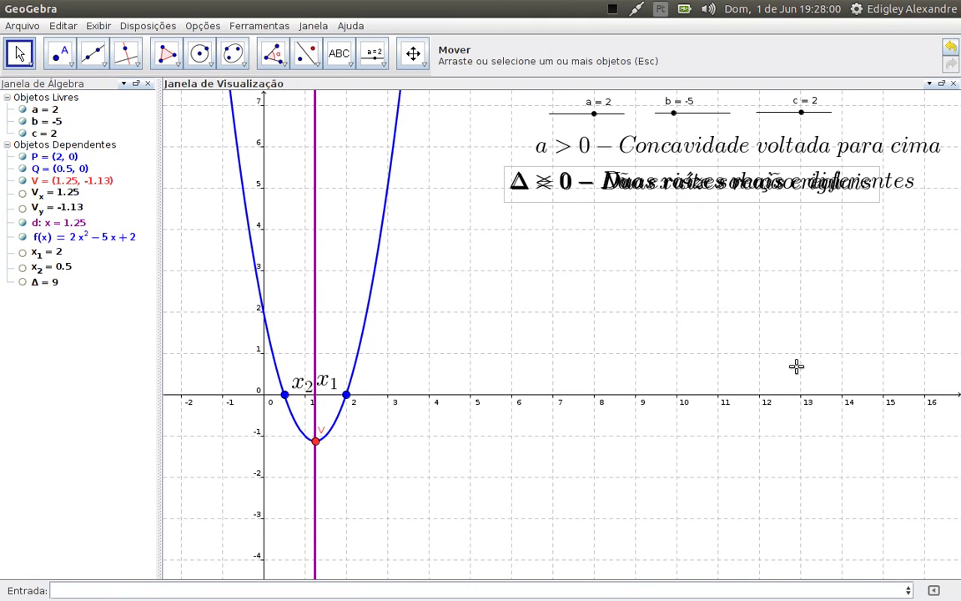
key(Up)
key(Left)
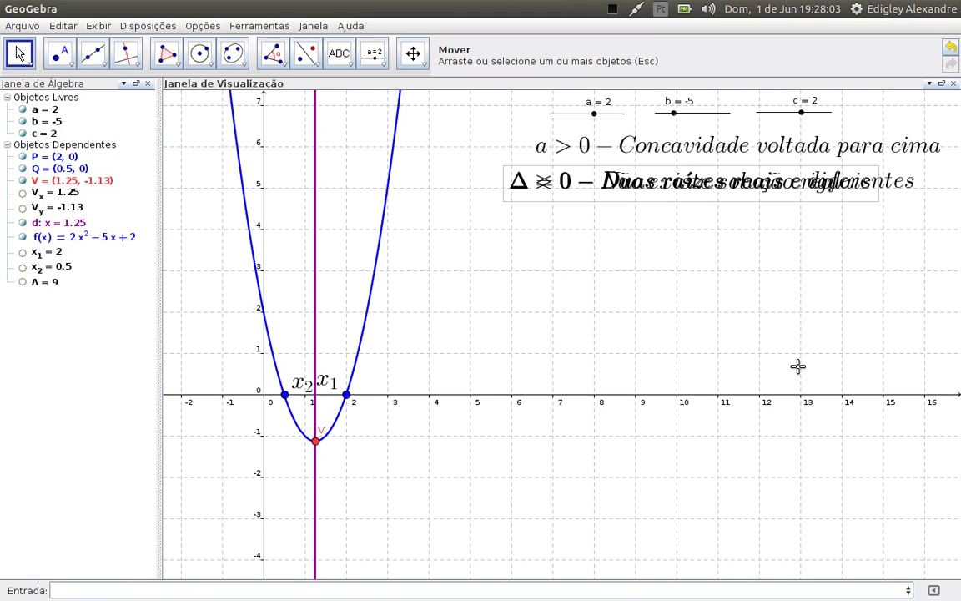
Open the properties of the three overlapping Delta messages and edit the display condition of texto6, the Delta > 0 message.
right_click(674, 187)
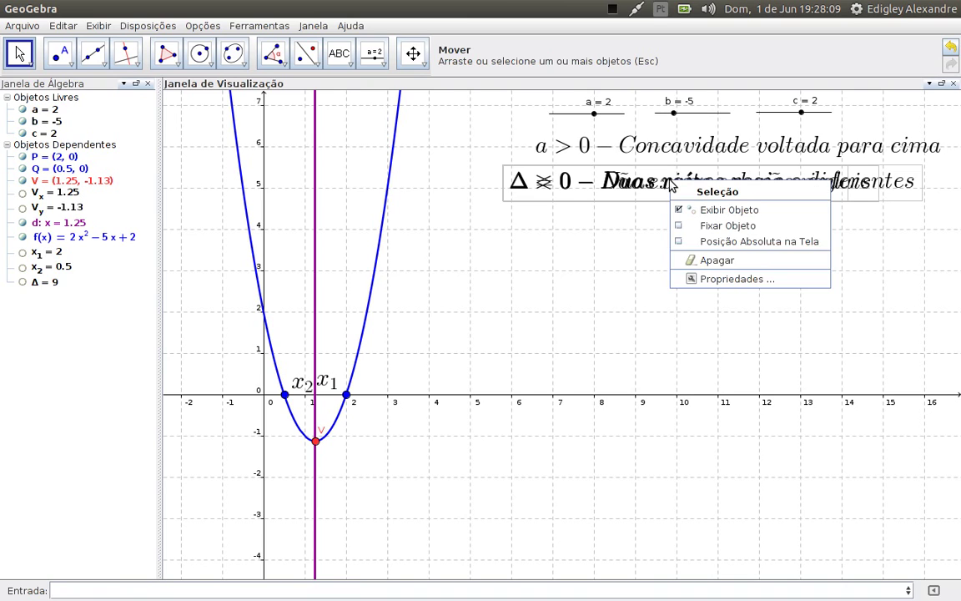
click(713, 281)
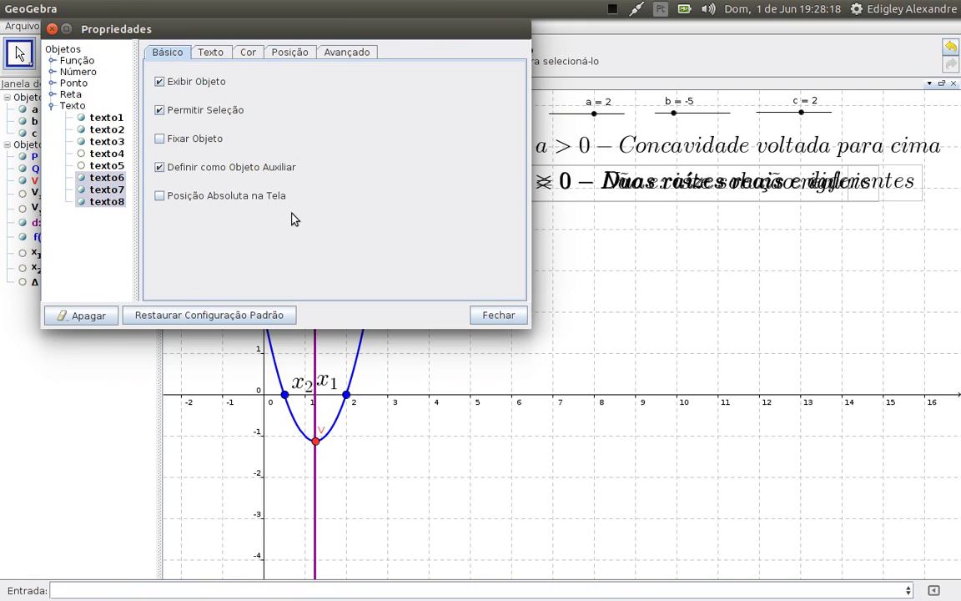
click(208, 53)
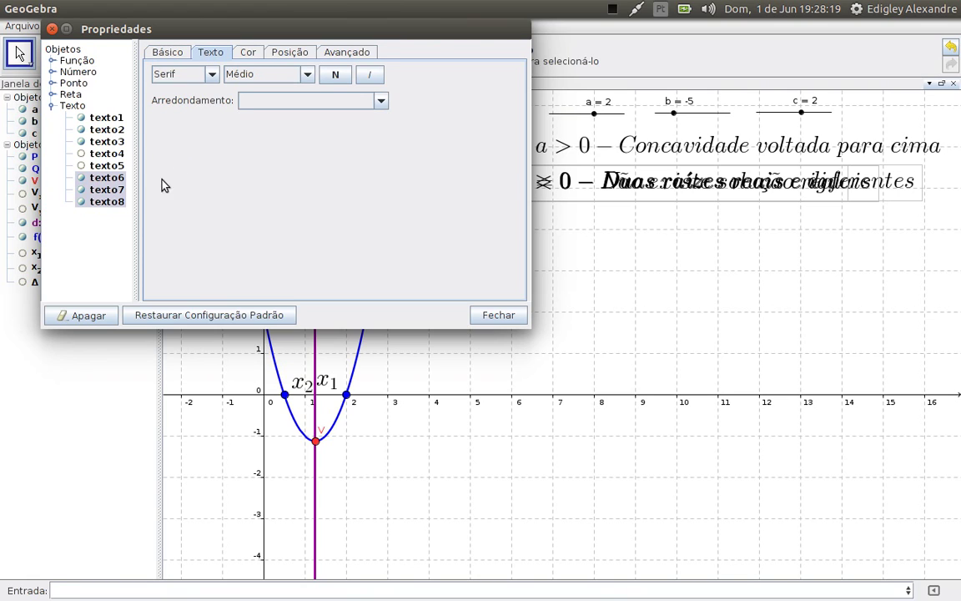
click(98, 177)
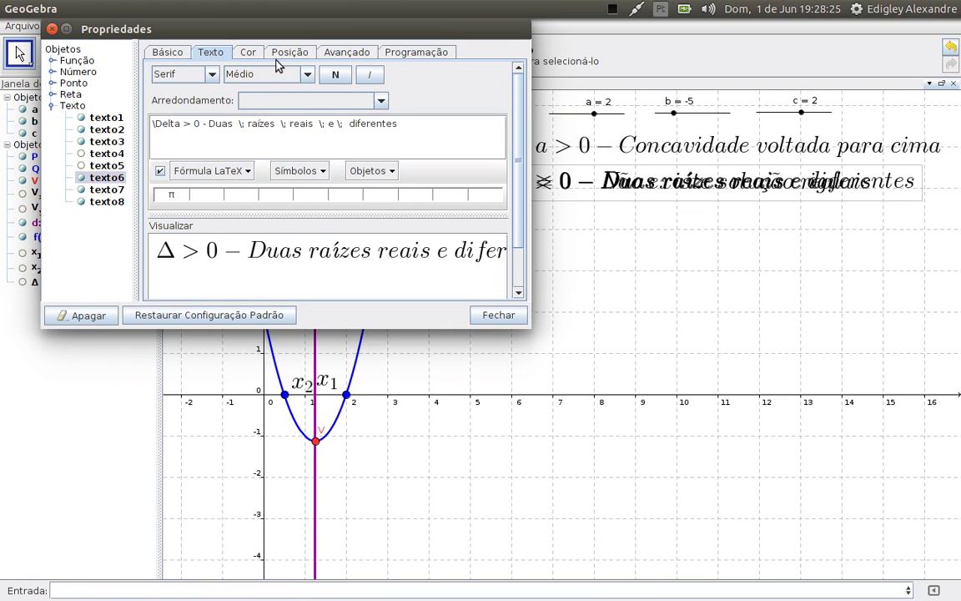
click(344, 55)
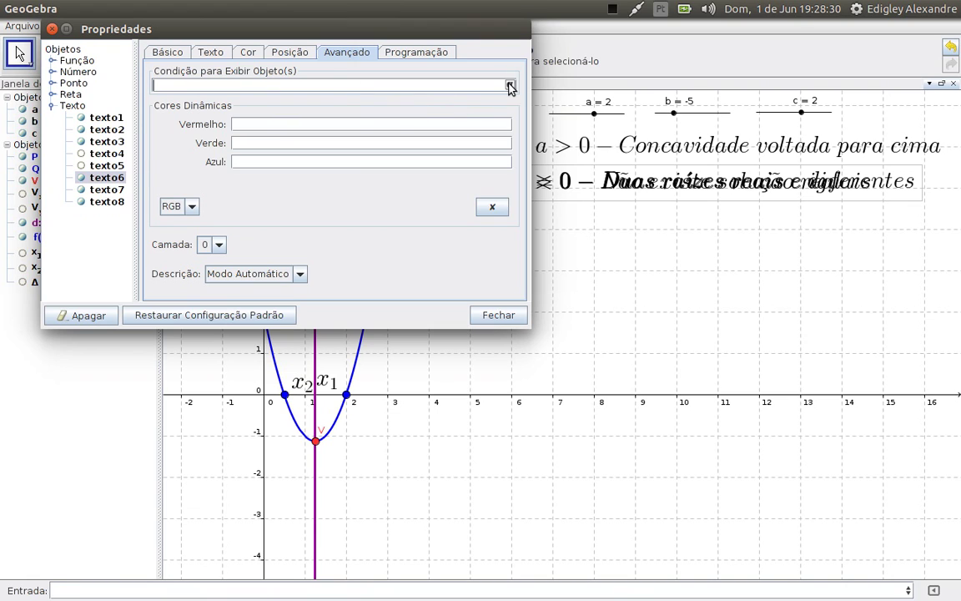
click(510, 87)
click(379, 40)
Set the display conditions Δ > 0 for texto6 and Δ ≟ 0 for texto7, the message about two equal real roots.
click(108, 192)
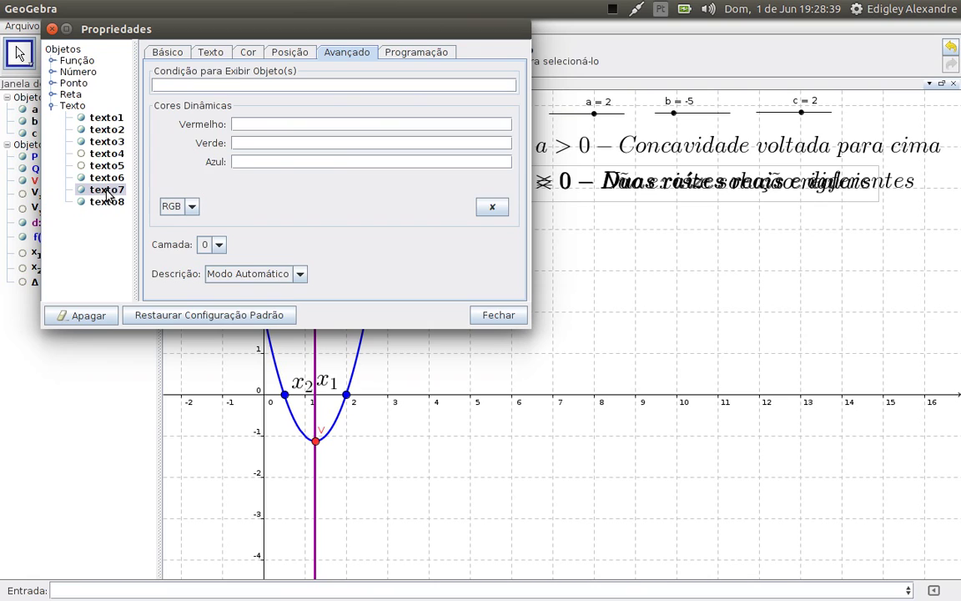
click(210, 54)
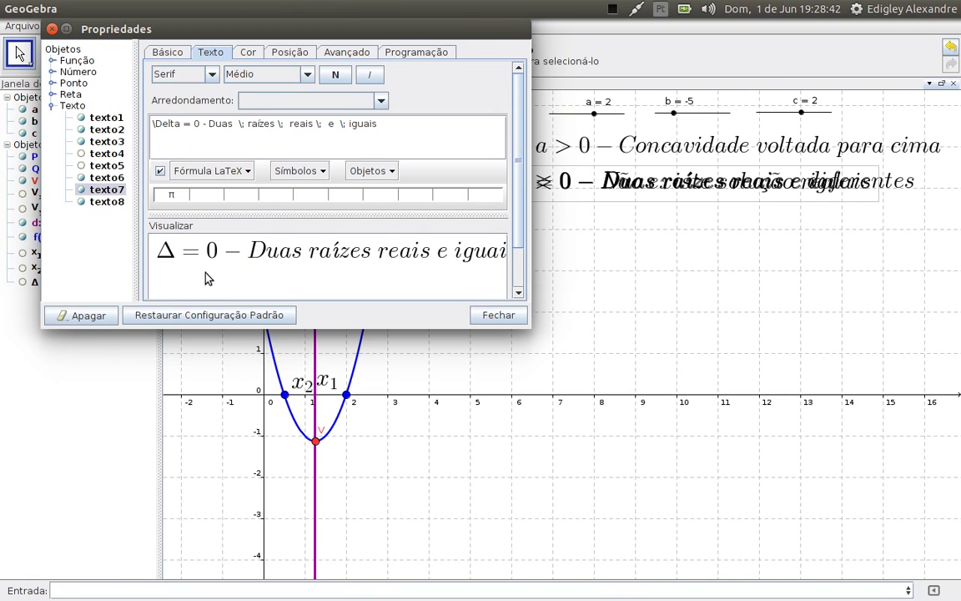
click(336, 53)
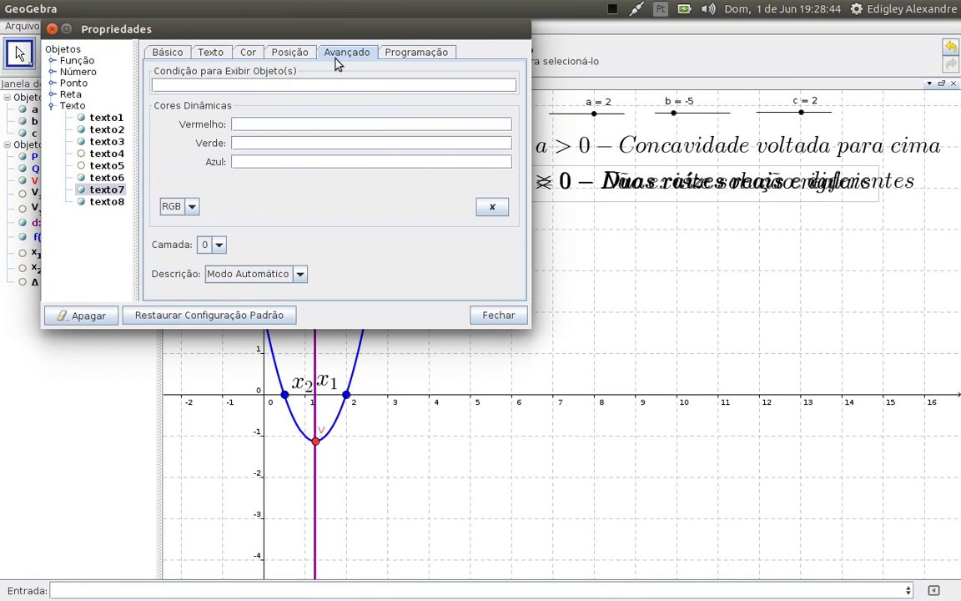
click(310, 86)
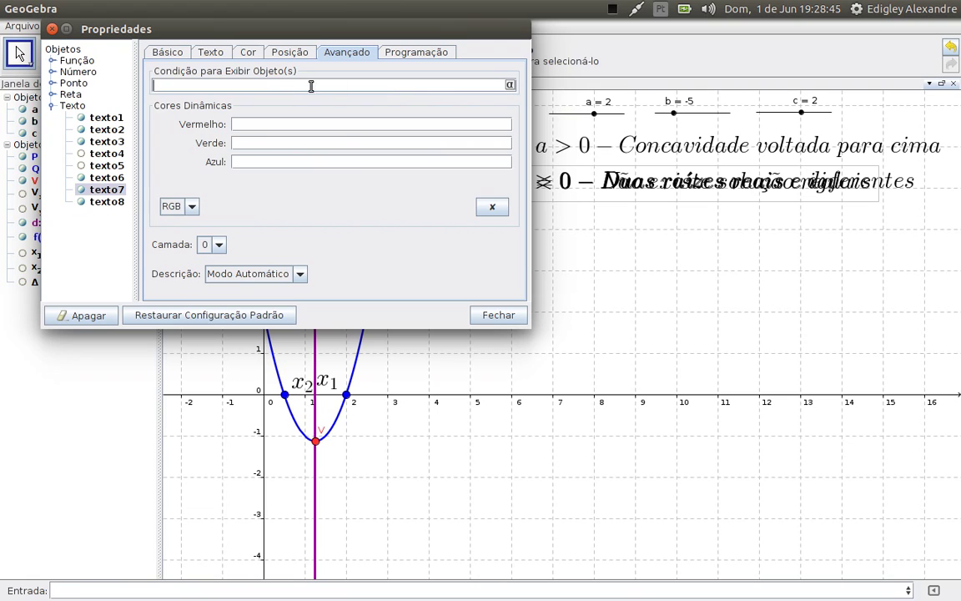
click(510, 86)
click(347, 39)
Set the display condition of texto8, the message about no real solution, to Δ < 0 and close the properties.
click(113, 201)
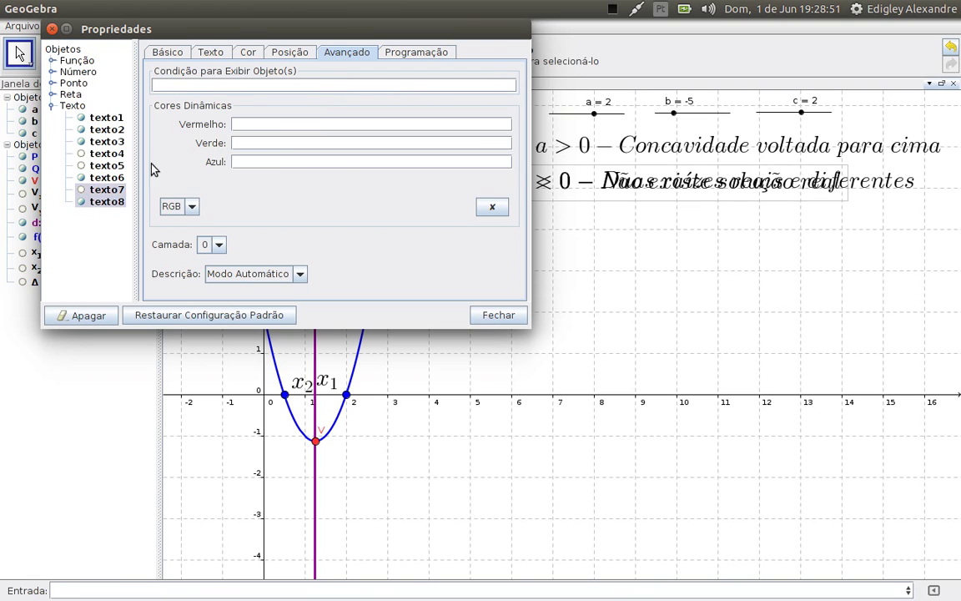
click(209, 54)
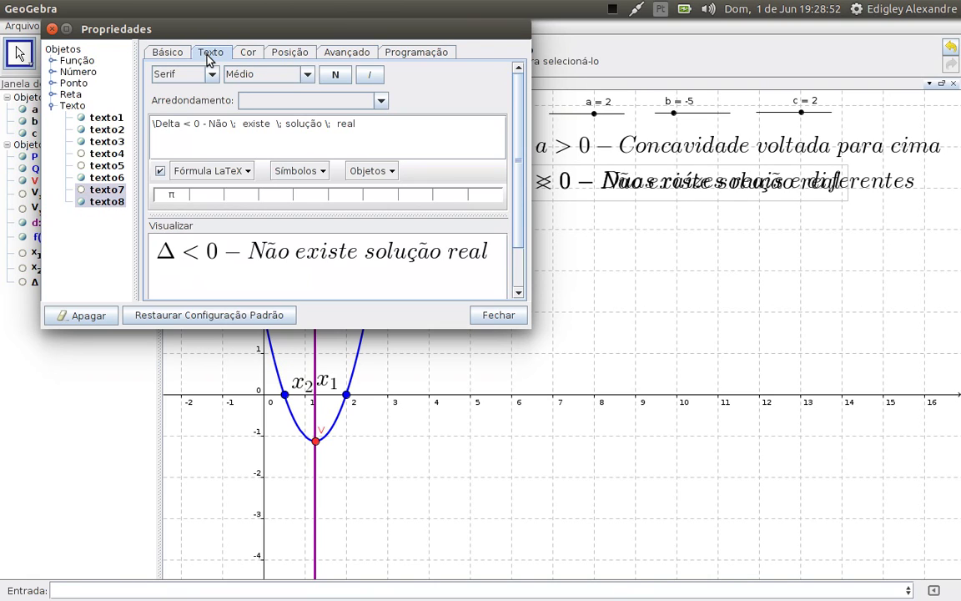
click(339, 53)
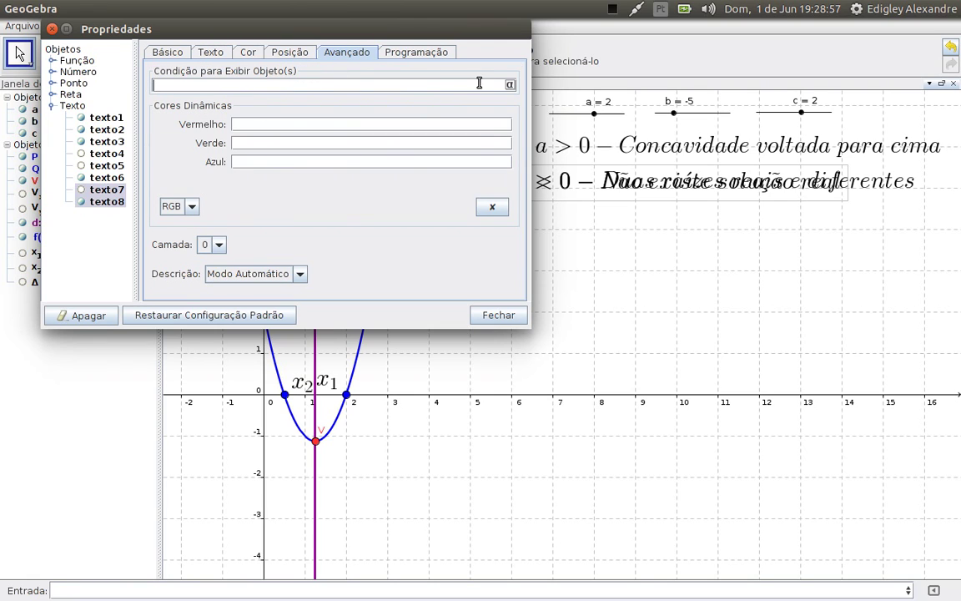
click(509, 84)
click(384, 46)
click(488, 320)
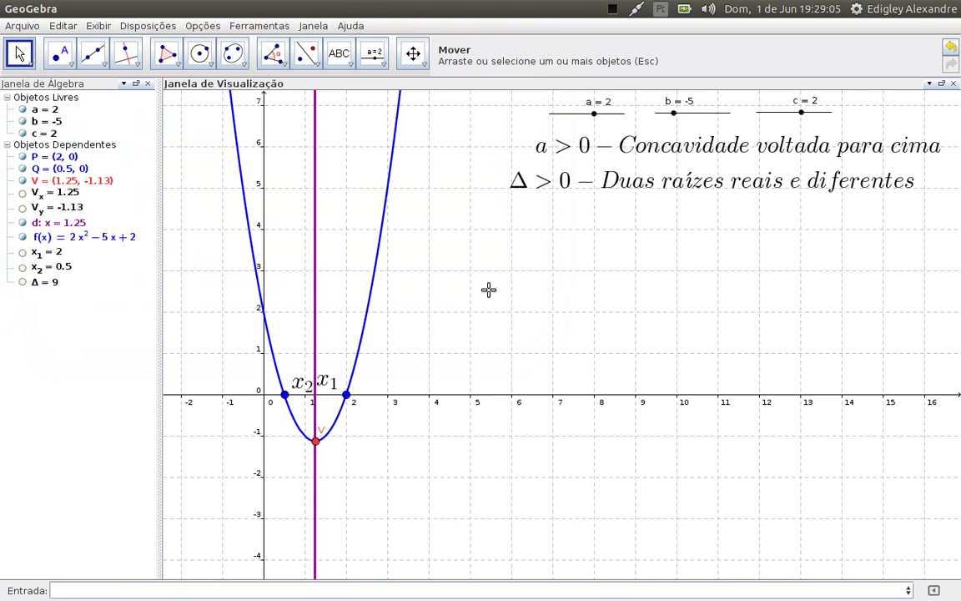
Test the message conditions by changing slider a to 4 and to 0.
click(595, 115)
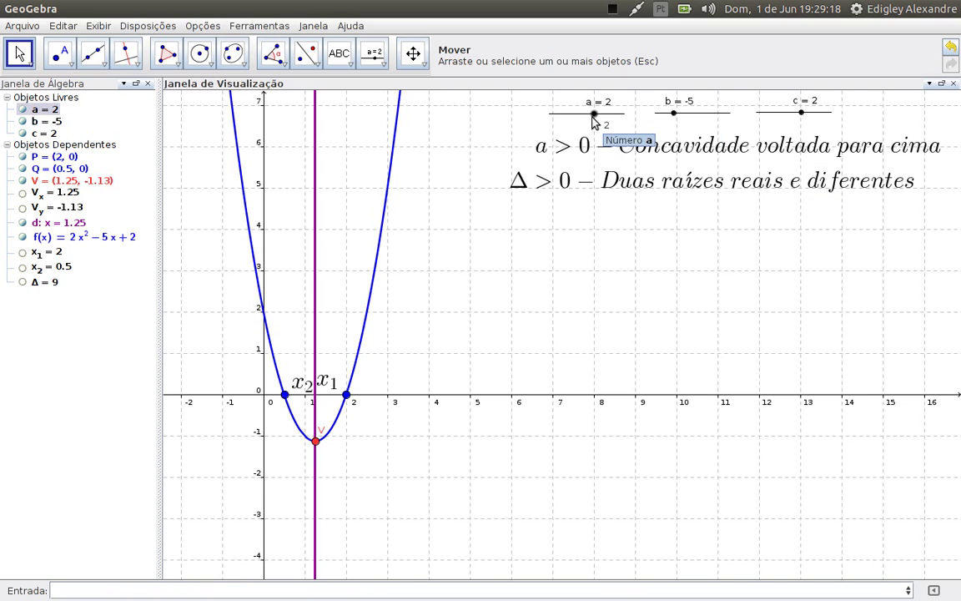
mouse_move(592, 121)
mouse_down()
mouse_move(574, 122)
mouse_move(602, 118)
mouse_up()
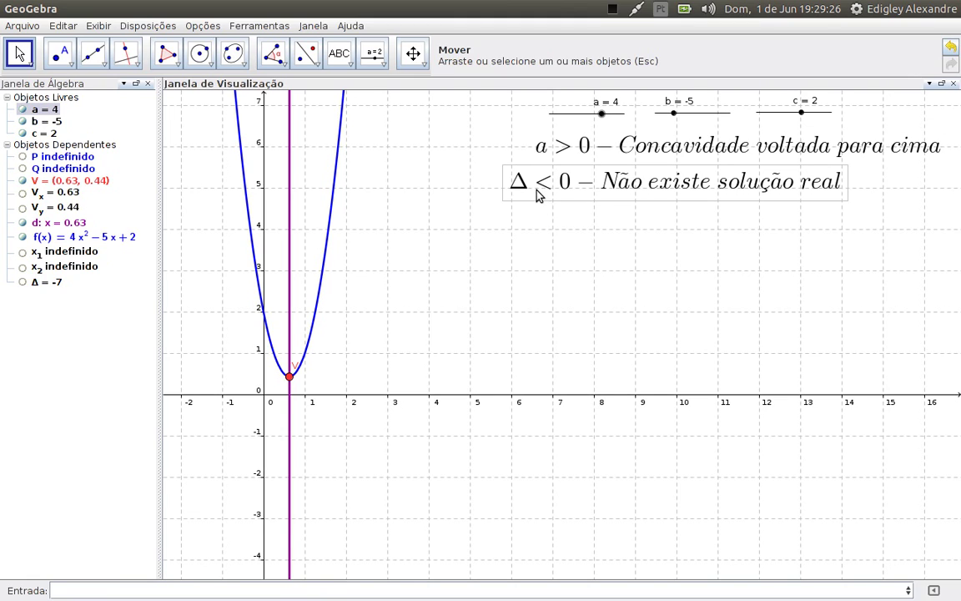
mouse_move(602, 115)
mouse_down()
mouse_move(555, 121)
mouse_move(603, 124)
mouse_up()
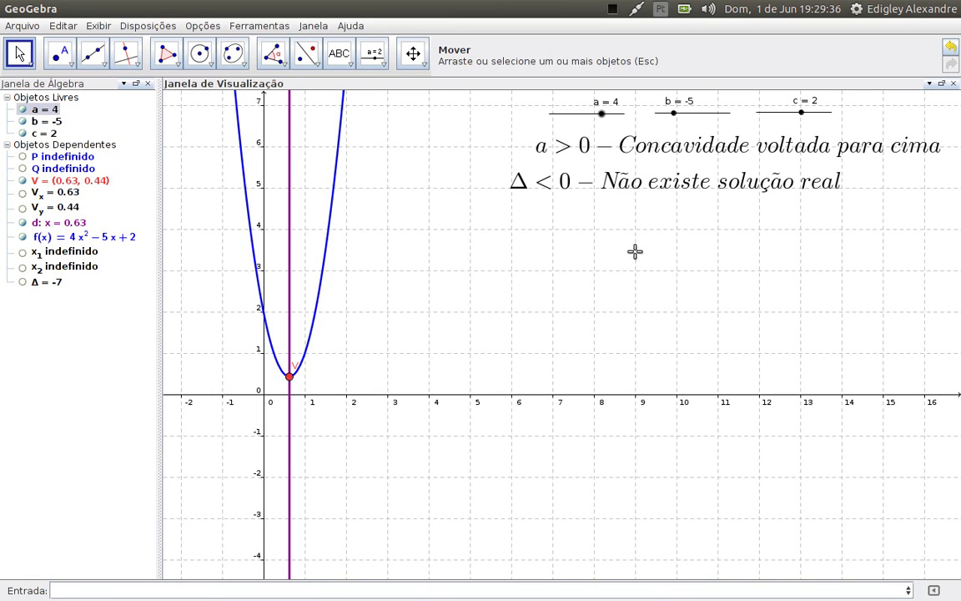
drag(601, 116, 588, 117)
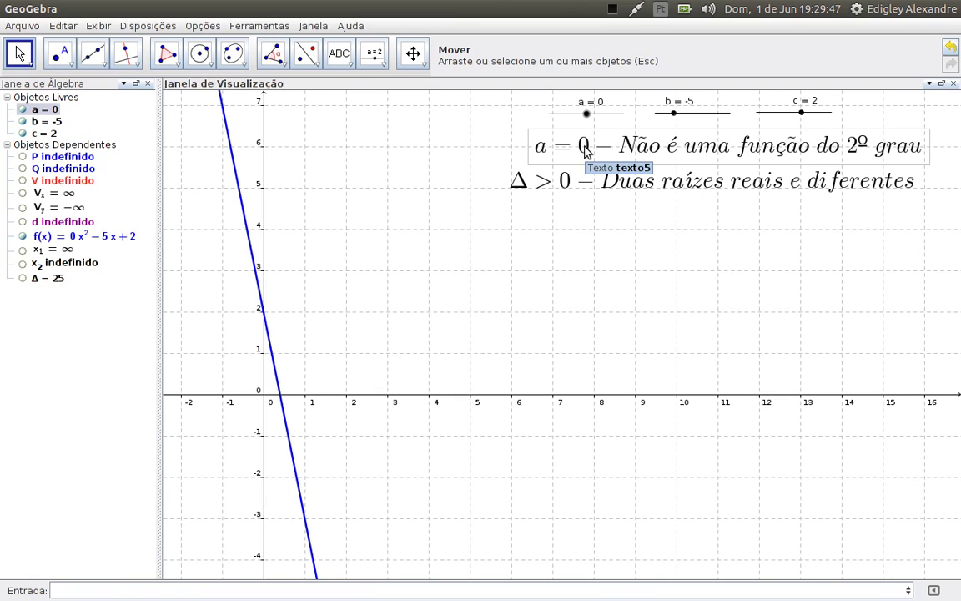
Open the Delta > 0 message's properties and review the Delta messages' texts and texto6's display condition.
right_click(619, 182)
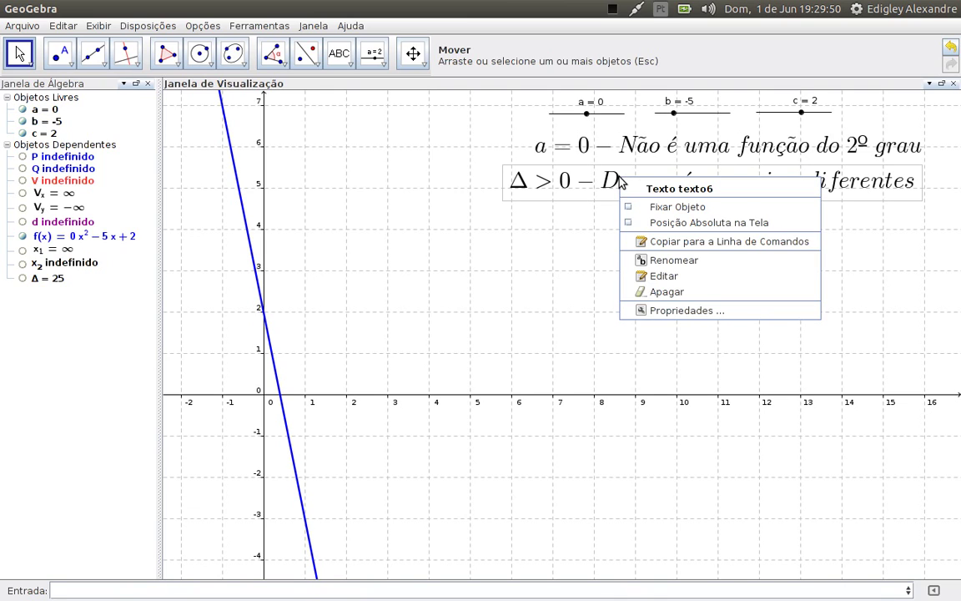
click(666, 310)
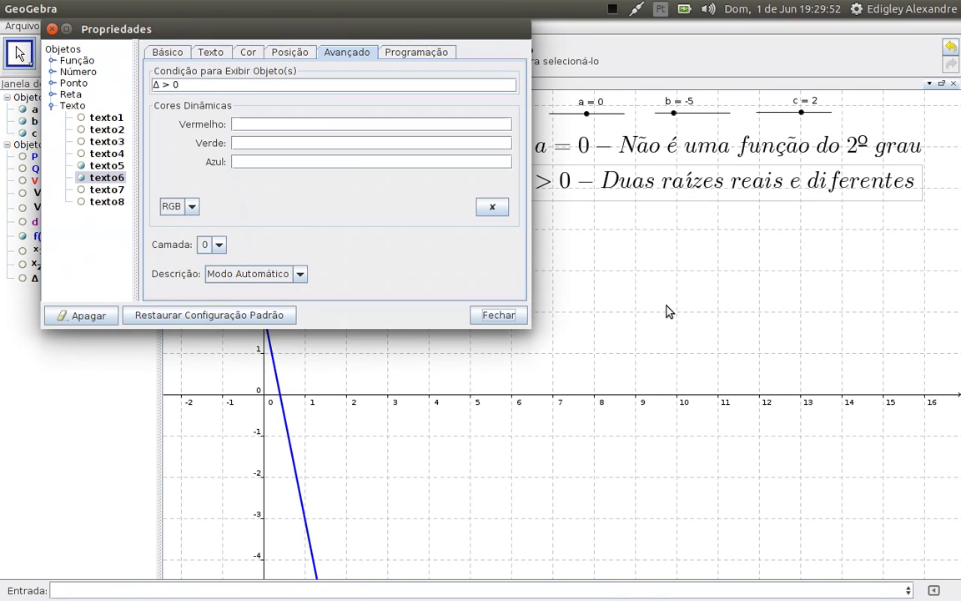
click(208, 53)
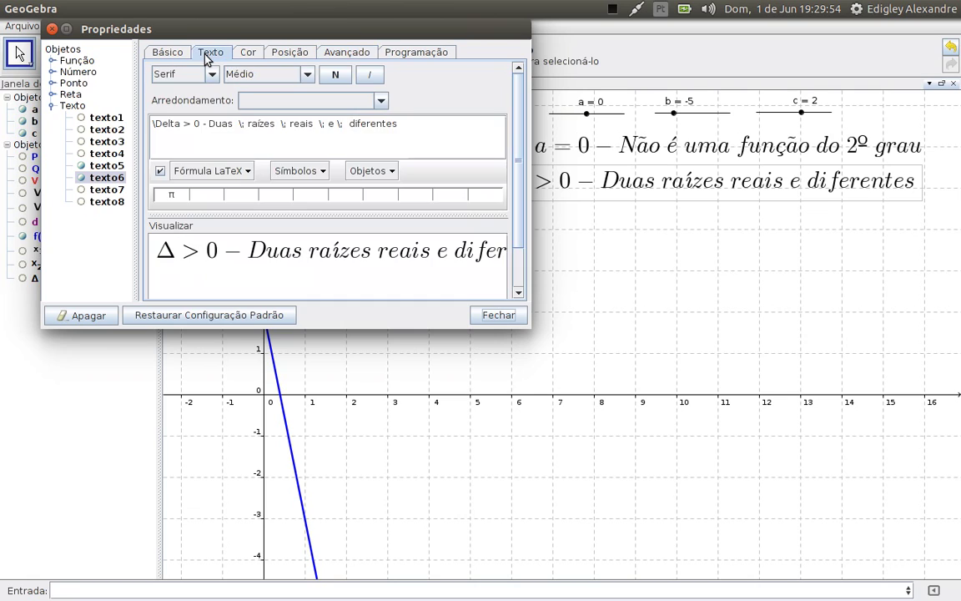
click(107, 189)
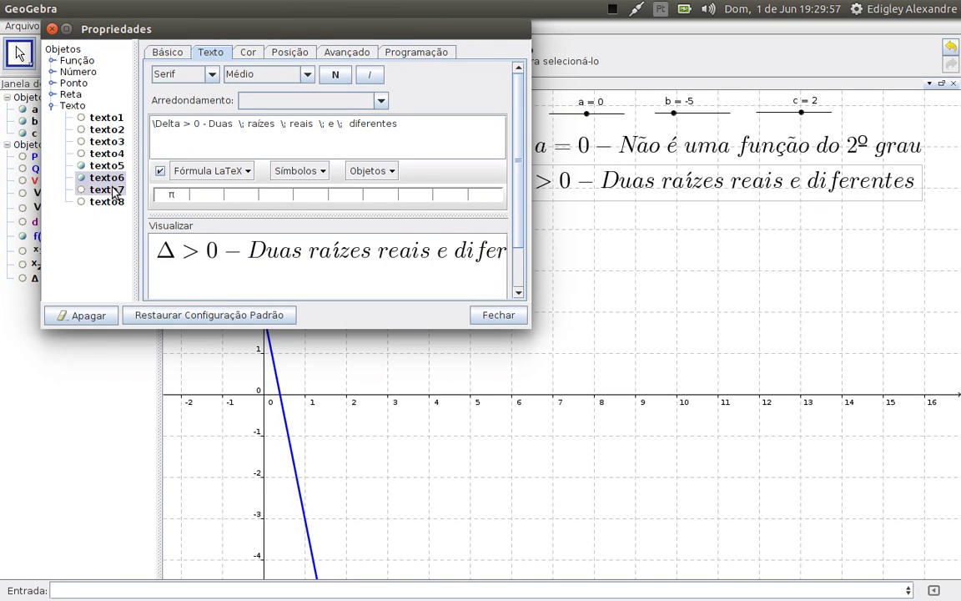
click(112, 203)
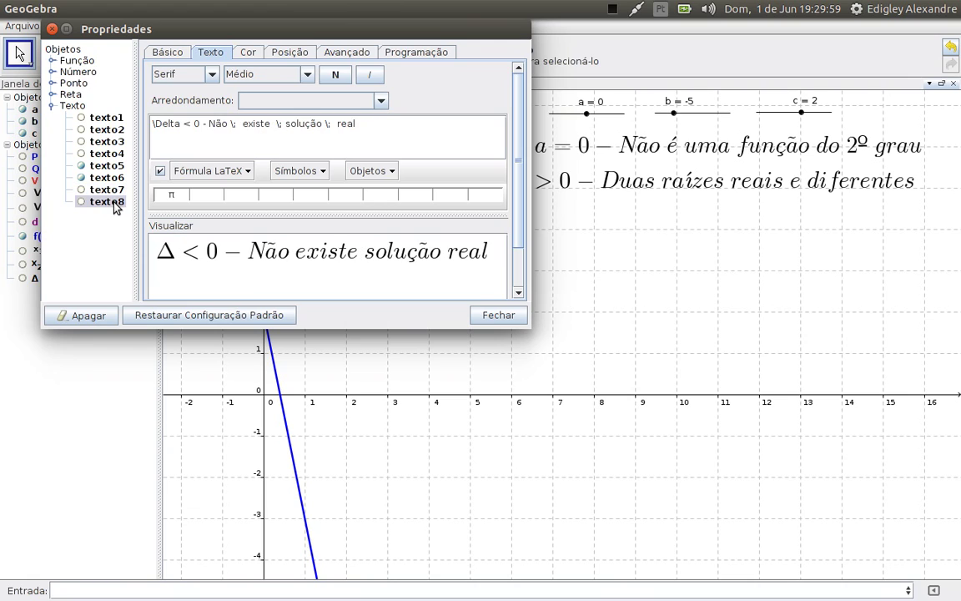
click(111, 179)
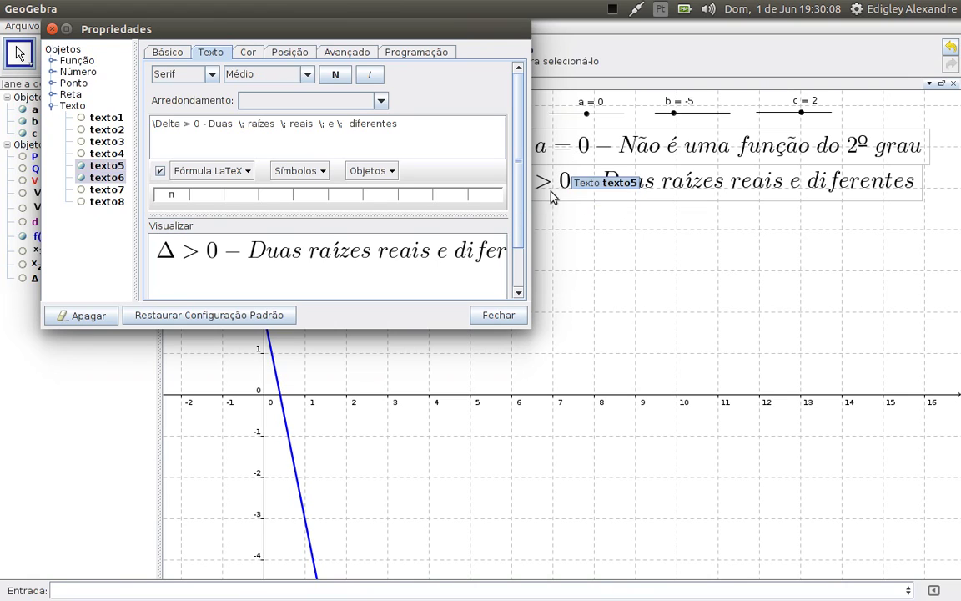
click(346, 55)
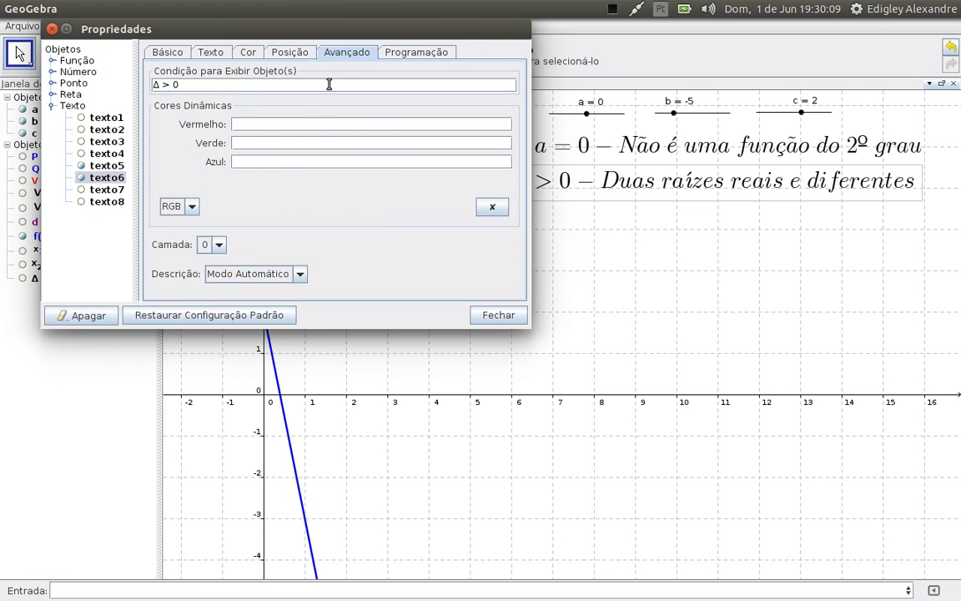
Switch to the comandos-geogebra.docx document in LibreOffice Writer and copy "∧ (a ≠ 0)" from the condition of message 16.
mouse_move(3, 138)
click(24, 177)
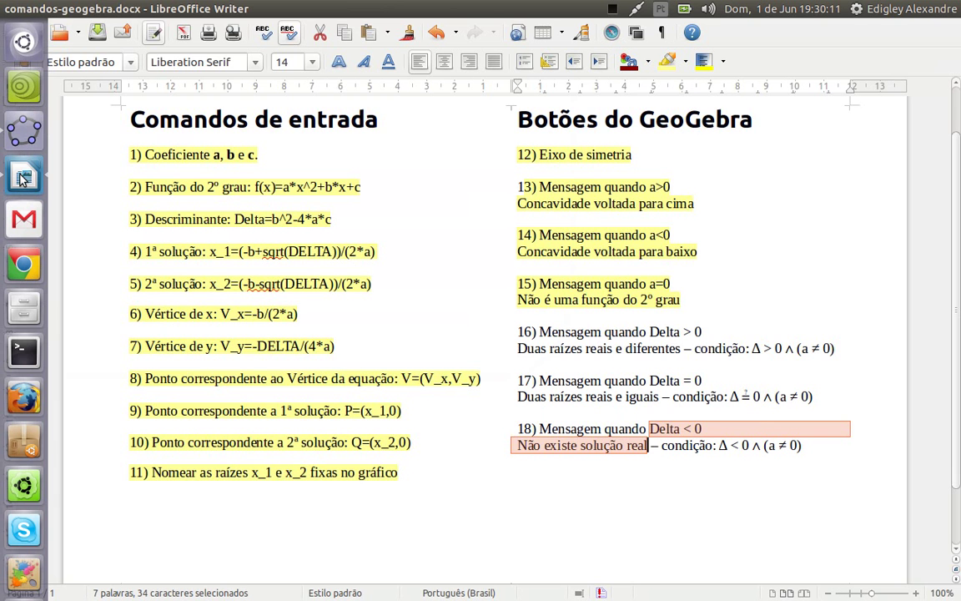
click(783, 349)
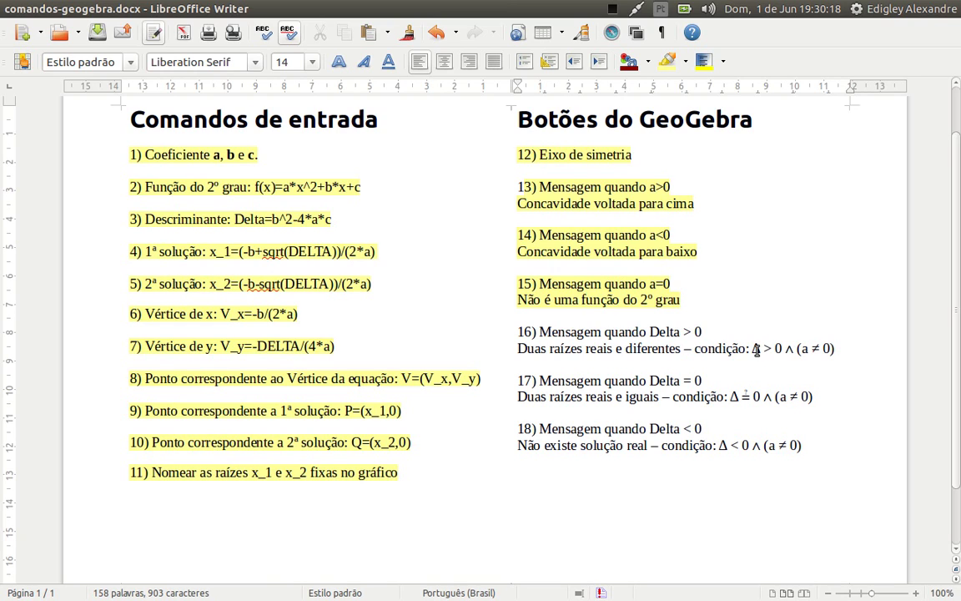
drag(789, 349, 794, 348)
click(818, 348)
key(shift+Right)
key(shift+Right)
key(shift+Right)
key(shift+Right)
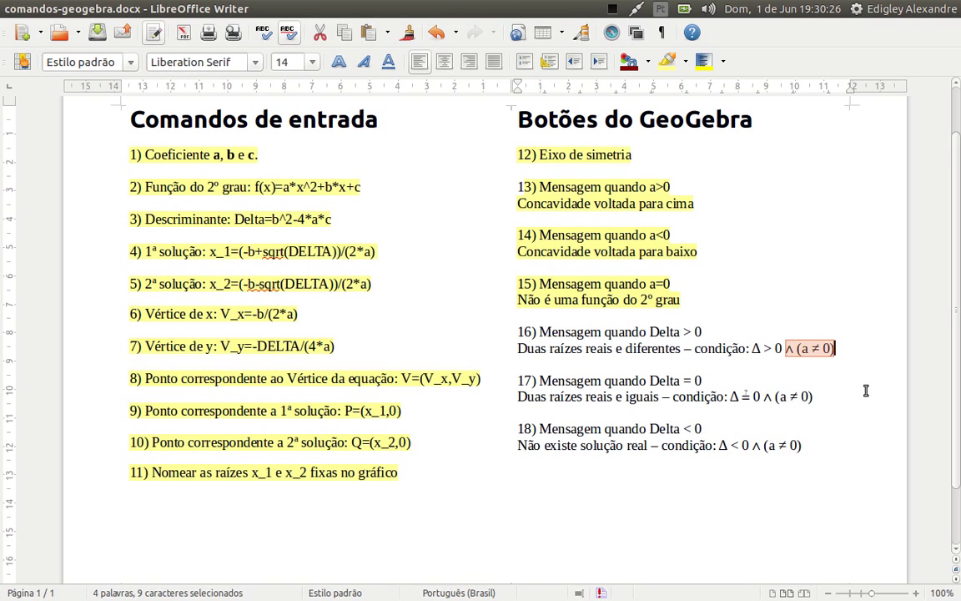
Switch back to GeoGebra and append ∧ (a ≠ 0) to the Δ > 0 display condition of texto6.
mouse_move(4, 210)
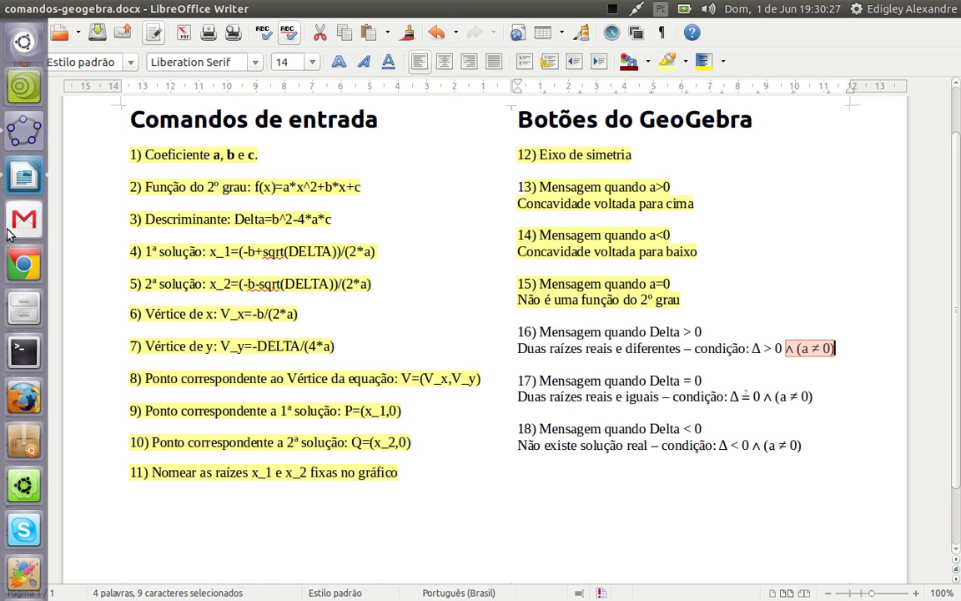
click(23, 137)
drag(243, 31, 340, 99)
click(219, 245)
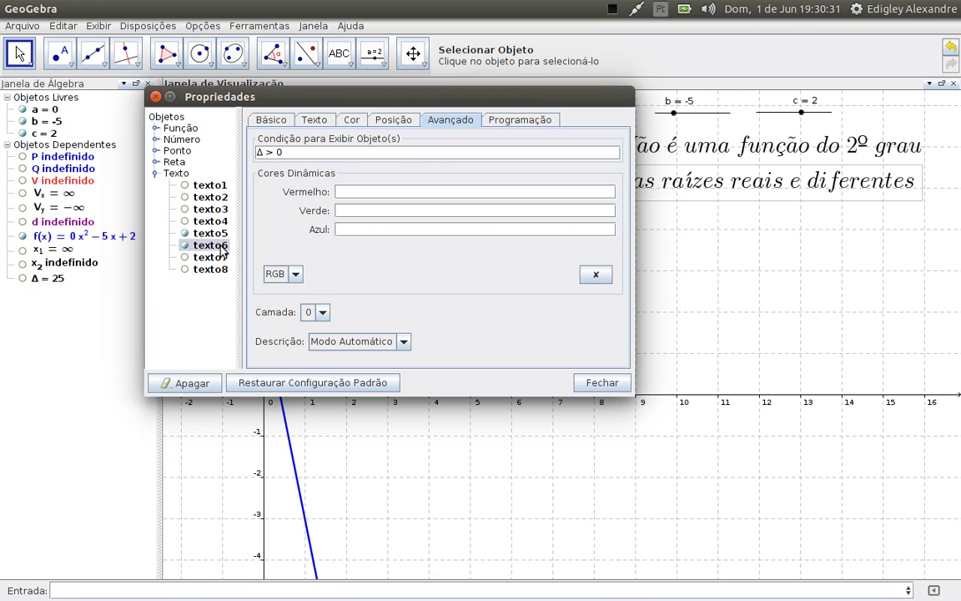
click(319, 121)
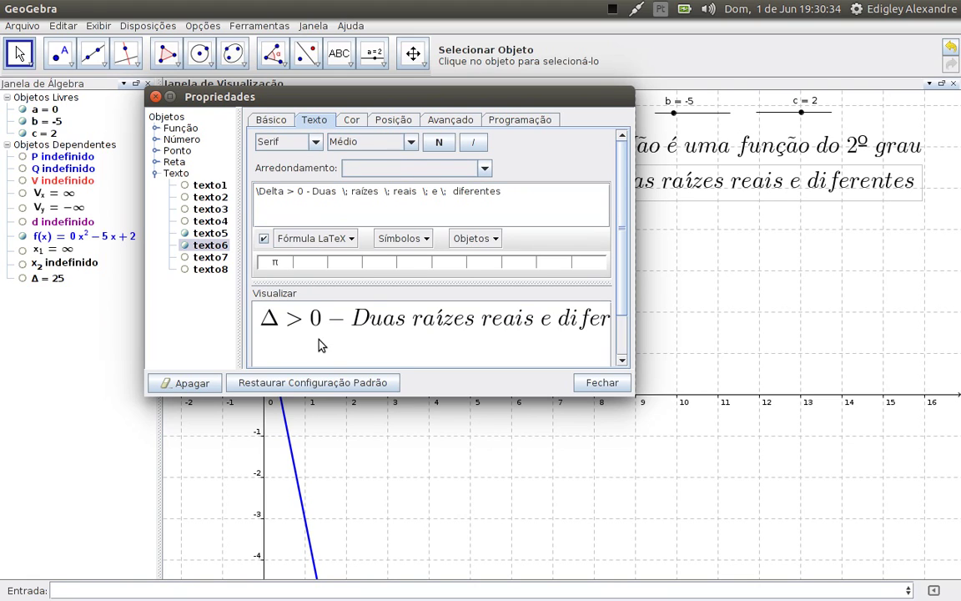
click(442, 121)
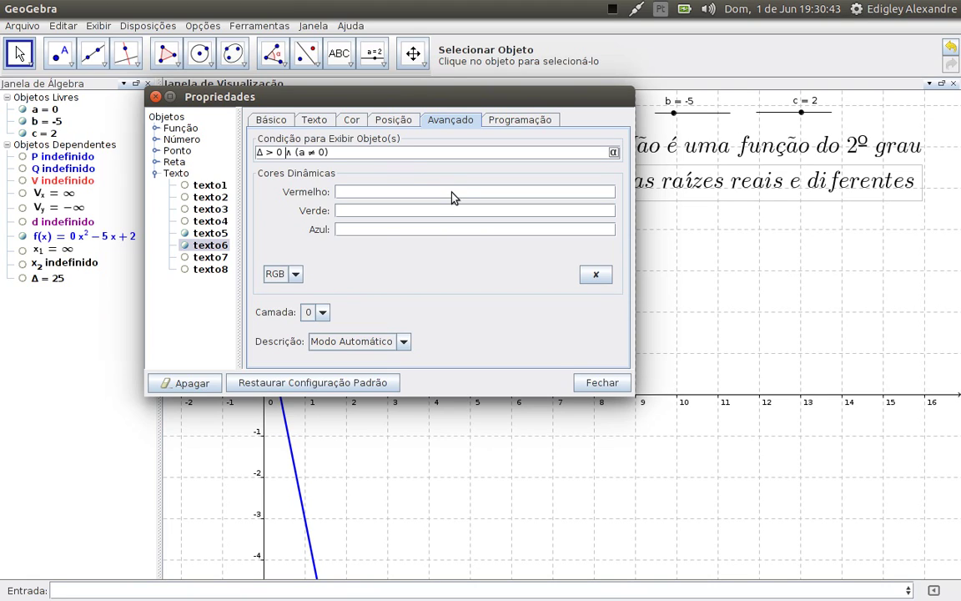
click(378, 153)
key(Right)
Append ∧ (a ≠ 0) to the Δ ≟ 0 display condition of texto7.
click(210, 268)
click(210, 257)
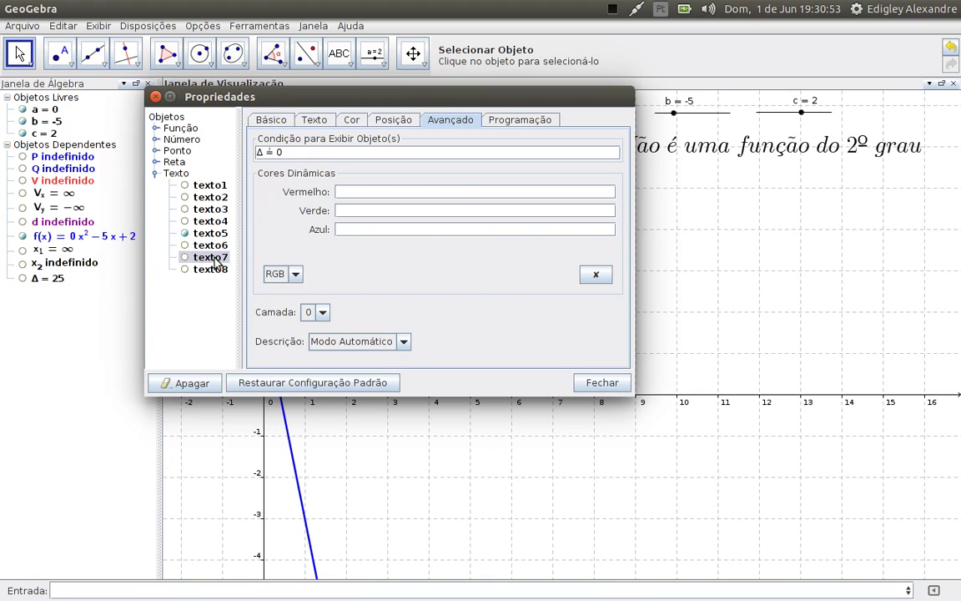
click(300, 152)
text(∧ (a ≠ 0))
Append ∧ (a ≠ 0) to the Δ < 0 display condition of texto8 and close the properties.
ctrl+click(210, 270)
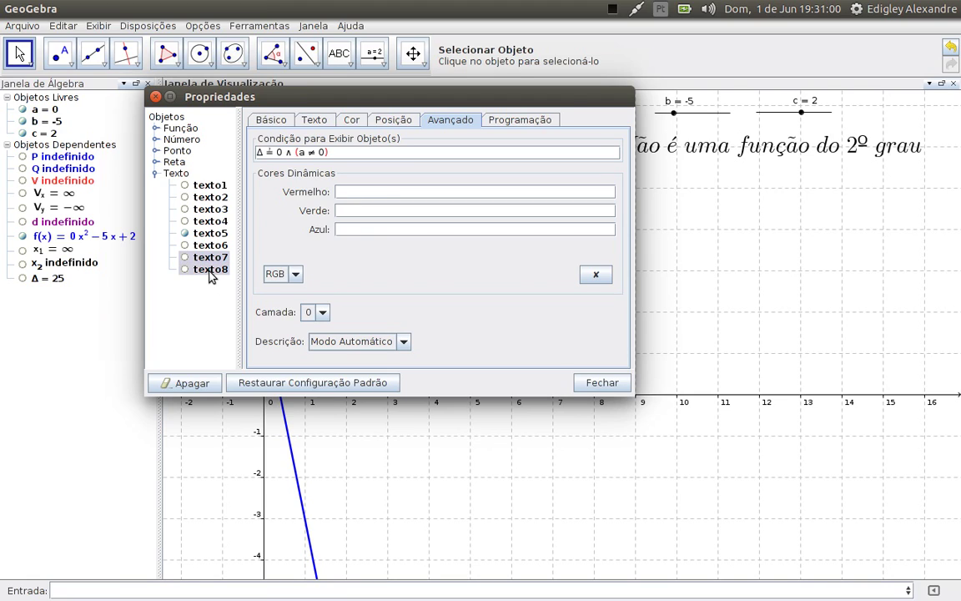
click(301, 154)
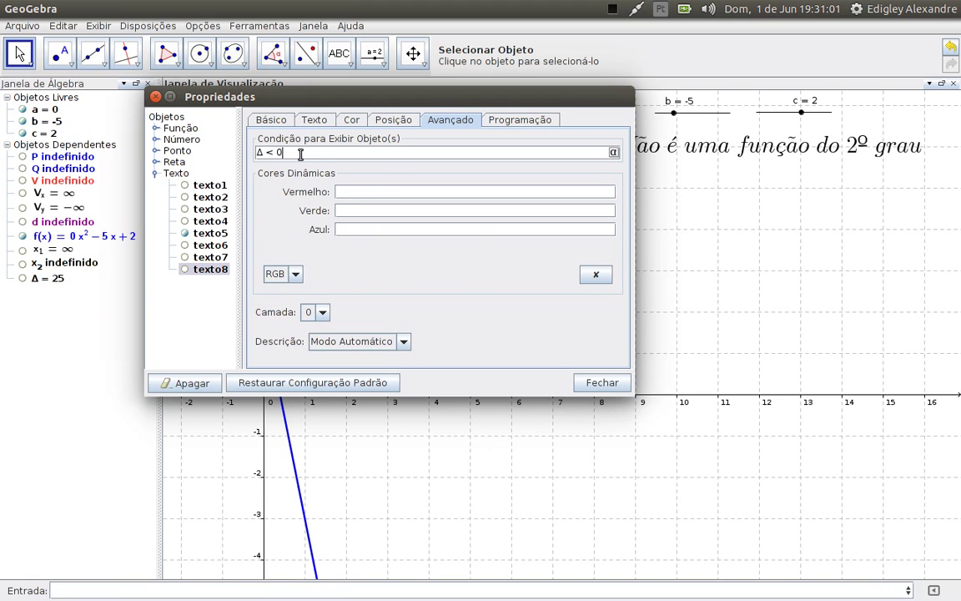
text(∧ (a ≠ 0))
key(Left)
click(591, 385)
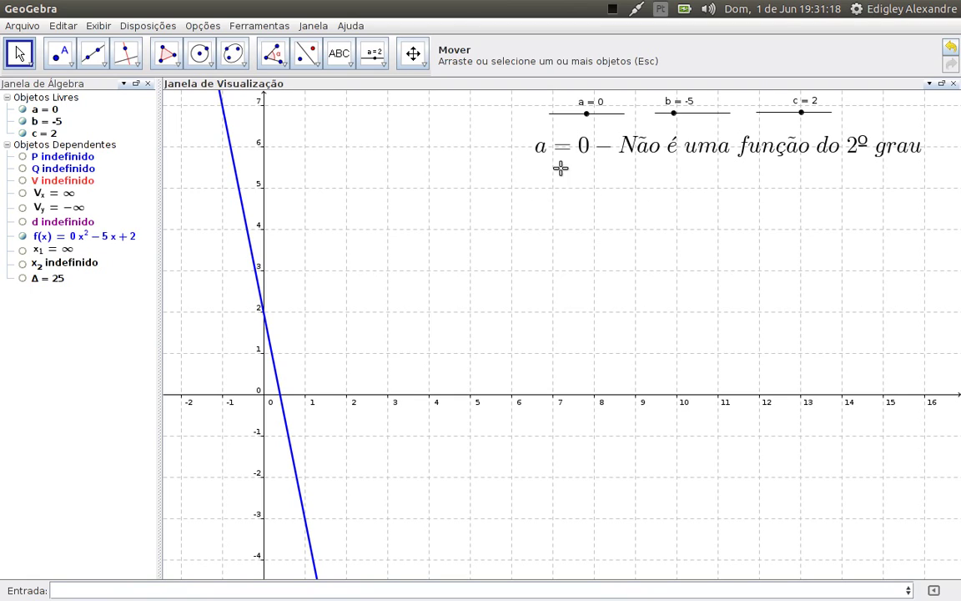
Set slider a to -3 and shift the graph slightly to test whether the messages stay in place.
click(587, 114)
mouse_move(586, 113)
mouse_down()
mouse_move(573, 119)
mouse_move(607, 117)
mouse_move(574, 117)
mouse_up()
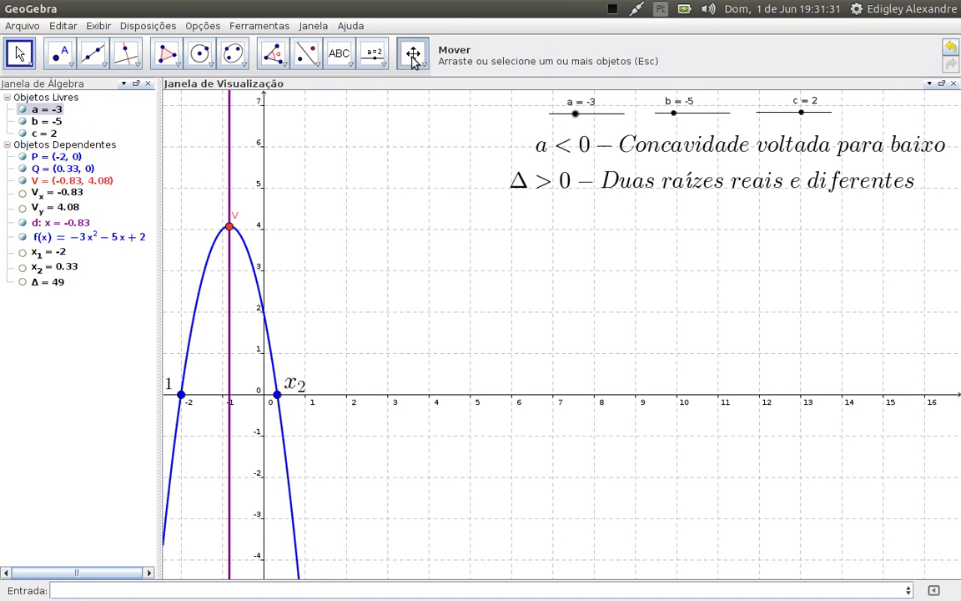
click(413, 53)
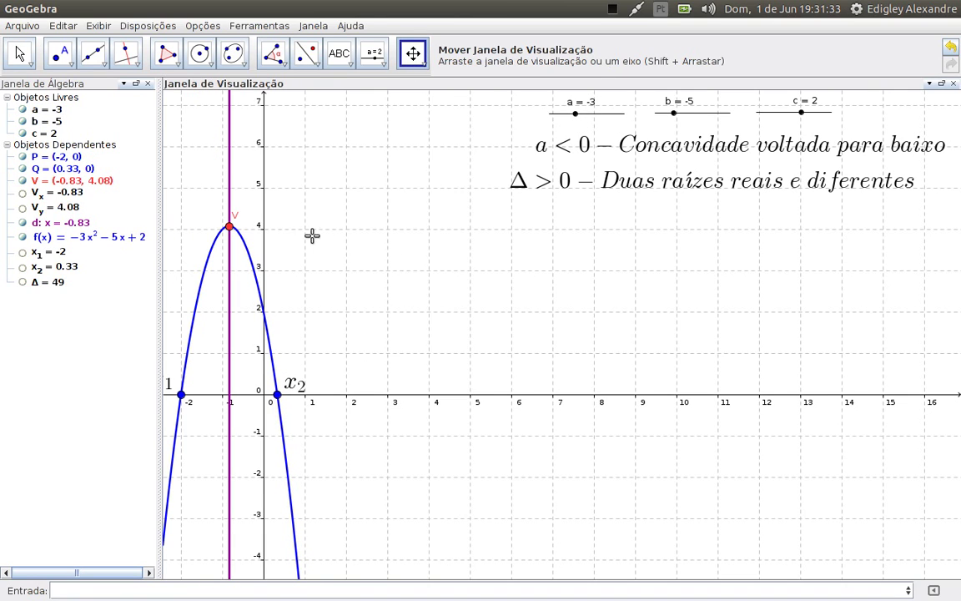
mouse_move(360, 386)
mouse_down()
mouse_move(423, 329)
mouse_move(468, 343)
mouse_move(435, 390)
mouse_move(403, 387)
mouse_move(439, 349)
mouse_move(429, 395)
mouse_move(392, 397)
mouse_move(372, 381)
mouse_up()
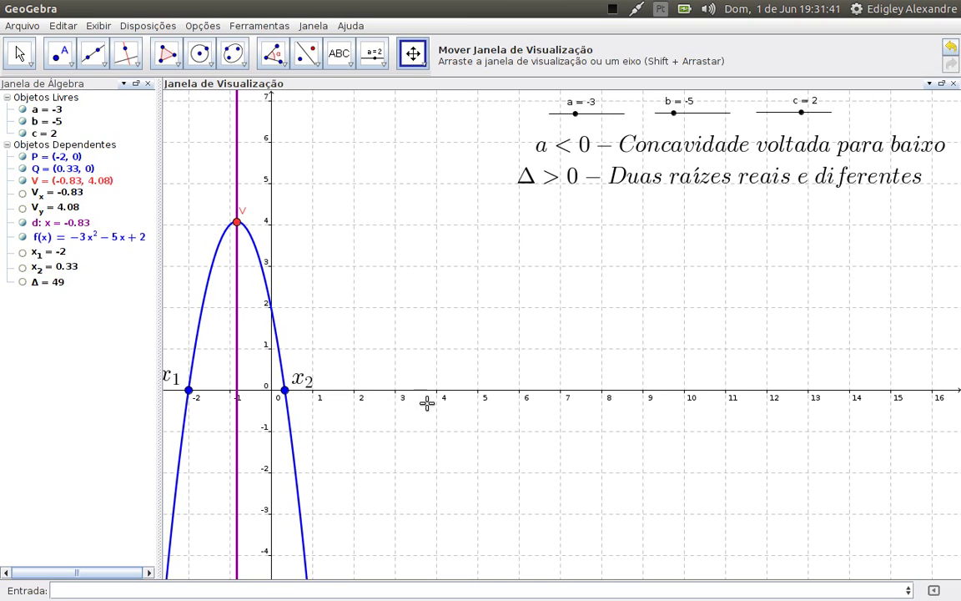
Turn on absolute screen position for texto6, texto7 and texto8, and pan the graph to test that the messages stay in place.
right_click(626, 180)
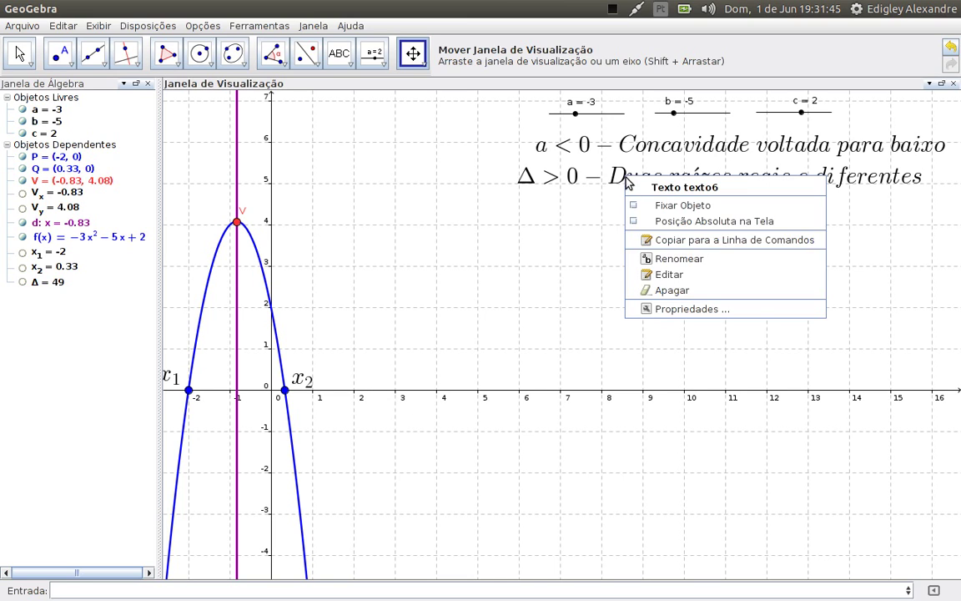
click(665, 309)
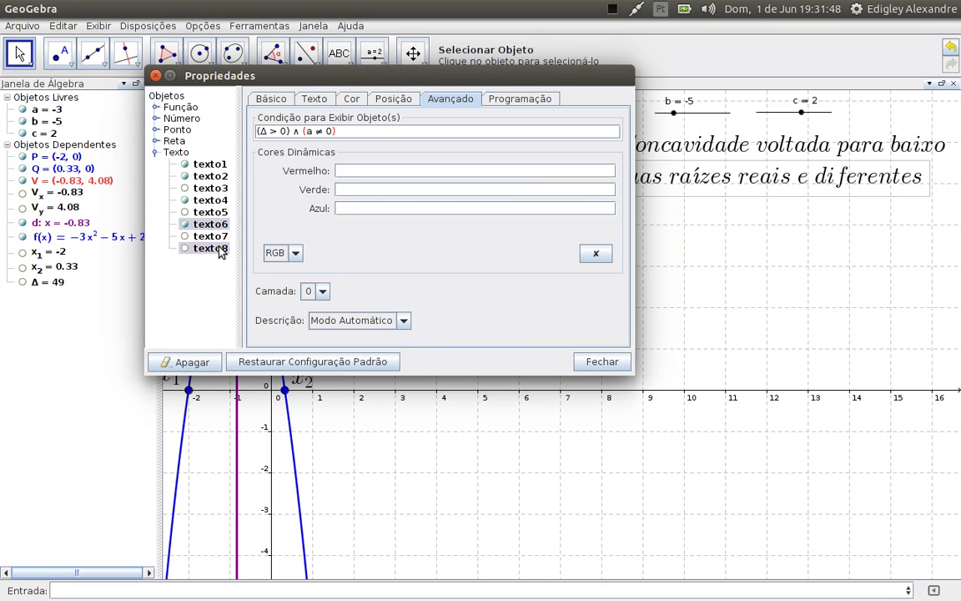
drag(426, 77, 334, 97)
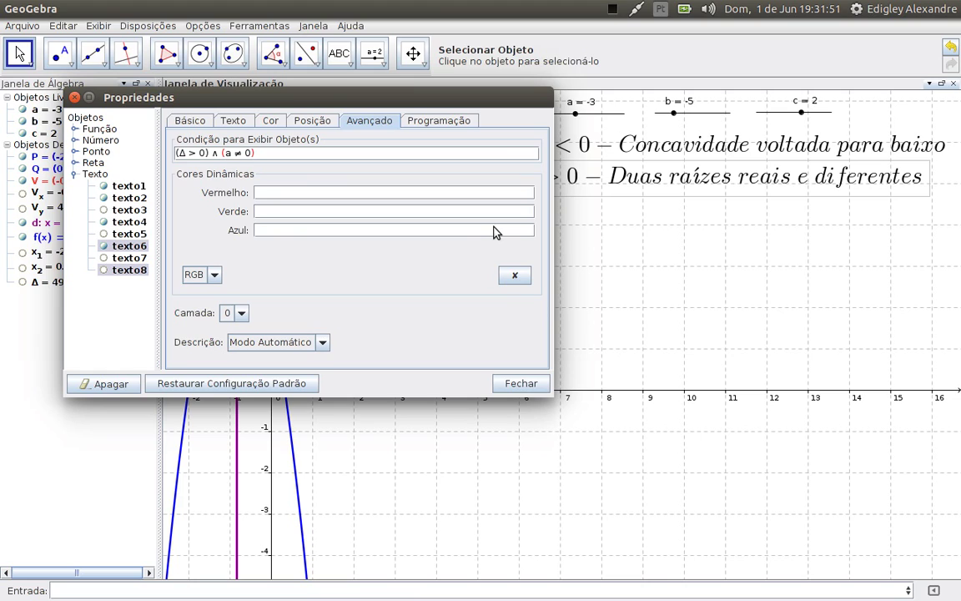
click(188, 122)
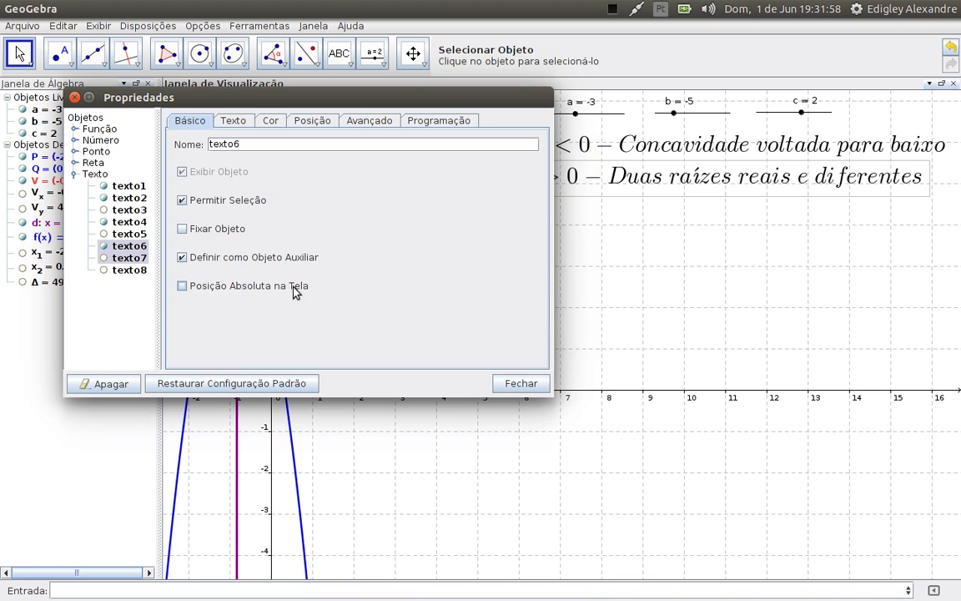
click(183, 287)
click(130, 258)
click(183, 287)
click(133, 270)
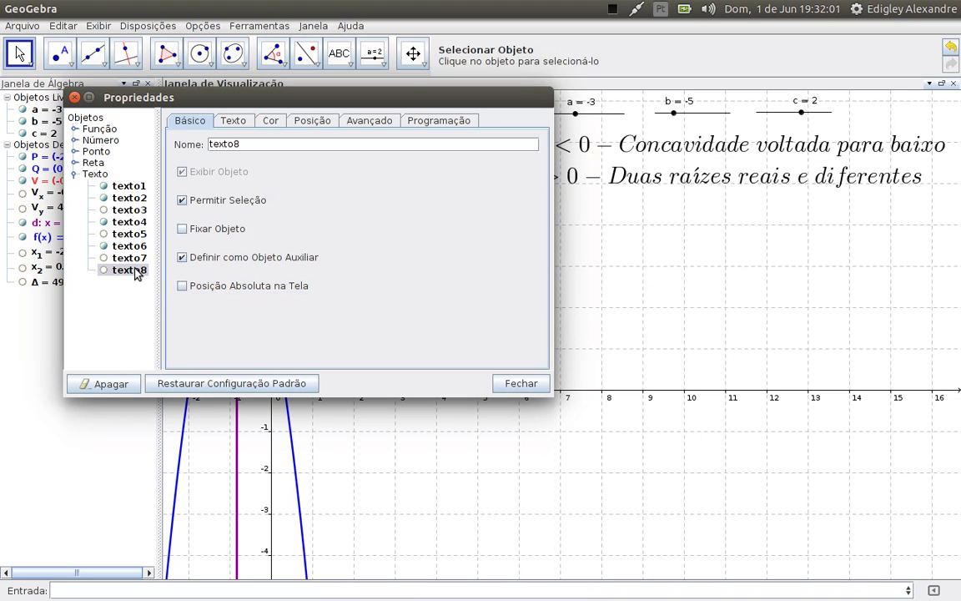
click(183, 287)
click(521, 383)
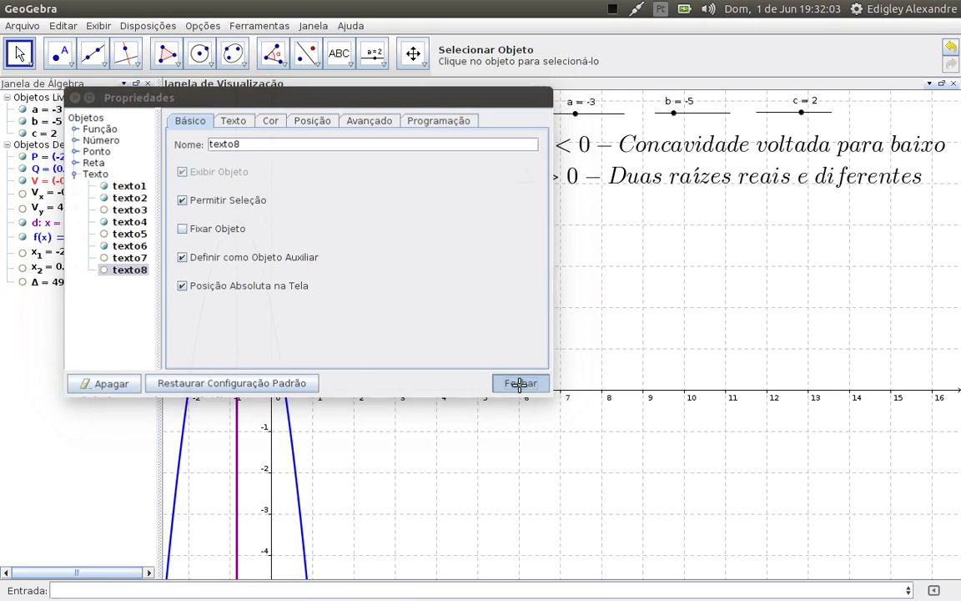
click(413, 54)
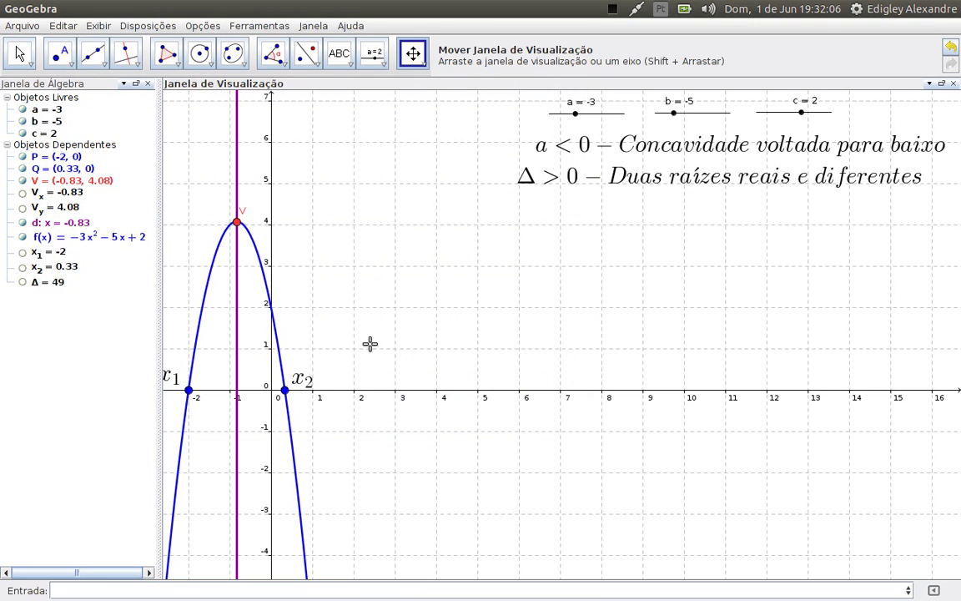
drag(380, 342, 445, 310)
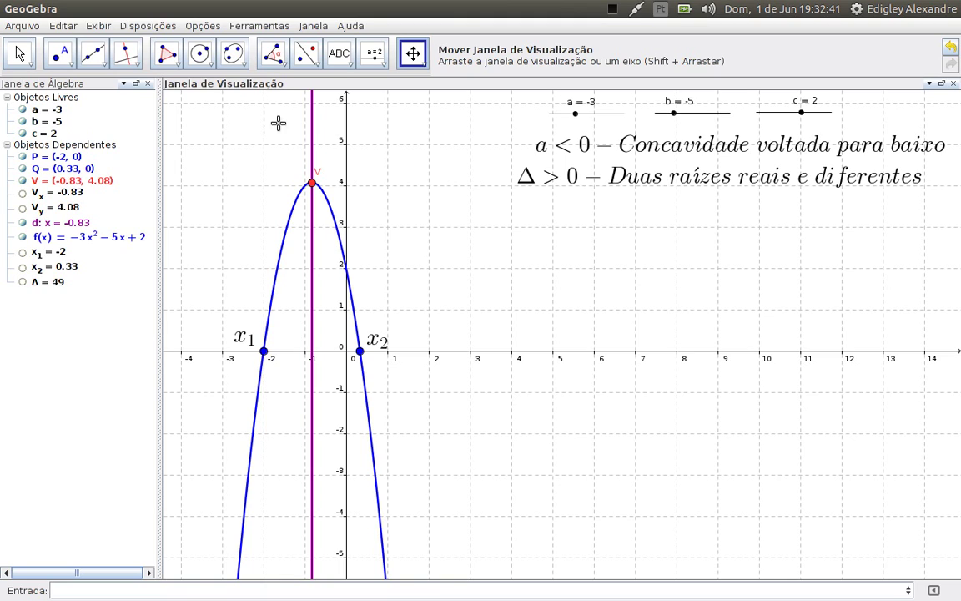
Save the construction over the existing animacao-2-grau2.ggb in Área de Trabalho.
click(21, 27)
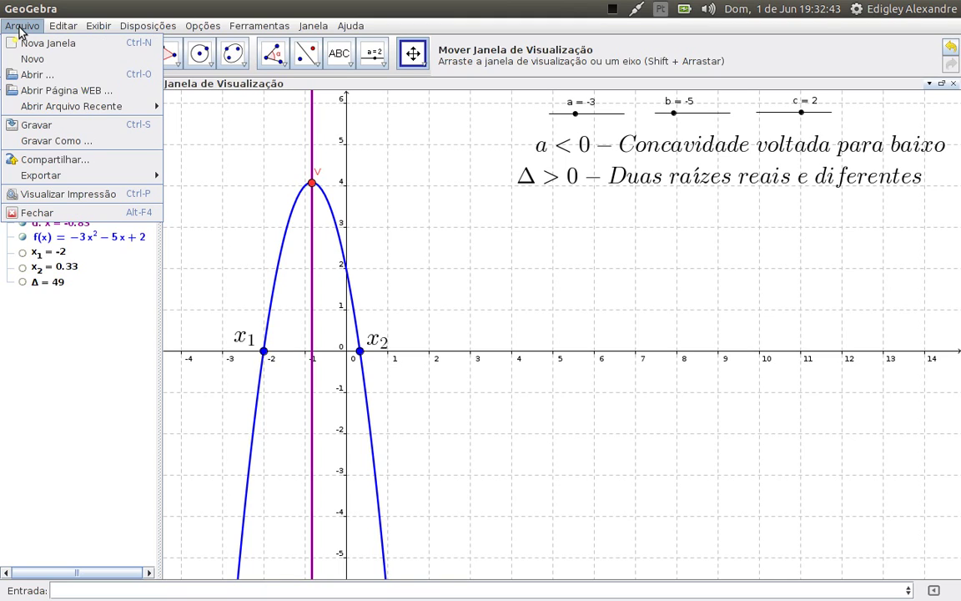
click(38, 124)
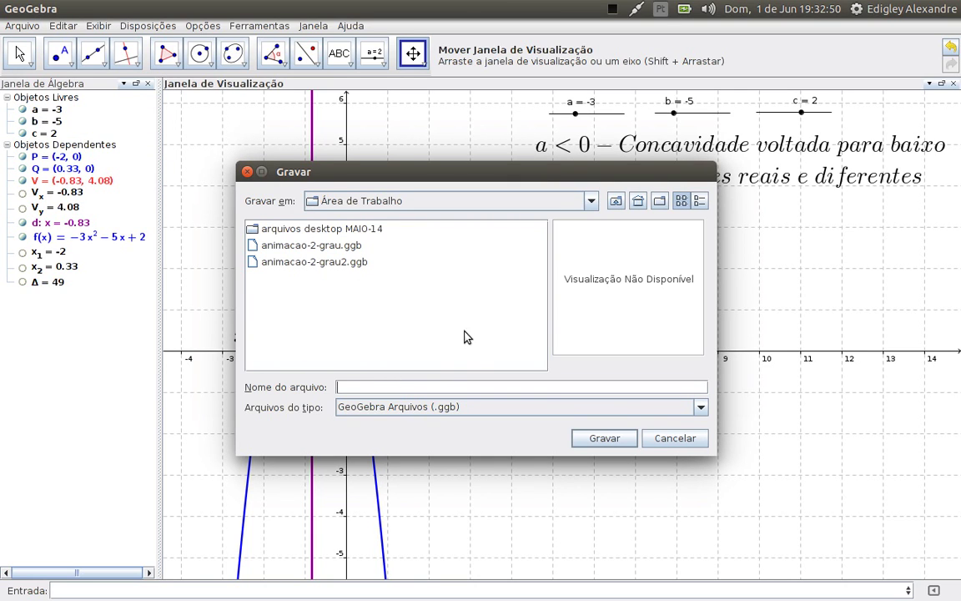
click(307, 264)
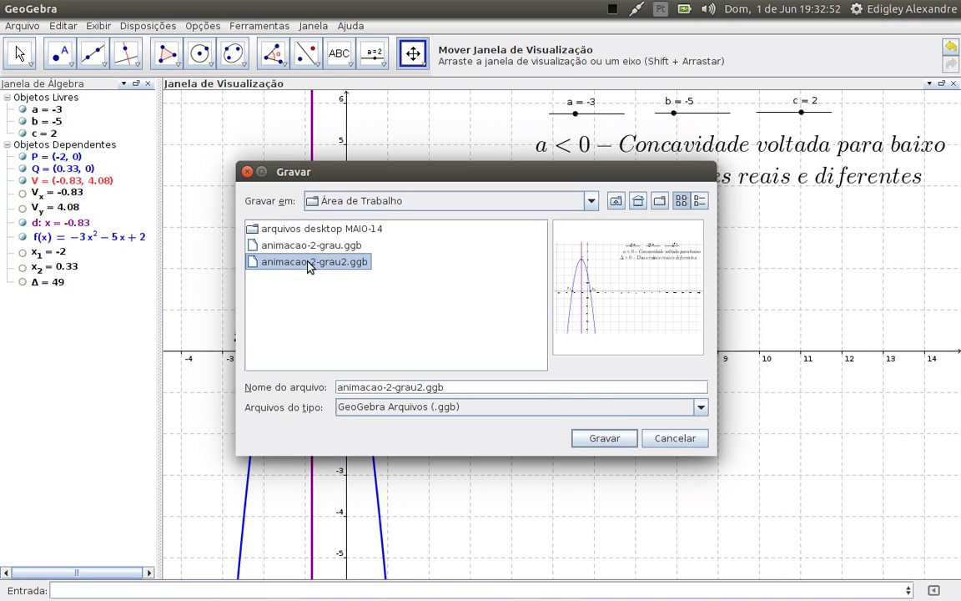
click(600, 438)
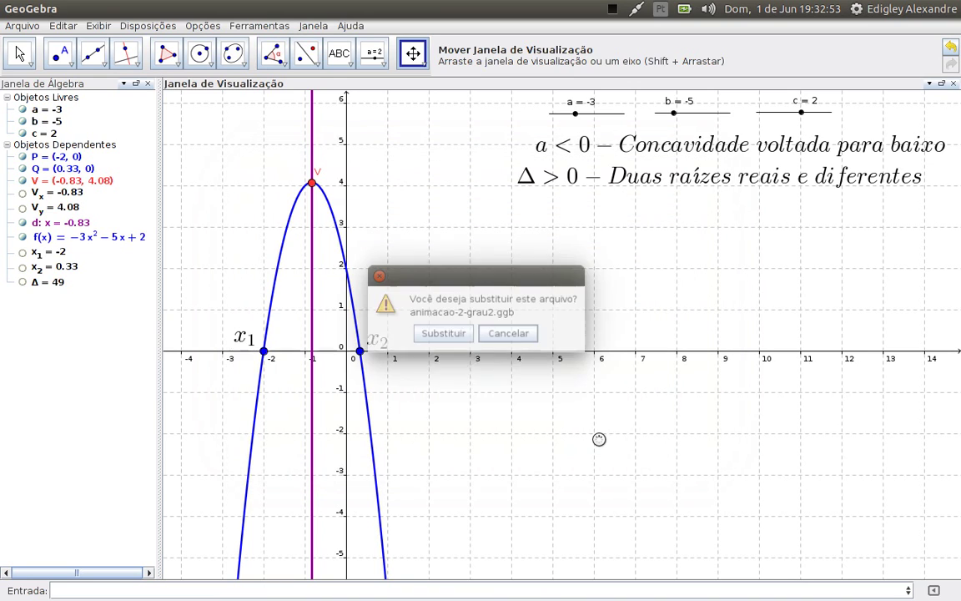
click(437, 334)
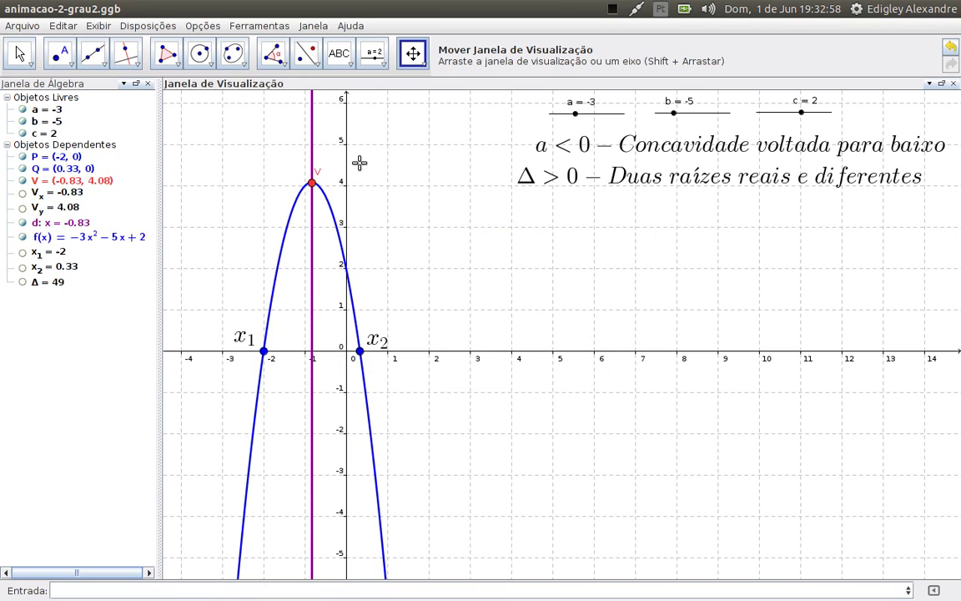
Export the graphics view as a looping animated GIF of slider a with 500 ms between frames, saved as animacao-2-grau2.gif in Área de Trabalho.
click(16, 27)
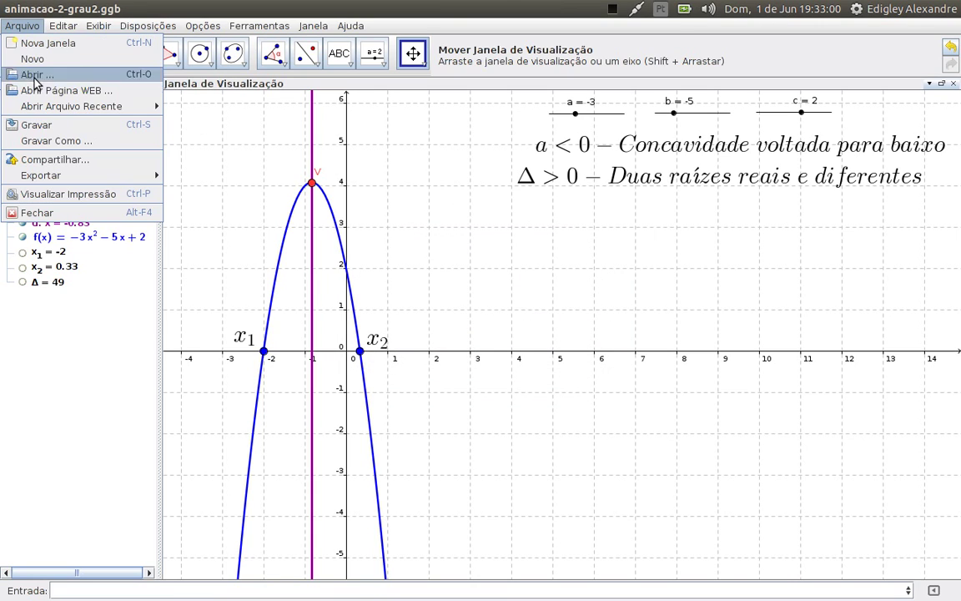
mouse_move(43, 181)
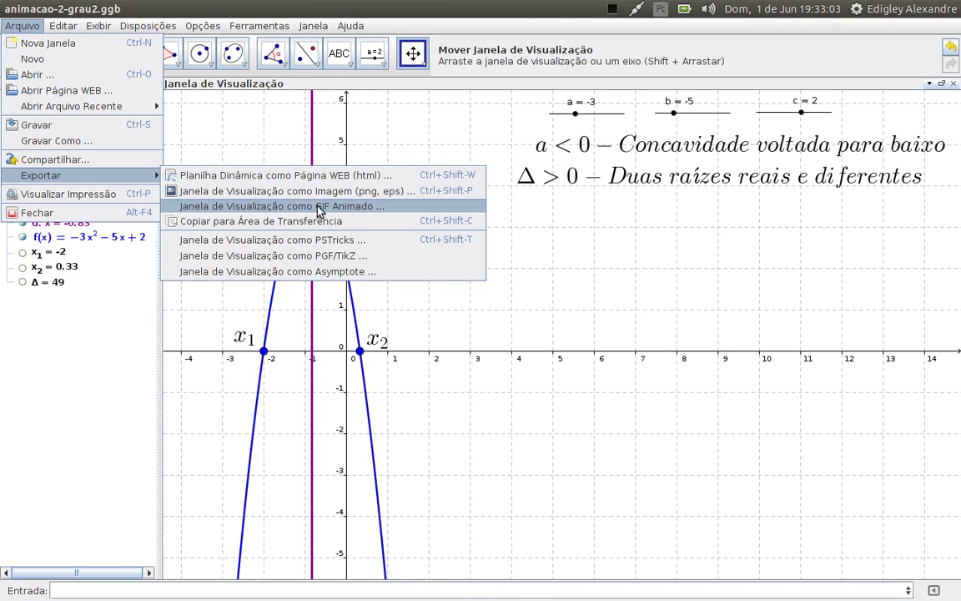
click(345, 209)
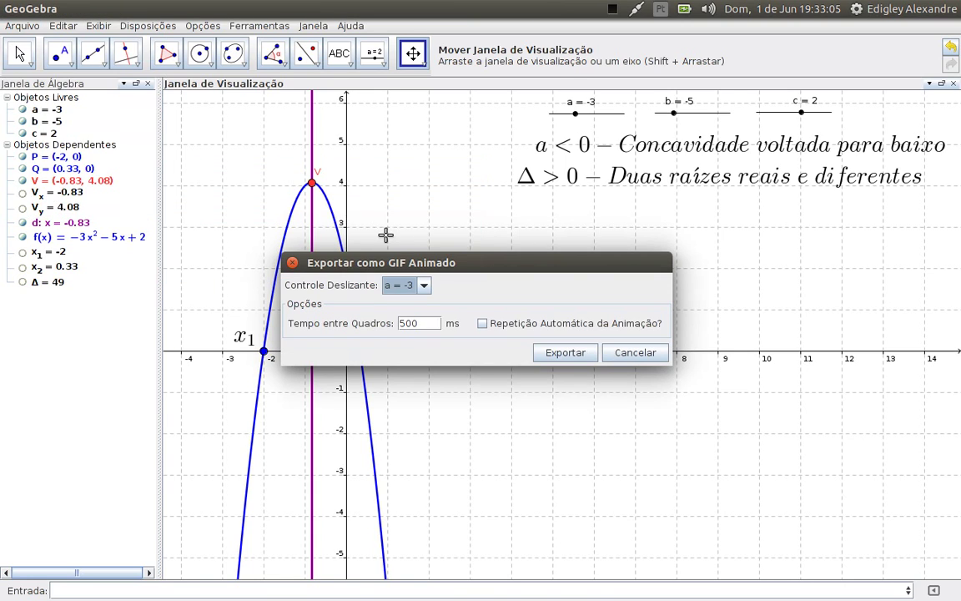
drag(388, 257, 398, 156)
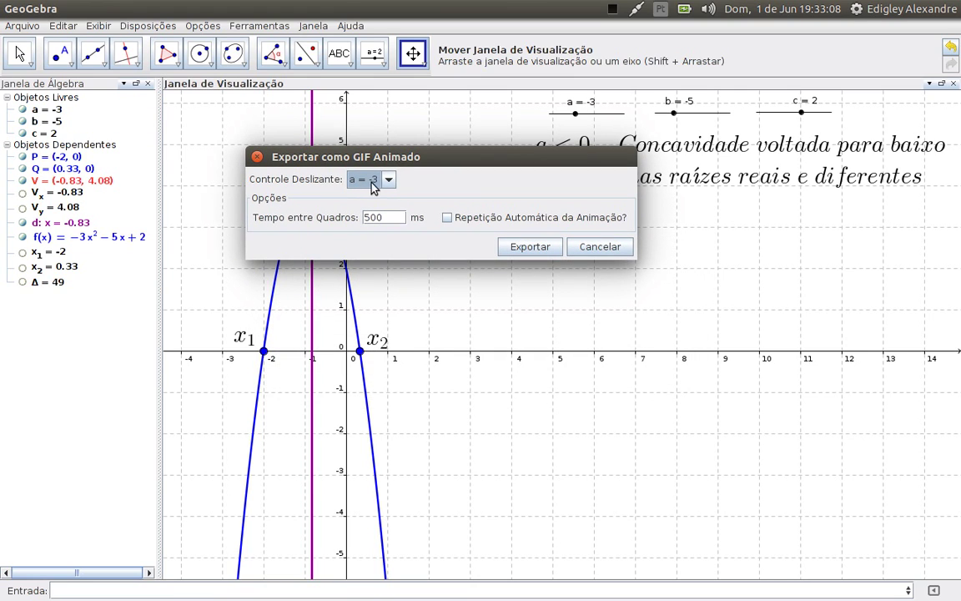
click(388, 179)
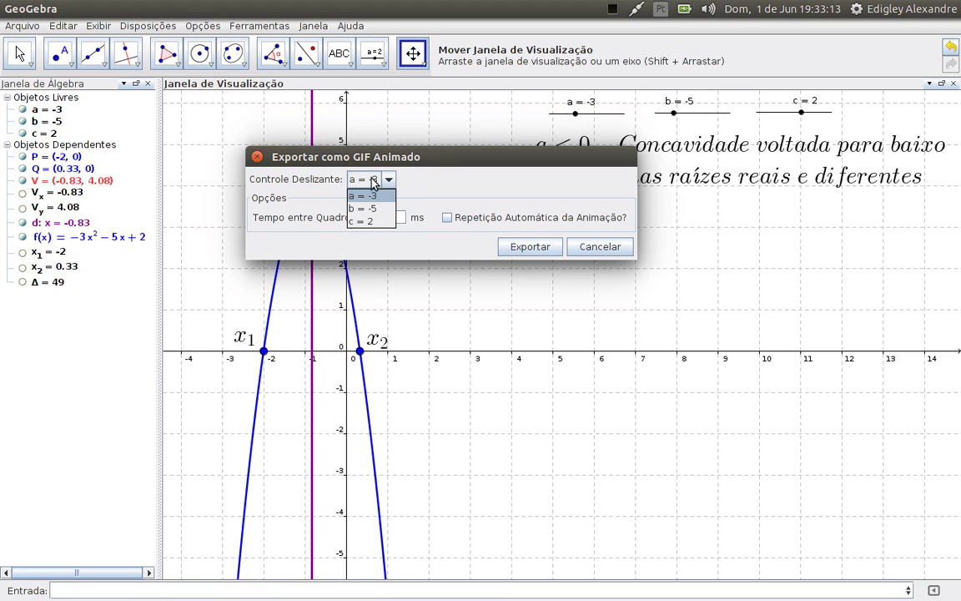
click(410, 182)
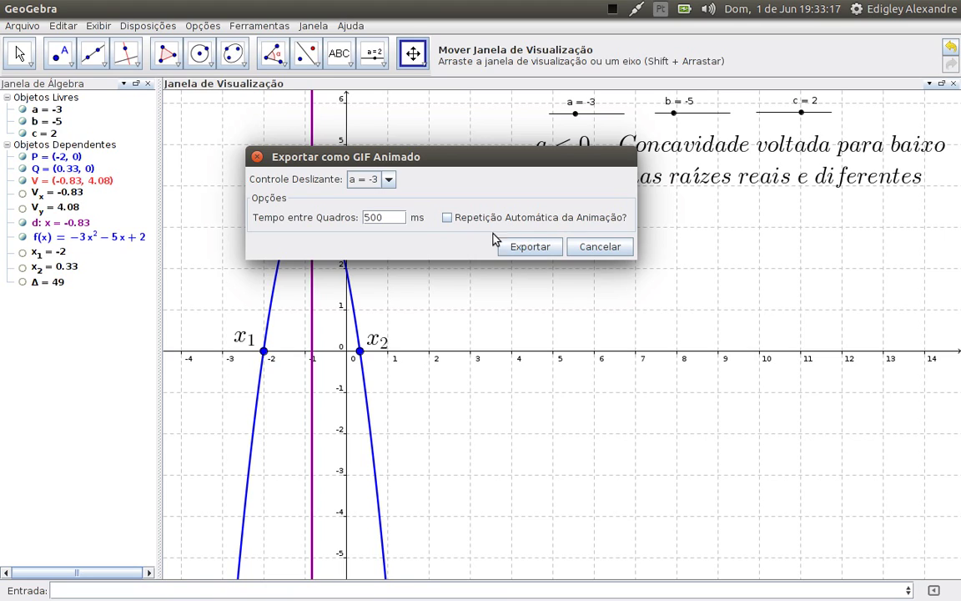
click(448, 221)
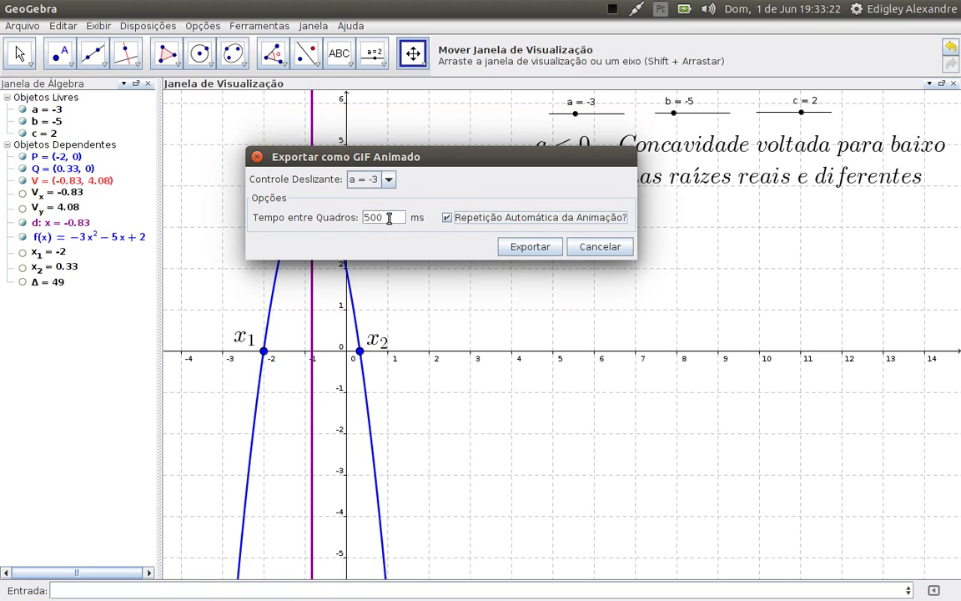
click(522, 249)
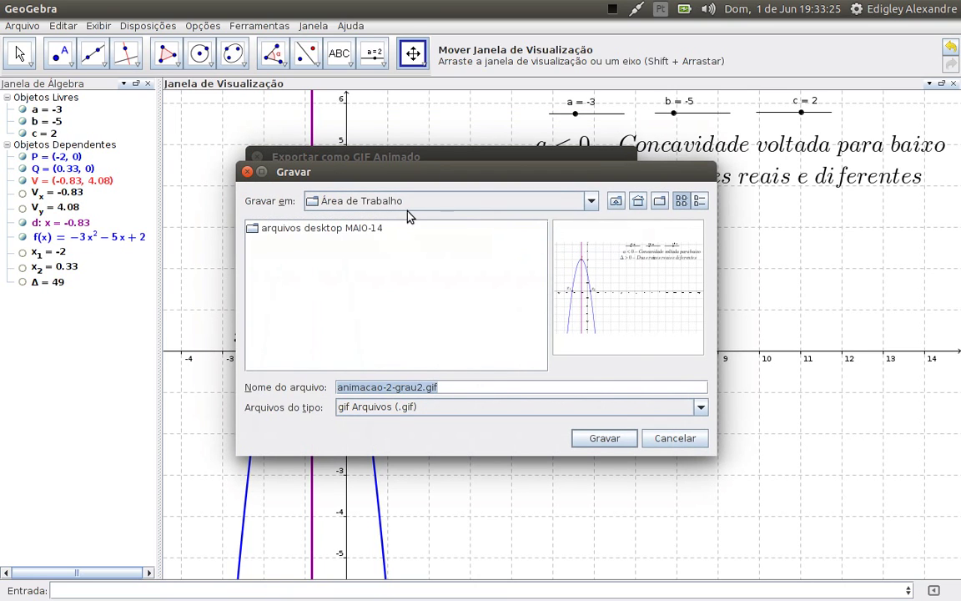
click(588, 438)
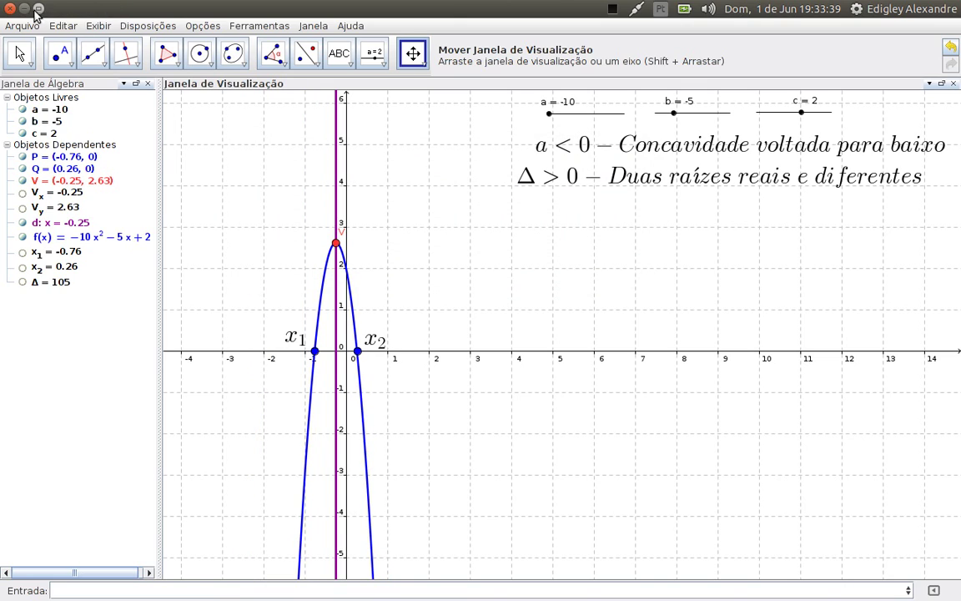
View the exported animacao-2-grau2.gif from the desktop in a maximized image viewer, close it and switch back to GeoGebra.
click(24, 9)
click(24, 9)
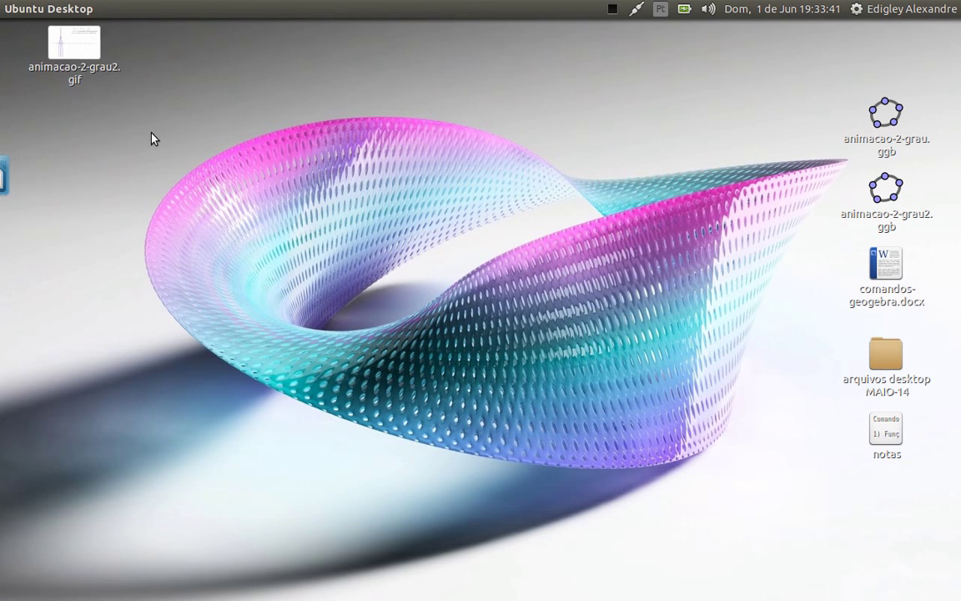
click(63, 48)
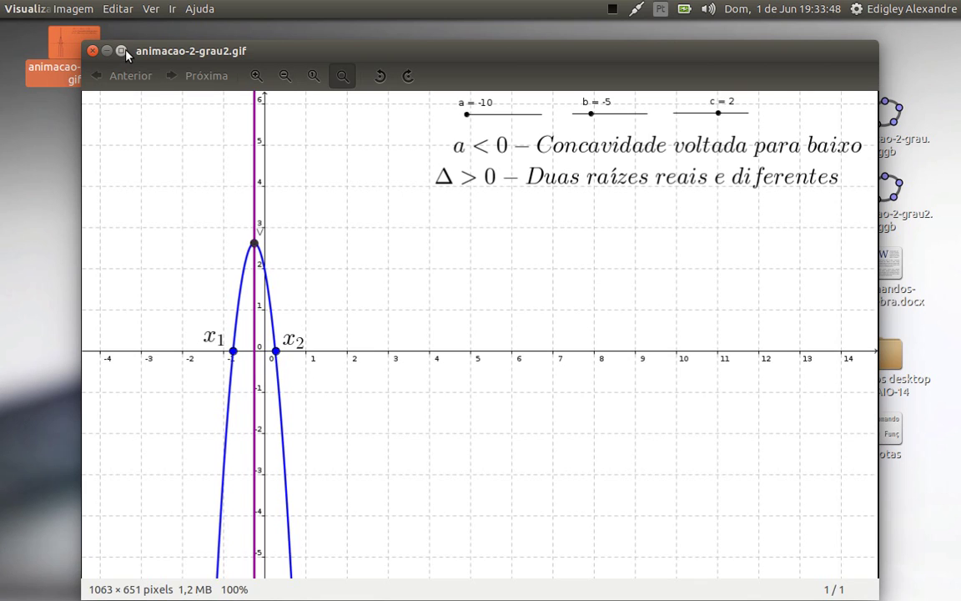
click(122, 51)
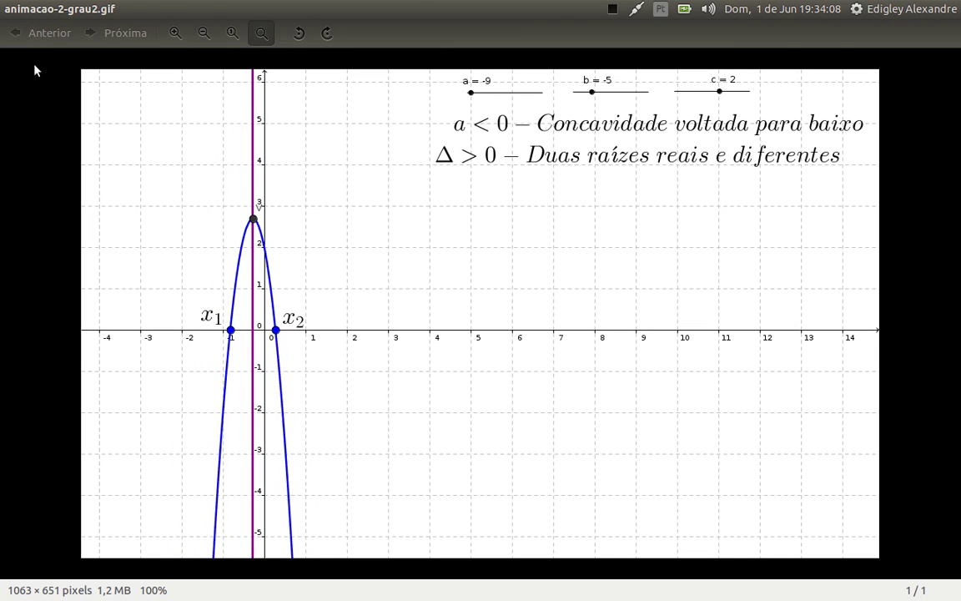
click(9, 8)
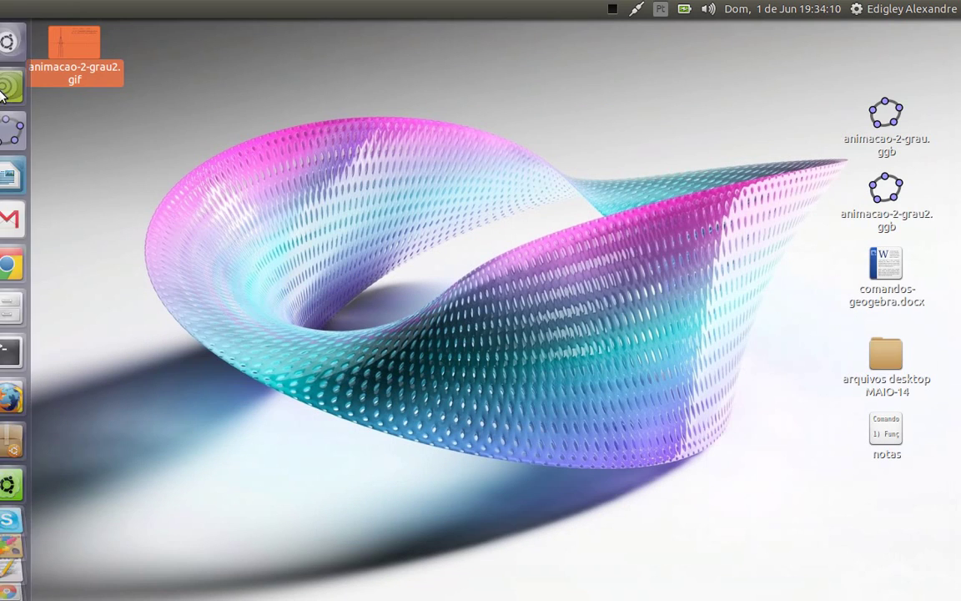
click(24, 131)
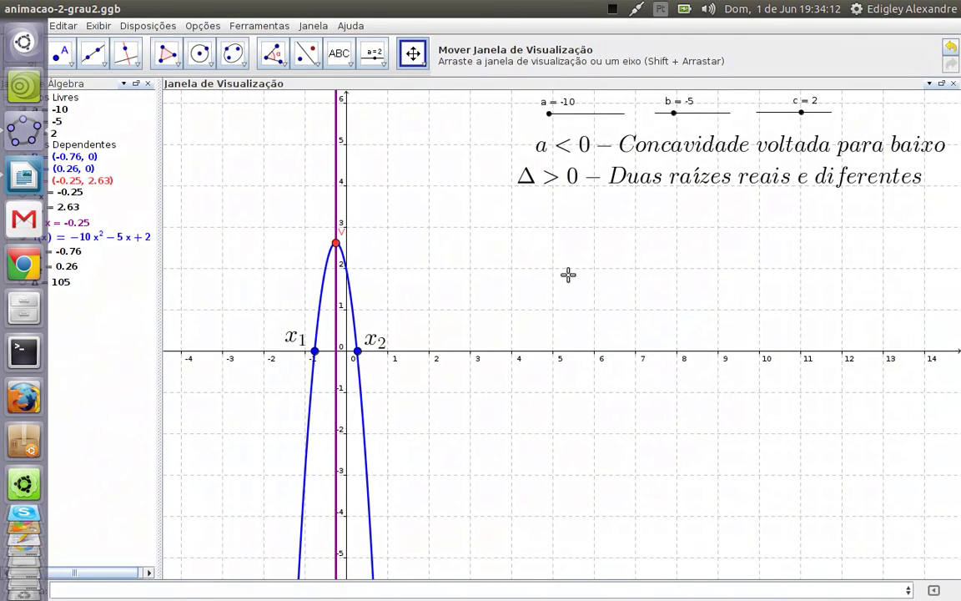